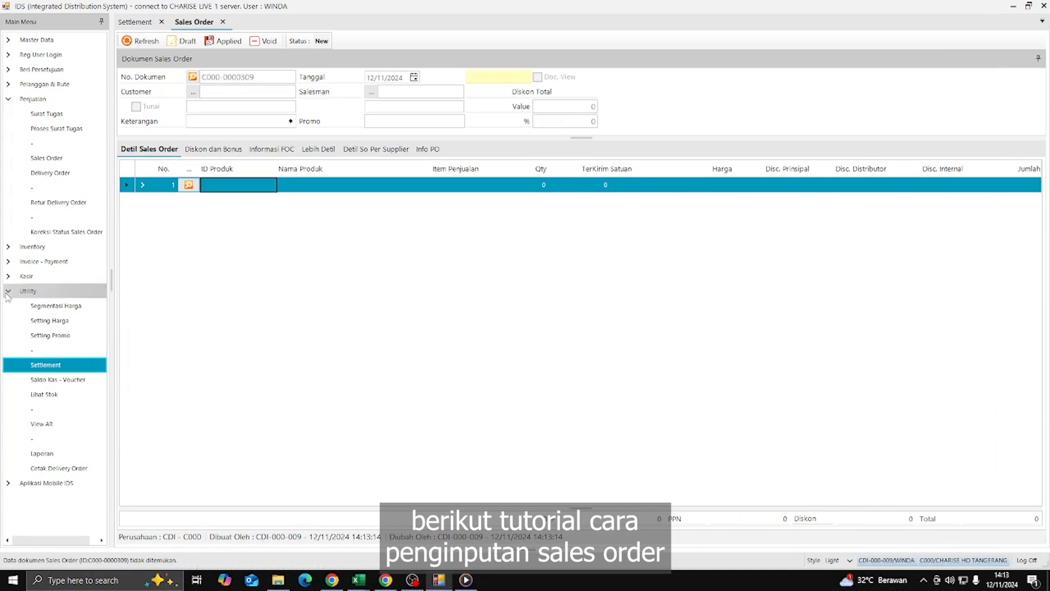
# - Start a new sales order for customer PELANGGAN TEST 2 HO, found by searching 'pem'
pyautogui.click(52, 102)
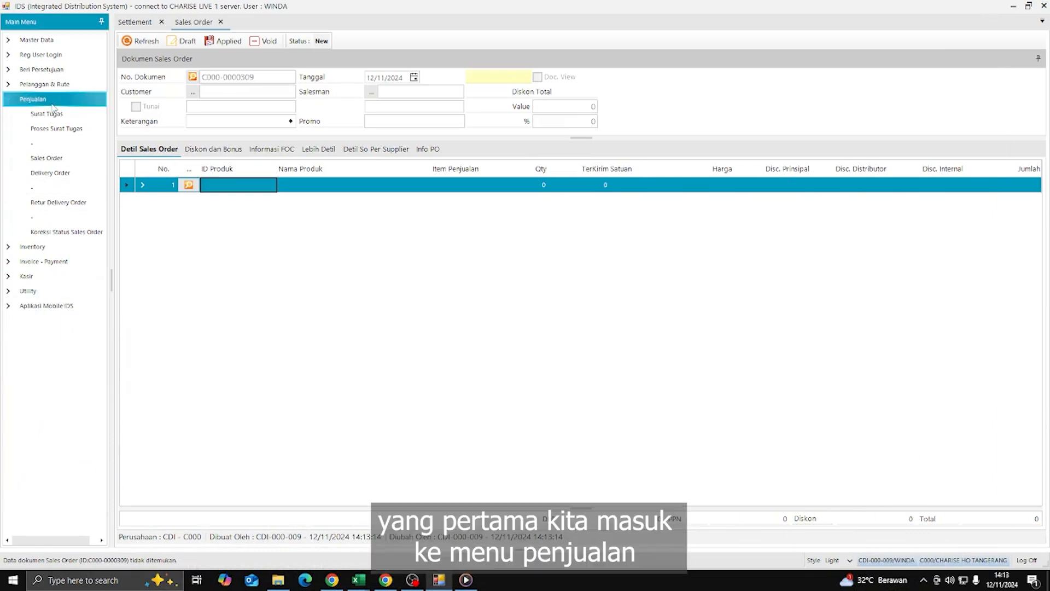
pyautogui.click(67, 158)
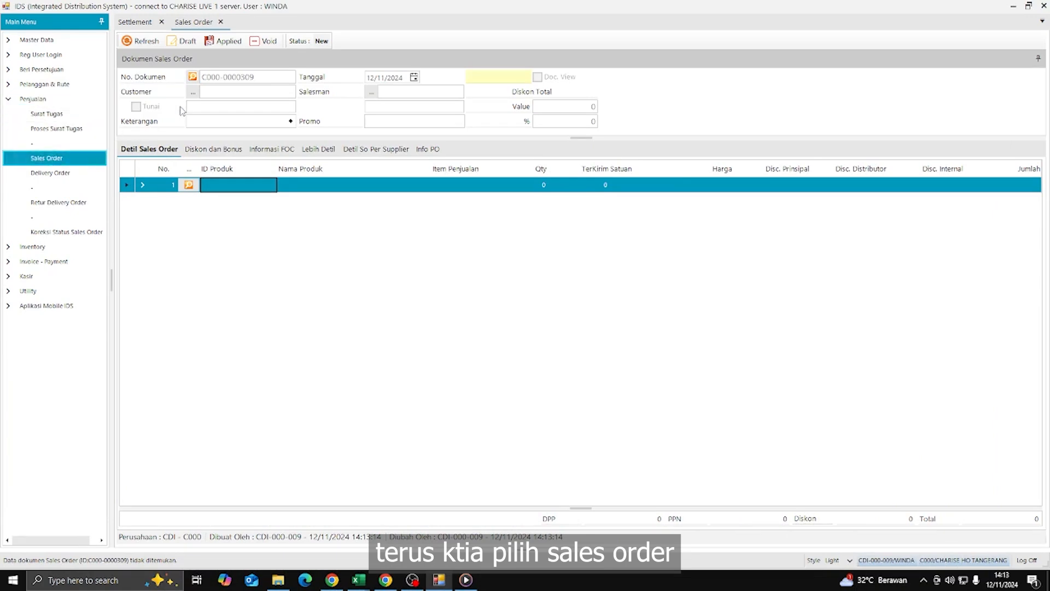
pyautogui.click(192, 92)
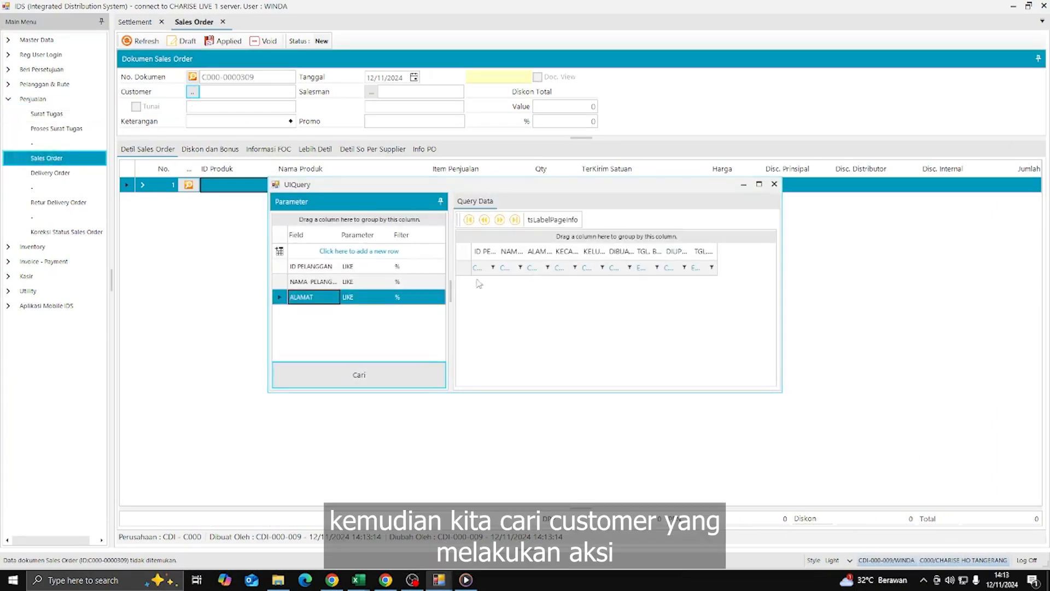
pyautogui.click(421, 284)
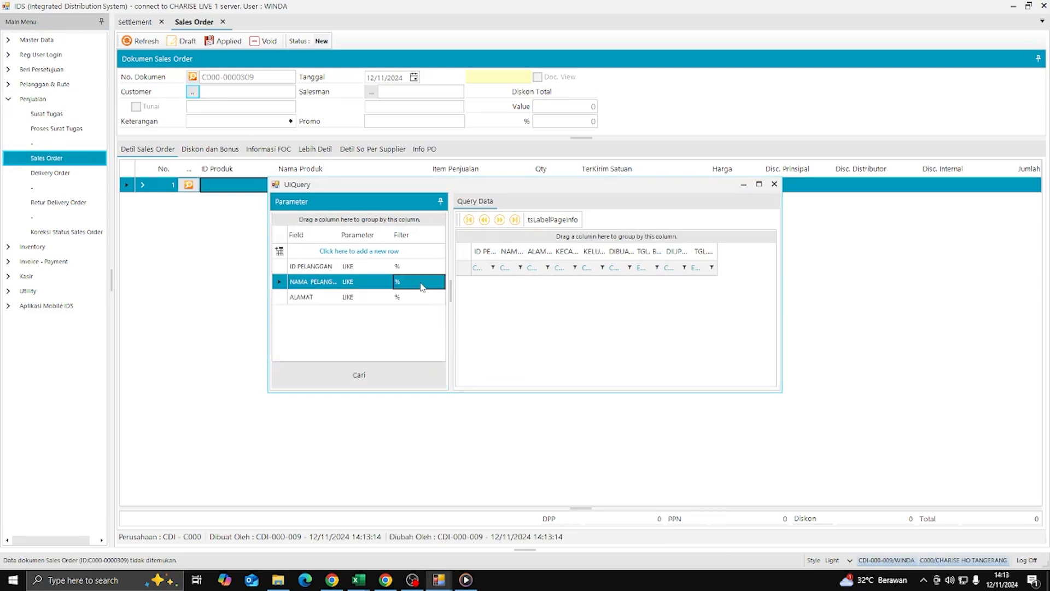
pyautogui.write('pem')
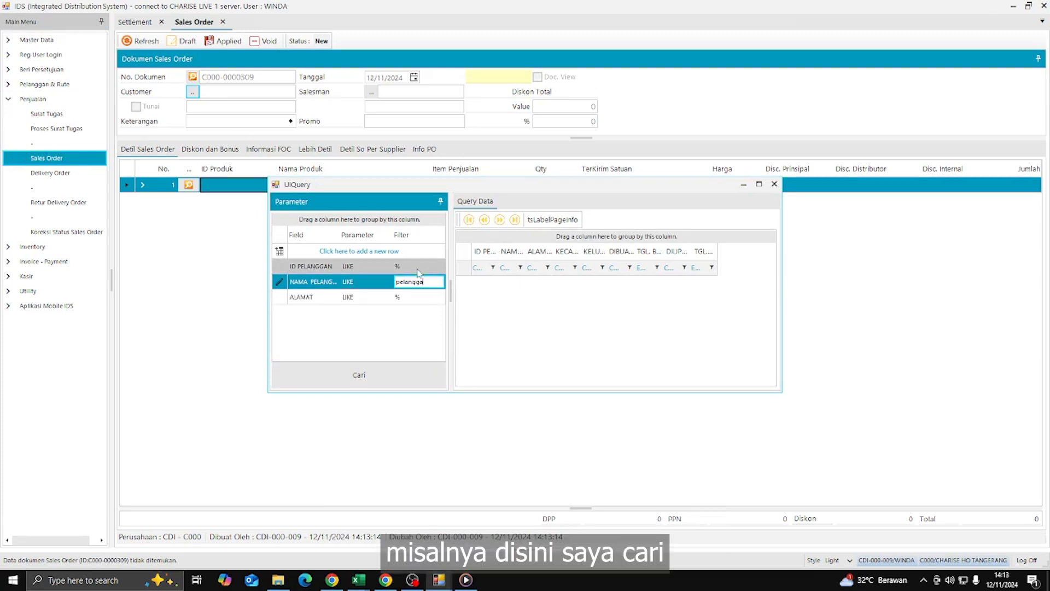
pyautogui.press('Tab')
pyautogui.press('Return')
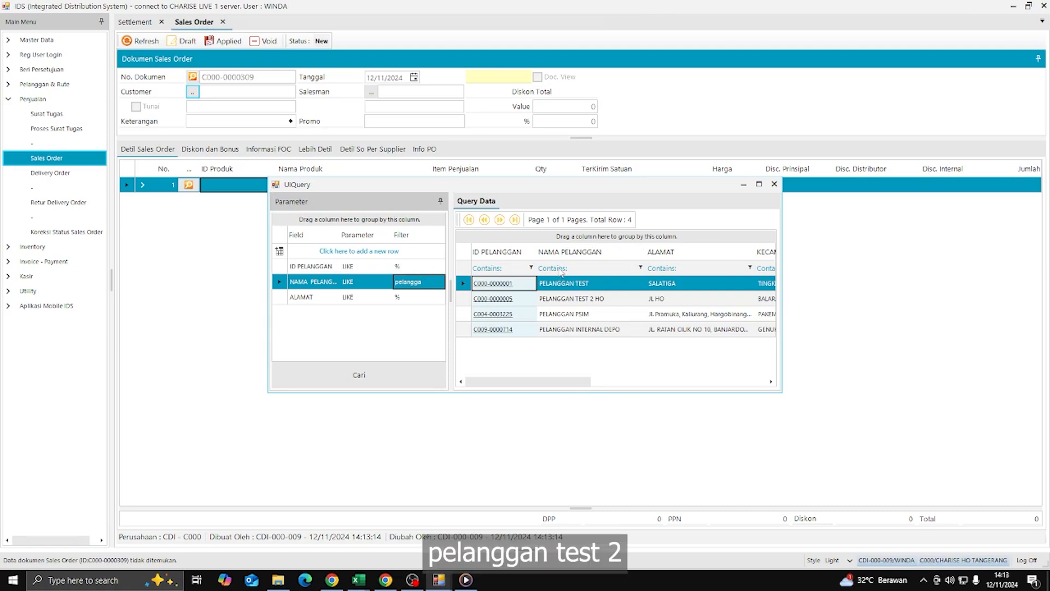
pyautogui.click(553, 302)
pyautogui.doubleClick(553, 304)
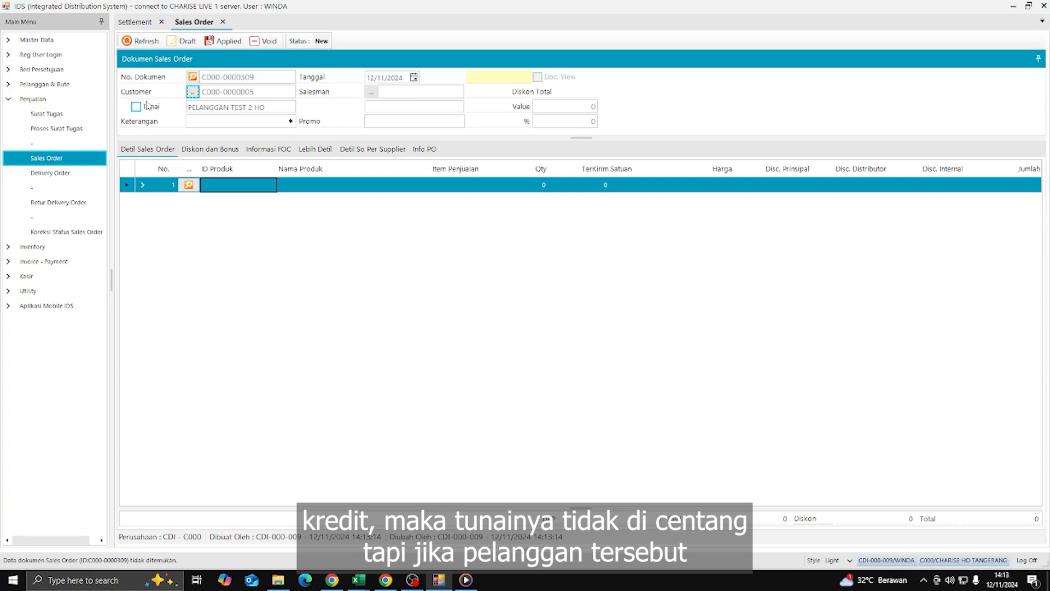
# - Mark the order as a Tunai (cash) sale and assign the salesman found by searching 'r'
pyautogui.click(142, 111)
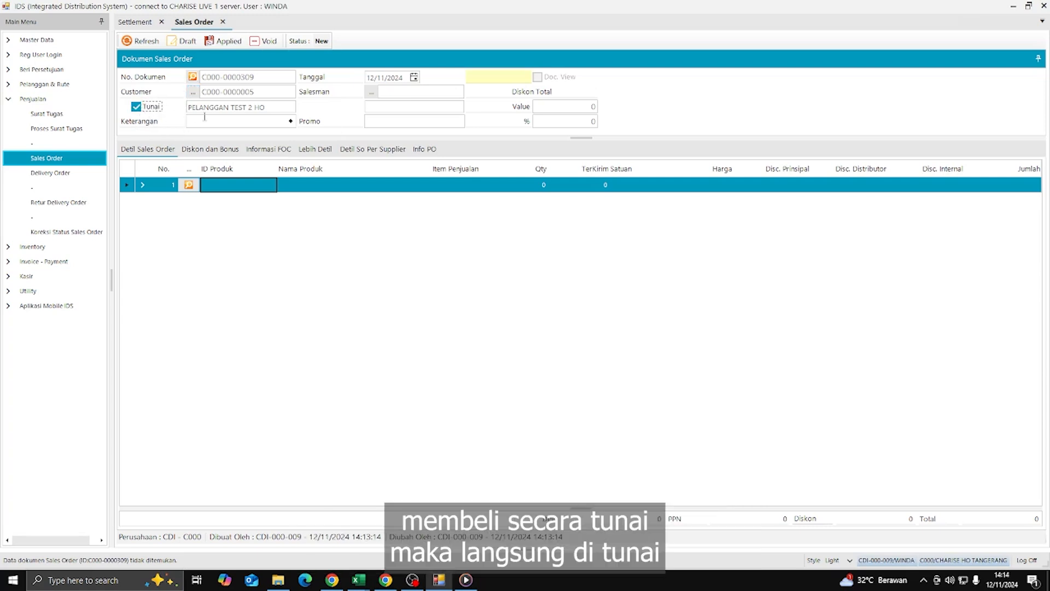
pyautogui.click(372, 92)
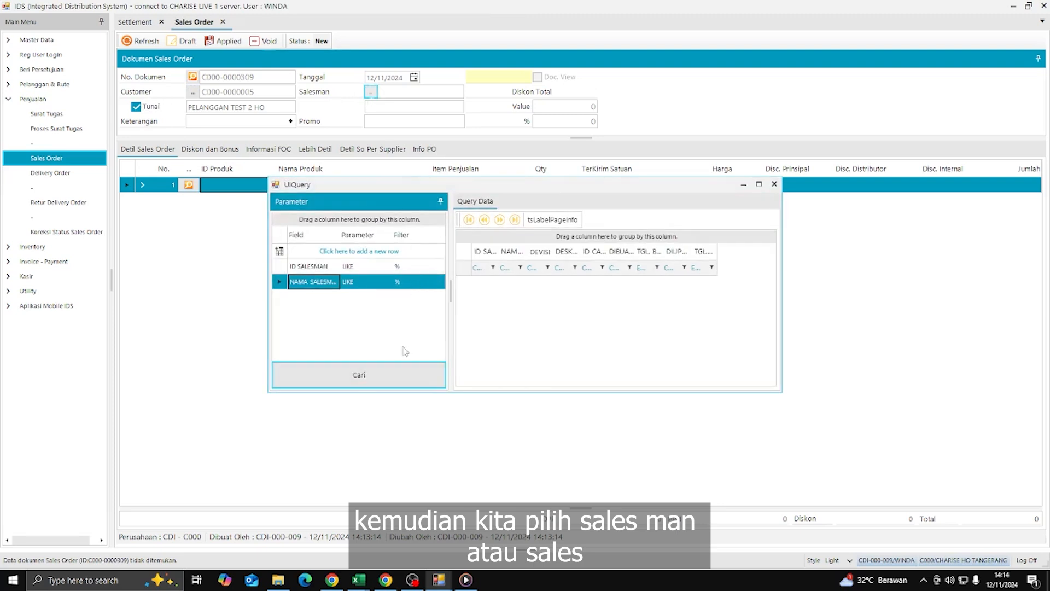
pyautogui.click(406, 372)
pyautogui.click(419, 282)
pyautogui.write('rosa')
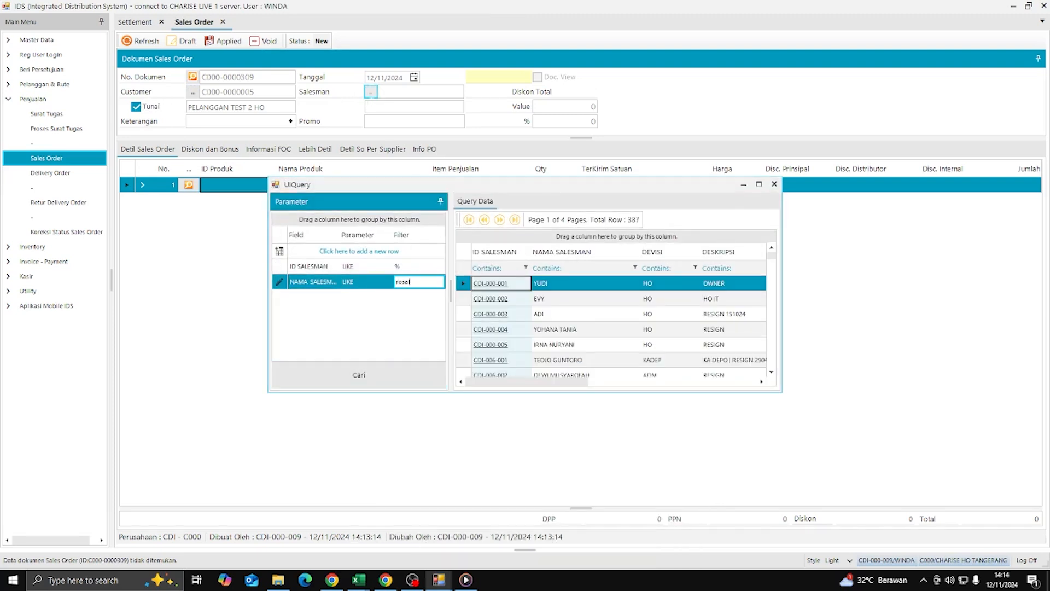
pyautogui.press('Return')
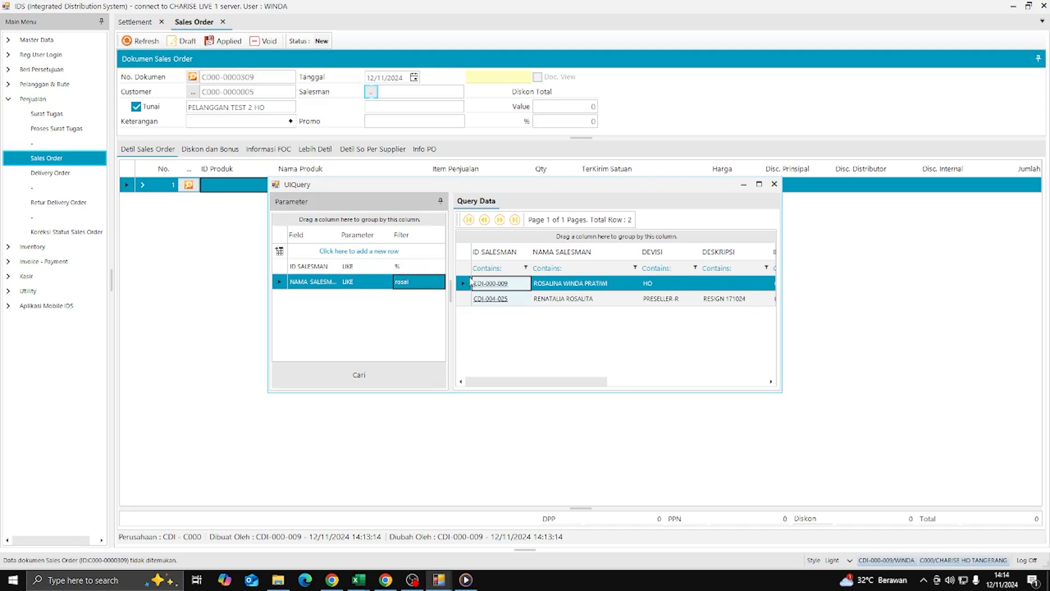
pyautogui.doubleClick(471, 283)
pyautogui.click(188, 185)
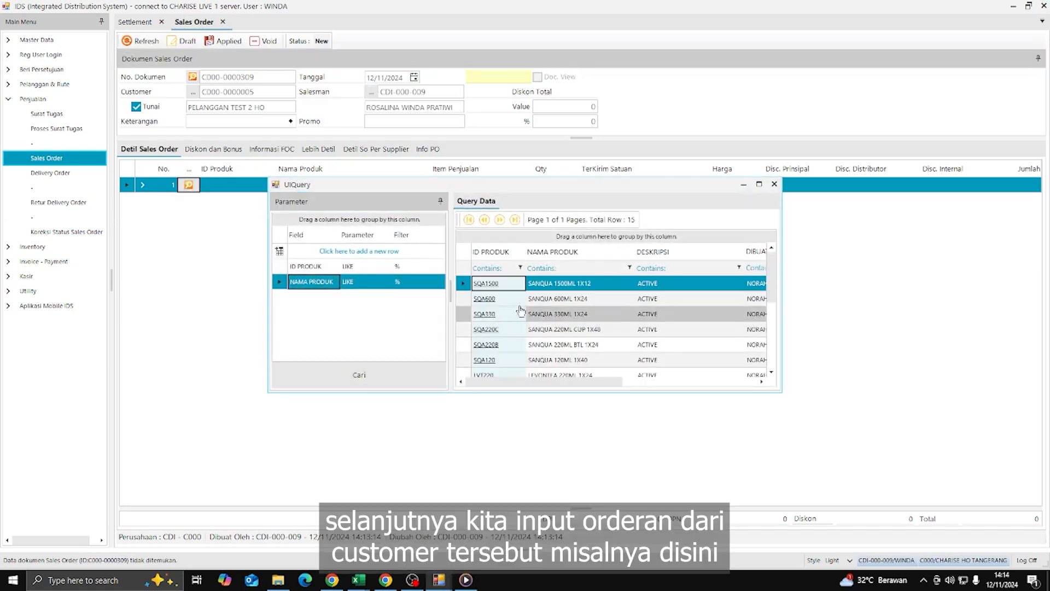
# - Add LVT220 LEVONTEA 220ML 1X24 at quantity 2 boxes, 20.000 each, totalling 40.000
pyautogui.scroll(-1, 481, 336)
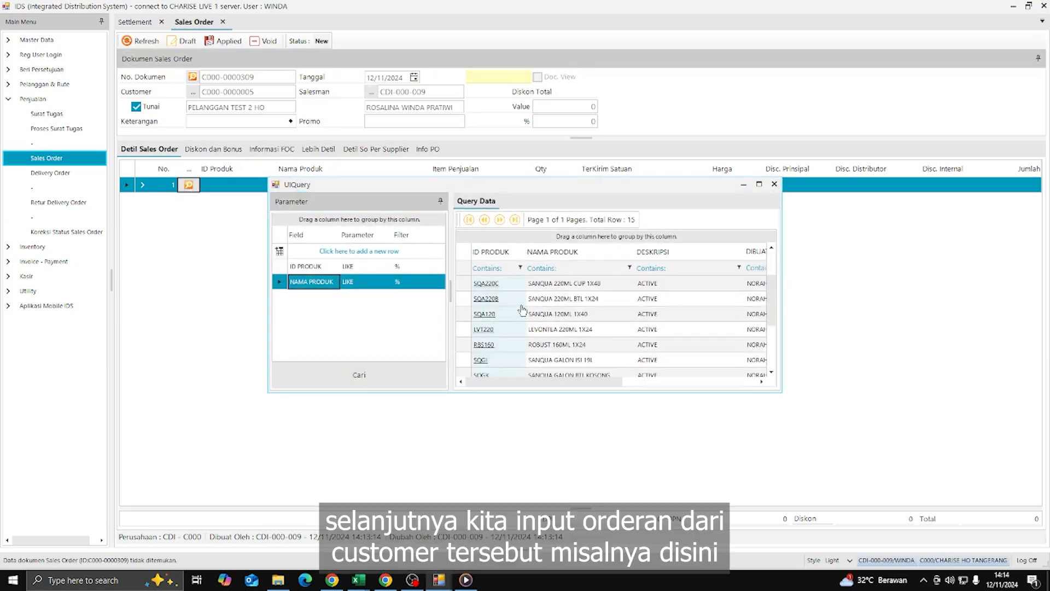
pyautogui.doubleClick(489, 332)
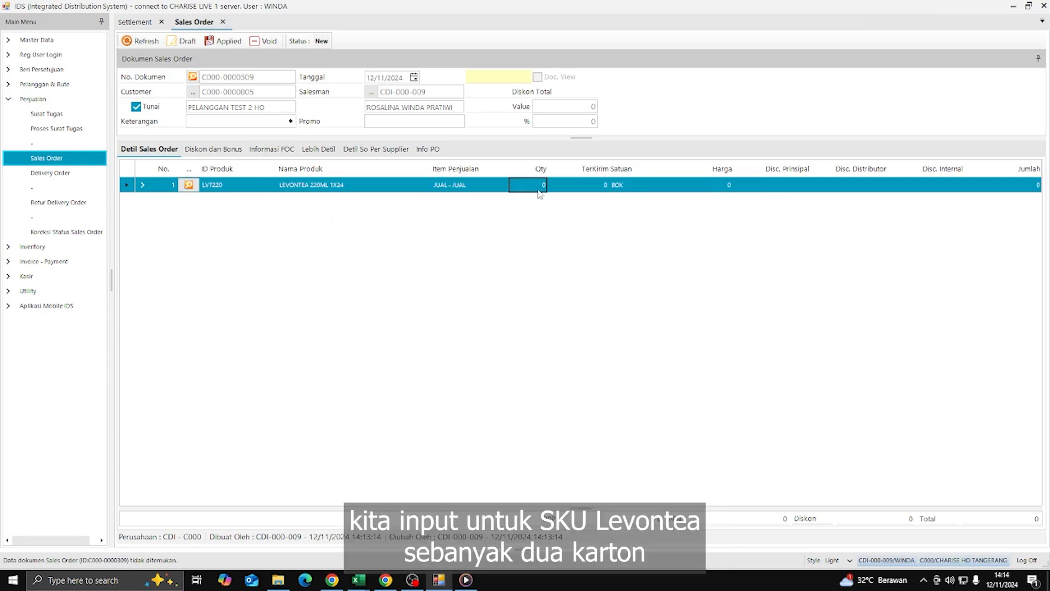
pyautogui.write('2')
pyautogui.press('Return')
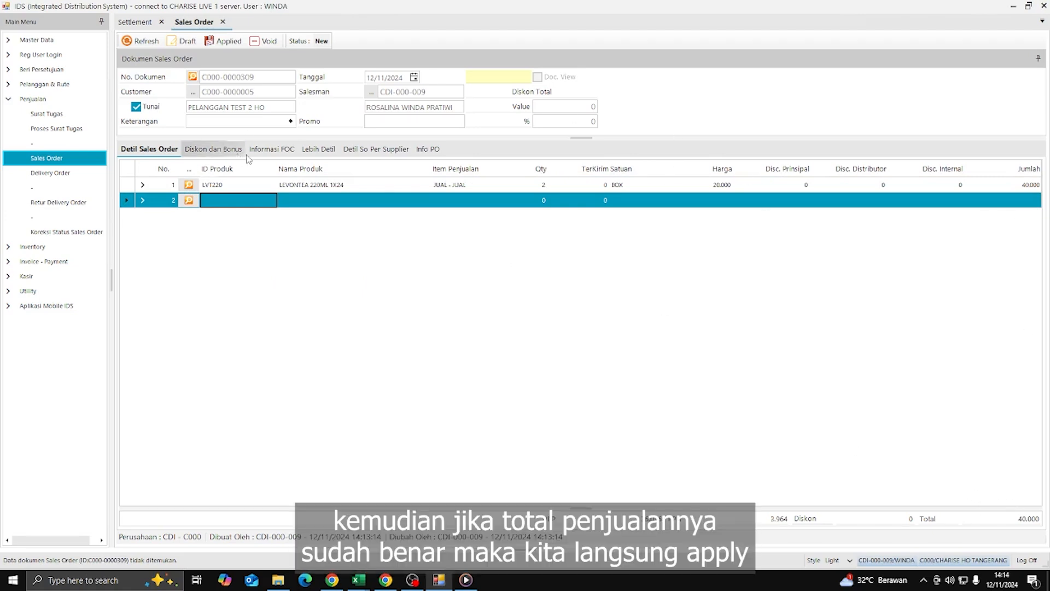
pyautogui.click(226, 44)
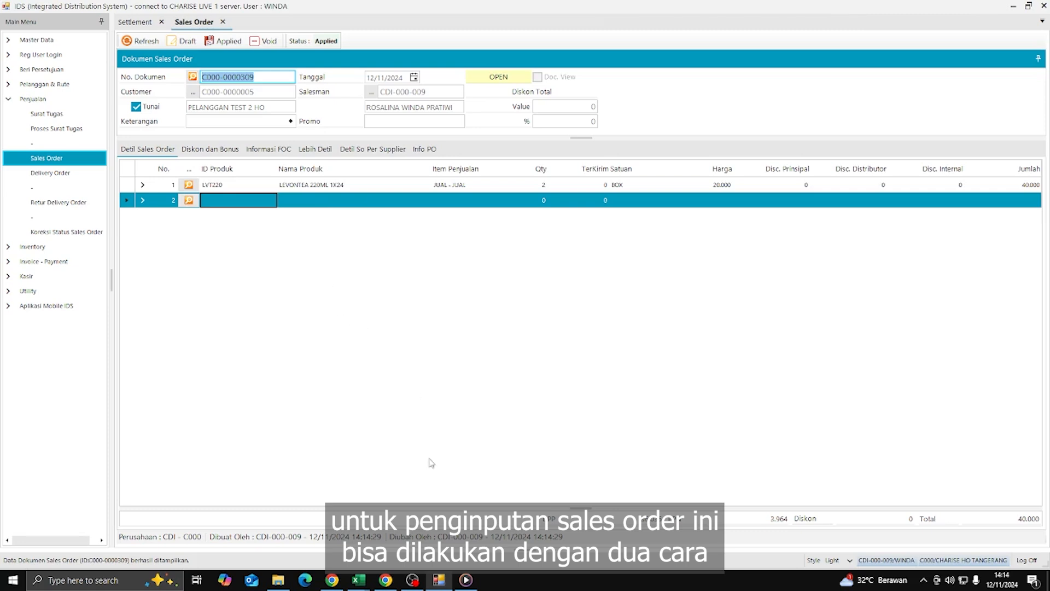
pyautogui.click(258, 79)
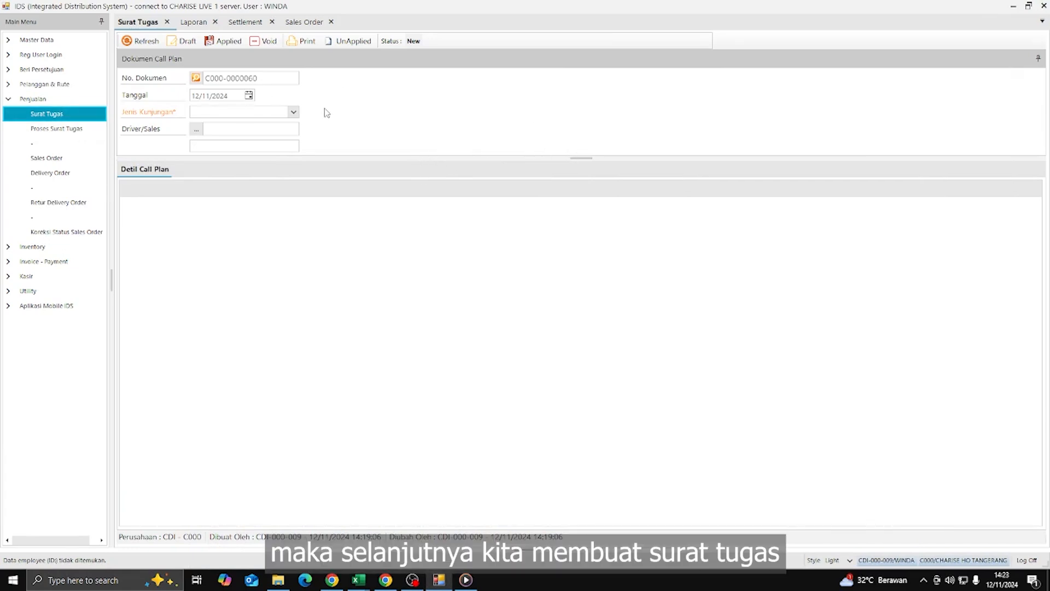
# - Set the call plan's visit type to DEL - Pengiriman
pyautogui.click(294, 114)
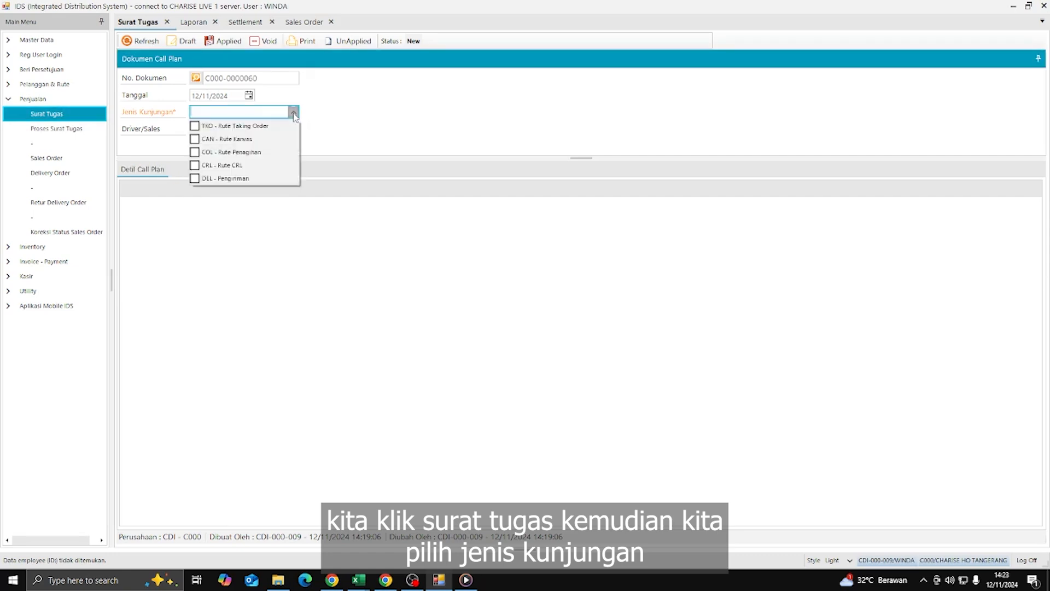
pyautogui.click(195, 179)
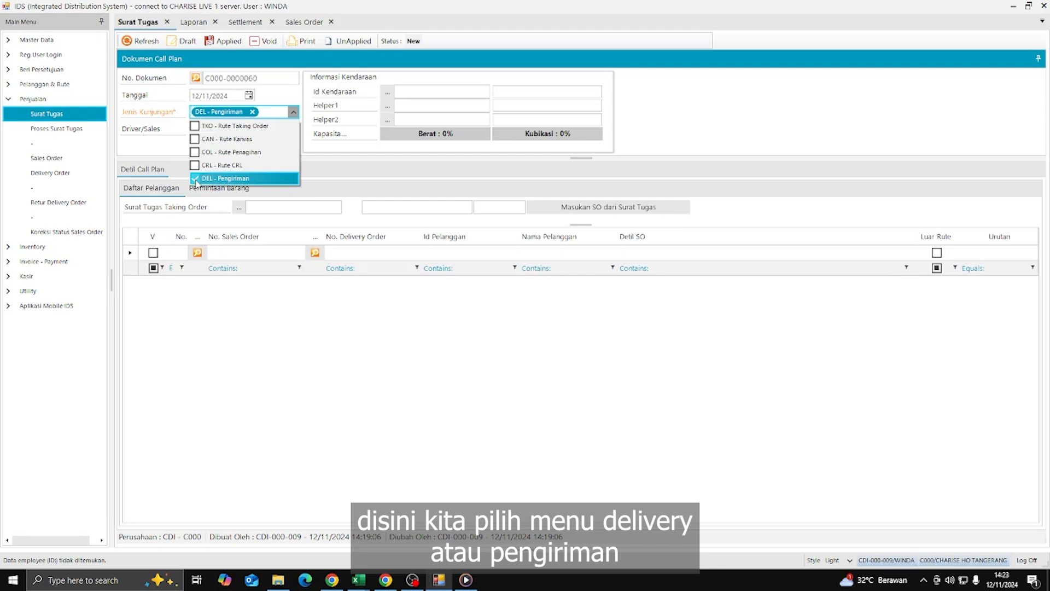
pyautogui.click(334, 159)
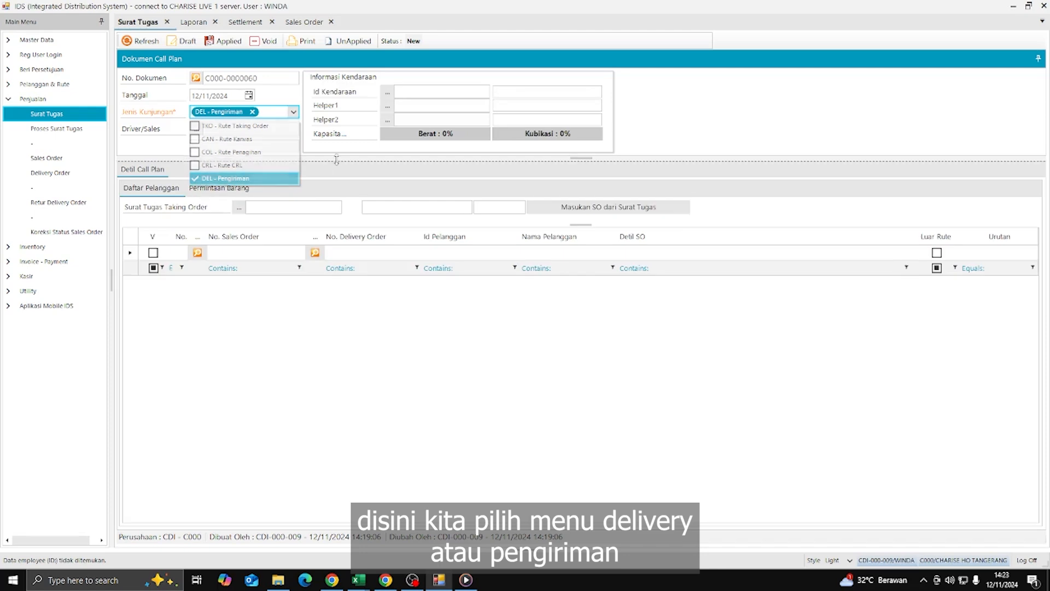
# - Assign the driver, found by filtering the salesman search on the driver's name
pyautogui.click(196, 129)
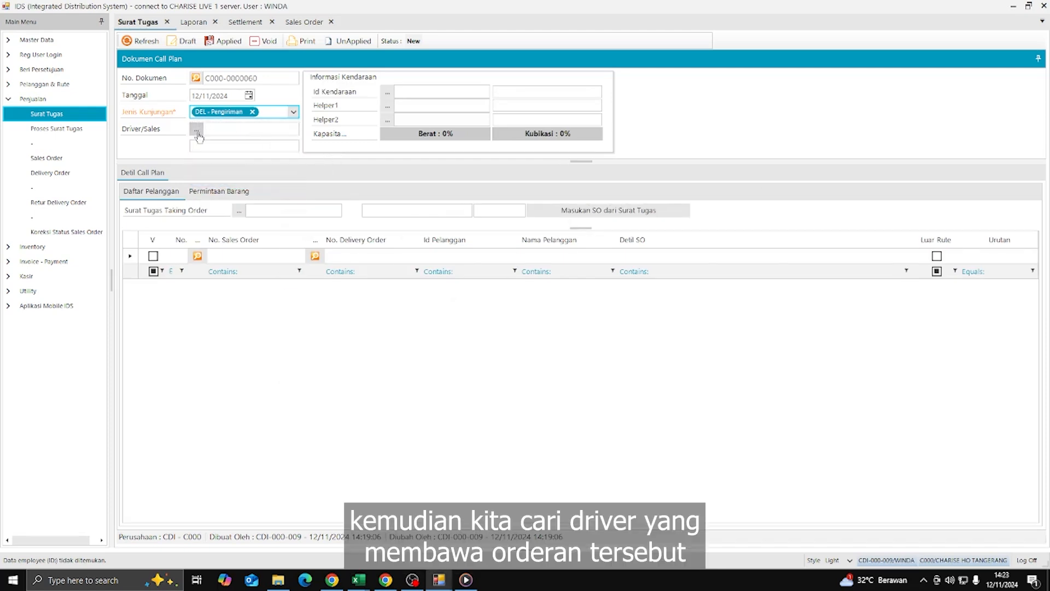
pyautogui.click(425, 286)
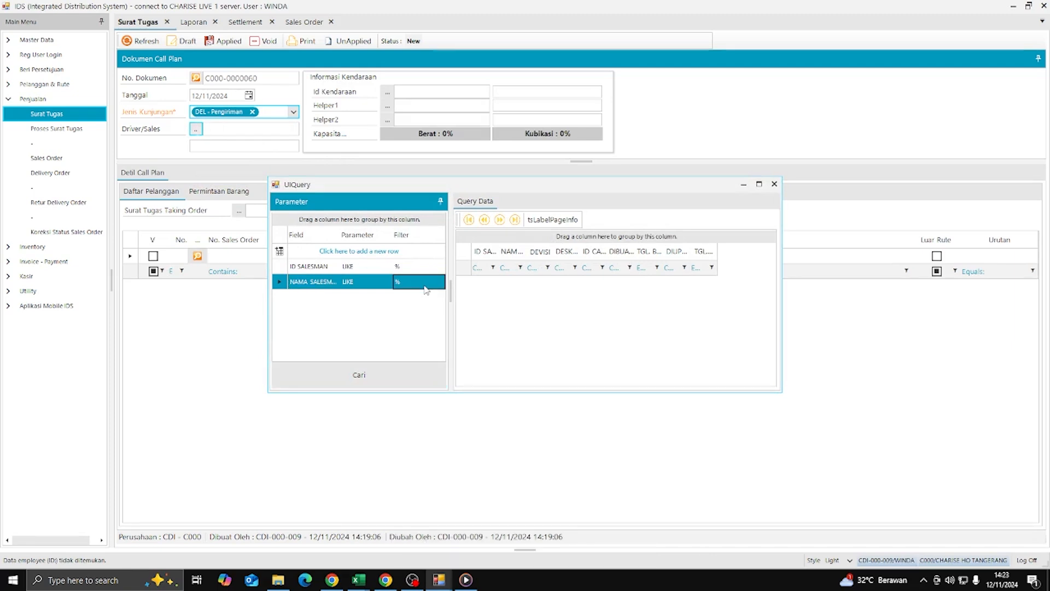
pyautogui.write('dedi')
pyautogui.press('Return')
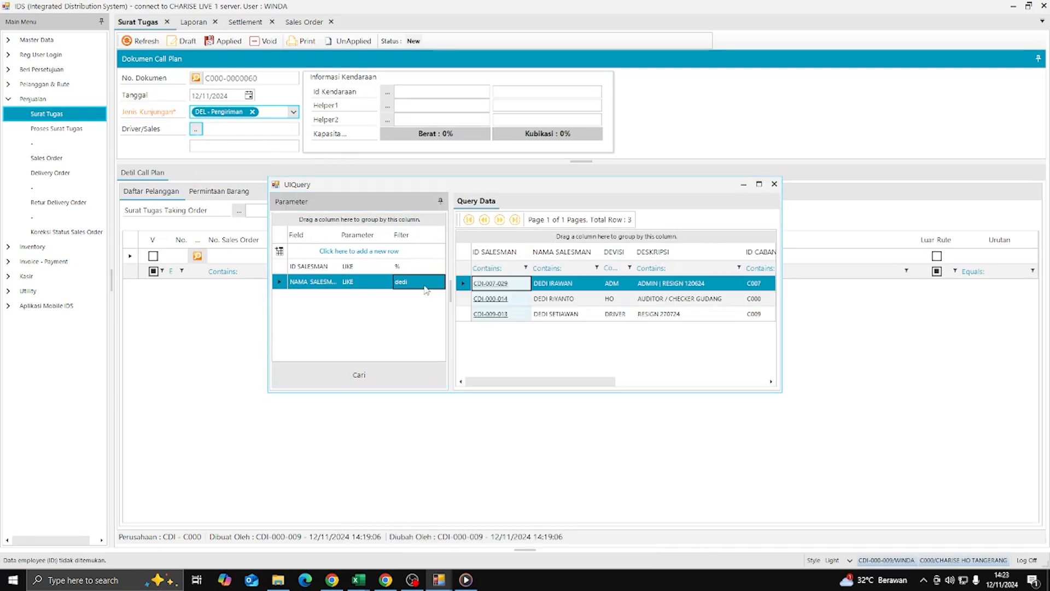
pyautogui.doubleClick(497, 298)
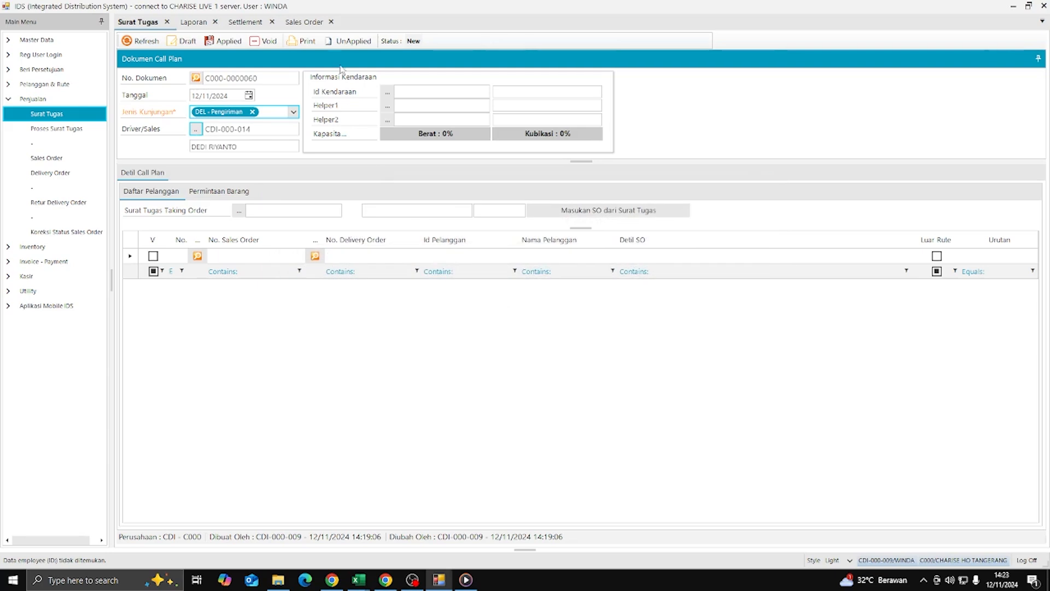
# - Set the call plan's vehicle to EXT HO via the Id Kendaraan search
pyautogui.click(386, 94)
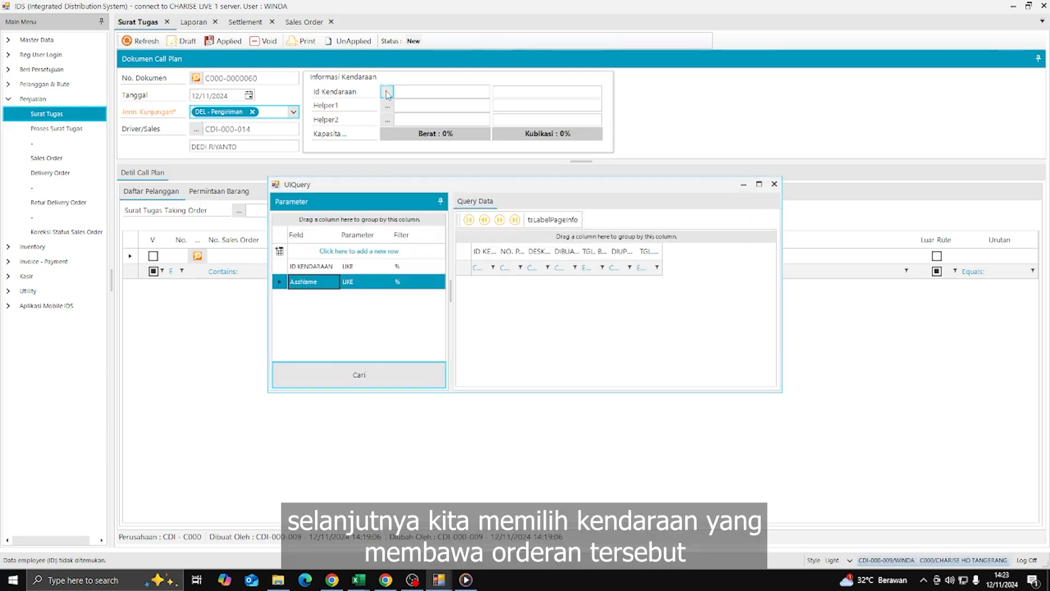
pyautogui.click(485, 304)
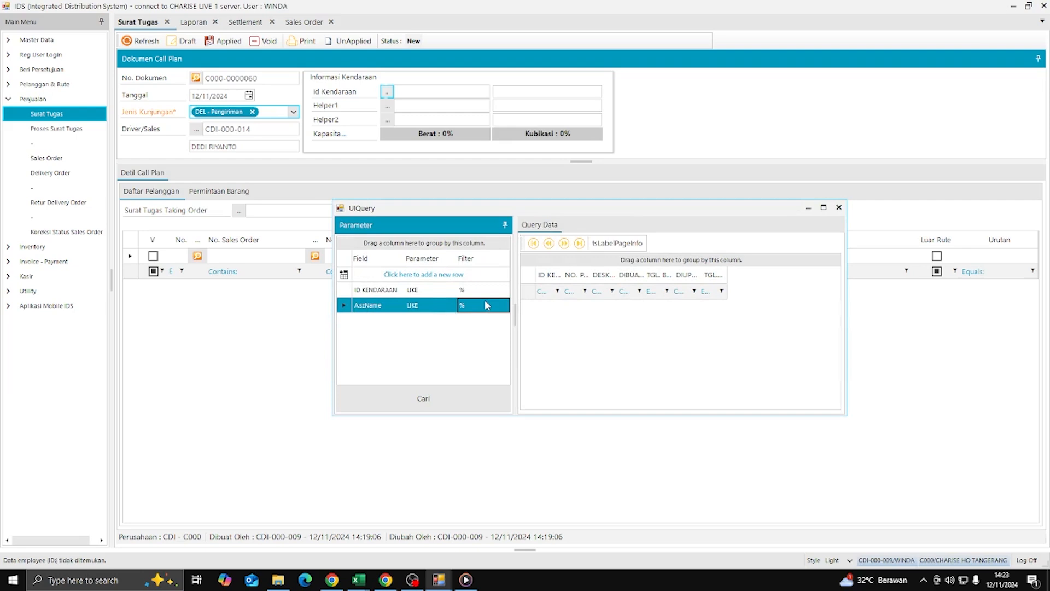
pyautogui.write('eks')
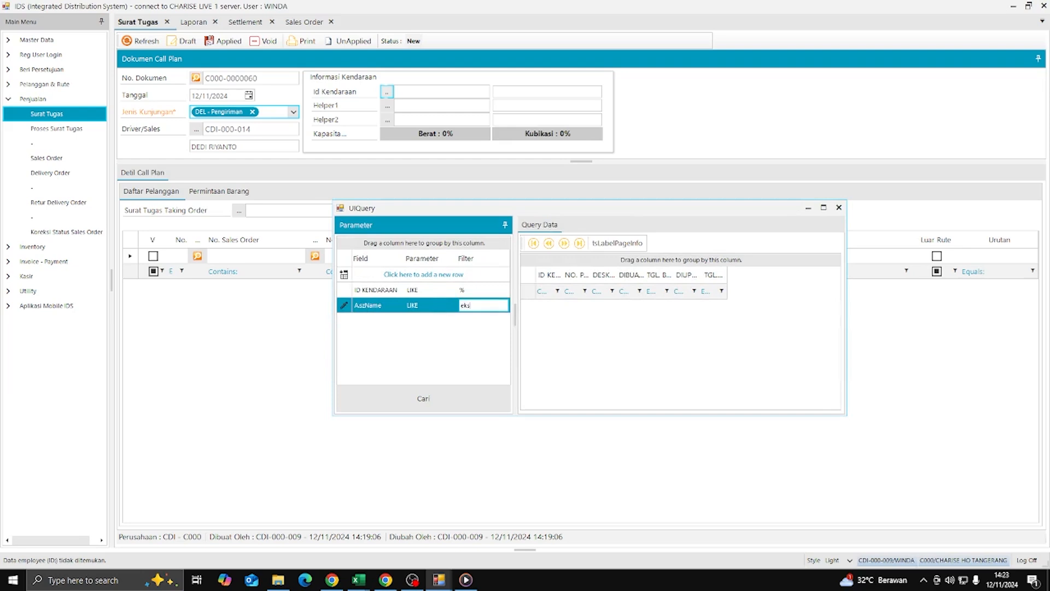
pyautogui.press('Return')
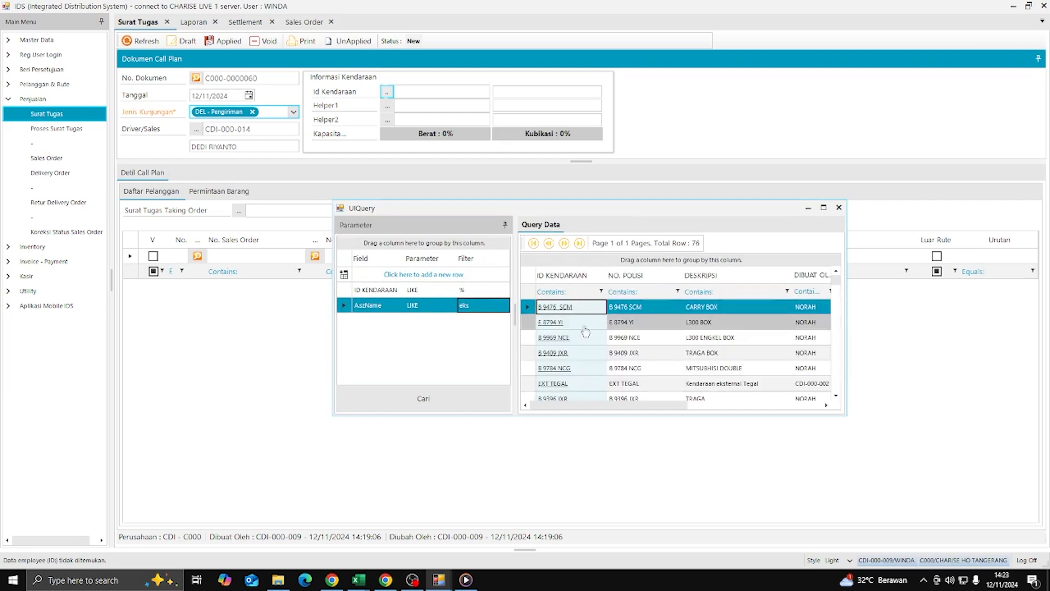
pyautogui.click(476, 305)
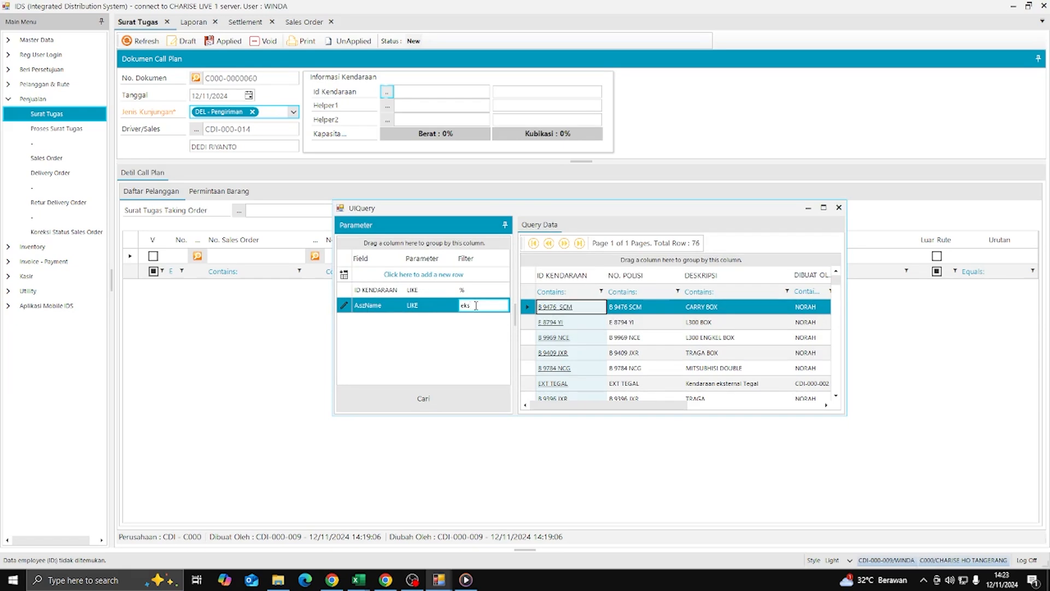
pyautogui.write('na')
pyautogui.press('Return')
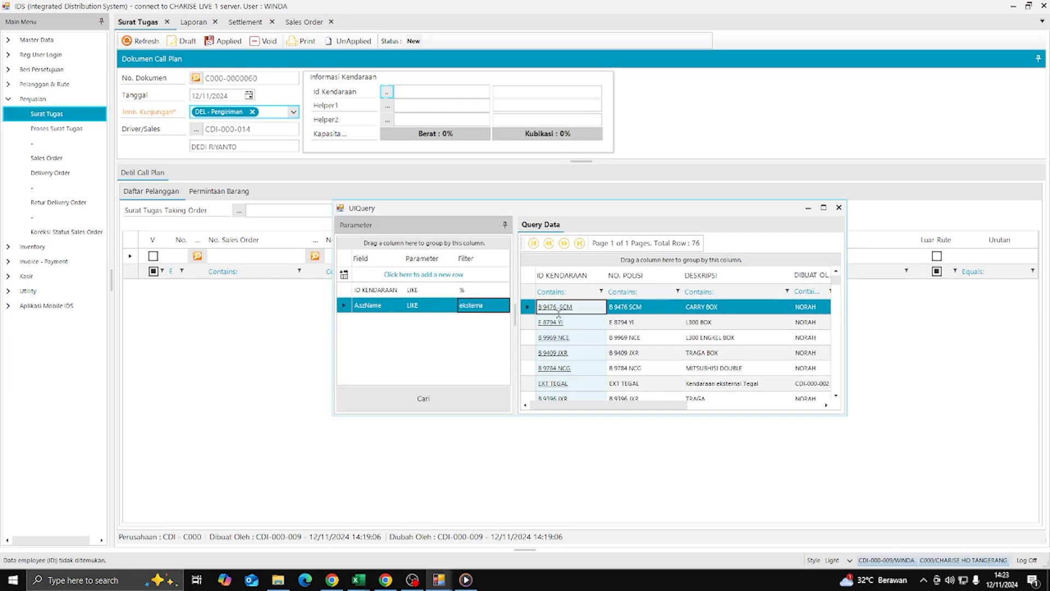
pyautogui.scroll(-8, 656, 320)
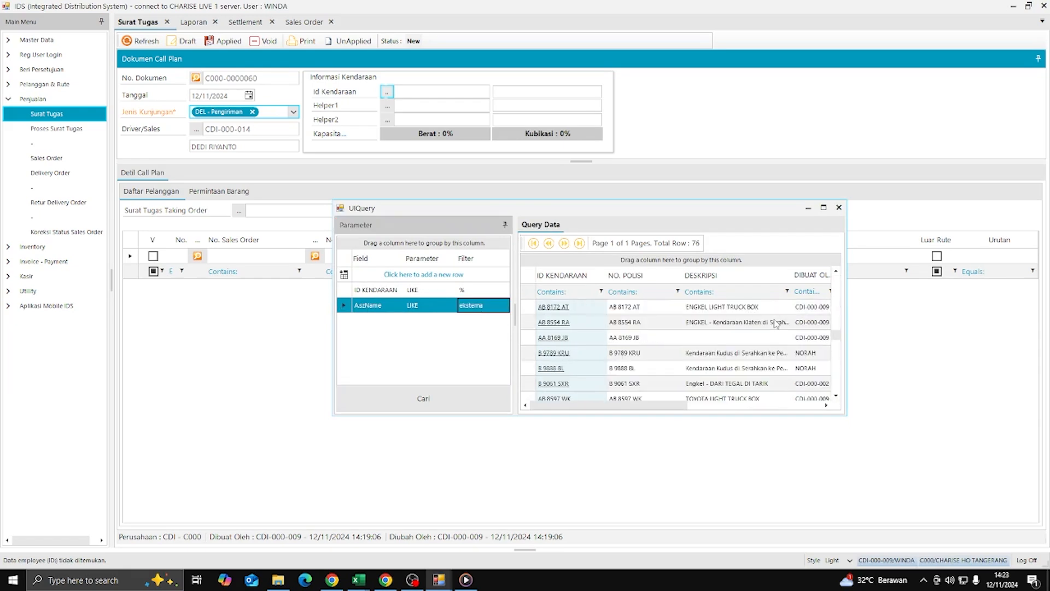
pyautogui.click(475, 290)
pyautogui.write('ext')
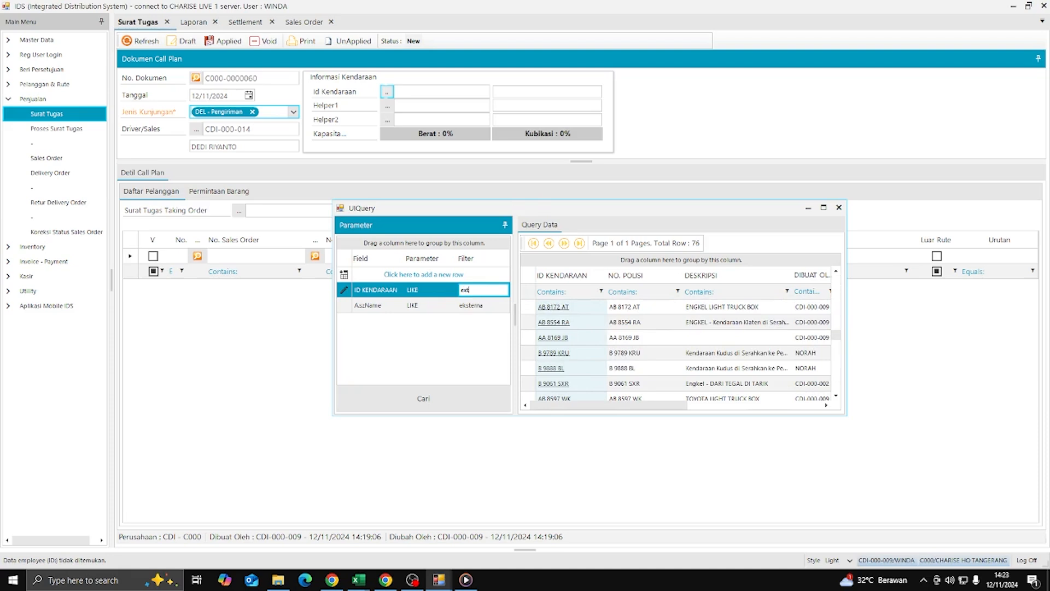
pyautogui.press('Return')
pyautogui.scroll(-2, 733, 294)
pyautogui.doubleClick(732, 383)
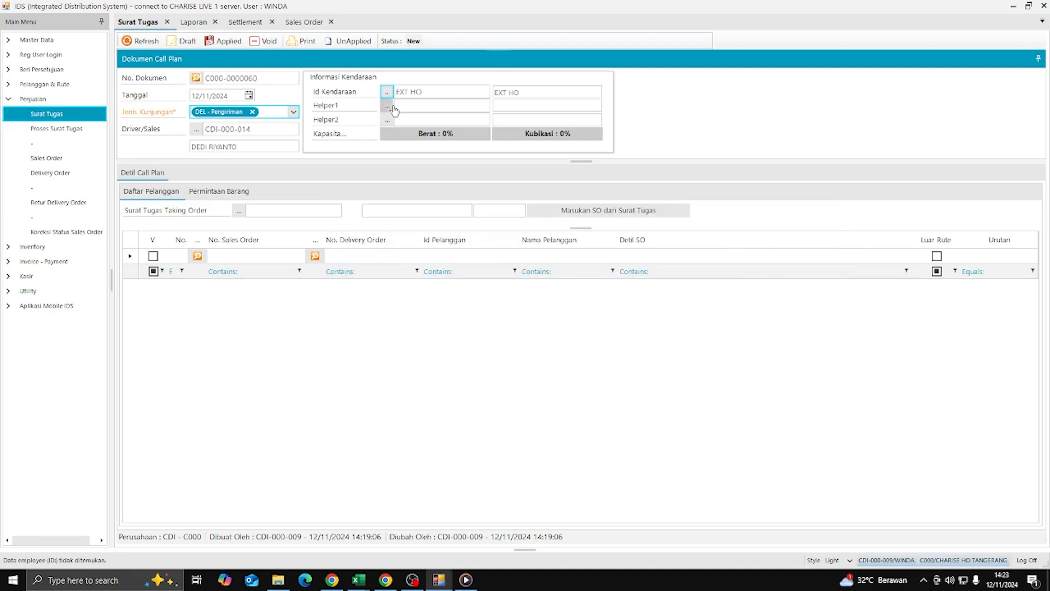
# - Set Helper1 to the same salesman chosen as driver
pyautogui.click(388, 108)
pyautogui.click(421, 281)
pyautogui.write('dedi')
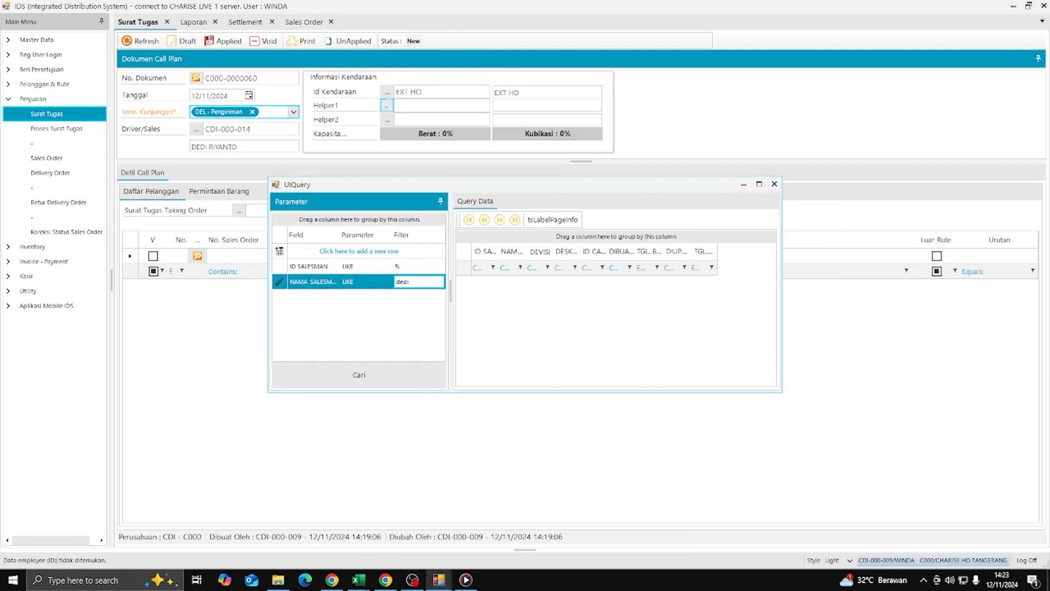
pyautogui.press('Tab')
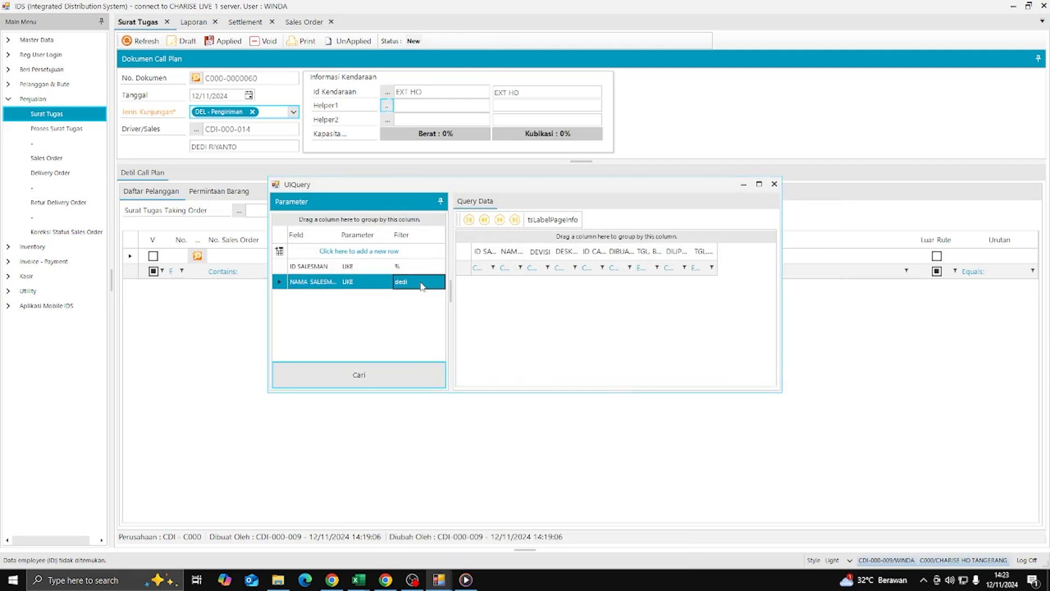
pyautogui.press('Return')
pyautogui.doubleClick(495, 298)
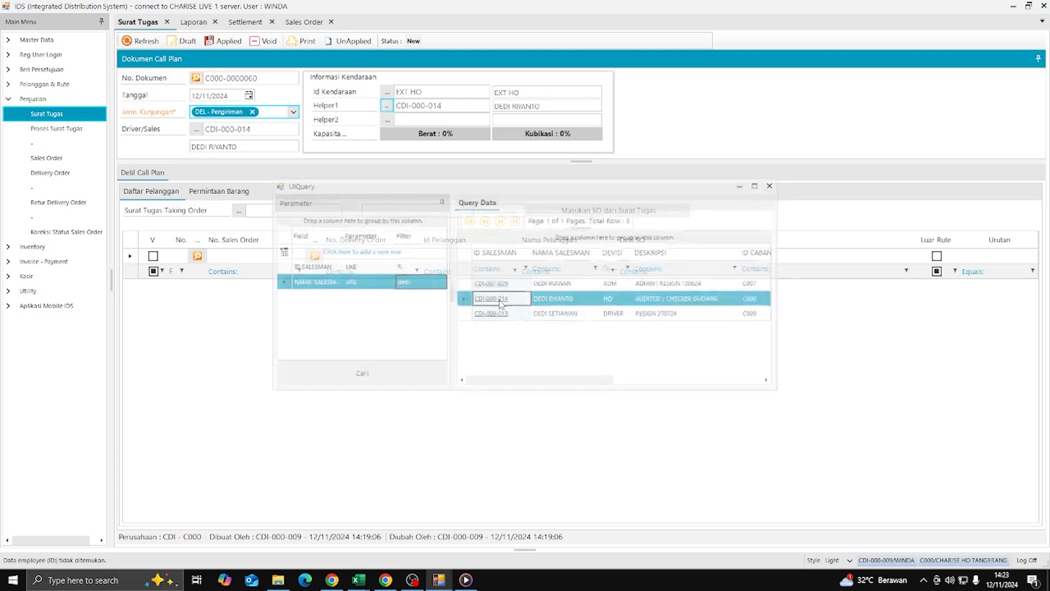
pyautogui.click(238, 258)
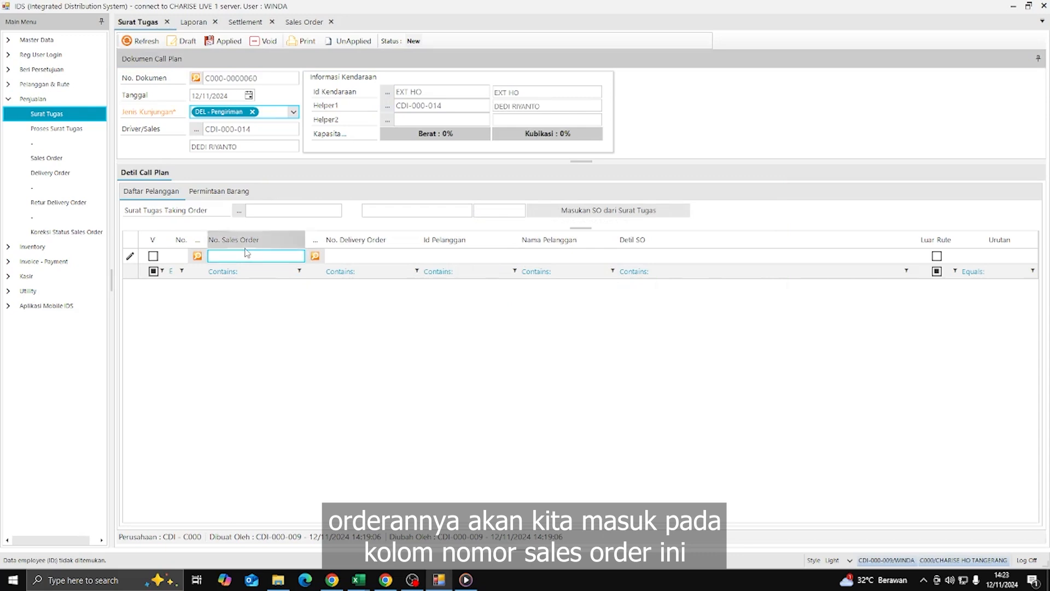
pyautogui.click(300, 21)
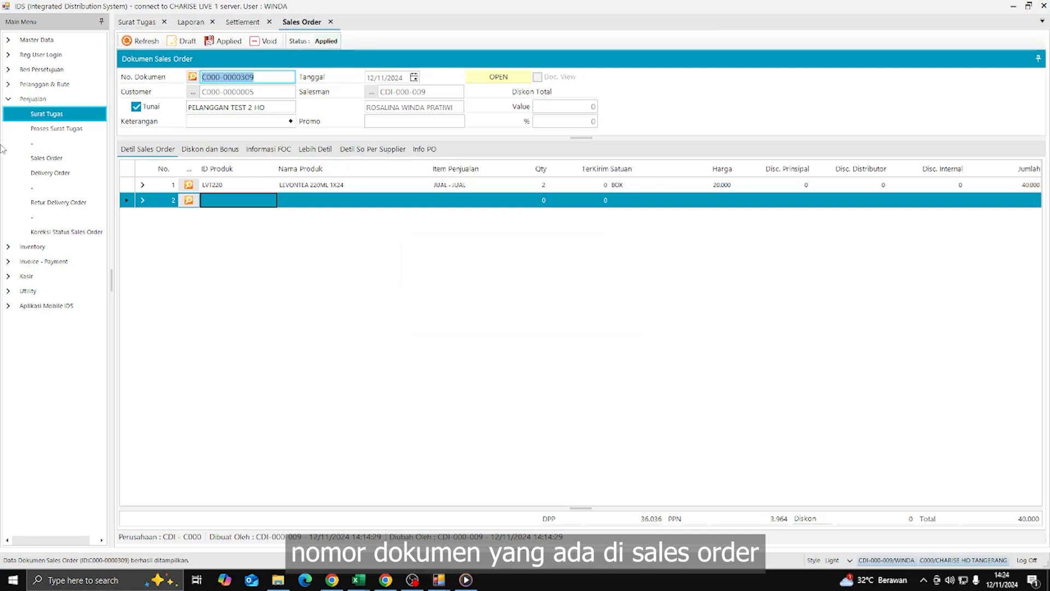
pyautogui.hotkey('ctrl', 'c')
pyautogui.click(636, 248)
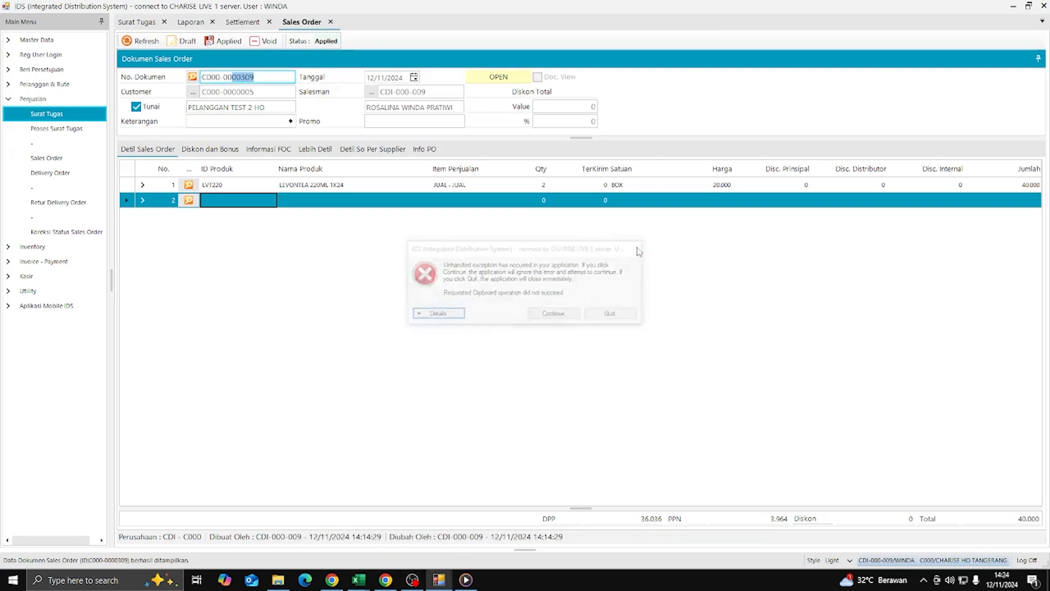
pyautogui.click(137, 22)
pyautogui.click(261, 258)
pyautogui.hotkey('ctrl', 'v')
pyautogui.press('Return')
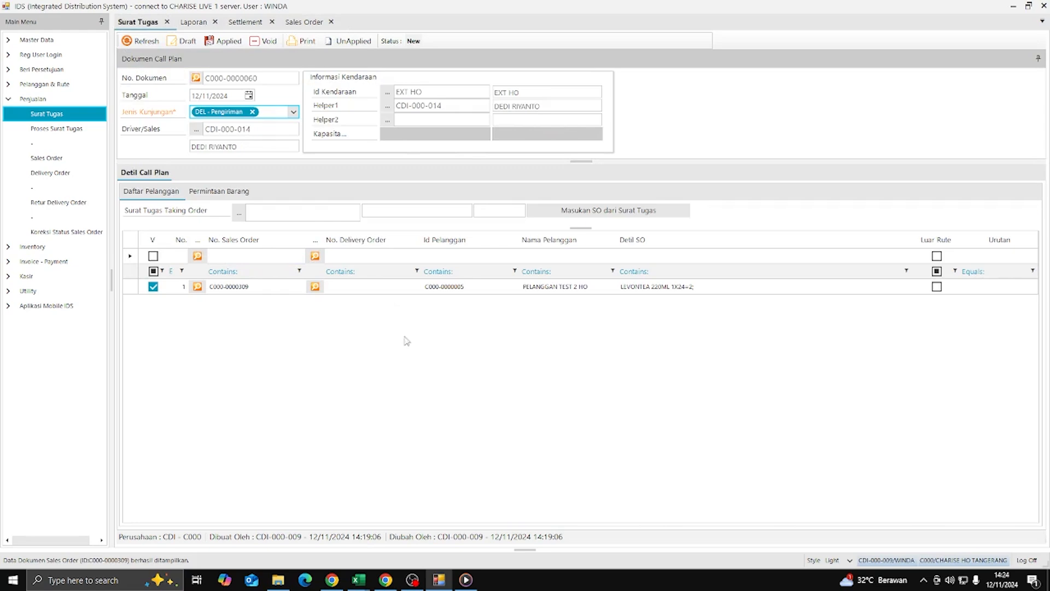
pyautogui.click(232, 256)
pyautogui.click(197, 256)
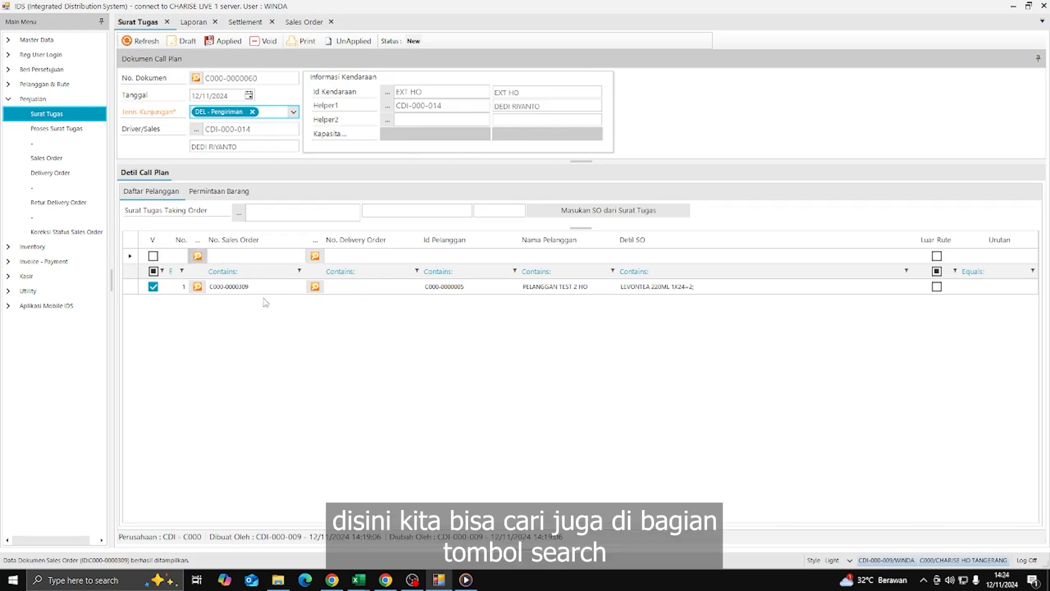
pyautogui.click(405, 376)
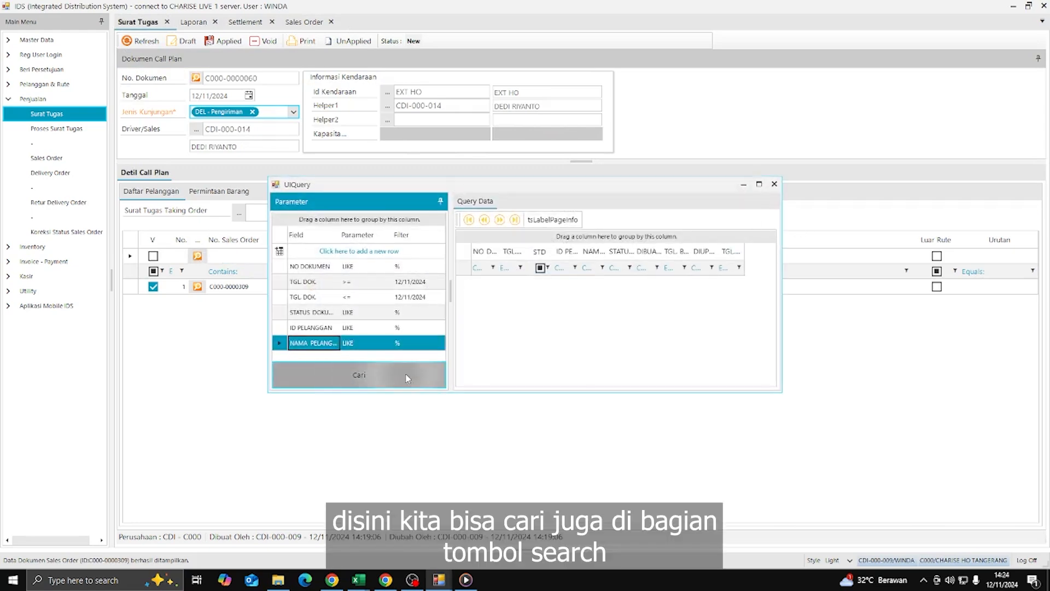
pyautogui.moveTo(560, 385); pyautogui.dragTo(642, 383)
pyautogui.click(611, 268)
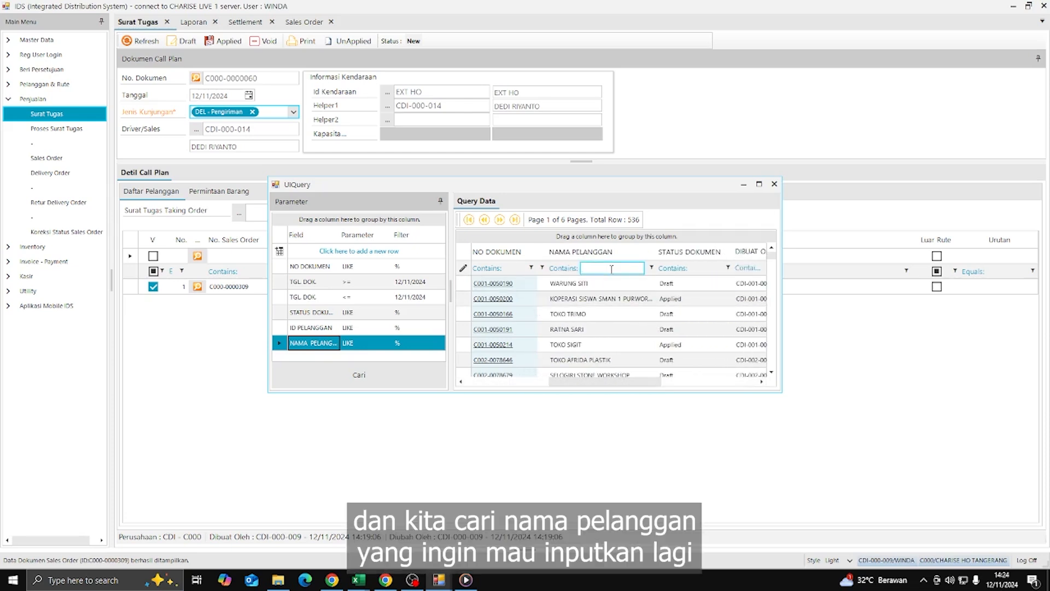
pyautogui.write('pr')
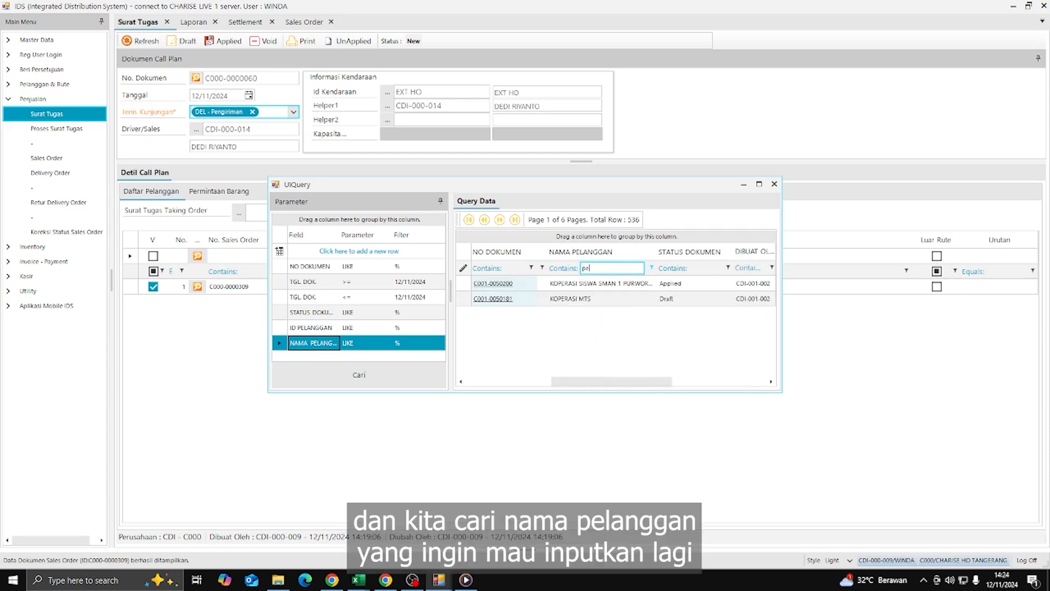
pyautogui.press('BackSpace')
pyautogui.press('BackSpace')
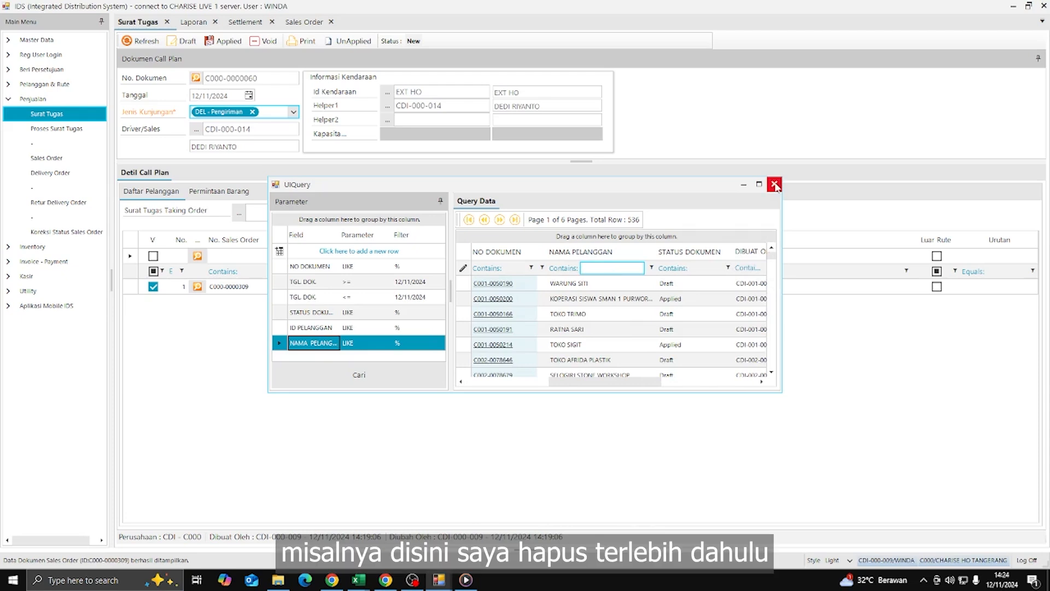
pyautogui.click(774, 184)
pyautogui.click(262, 287)
pyautogui.rightClick(262, 289)
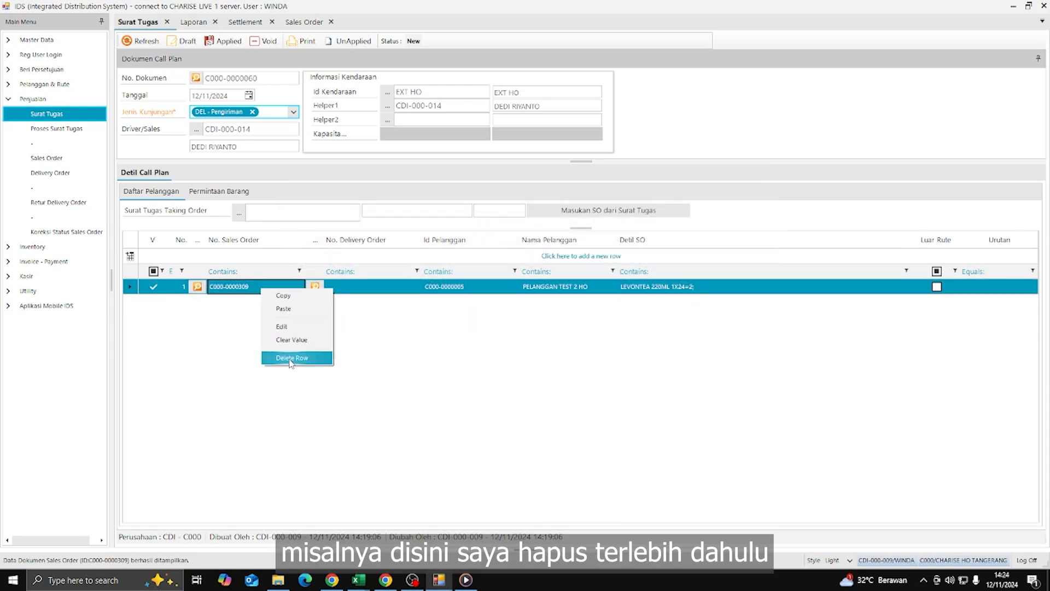
pyautogui.click(290, 358)
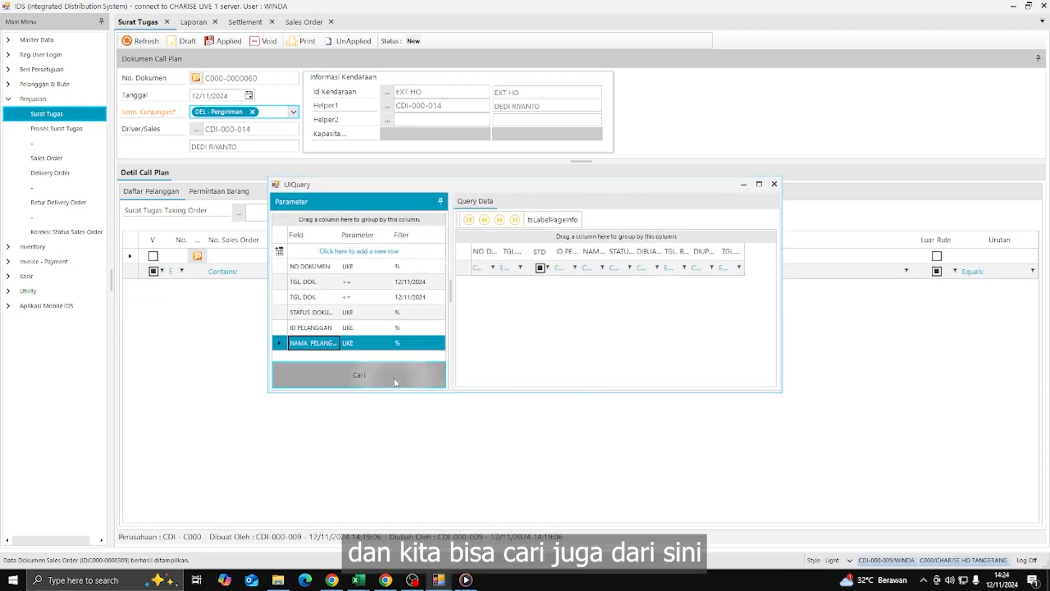
pyautogui.click(359, 374)
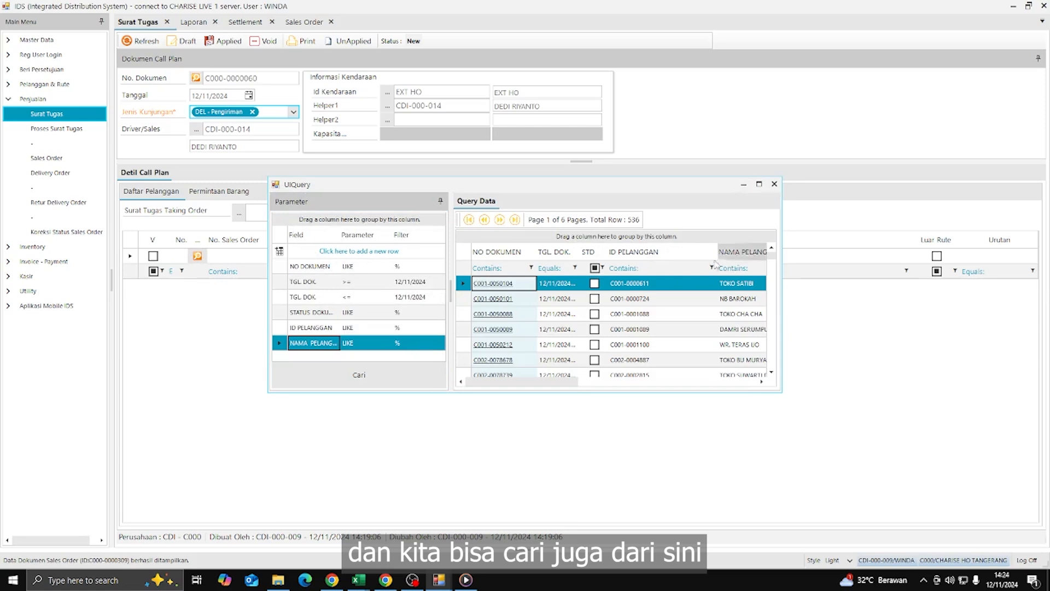
pyautogui.click(716, 267)
pyautogui.write('p')
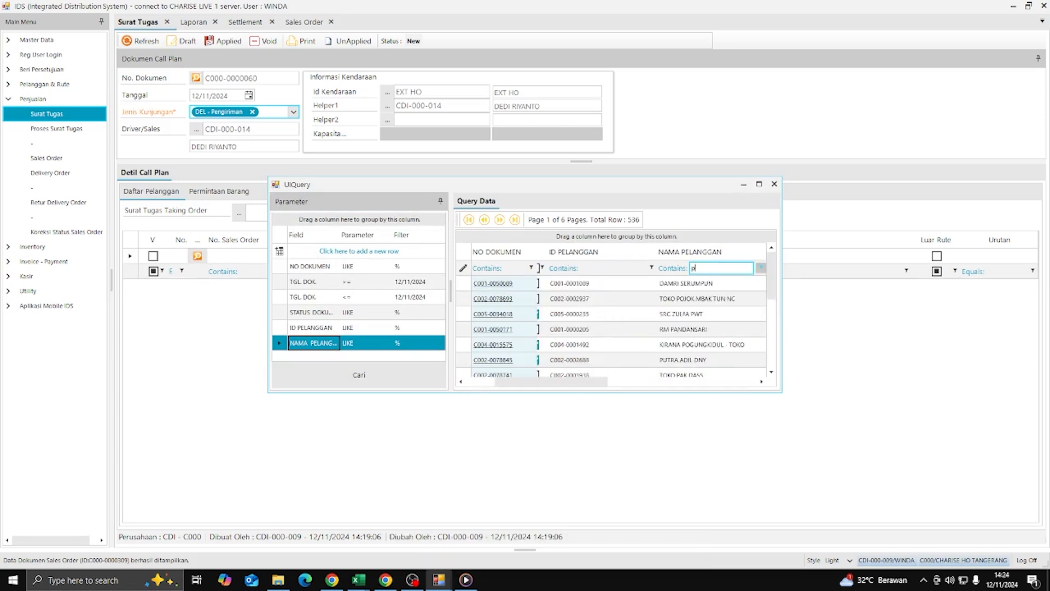
pyautogui.write('elan')
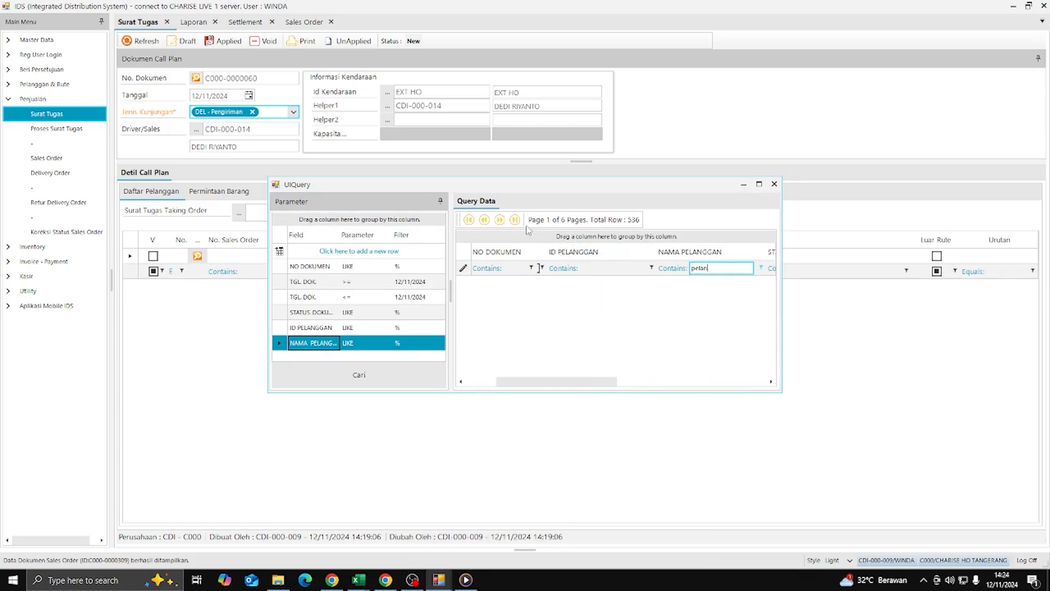
pyautogui.click(412, 268)
pyautogui.write('c0')
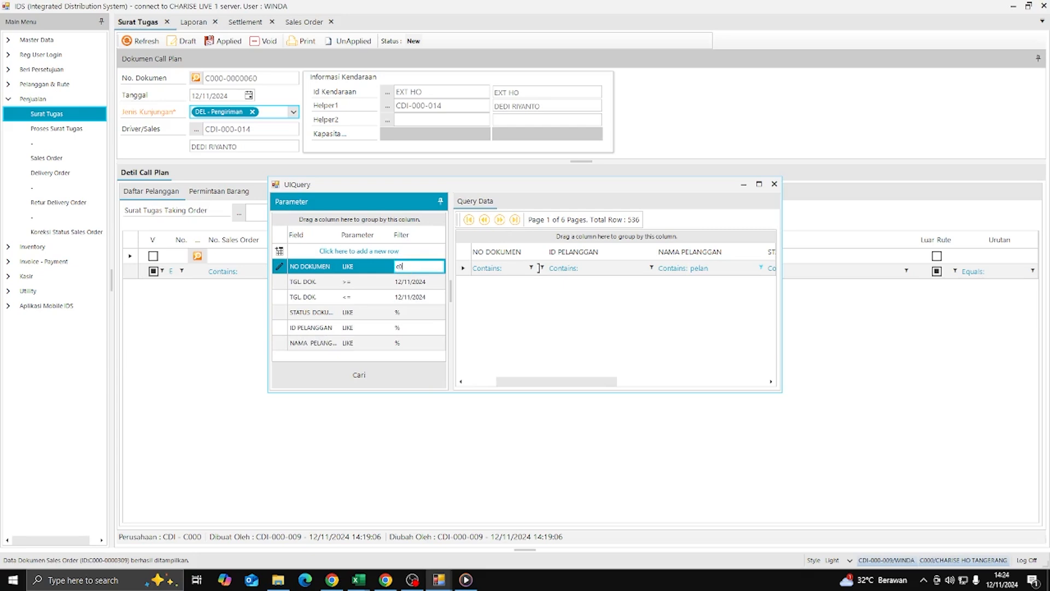
pyautogui.write('00')
pyautogui.press('Return')
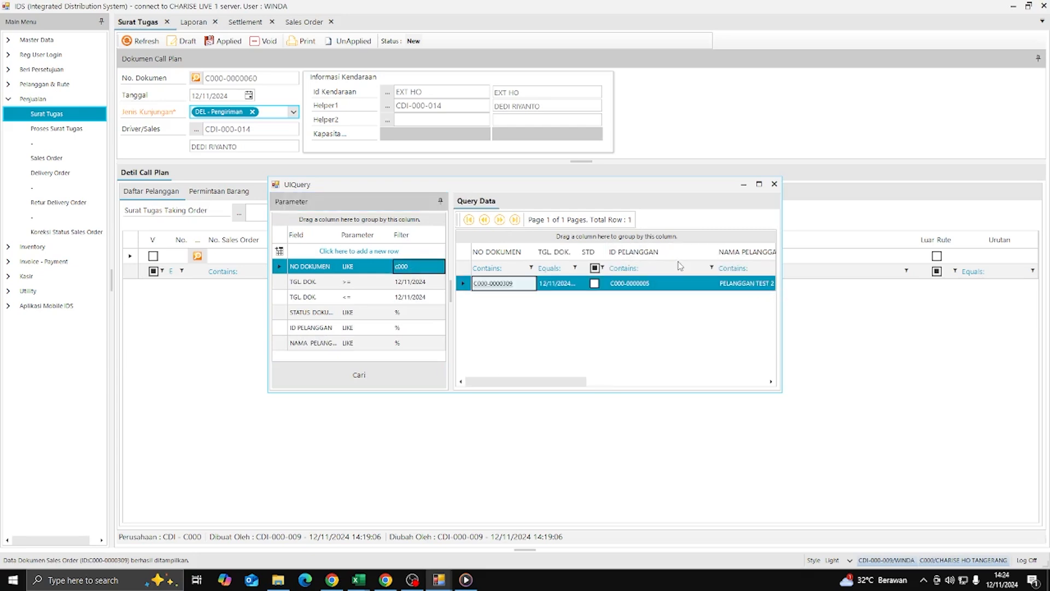
pyautogui.doubleClick(764, 284)
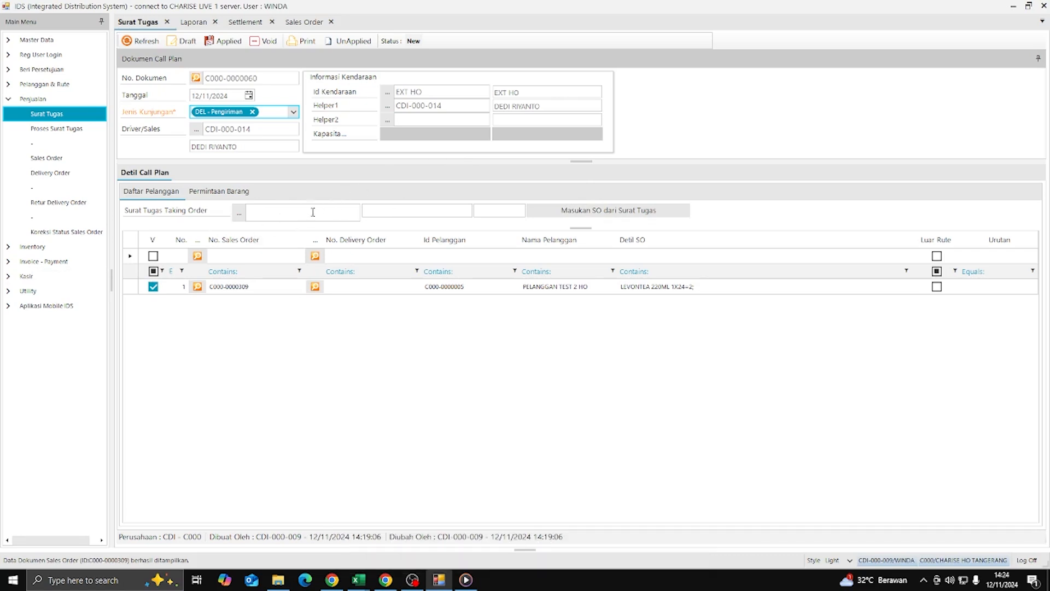
# - Browse the taking-order task documents without selecting one
pyautogui.click(240, 212)
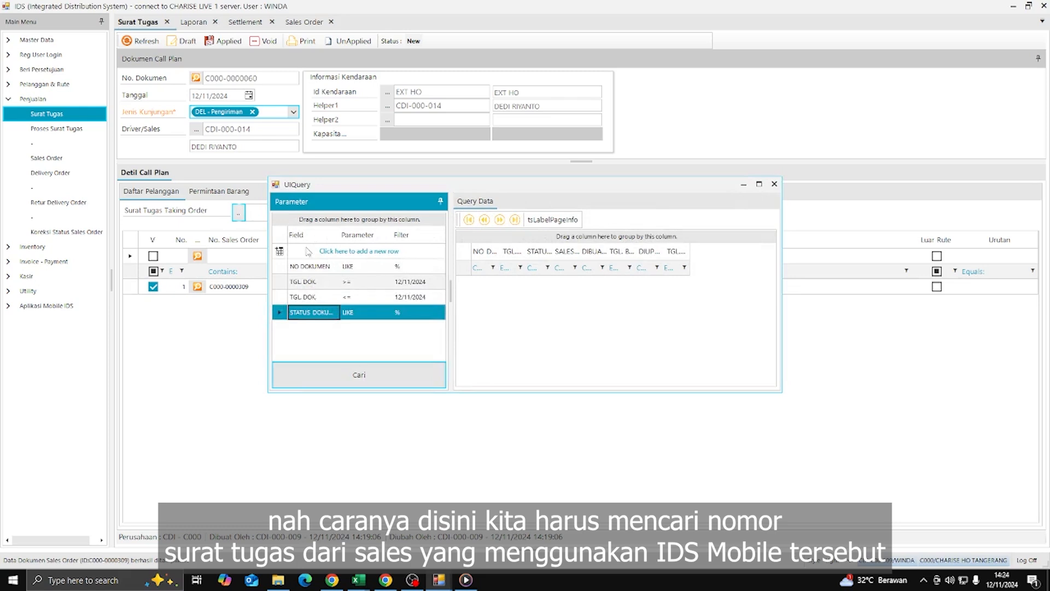
pyautogui.click(382, 375)
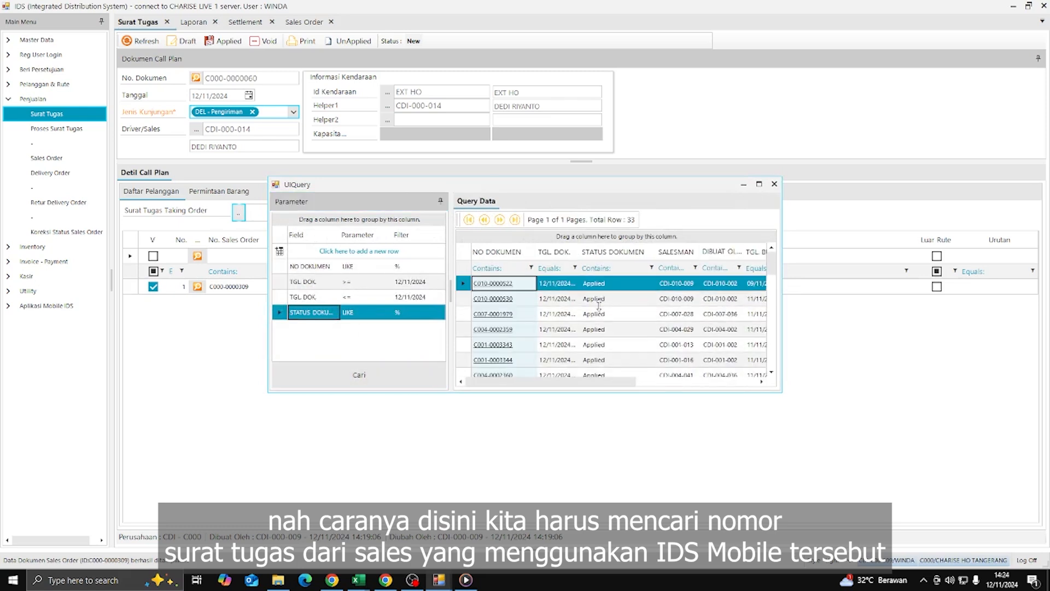
pyautogui.click(774, 184)
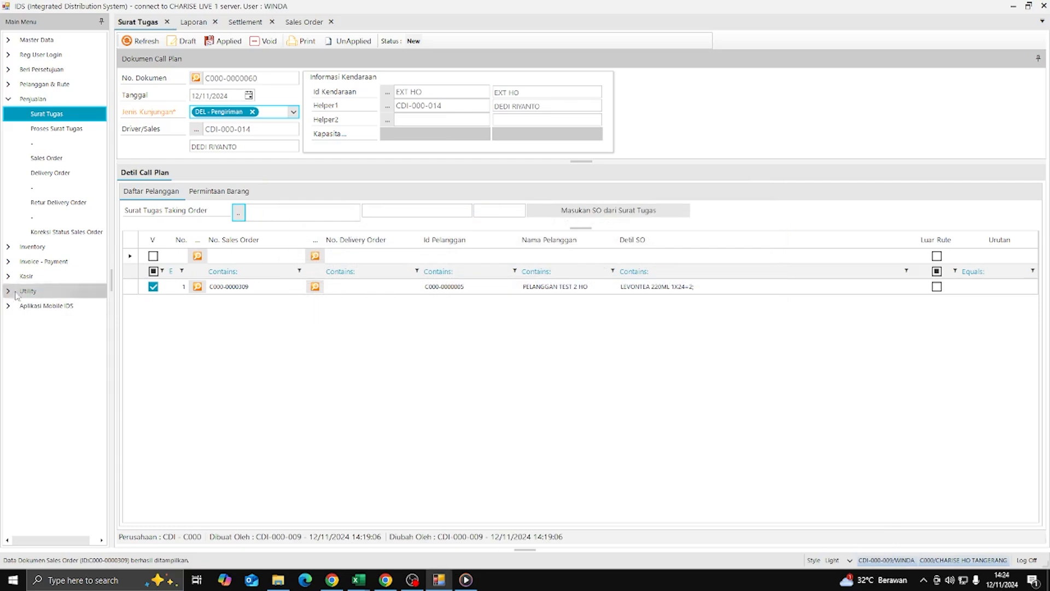
pyautogui.click(533, 307)
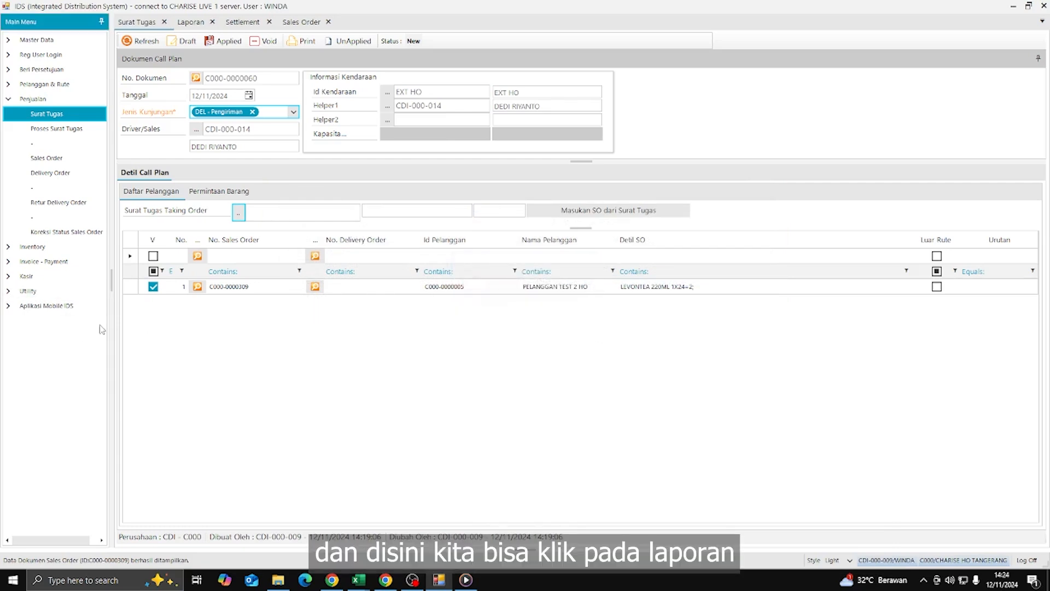
# - Run the LAPORAN PEMAKAIAN HH report for 12–13 November 2024, then return to Surat Tugas
pyautogui.click(7, 290)
pyautogui.click(75, 448)
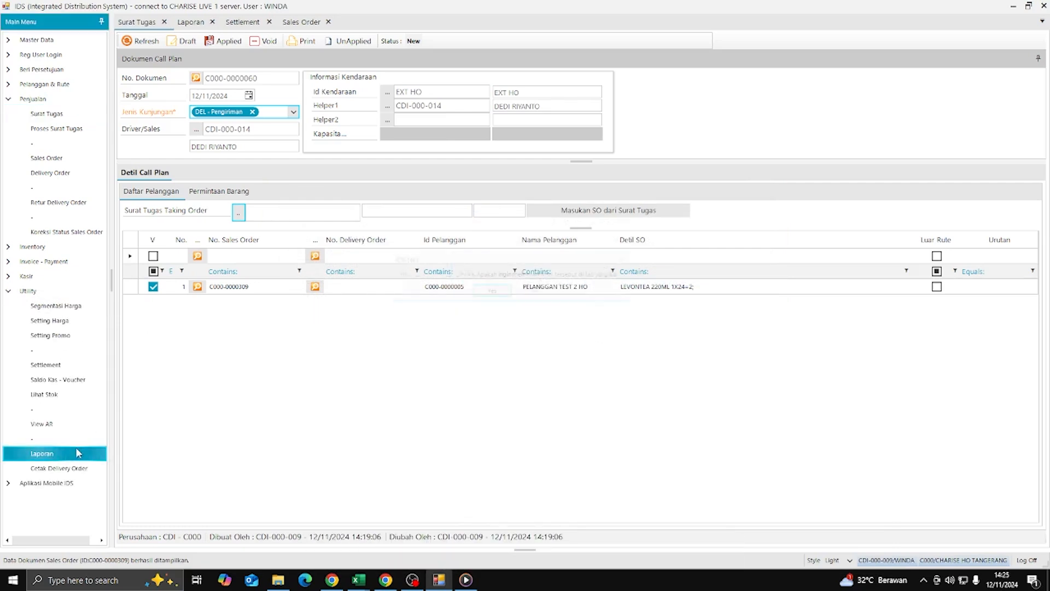
pyautogui.click(534, 290)
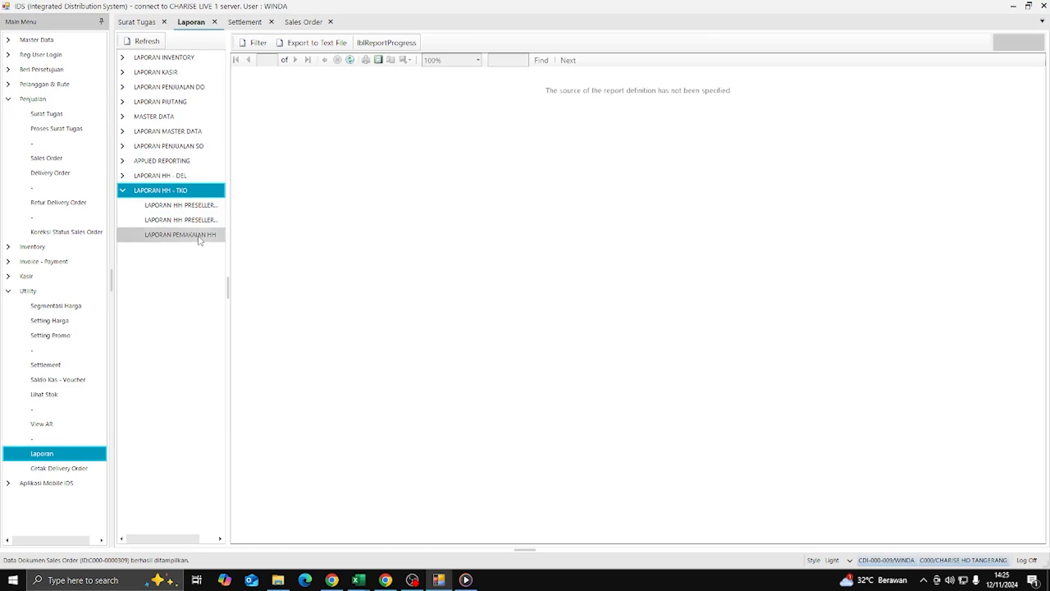
pyautogui.click(180, 234)
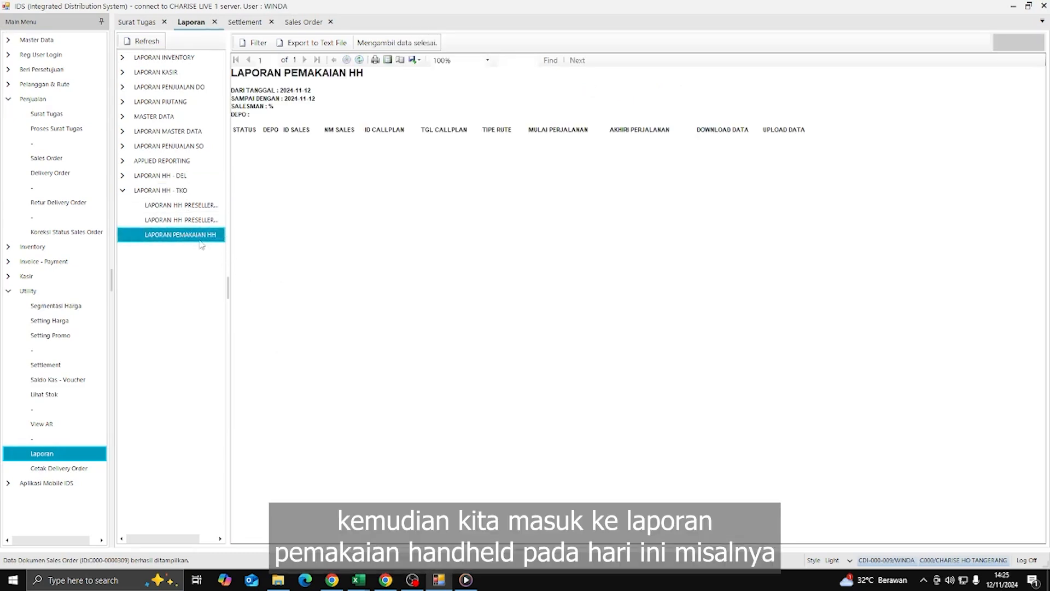
pyautogui.click(255, 43)
pyautogui.click(556, 253)
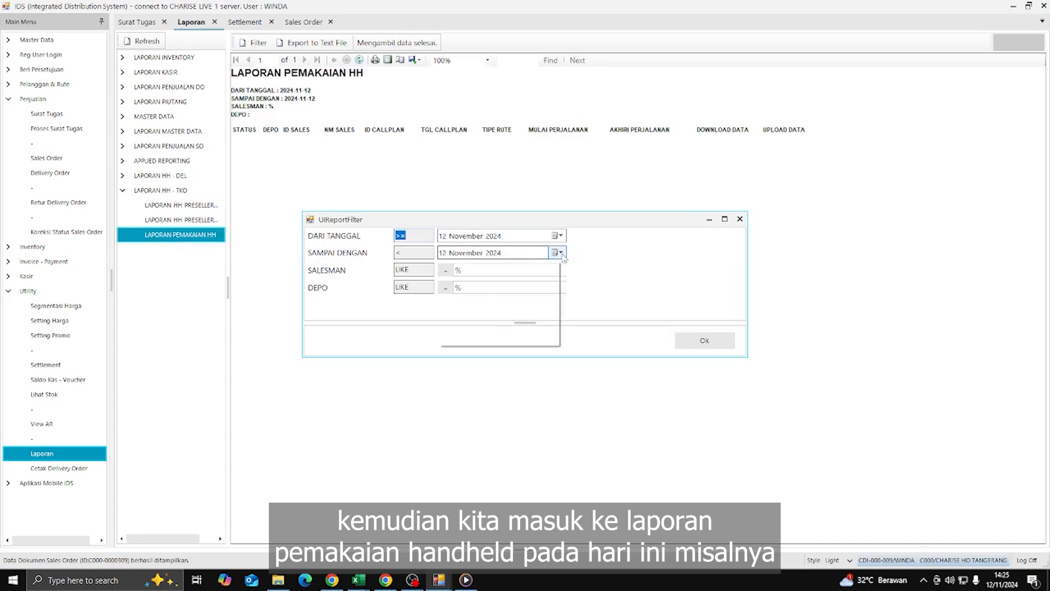
pyautogui.click(499, 306)
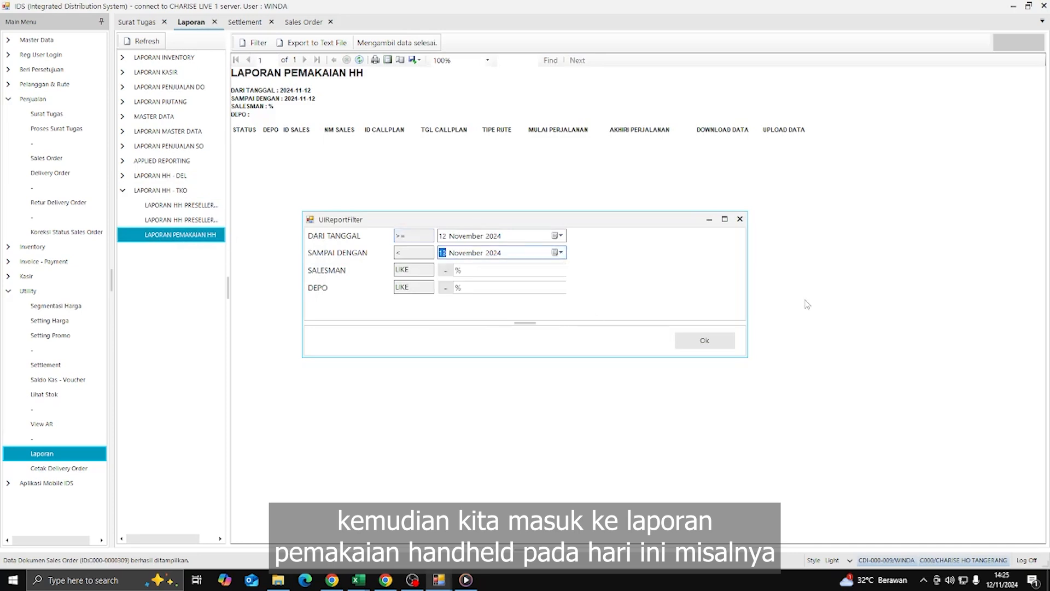
pyautogui.click(702, 339)
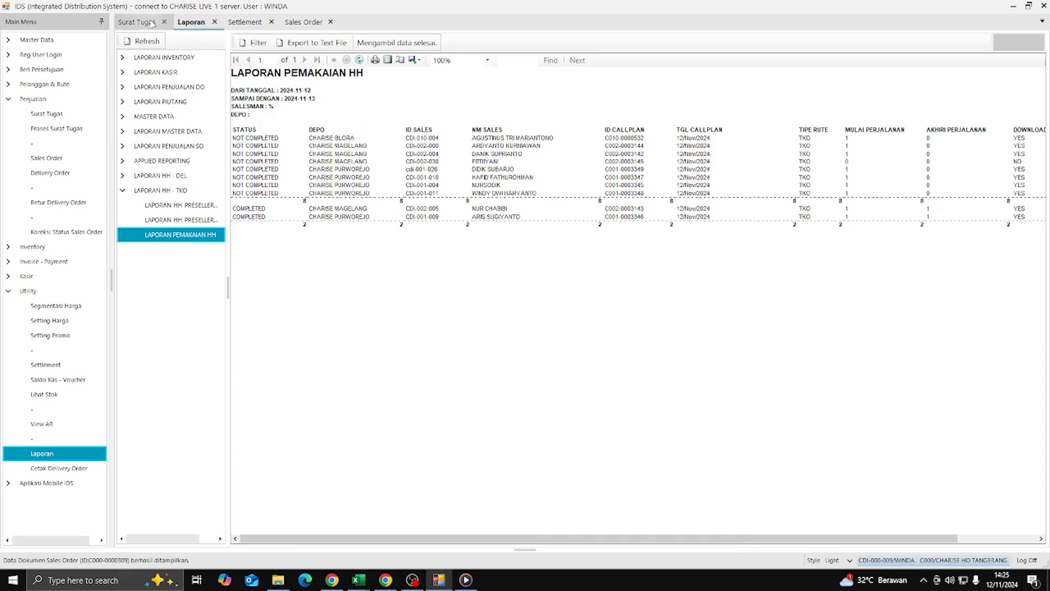
pyautogui.click(127, 23)
pyautogui.click(238, 213)
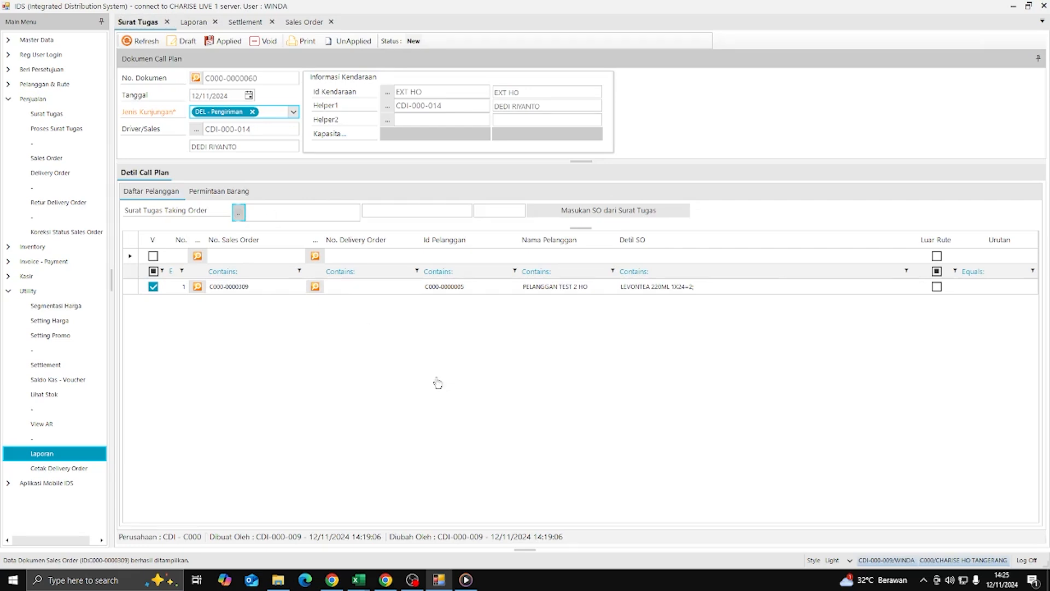
pyautogui.click(414, 268)
pyautogui.write('3143')
pyautogui.press('Return')
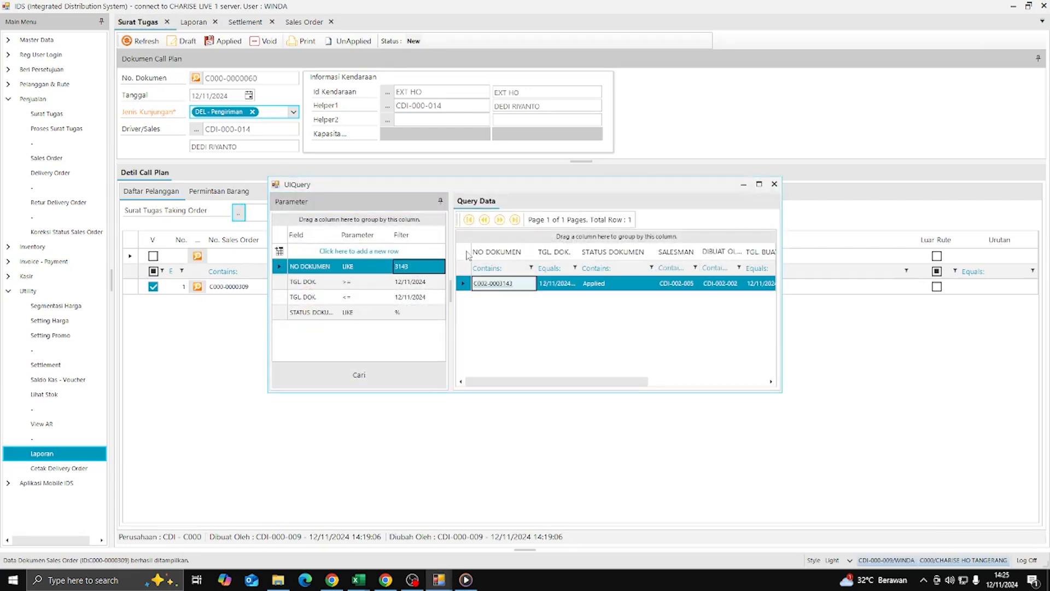
pyautogui.doubleClick(500, 283)
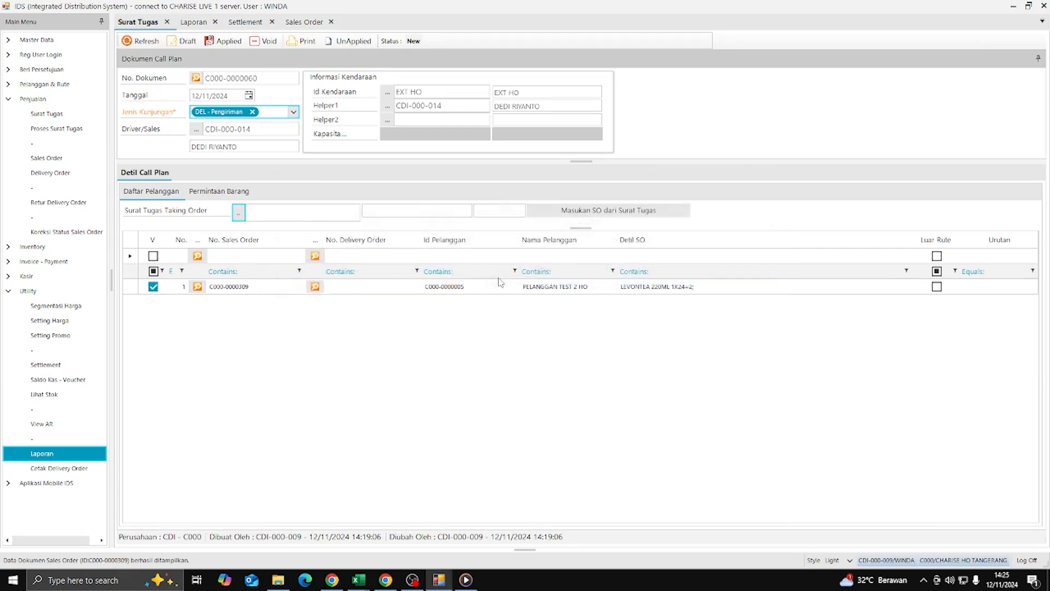
pyautogui.click(592, 211)
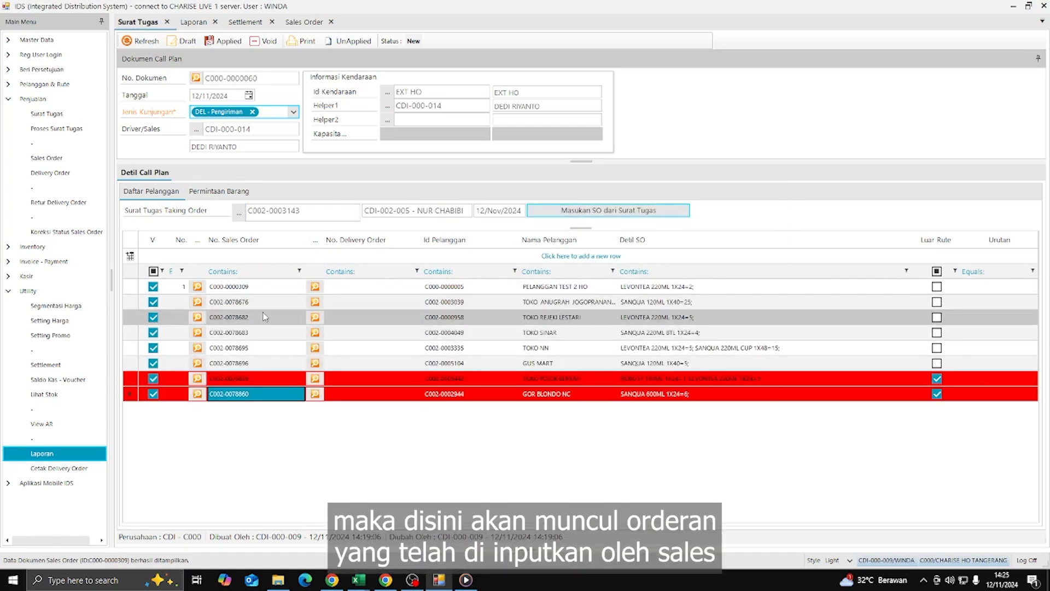
pyautogui.rightClick(559, 304)
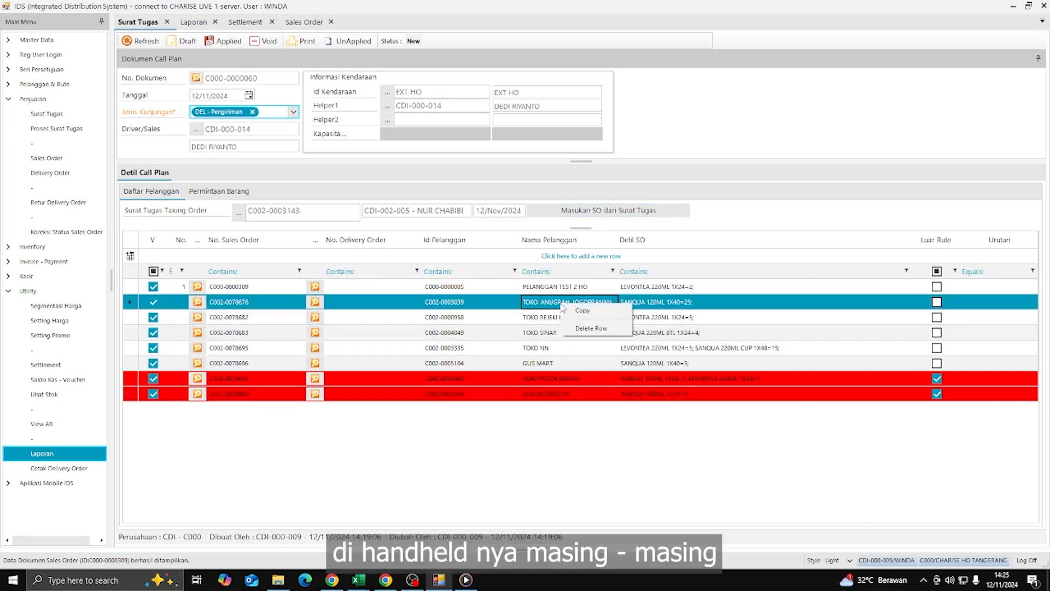
pyautogui.click(588, 329)
pyautogui.rightClick(546, 301)
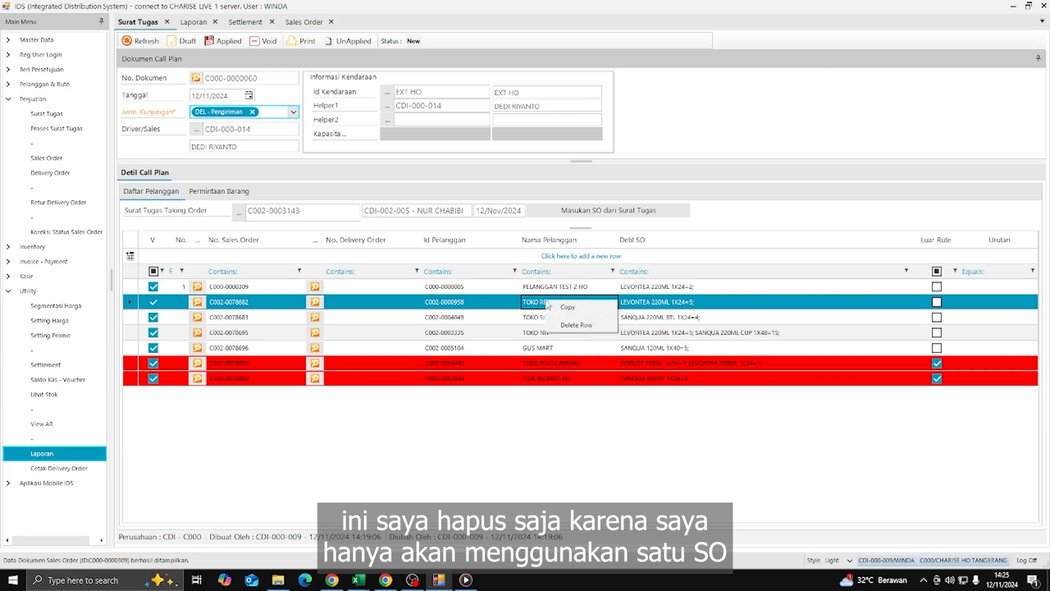
pyautogui.click(567, 327)
pyautogui.rightClick(545, 303)
pyautogui.click(563, 326)
pyautogui.rightClick(547, 304)
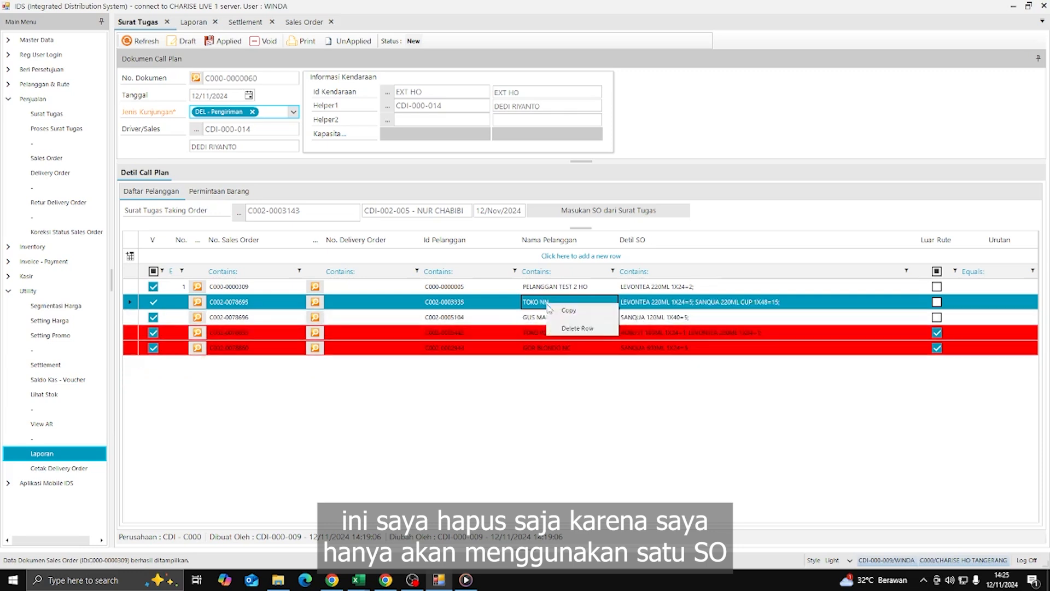
pyautogui.click(569, 327)
pyautogui.rightClick(548, 303)
pyautogui.click(568, 327)
pyautogui.rightClick(549, 304)
pyautogui.click(568, 326)
pyautogui.rightClick(534, 301)
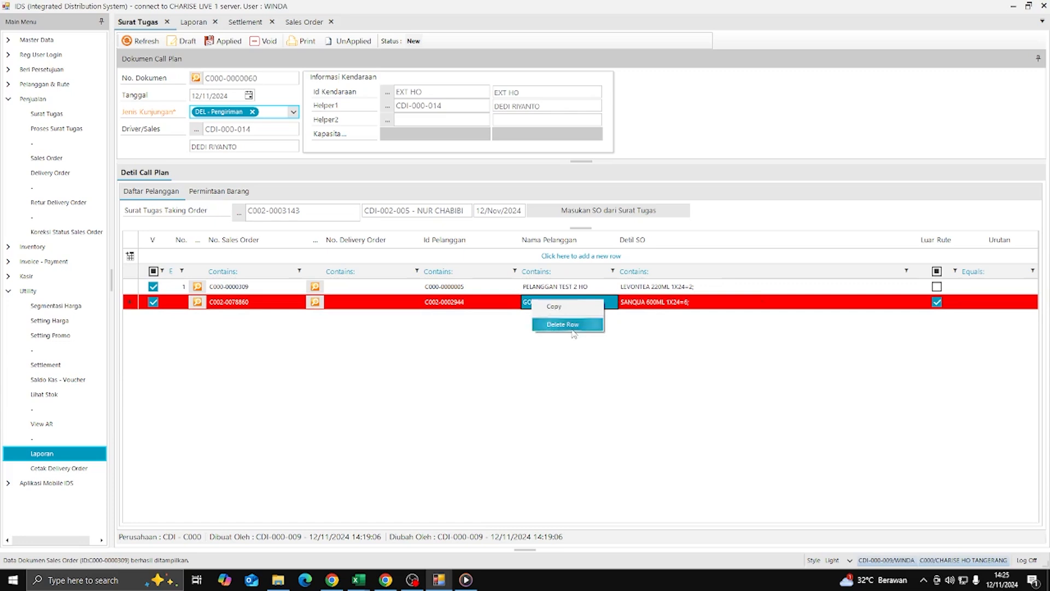
pyautogui.click(569, 325)
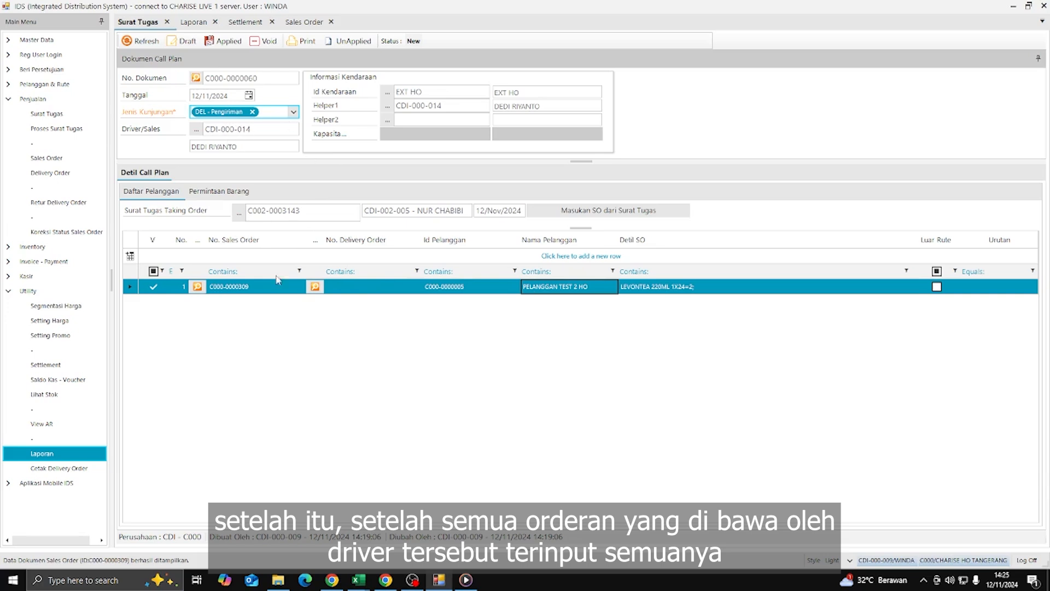
pyautogui.click(223, 42)
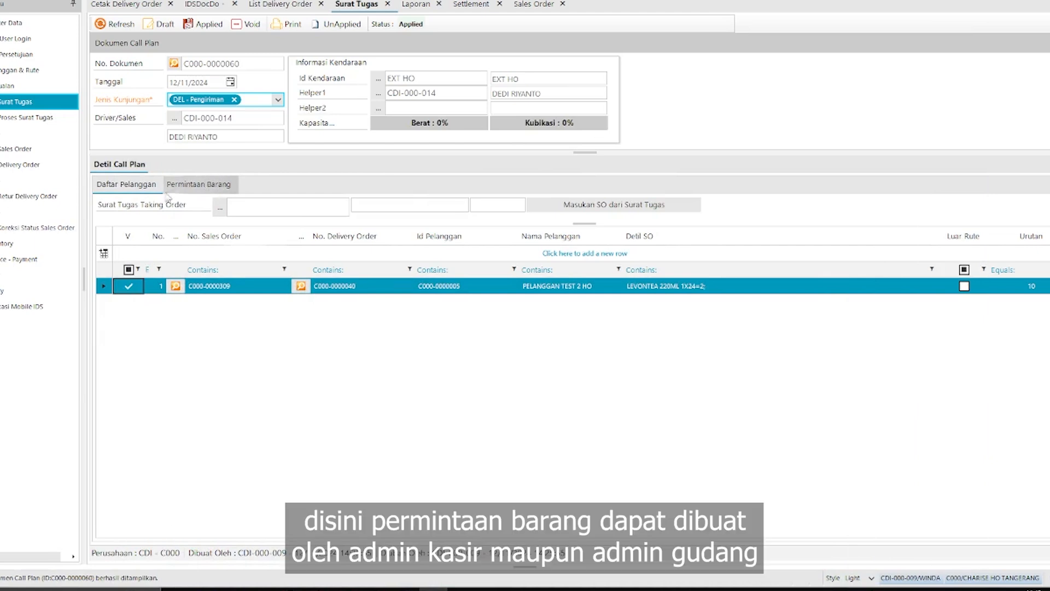
pyautogui.click(215, 185)
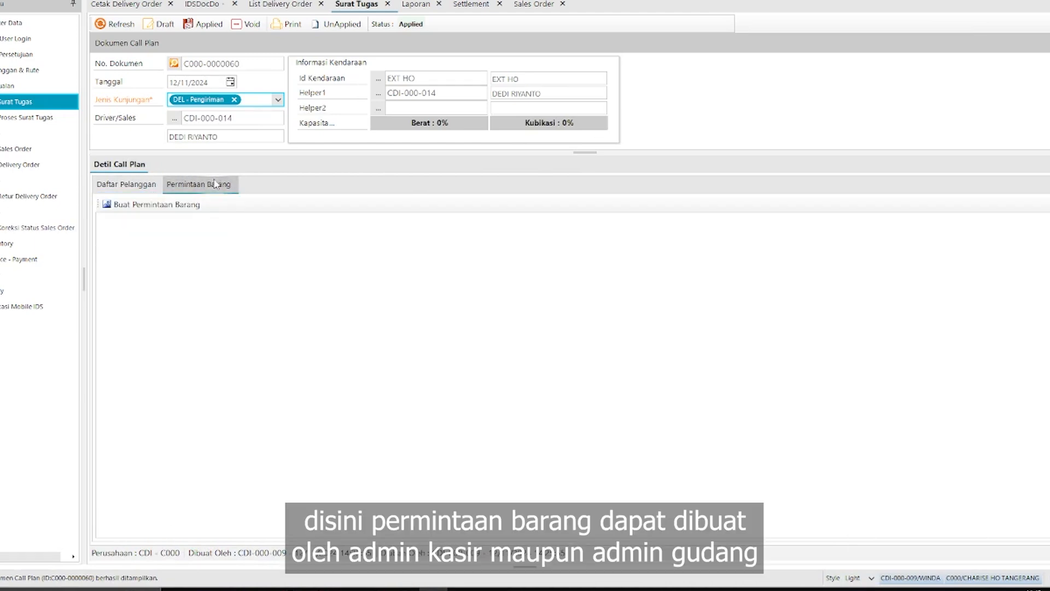
pyautogui.click(130, 188)
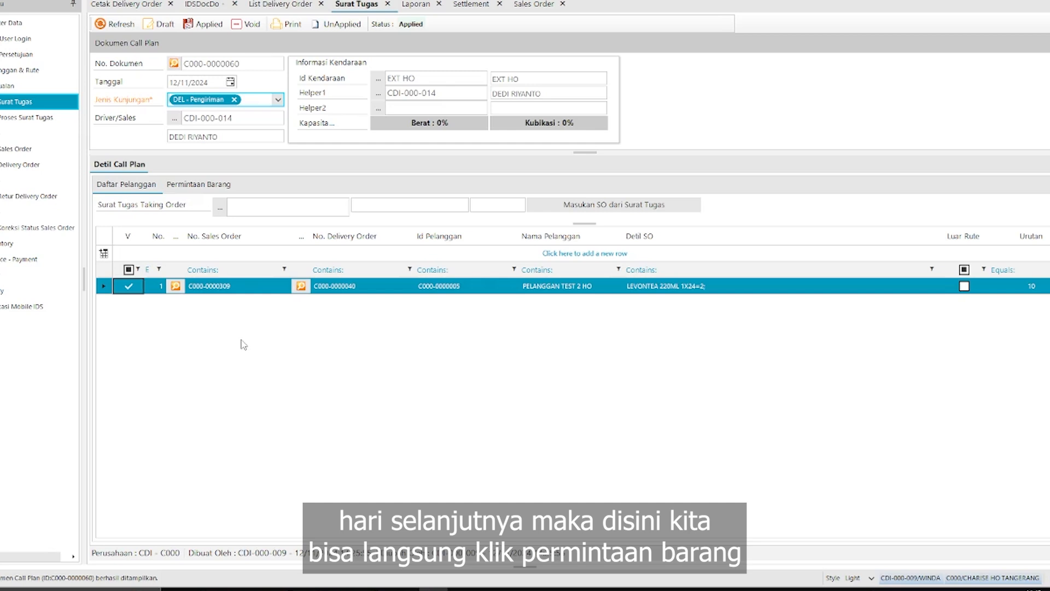
pyautogui.click(199, 189)
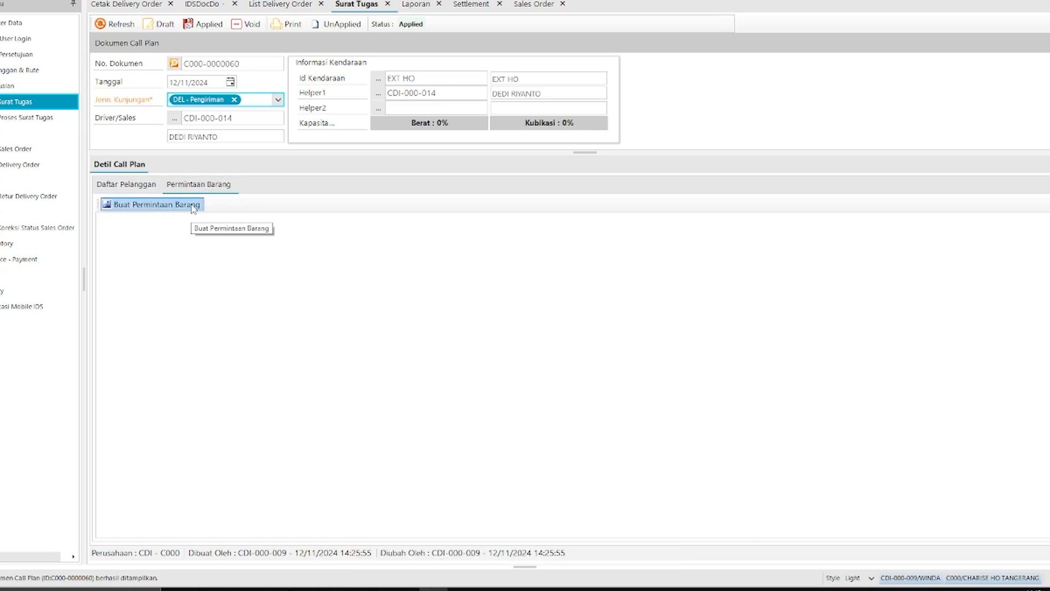
pyautogui.click(157, 204)
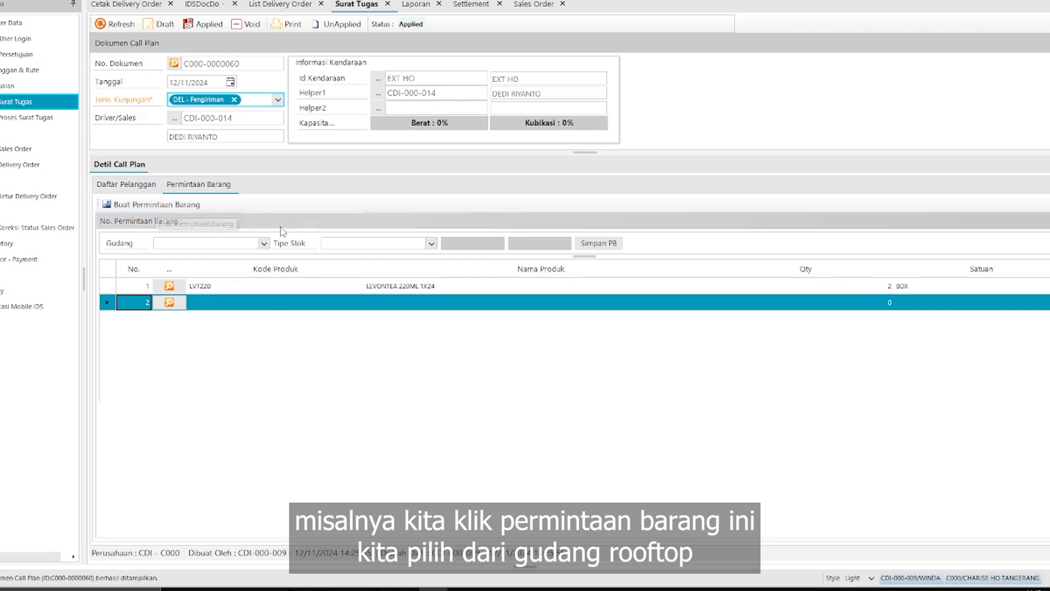
pyautogui.click(263, 244)
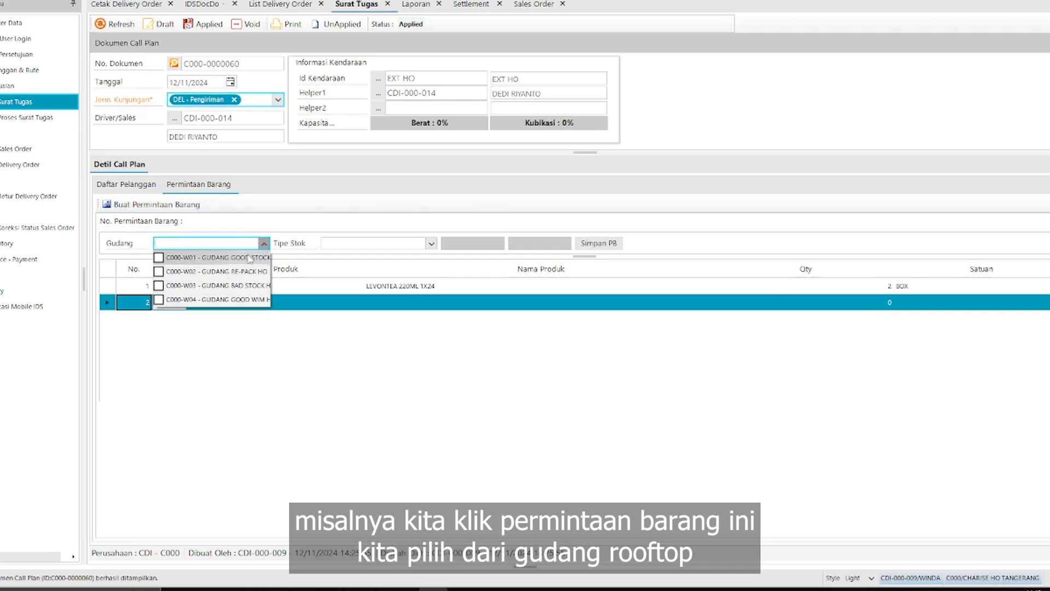
pyautogui.click(252, 260)
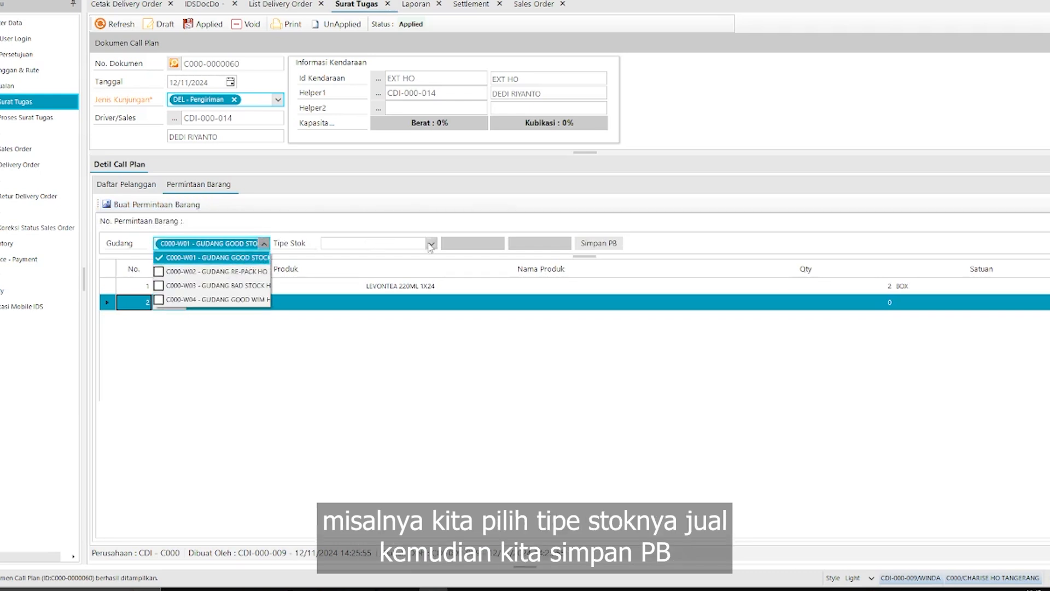
pyautogui.click(430, 243)
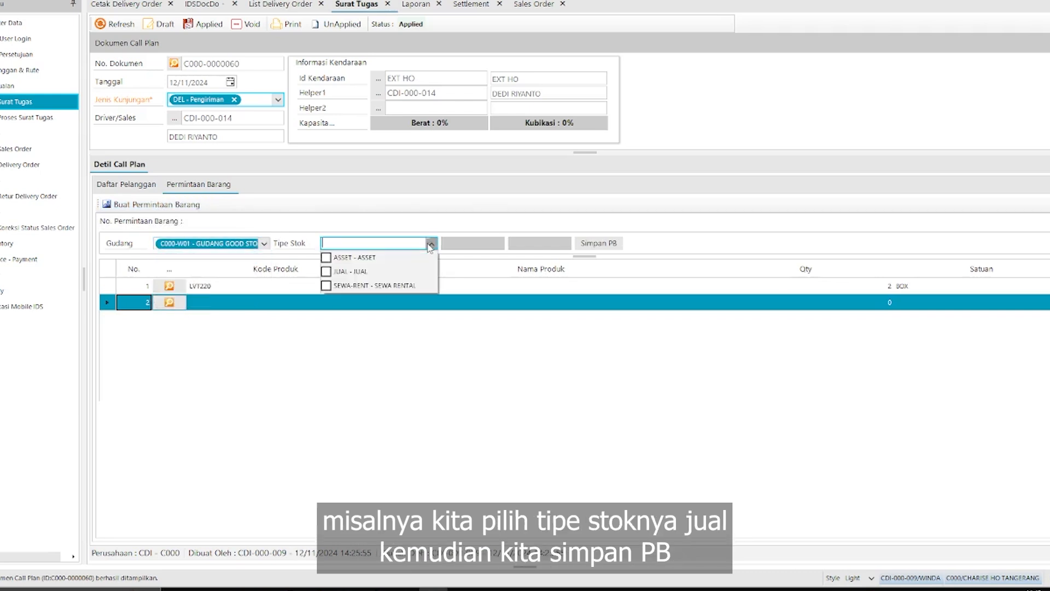
pyautogui.click(379, 276)
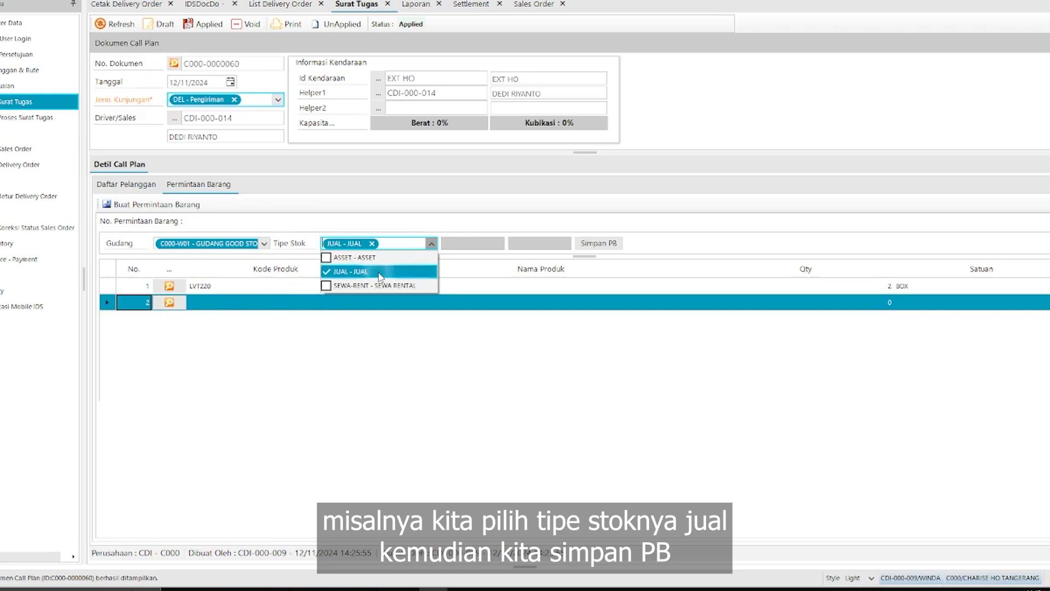
pyautogui.click(604, 244)
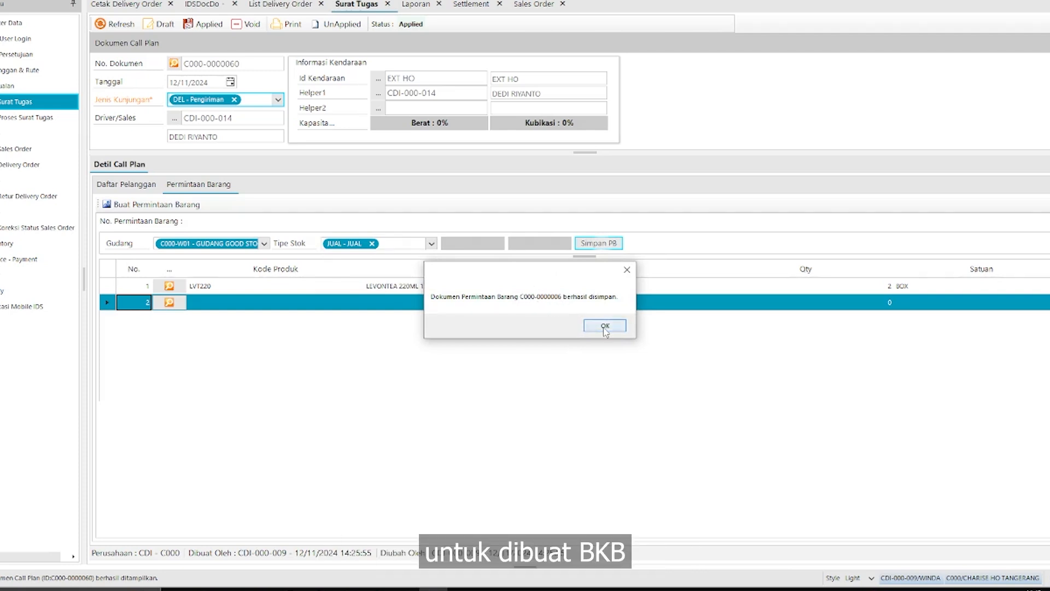
pyautogui.click(605, 326)
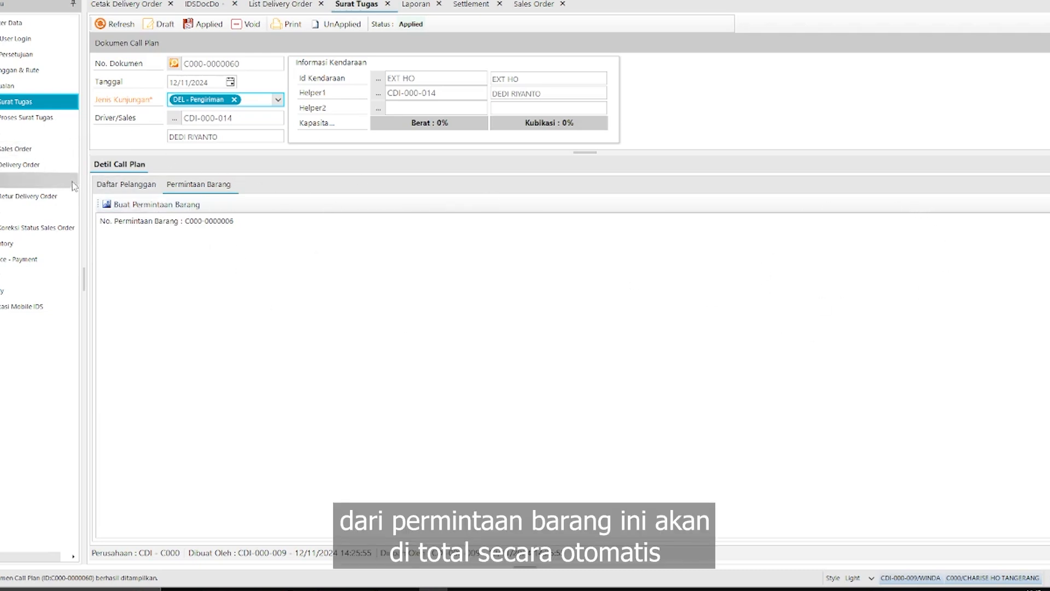
pyautogui.click(126, 184)
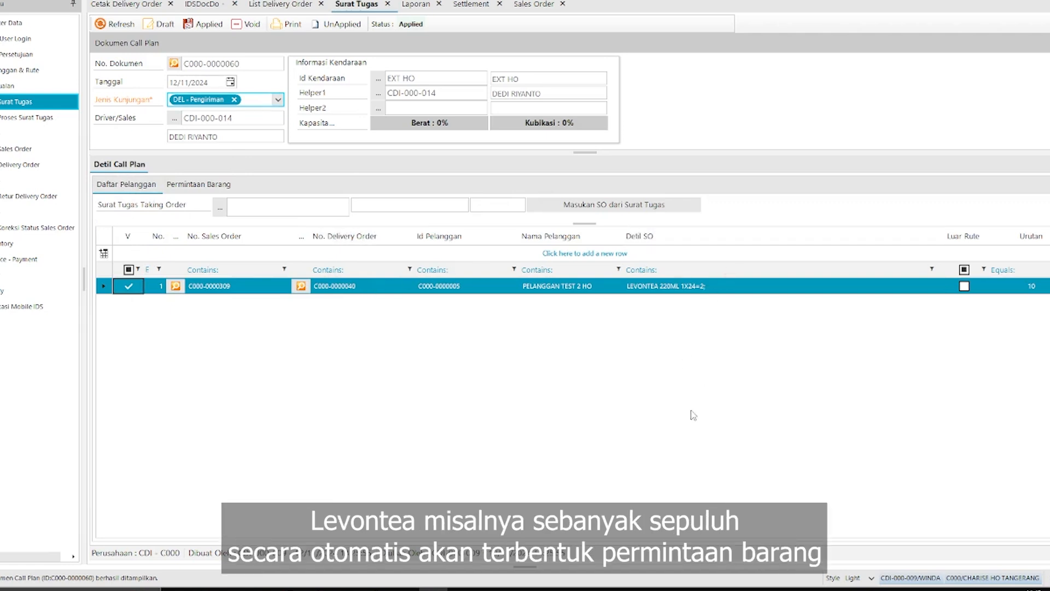
pyautogui.click(198, 185)
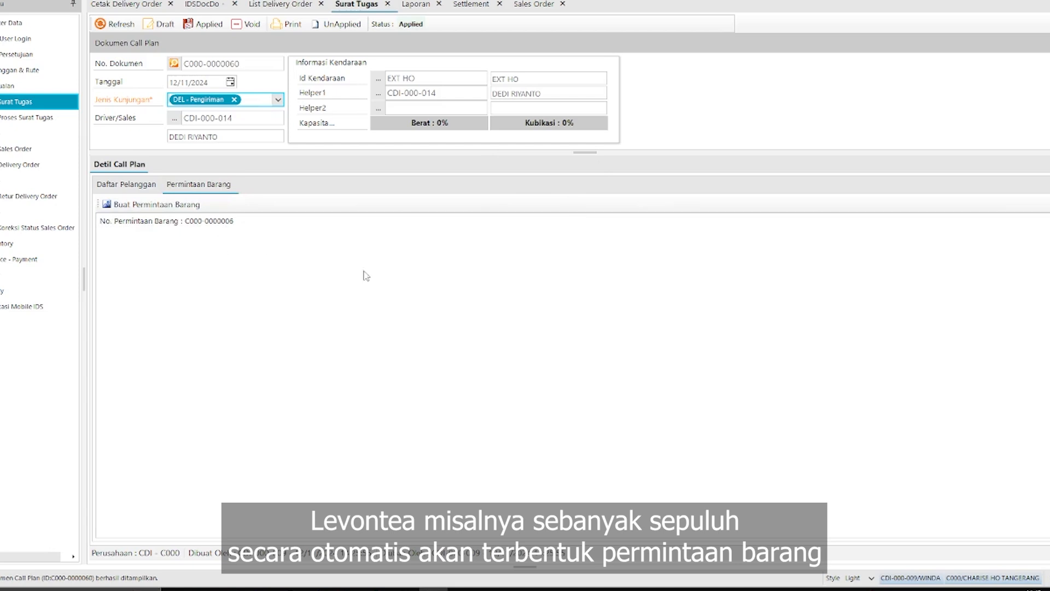
pyautogui.click(120, 188)
pyautogui.click(198, 186)
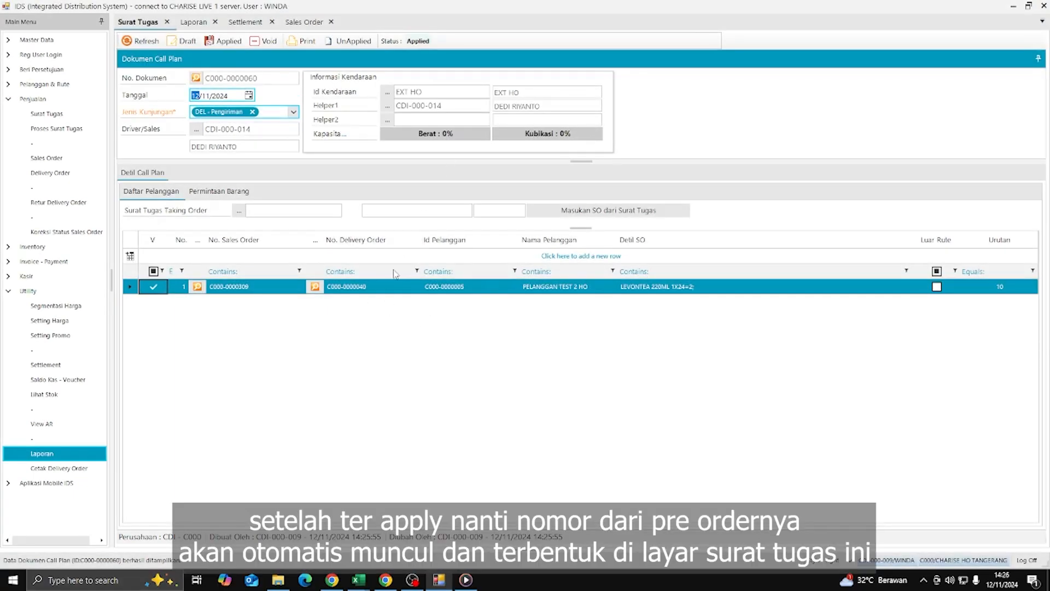
pyautogui.click(381, 286)
pyautogui.hotkey('ctrl', 'c')
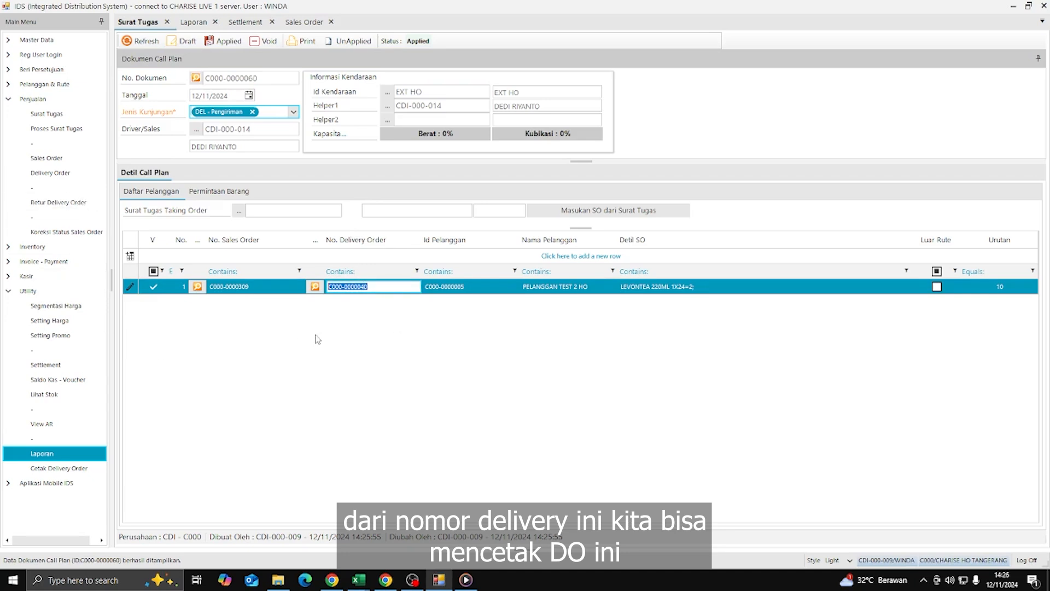
pyautogui.click(43, 174)
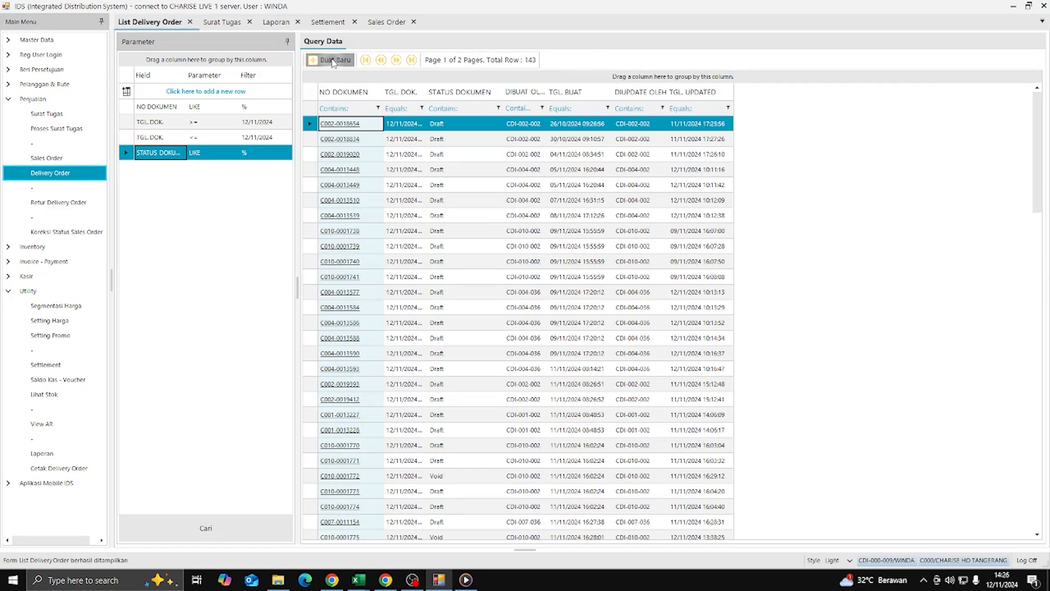
pyautogui.click(332, 60)
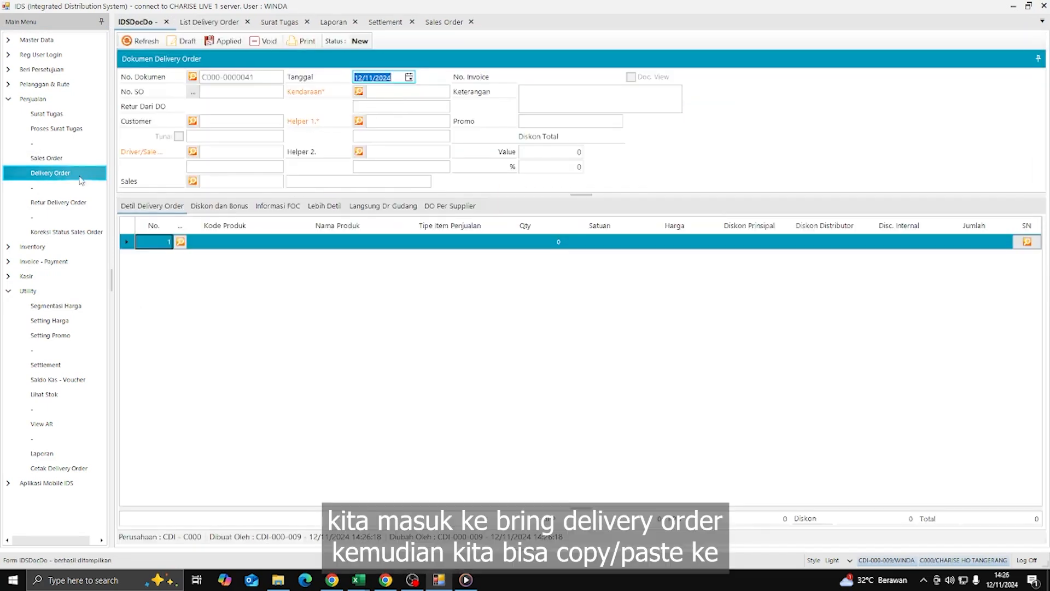
pyautogui.moveTo(267, 79); pyautogui.dragTo(34, 90)
pyautogui.hotkey('ctrl', 'v')
pyautogui.press('Return')
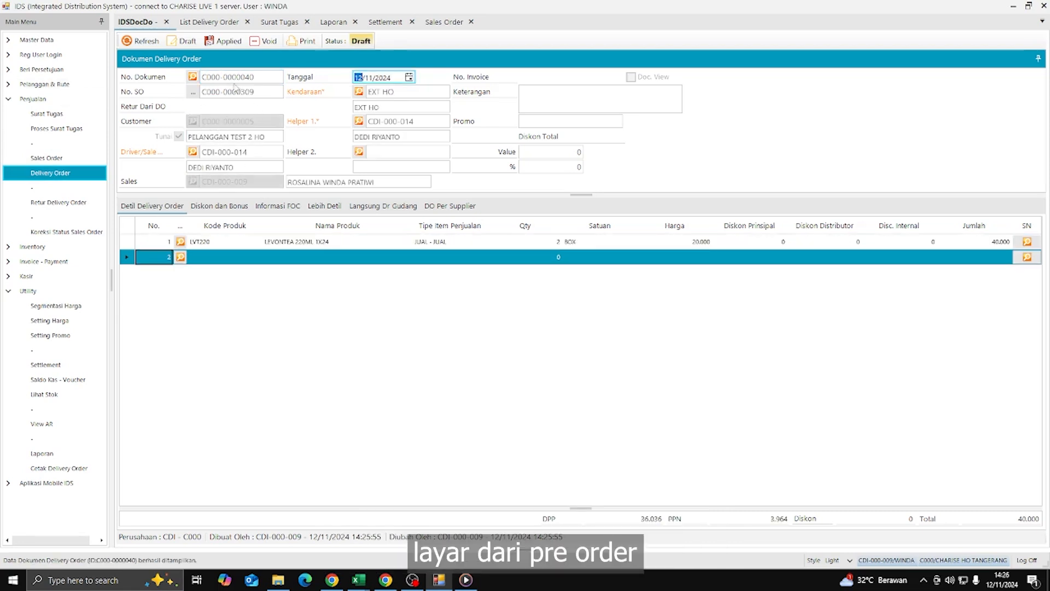
pyautogui.click(316, 46)
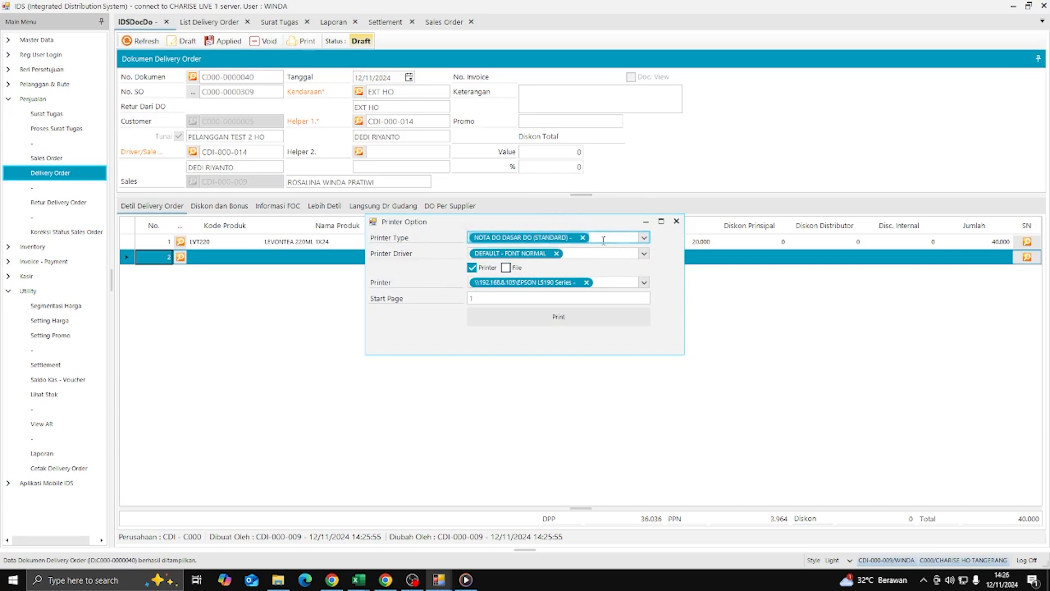
# - Try the NOTA DO PRESELLER and NOTA DO DASAR DO print types, then close without printing
pyautogui.click(644, 238)
pyautogui.click(562, 265)
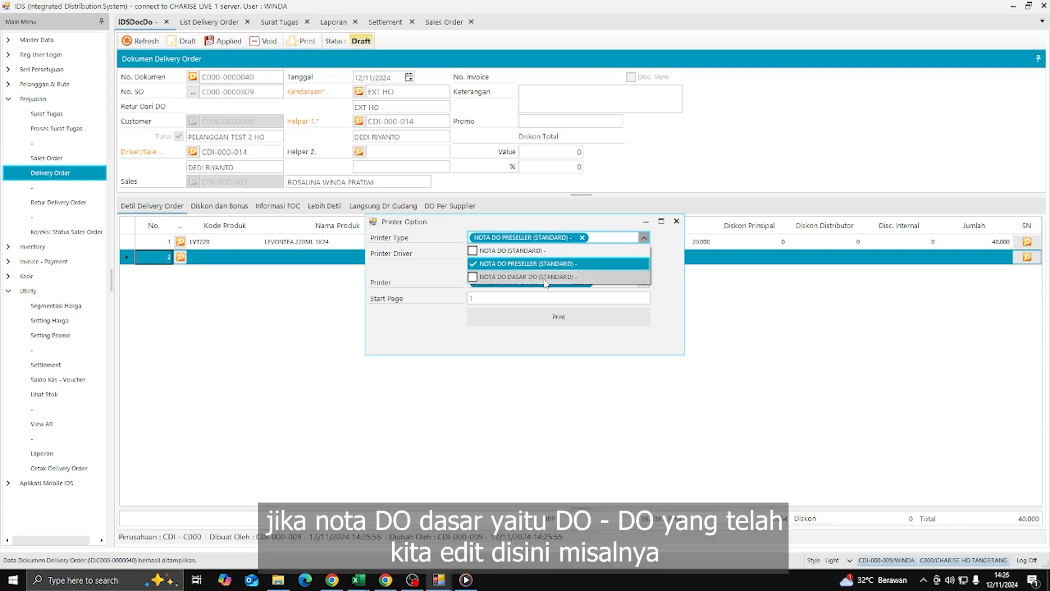
pyautogui.click(541, 277)
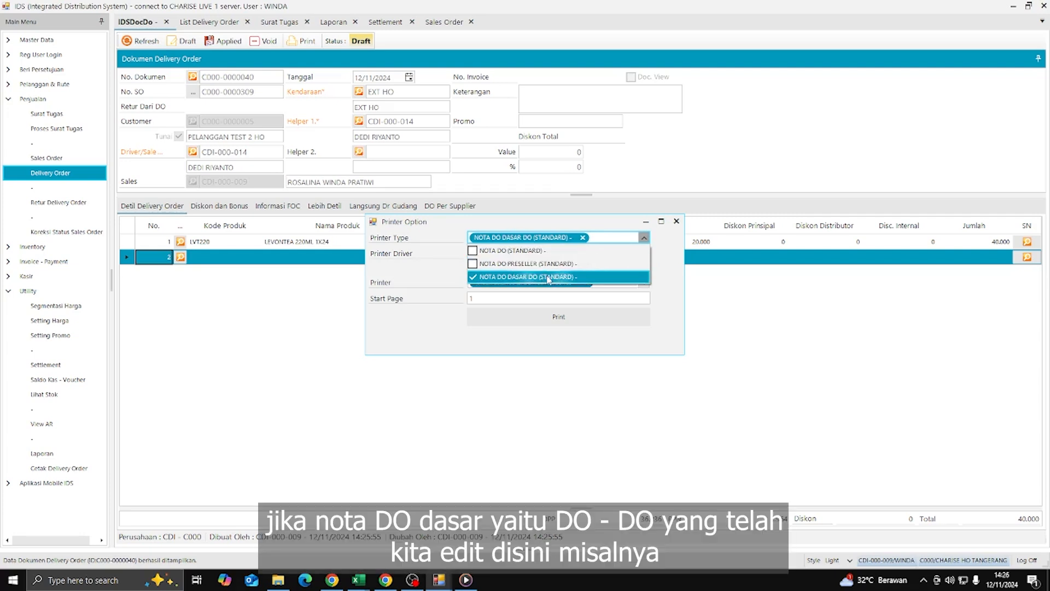
pyautogui.click(676, 220)
# - Change the first line's quantity to 1, then restore it to 2
pyautogui.click(546, 244)
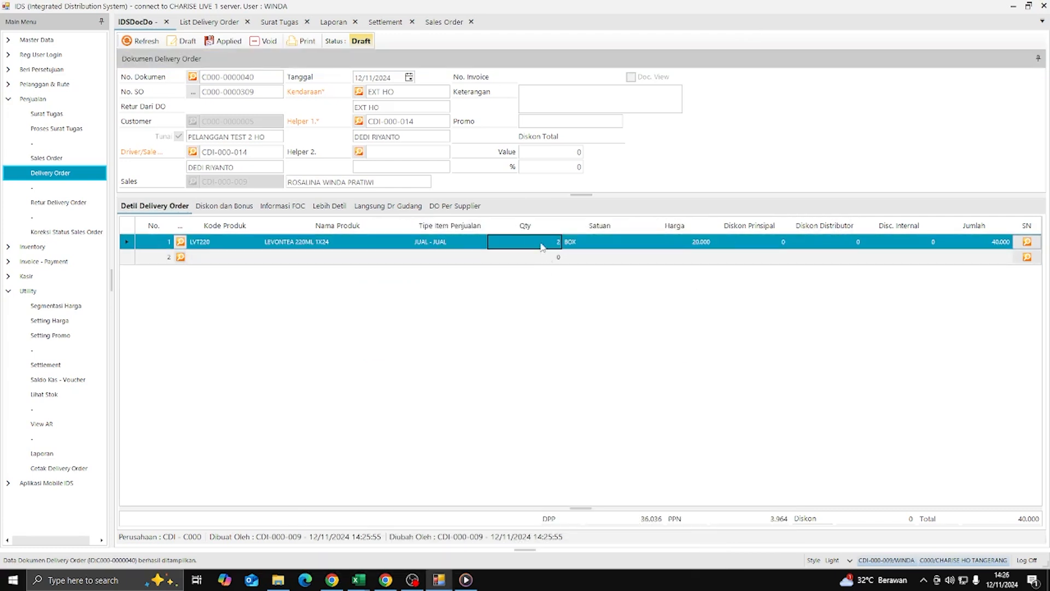
pyautogui.click(508, 242)
pyautogui.write('1')
pyautogui.press('Return')
pyautogui.click(544, 241)
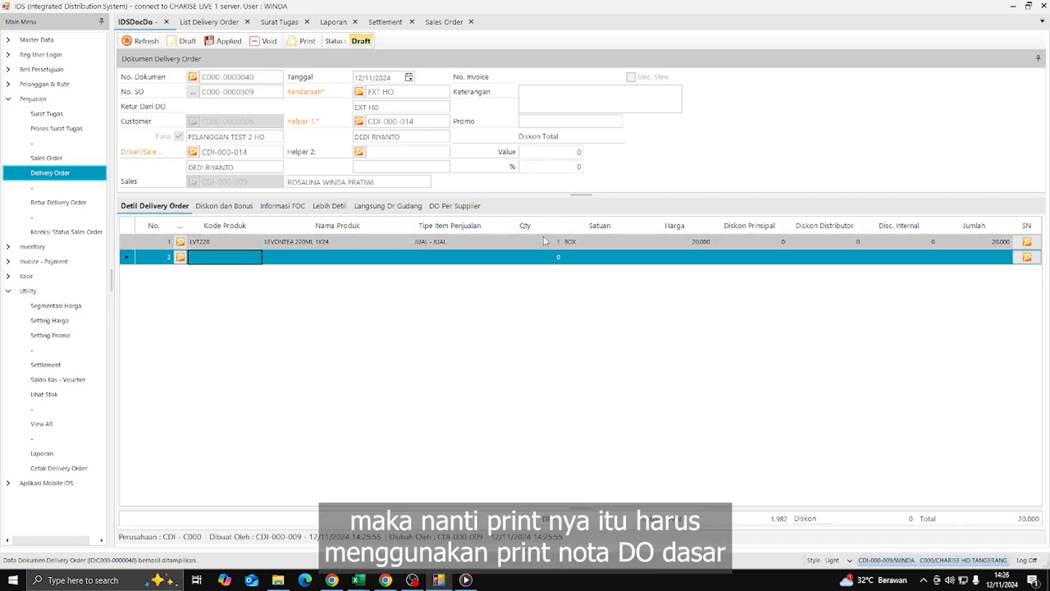
pyautogui.write('2')
pyautogui.press('Return')
pyautogui.click(304, 42)
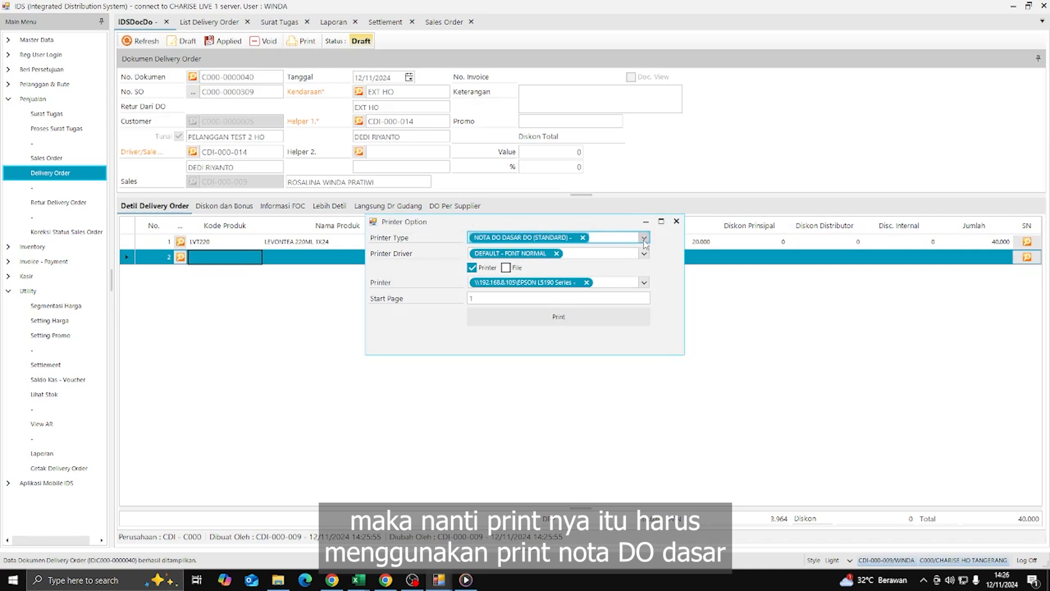
pyautogui.click(645, 243)
pyautogui.click(612, 263)
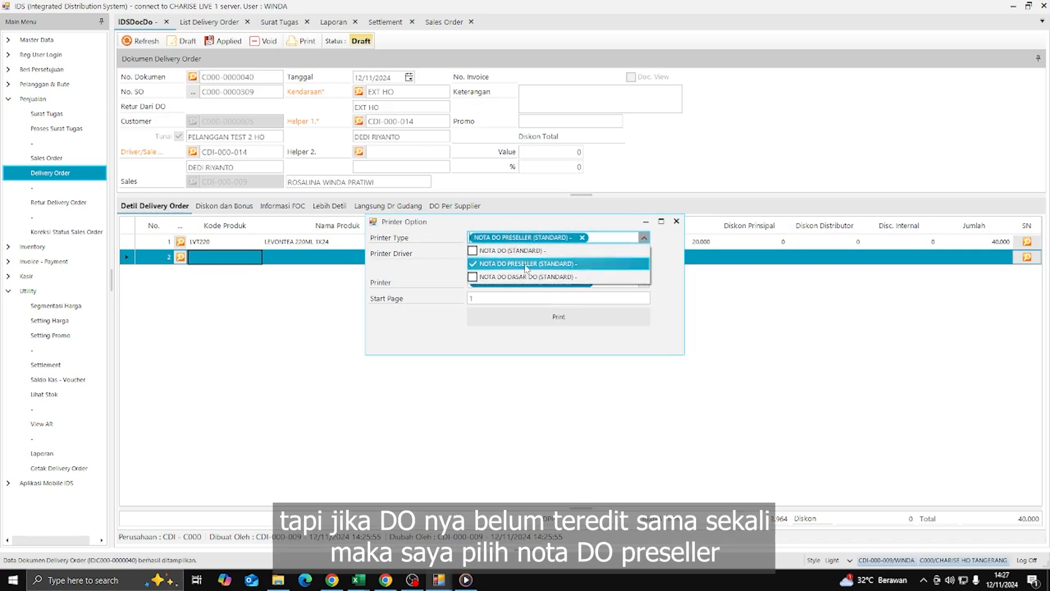
pyautogui.click(673, 255)
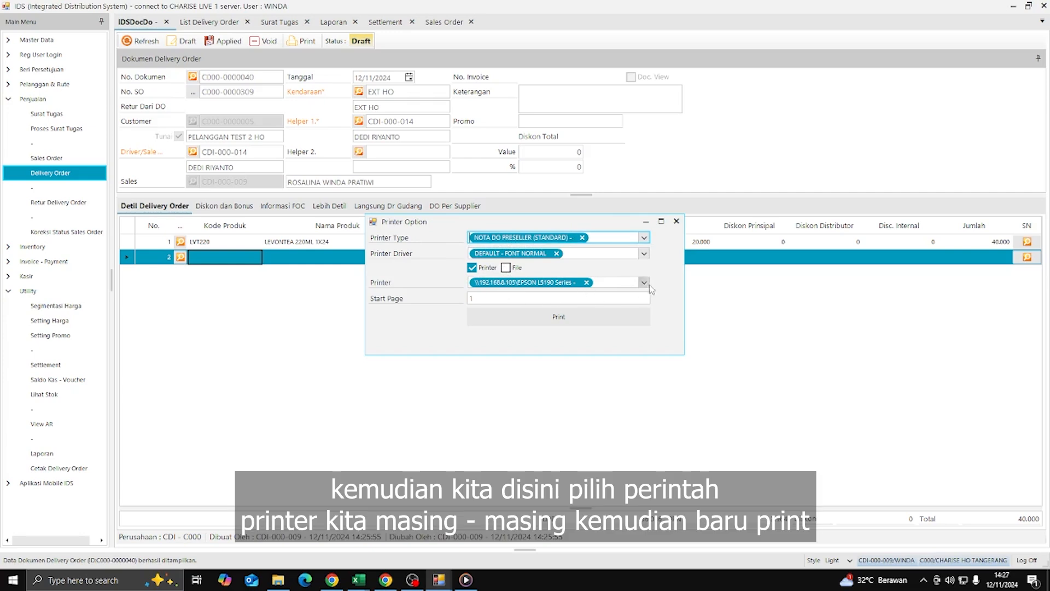
pyautogui.click(644, 282)
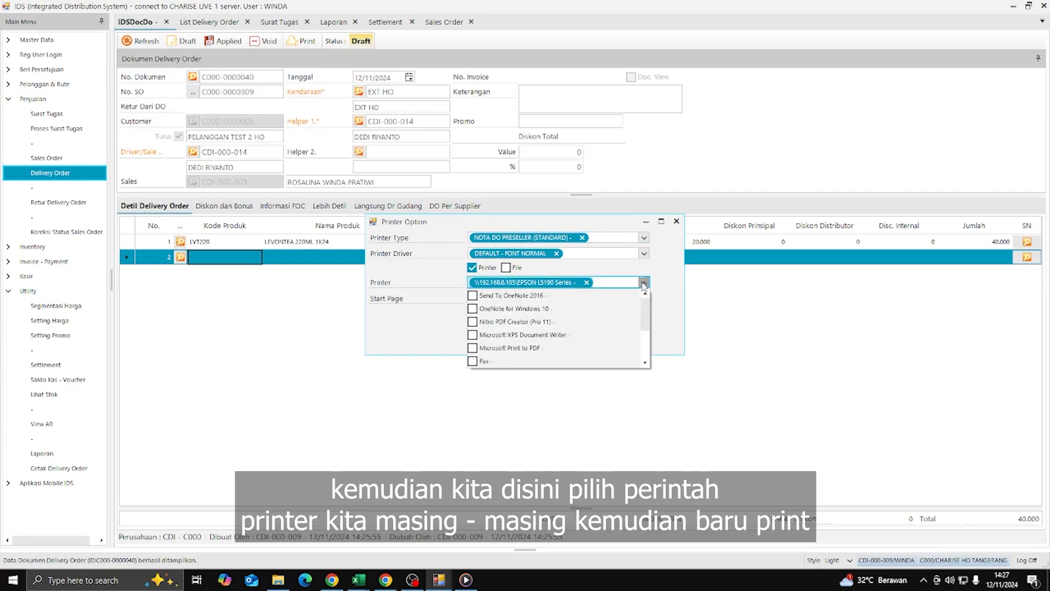
pyautogui.click(673, 279)
pyautogui.click(622, 321)
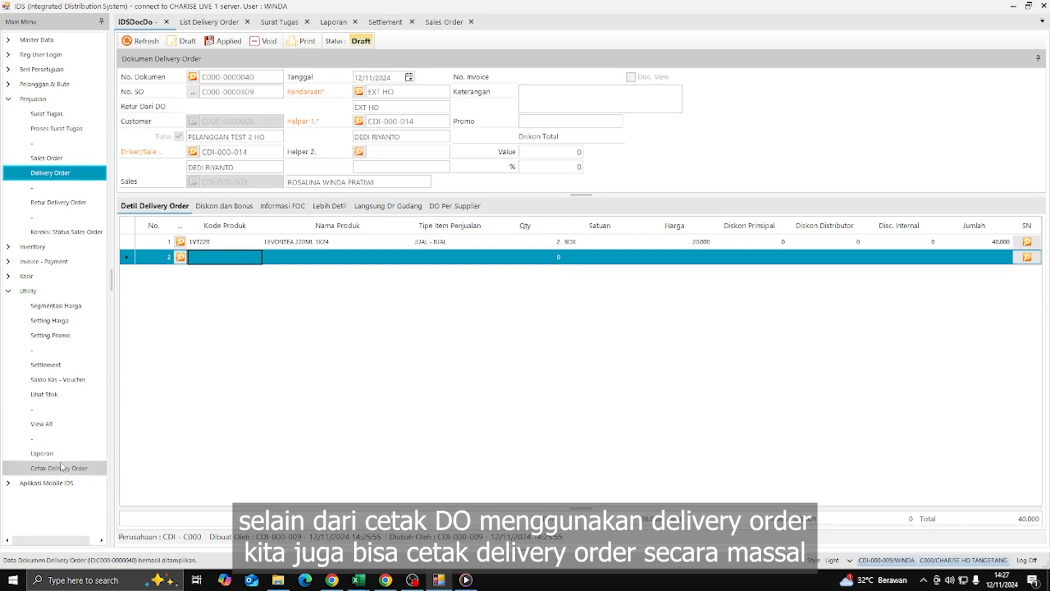
pyautogui.click(91, 469)
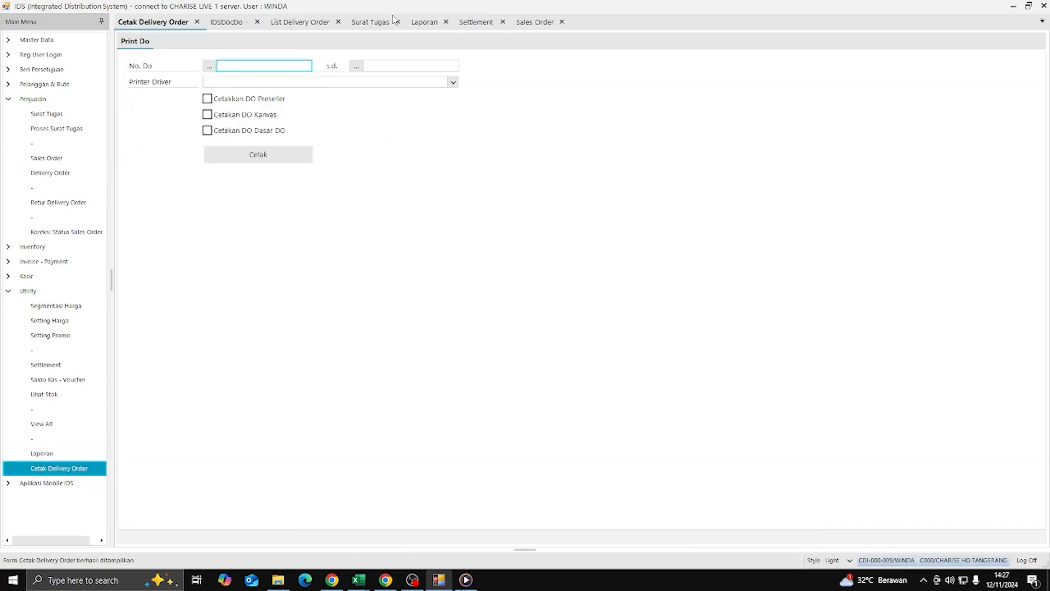
pyautogui.click(366, 22)
pyautogui.click(271, 78)
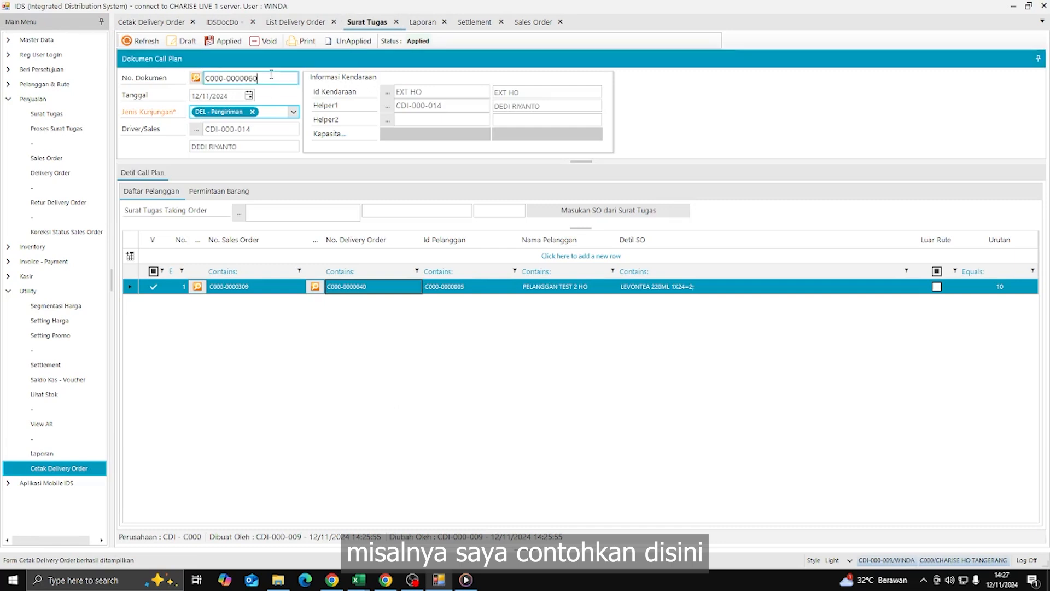
pyautogui.click(197, 79)
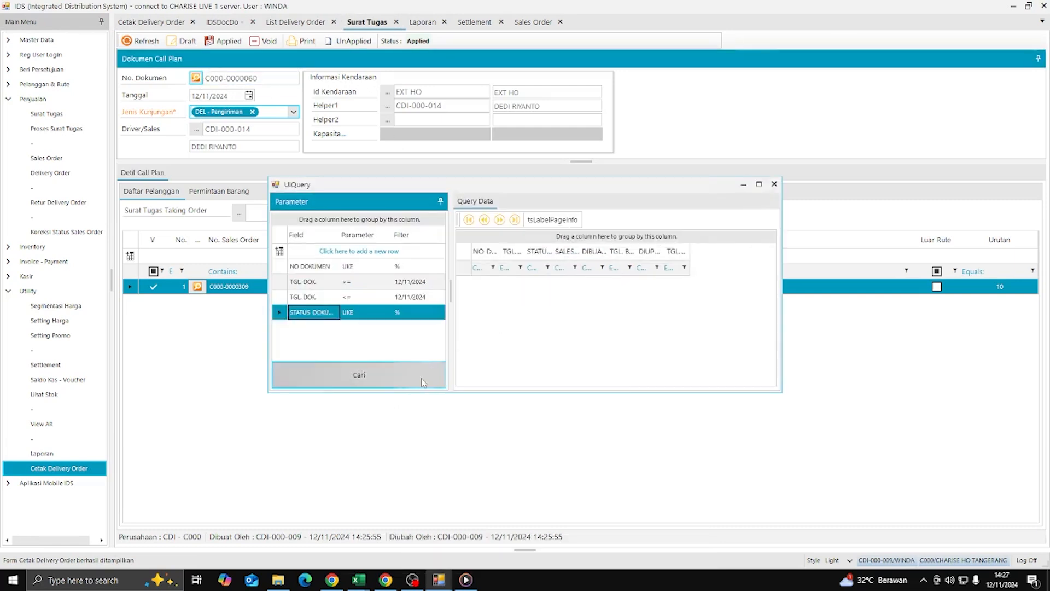
pyautogui.click(415, 272)
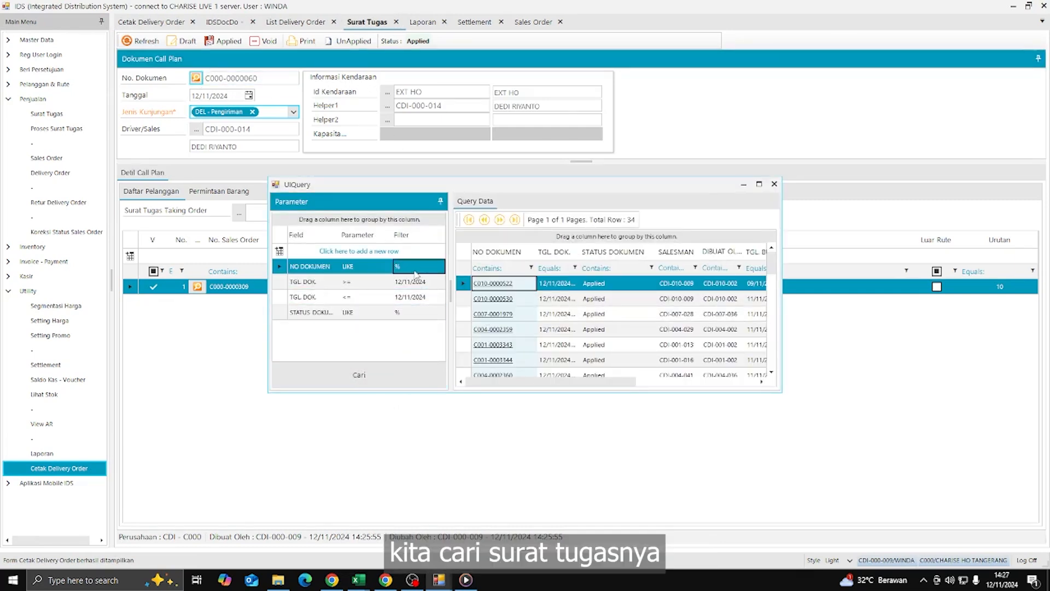
pyautogui.write('c001')
pyautogui.press('Return')
pyautogui.doubleClick(507, 299)
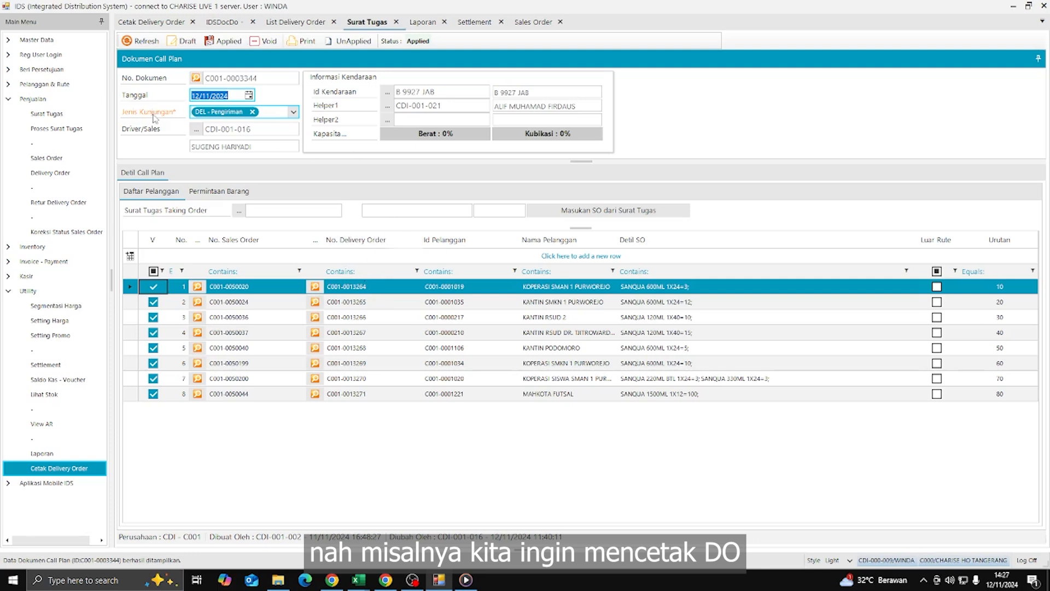
pyautogui.click(375, 287)
pyautogui.hotkey('ctrl', 'c')
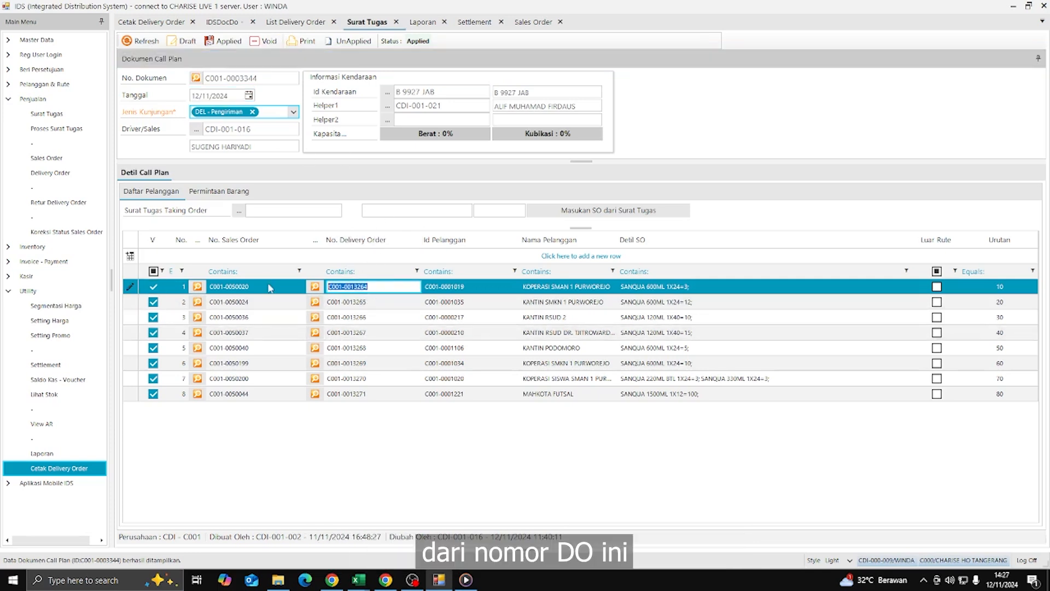
pyautogui.click(152, 22)
pyautogui.click(283, 66)
pyautogui.hotkey('ctrl', 'v')
pyautogui.click(374, 21)
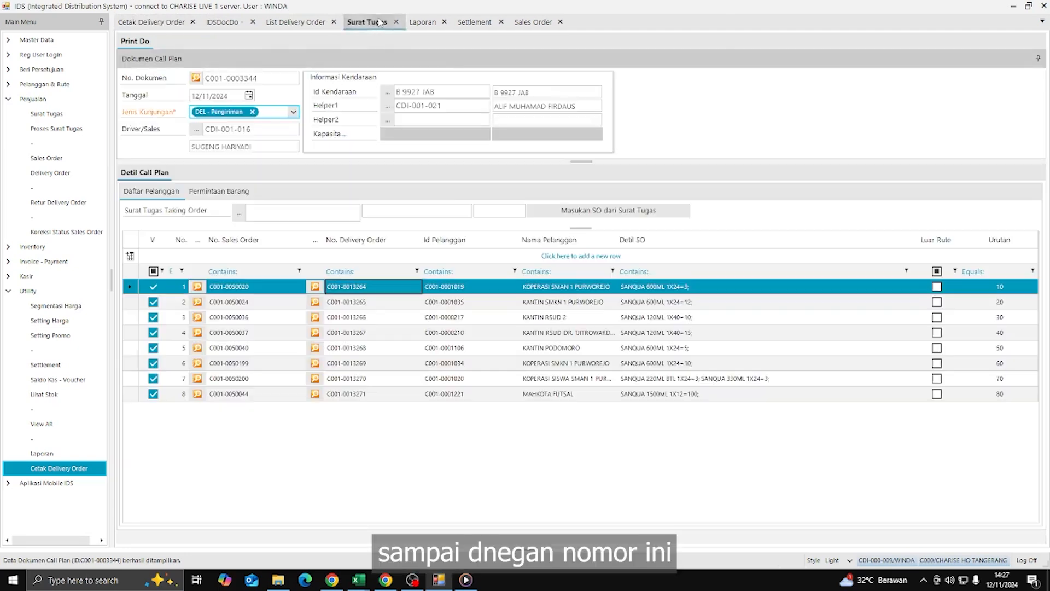
pyautogui.click(359, 393)
pyautogui.hotkey('ctrl', 'c')
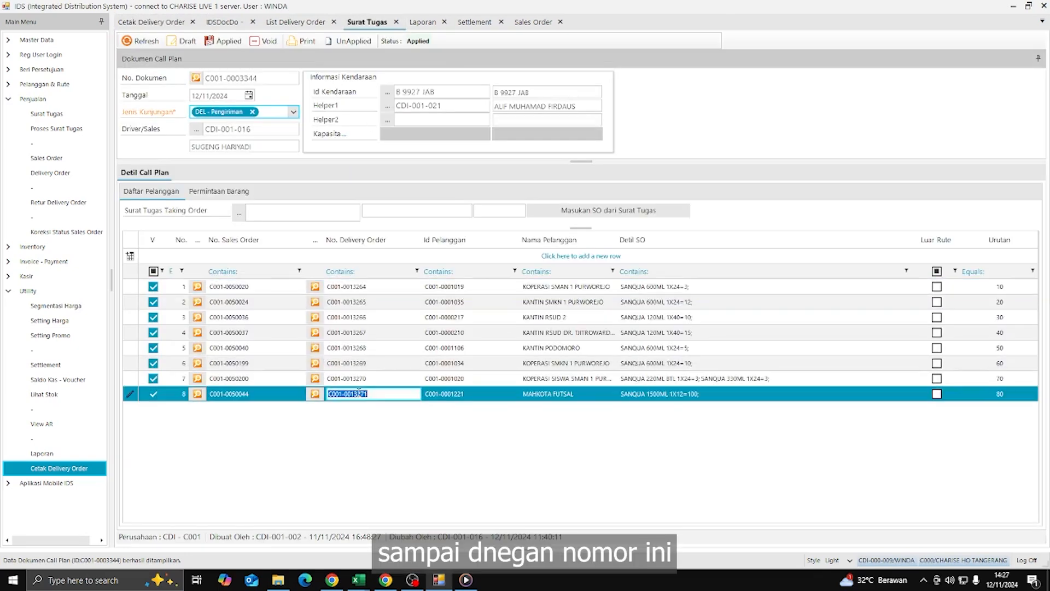
pyautogui.click(152, 22)
pyautogui.click(395, 65)
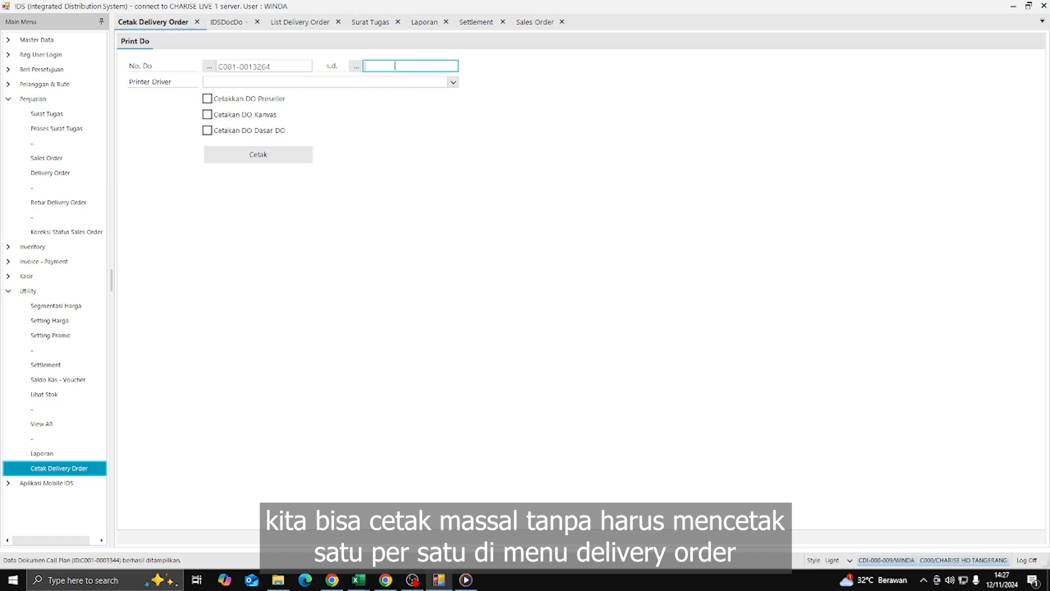
pyautogui.hotkey('ctrl', 'v')
# - Choose the DEFAULT - FONT NORMAL driver and tick preseller DO printing
pyautogui.click(459, 81)
pyautogui.click(399, 96)
pyautogui.click(497, 134)
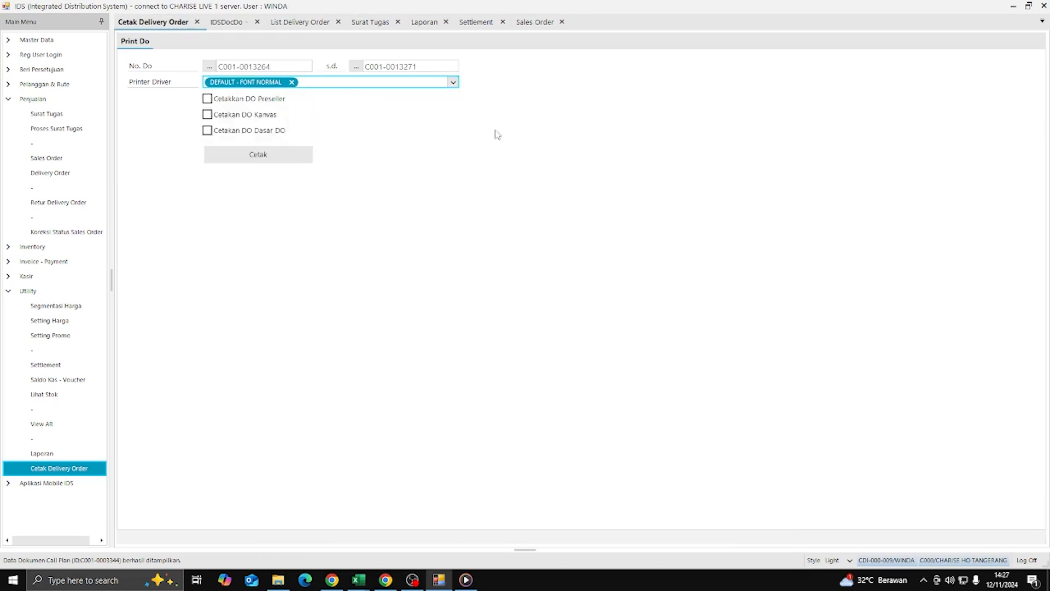
pyautogui.click(207, 98)
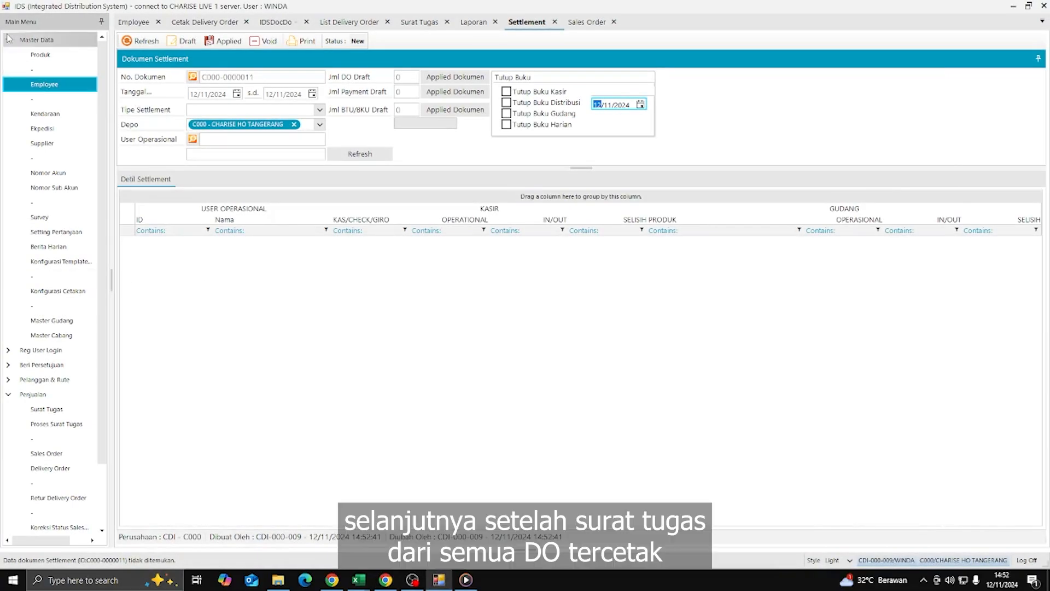
pyautogui.click(34, 39)
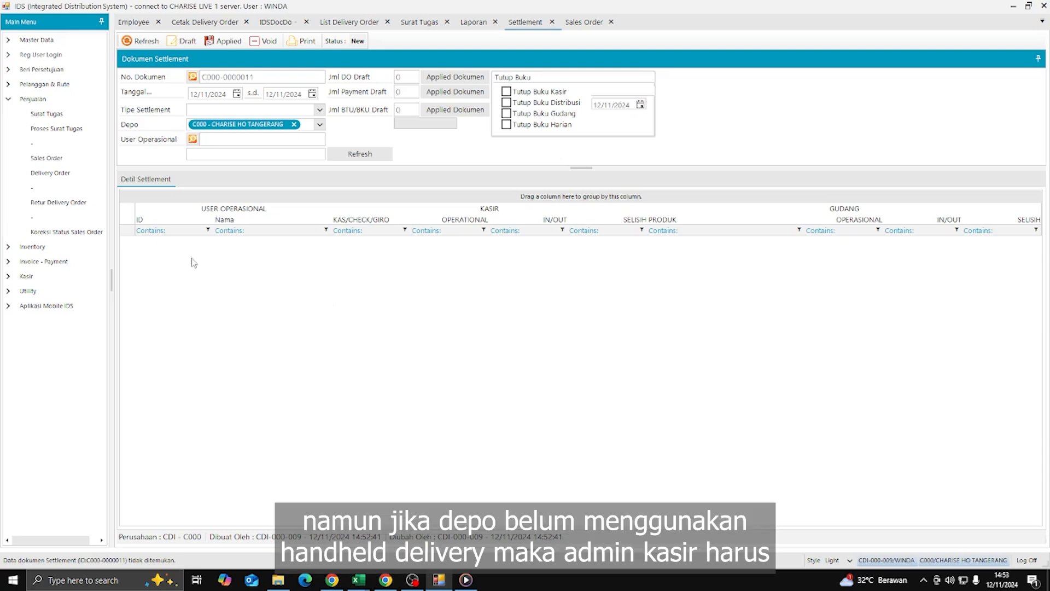
pyautogui.click(420, 22)
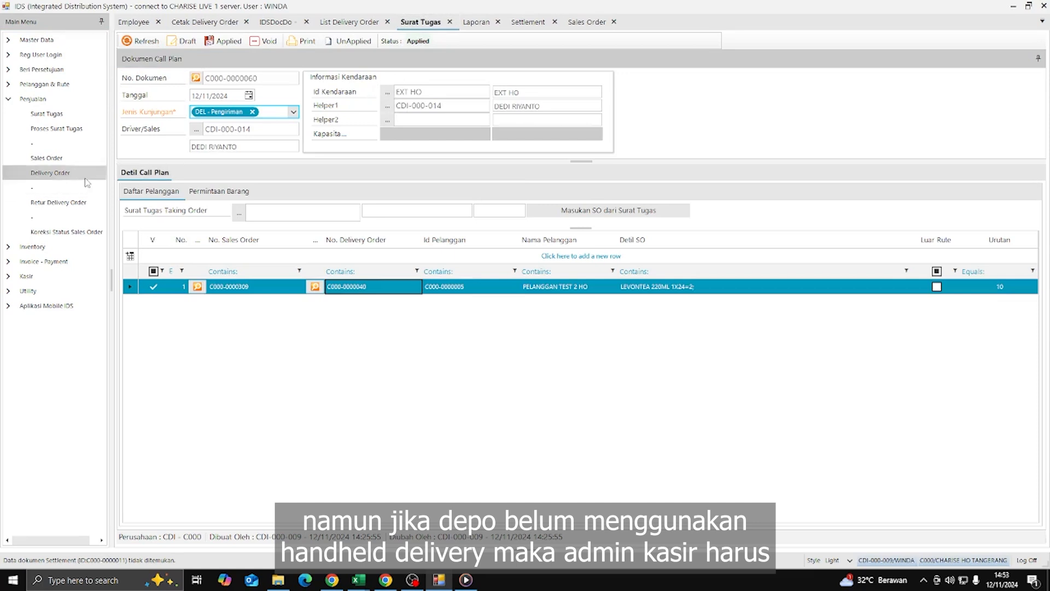
pyautogui.click(370, 290)
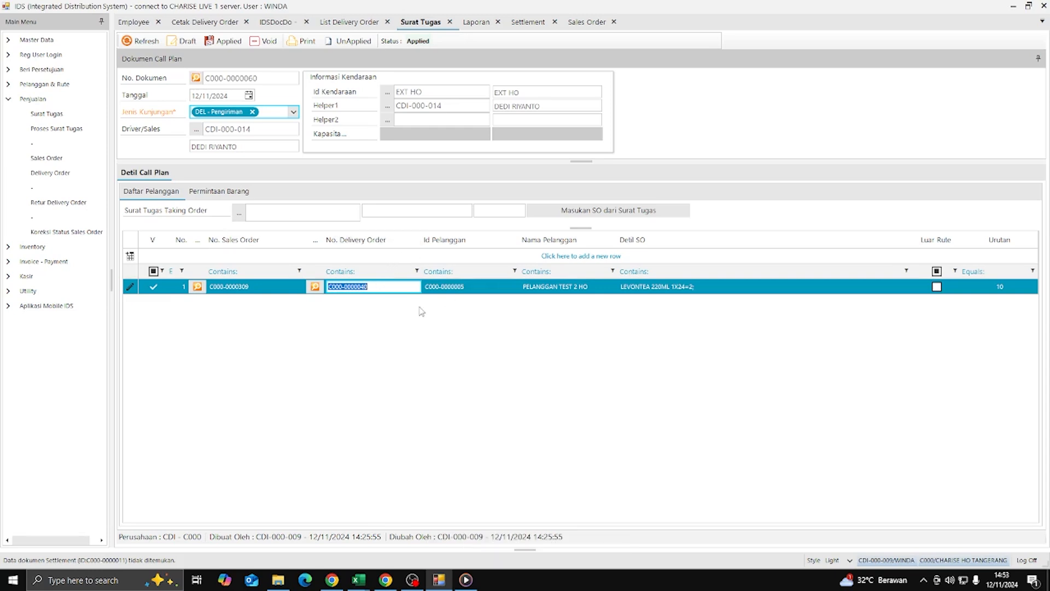
pyautogui.click(81, 177)
pyautogui.click(549, 300)
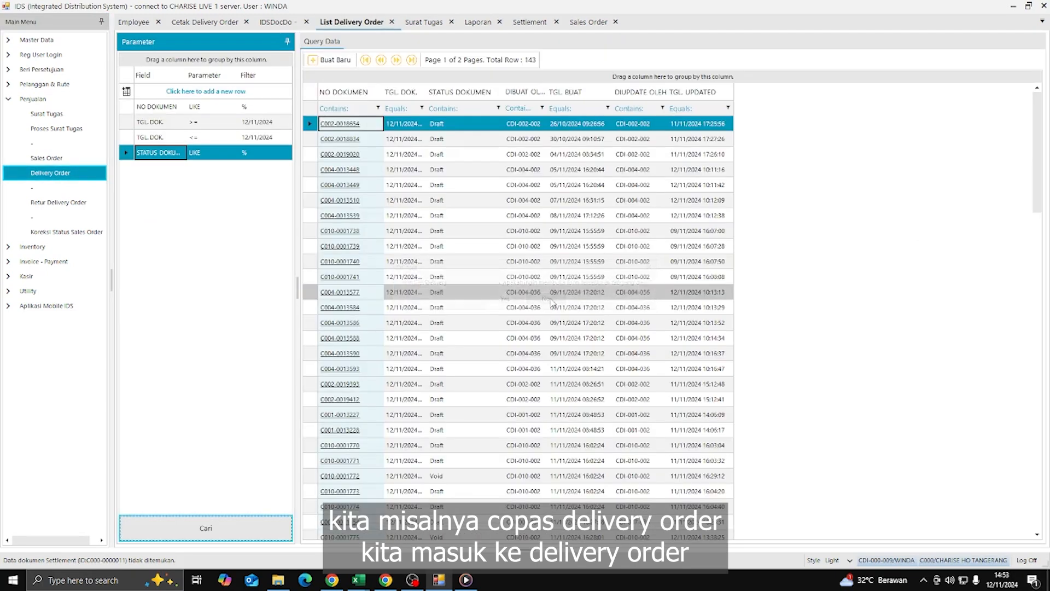
pyautogui.click(330, 62)
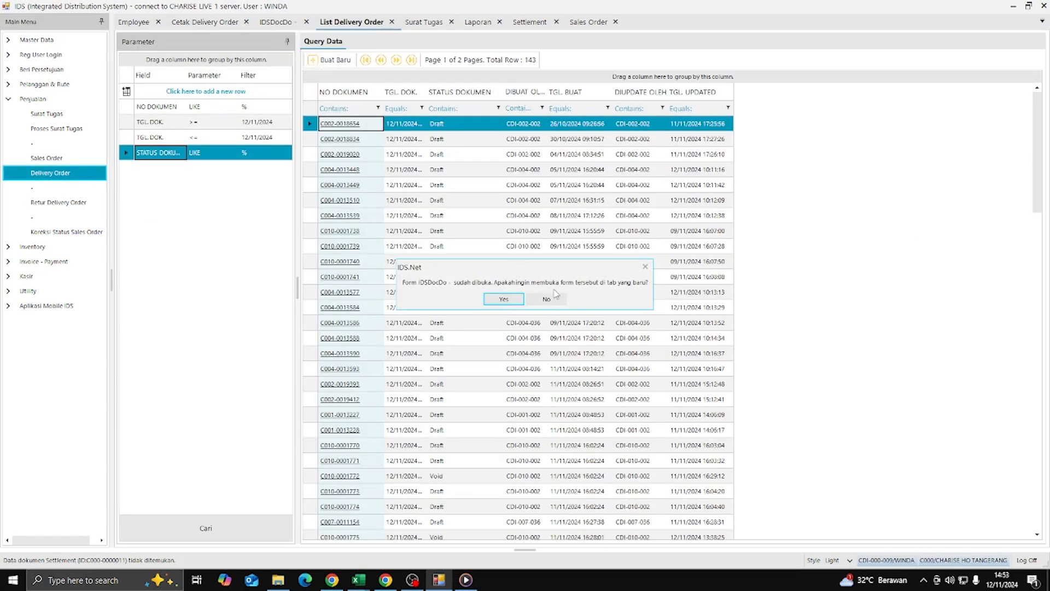
pyautogui.click(548, 298)
pyautogui.press('Return')
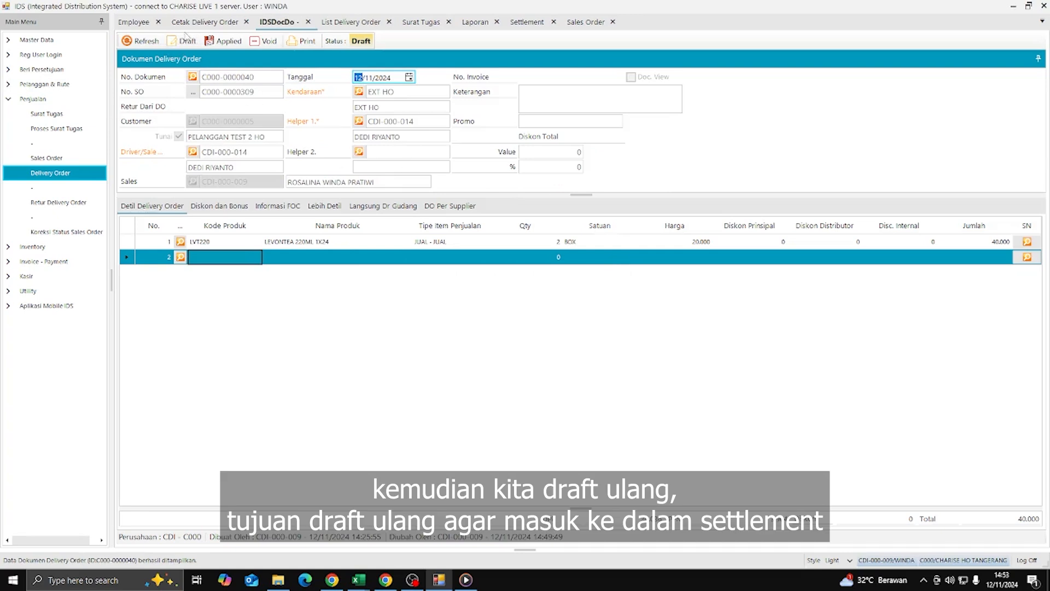
pyautogui.click(526, 22)
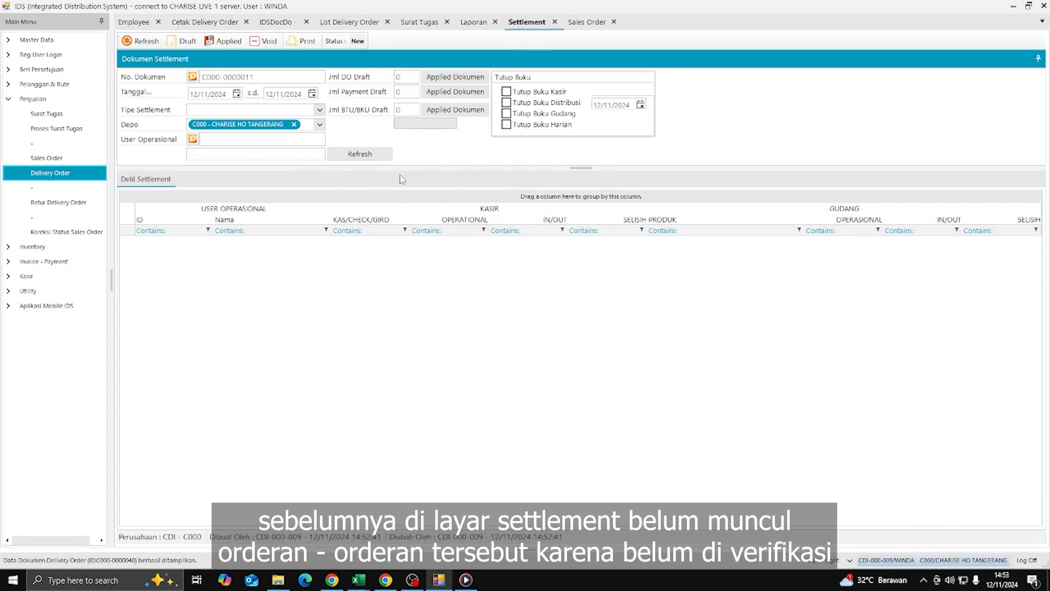
# - Re-draft the delivery order, refresh the settlement, and inspect the LVT220 row showing the -40,000 shortfall
pyautogui.click(276, 22)
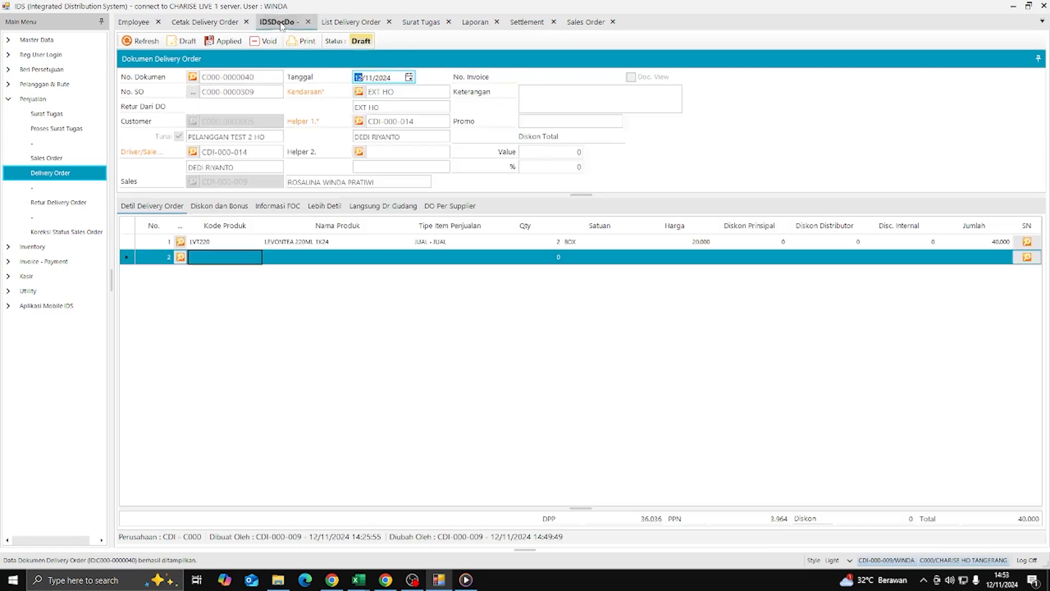
pyautogui.click(179, 43)
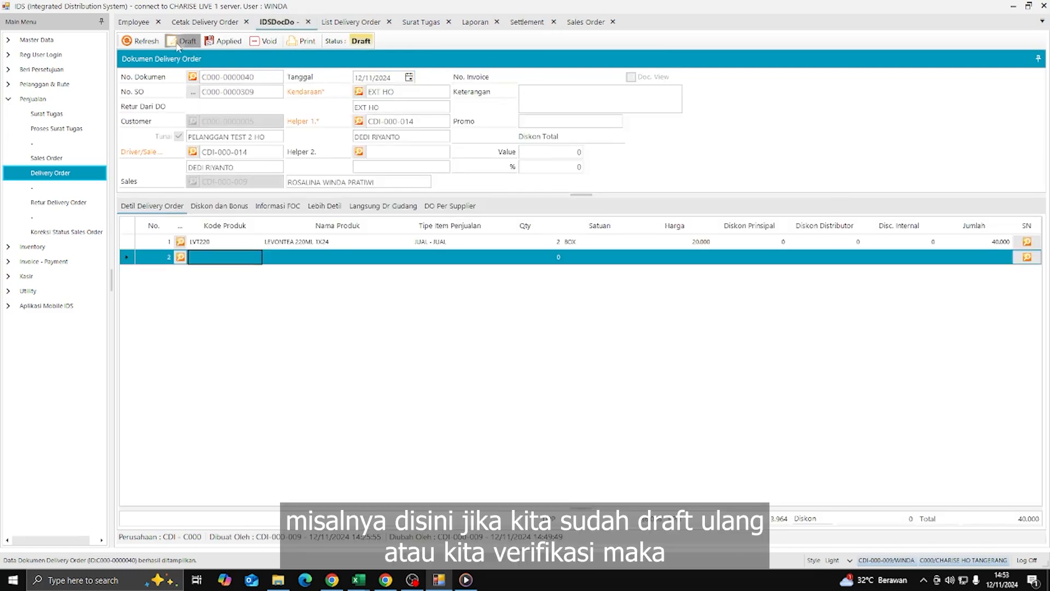
pyautogui.click(526, 22)
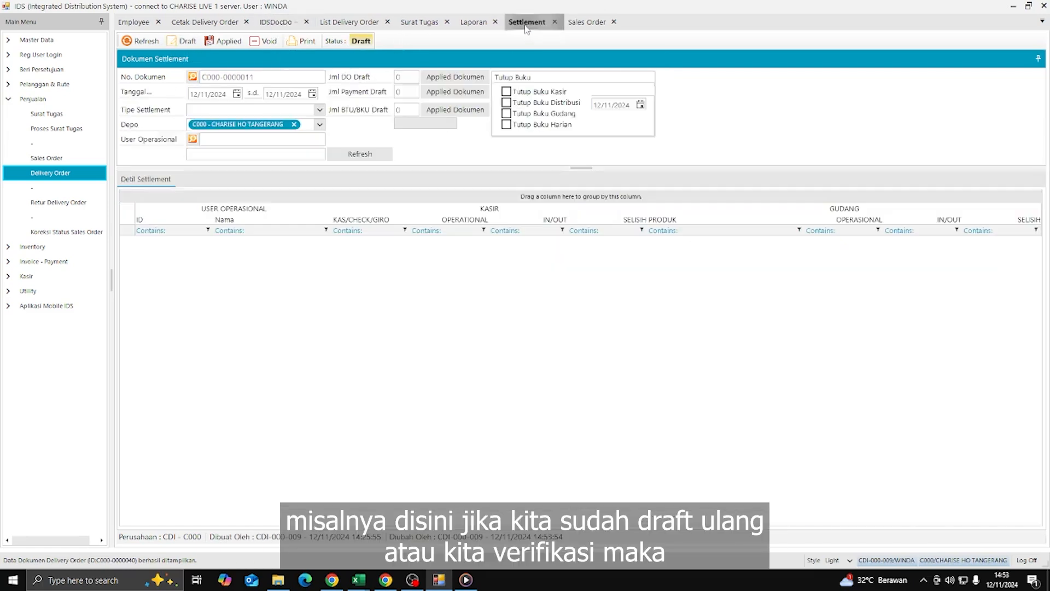
pyautogui.click(353, 154)
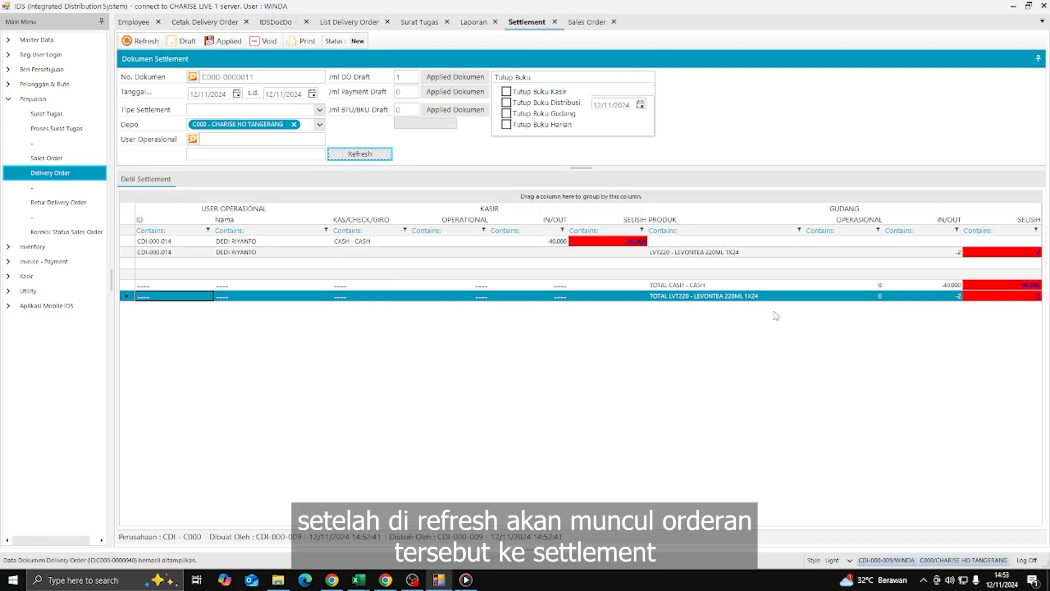
pyautogui.doubleClick(1038, 255)
pyautogui.click(330, 263)
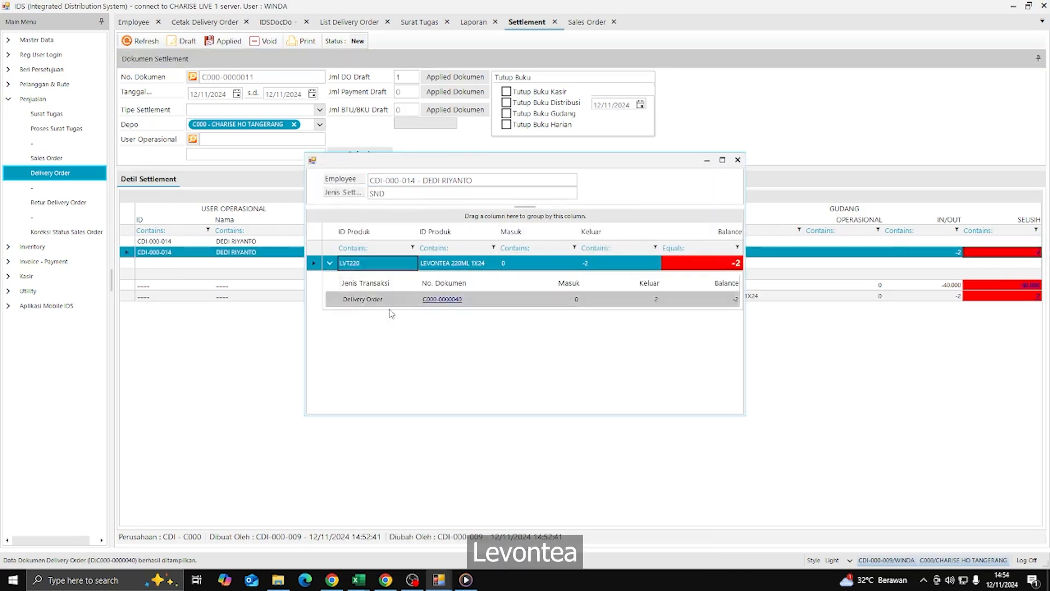
pyautogui.click(737, 160)
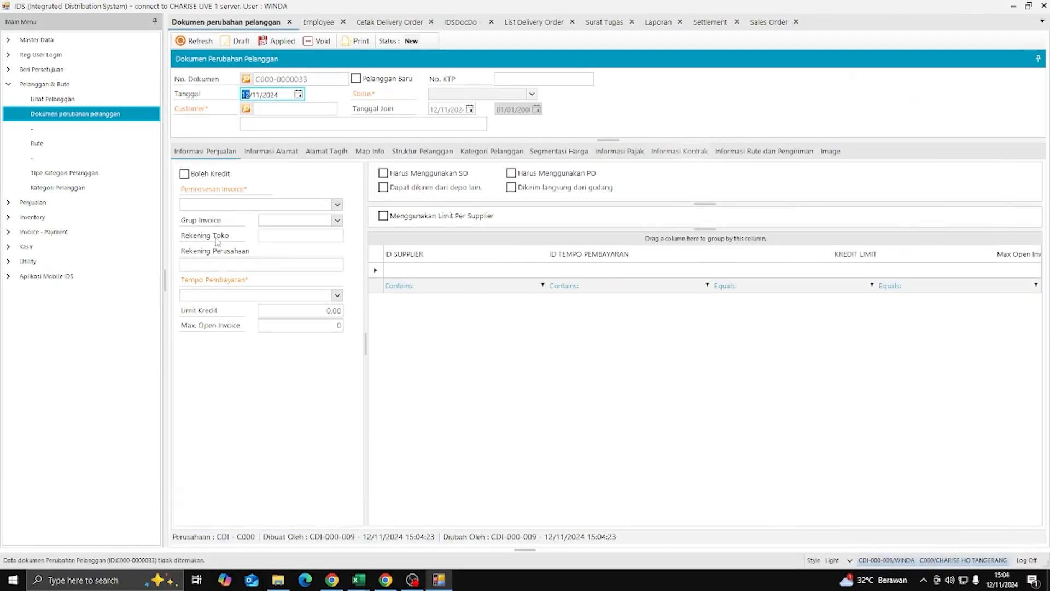
# - Create a new customer change document with generated numbers for customer TOKO INDAH 2
pyautogui.click(105, 85)
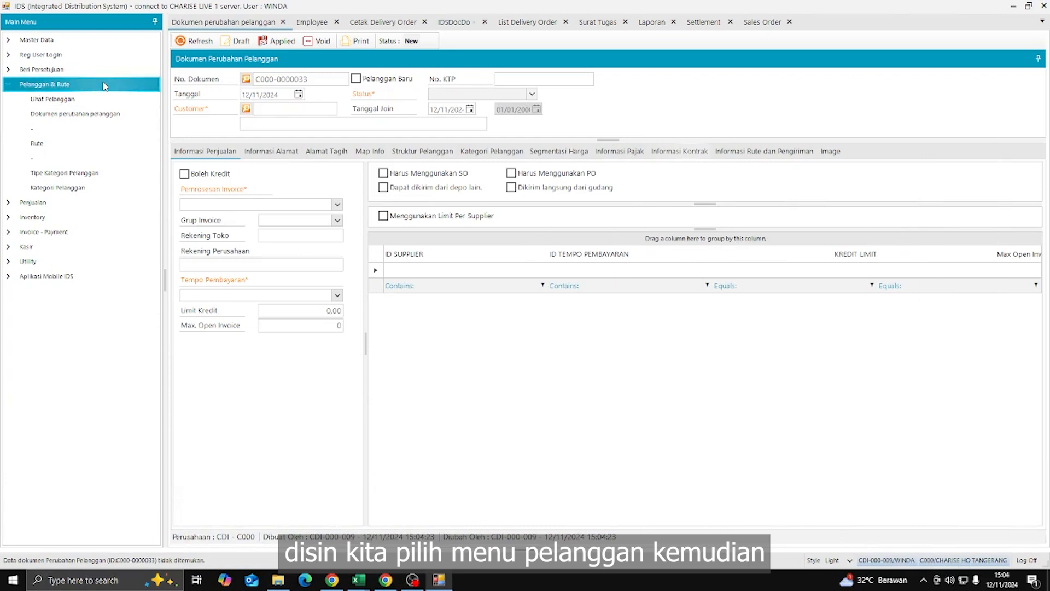
pyautogui.click(130, 120)
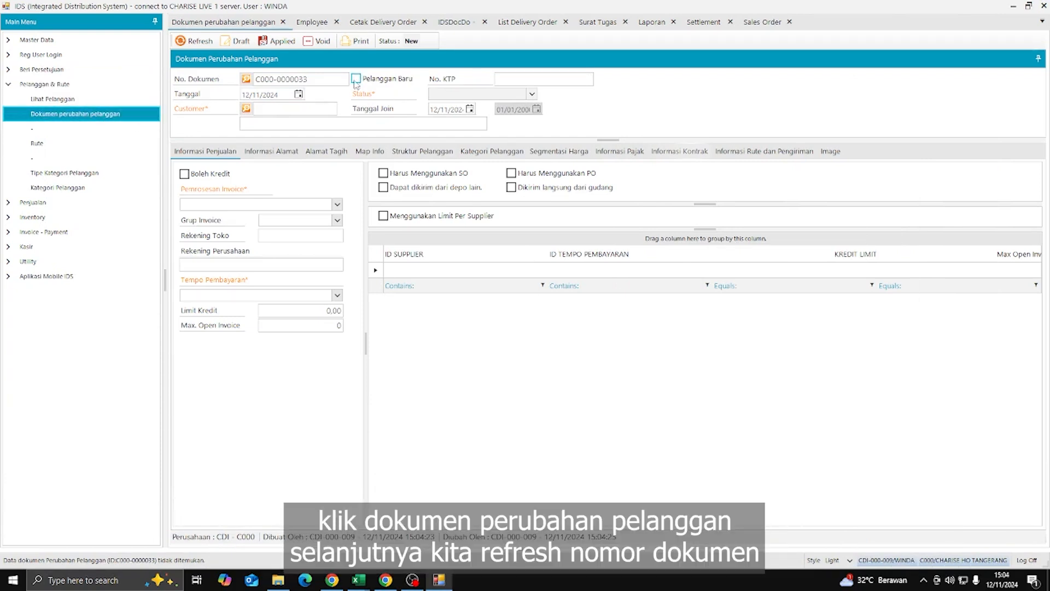
pyautogui.press('Tab')
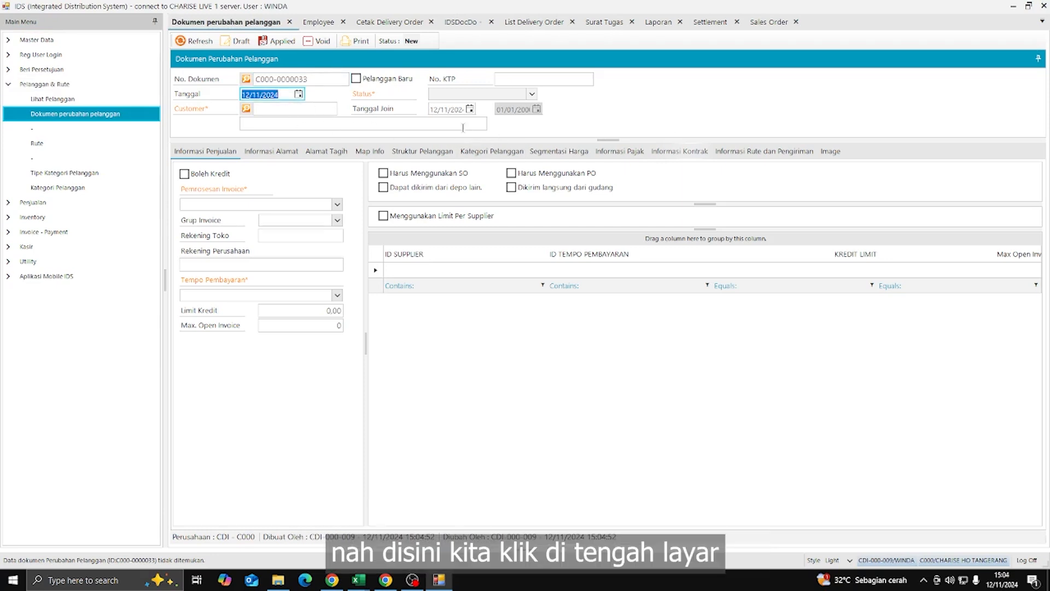
pyautogui.click(321, 124)
pyautogui.press('Tab')
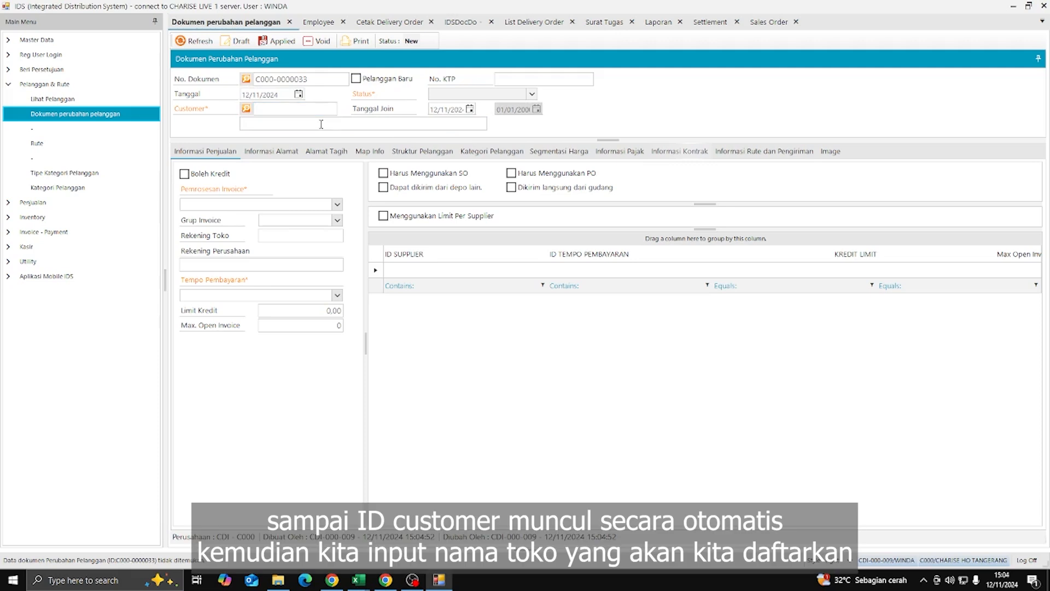
pyautogui.click(297, 111)
pyautogui.click(307, 125)
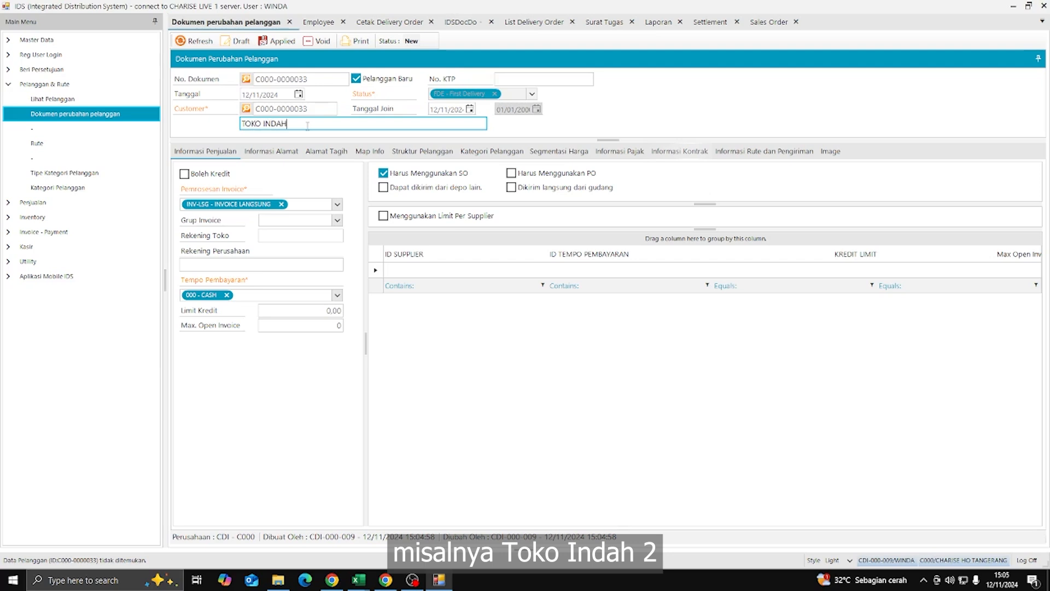
pyautogui.write('2')
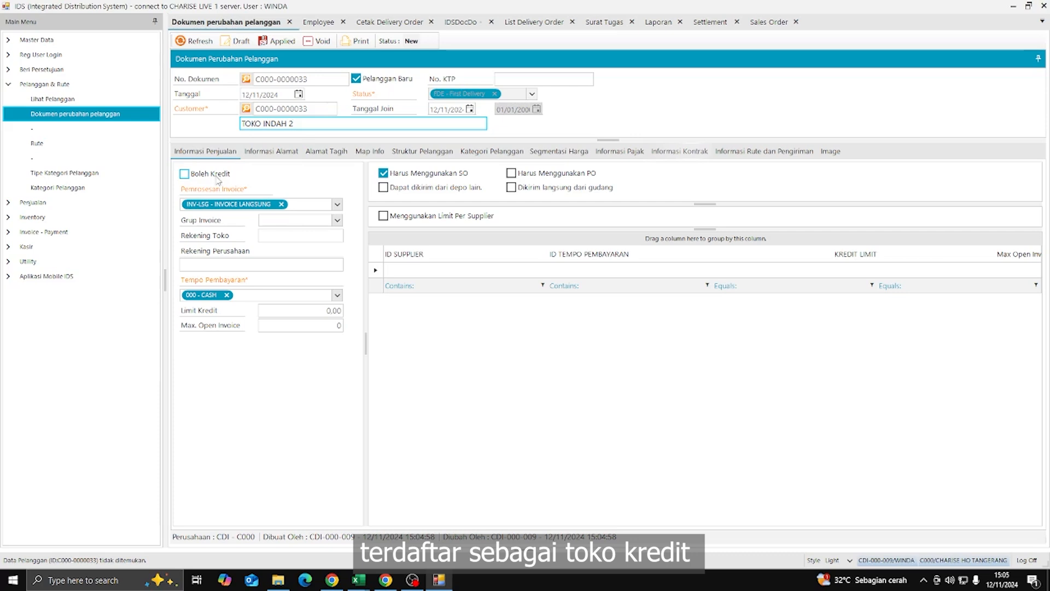
# - Keep 000 - CASH payment terms and turn Boleh Kredit off for TOKO INDAH 2
pyautogui.click(216, 174)
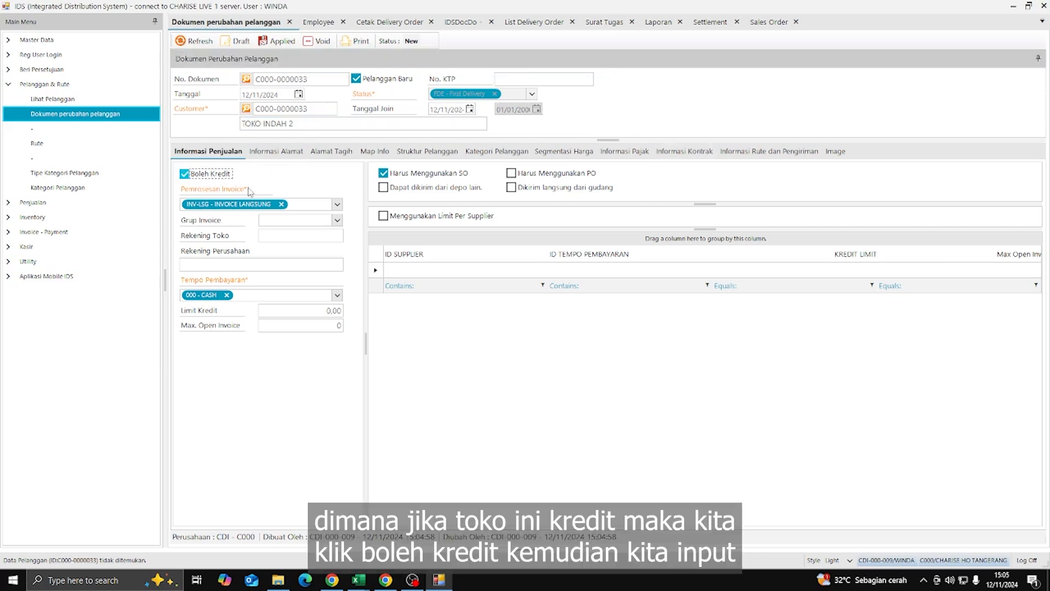
pyautogui.click(337, 295)
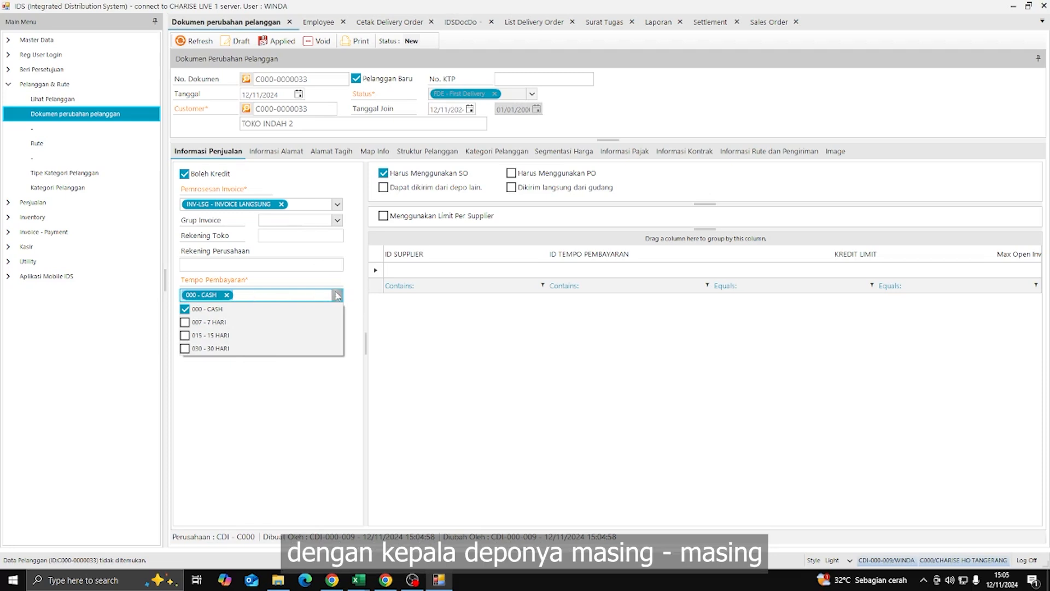
pyautogui.click(337, 295)
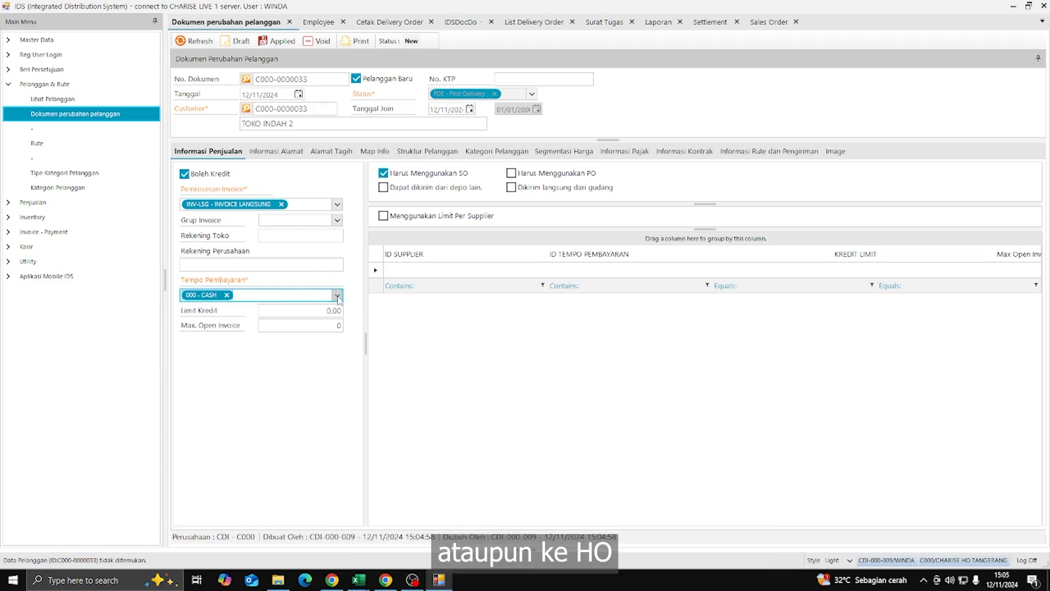
pyautogui.click(319, 311)
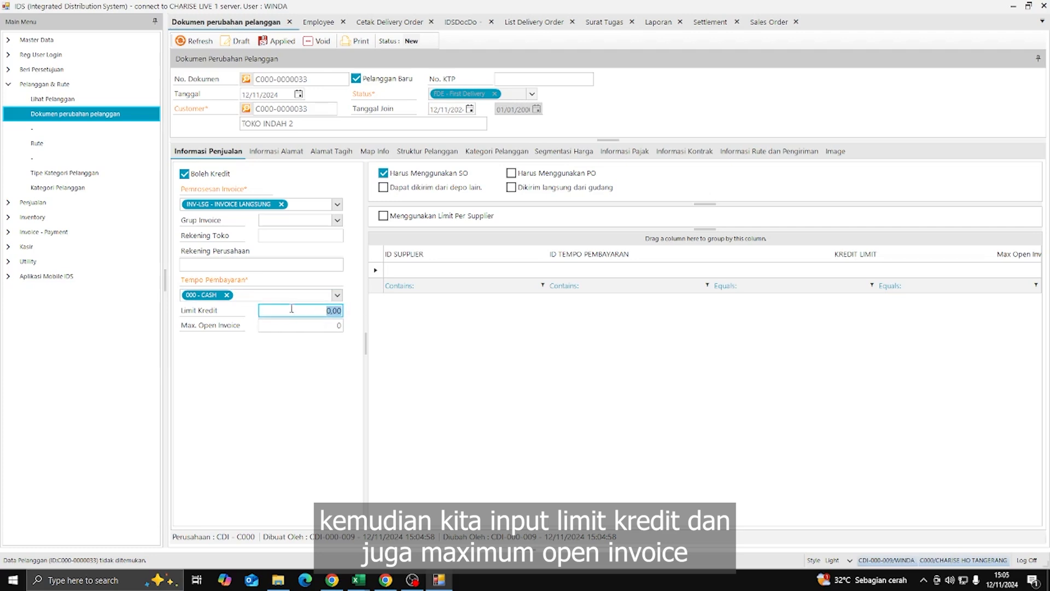
pyautogui.click(325, 325)
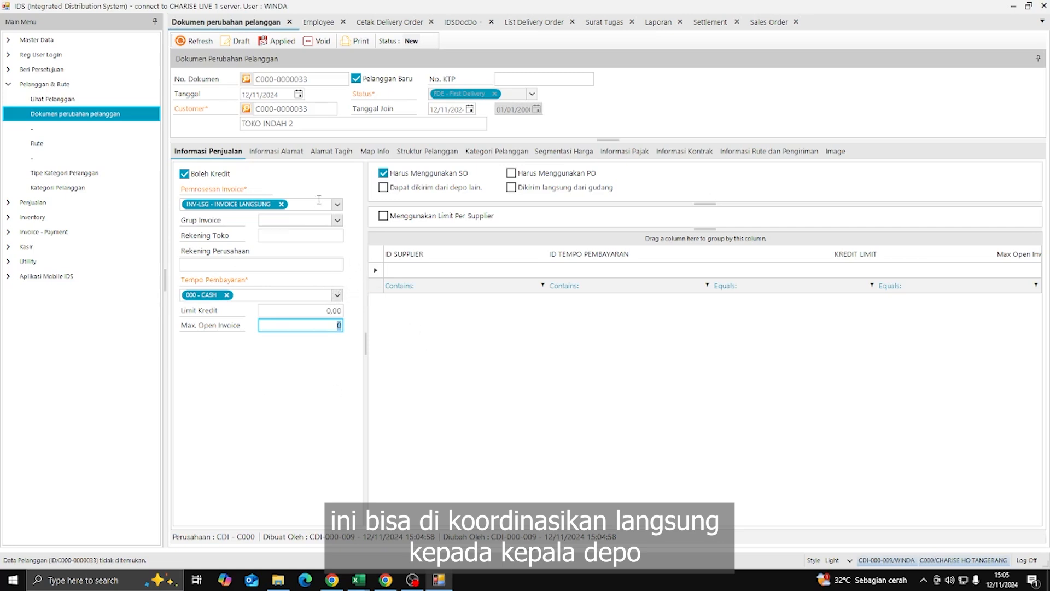
pyautogui.click(185, 175)
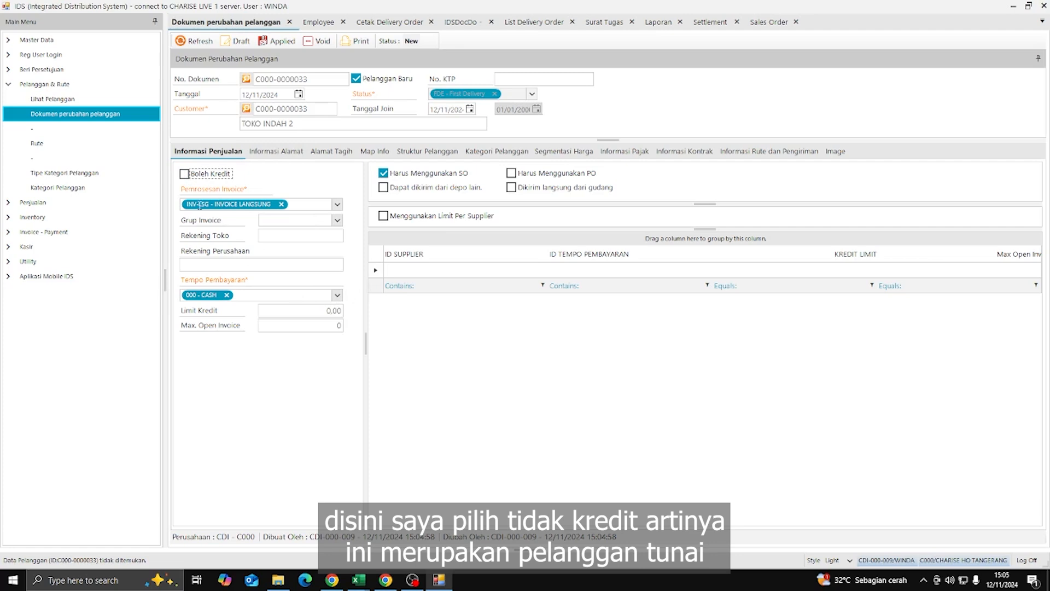
pyautogui.click(282, 152)
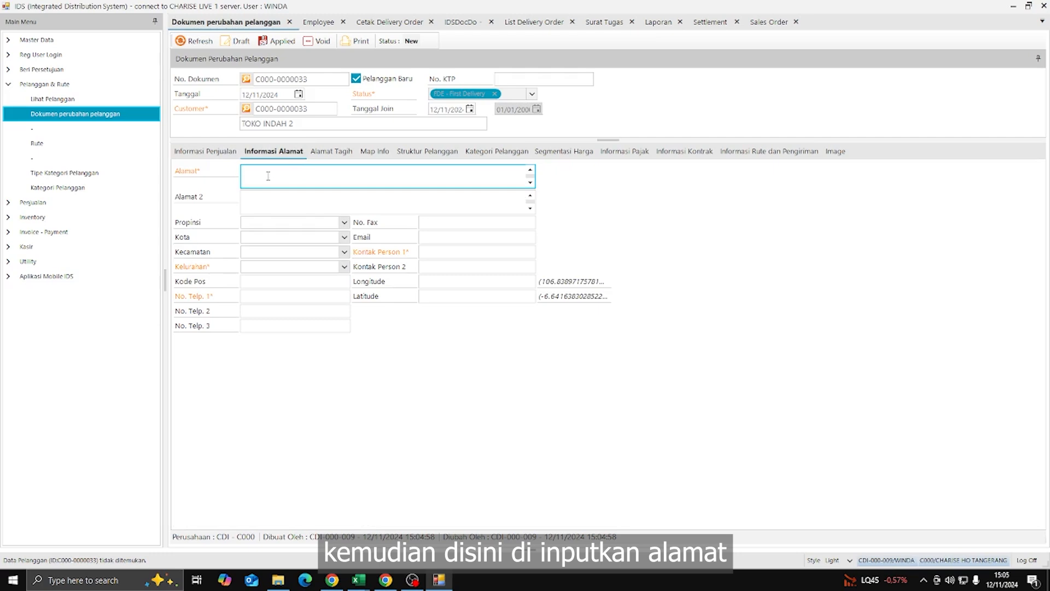
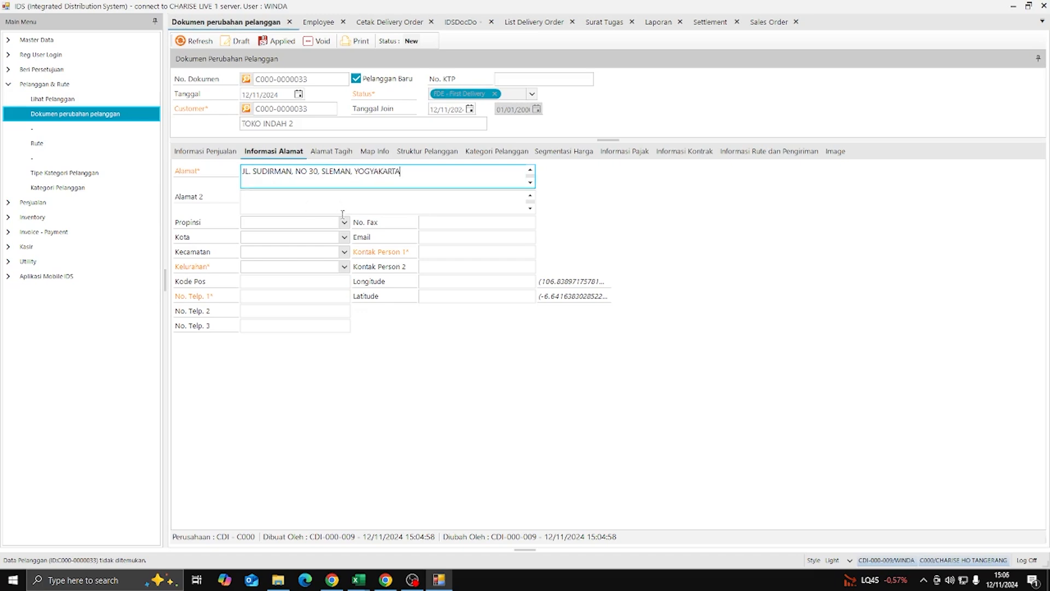
# - Set province DI YOGYAKARTA, with city BANTUL, kecamatan BAMBANG LIPURO and kelurahan MULYODADI
pyautogui.click(344, 222)
pyautogui.click(274, 250)
pyautogui.click(389, 236)
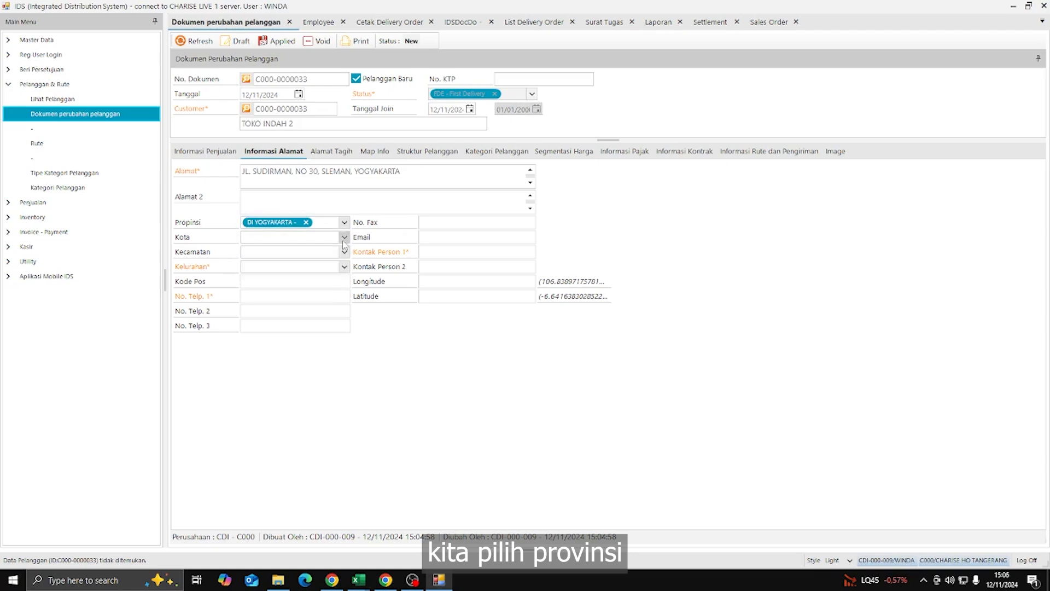
pyautogui.click(344, 237)
pyautogui.click(298, 252)
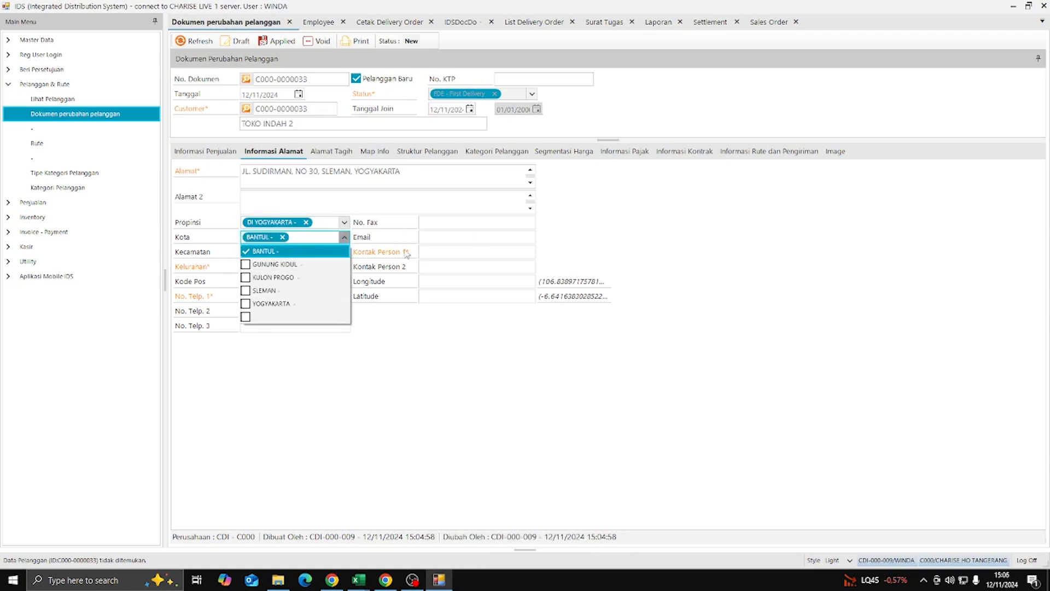
pyautogui.click(408, 252)
pyautogui.click(344, 252)
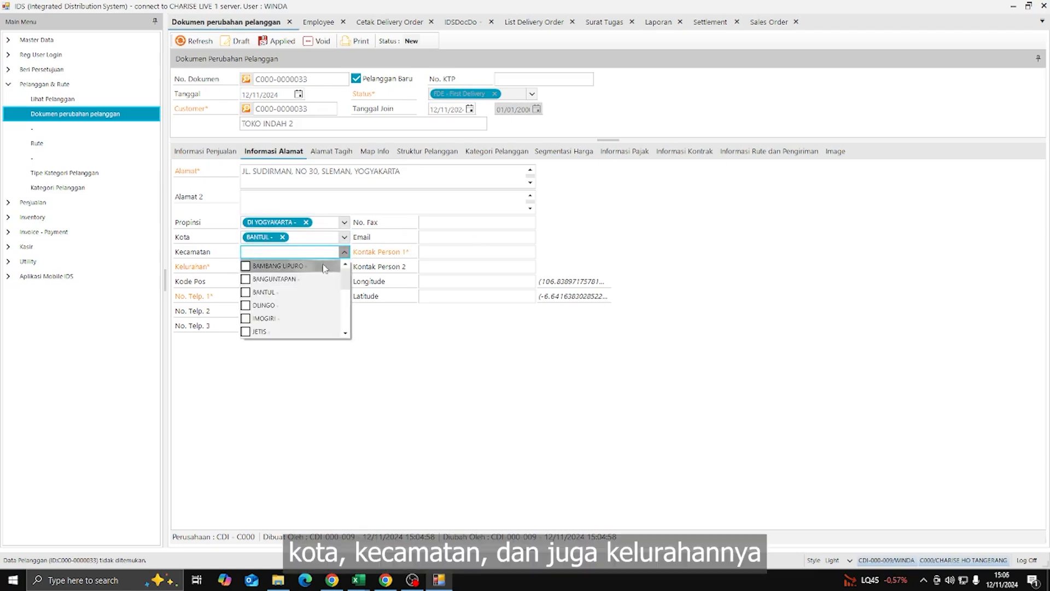
pyautogui.click(306, 266)
pyautogui.click(419, 251)
pyautogui.click(344, 266)
pyautogui.click(322, 283)
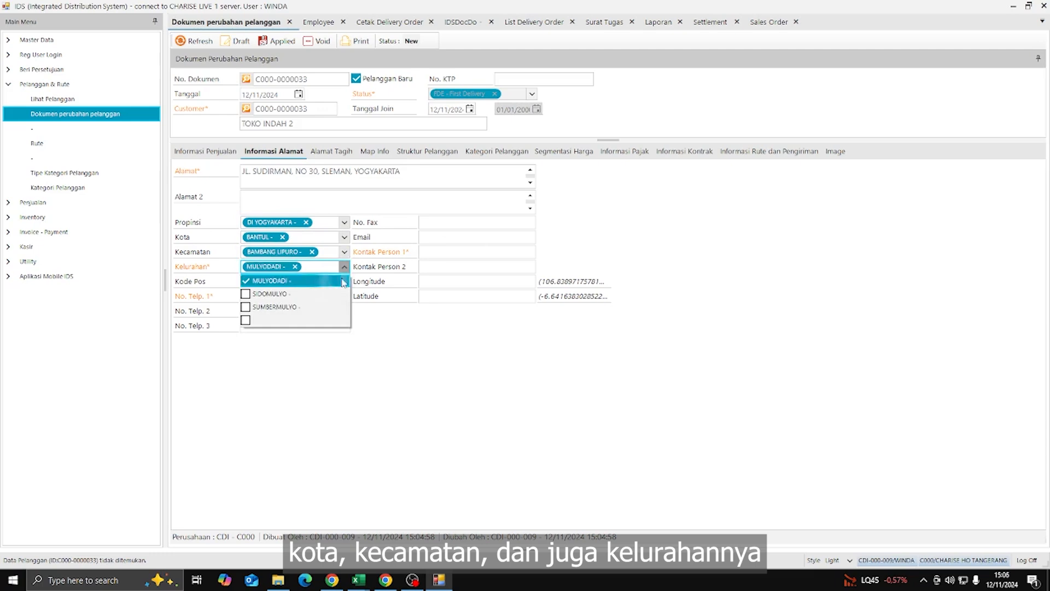
pyautogui.click(413, 266)
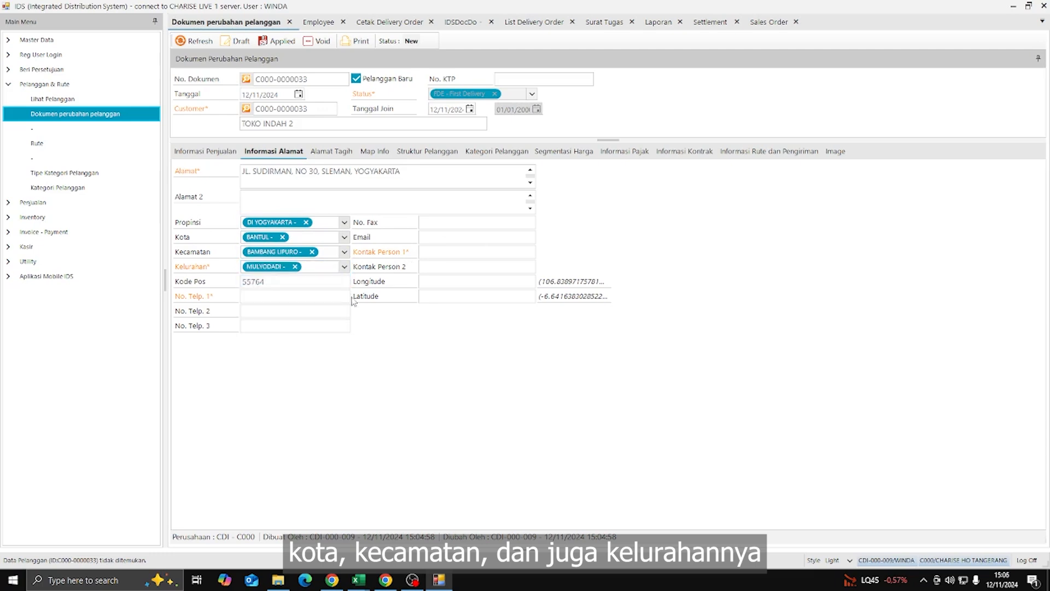
# - Change the city to SLEMAN, kecamatan to BERBAH and kelurahan to JOGO TIRTO (postal code 55573)
pyautogui.click(344, 238)
pyautogui.press('Return')
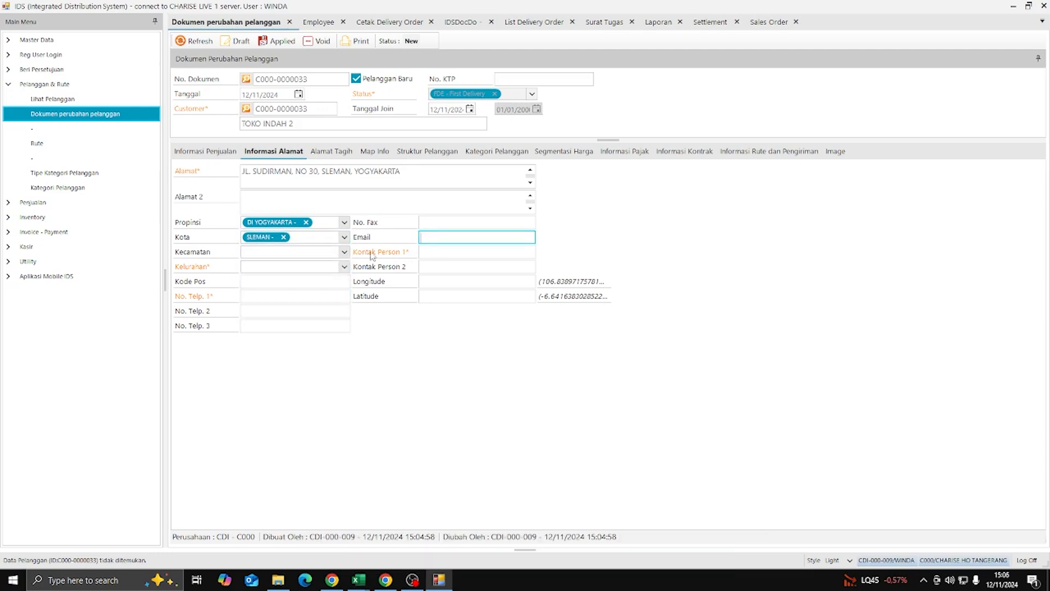
pyautogui.click(344, 252)
pyautogui.click(317, 266)
pyautogui.click(387, 264)
pyautogui.click(344, 267)
pyautogui.click(327, 284)
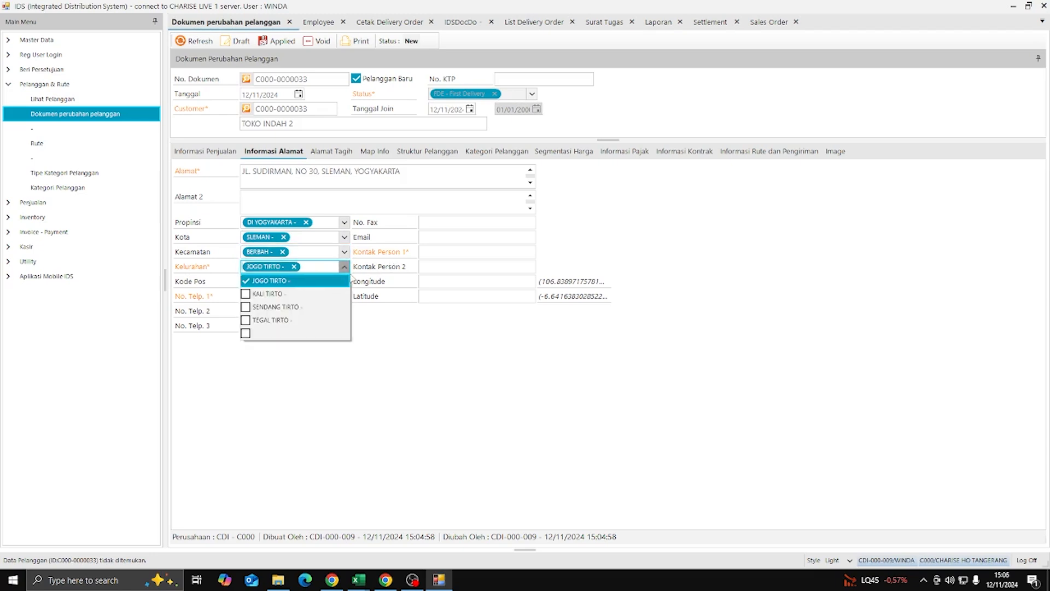
pyautogui.click(429, 332)
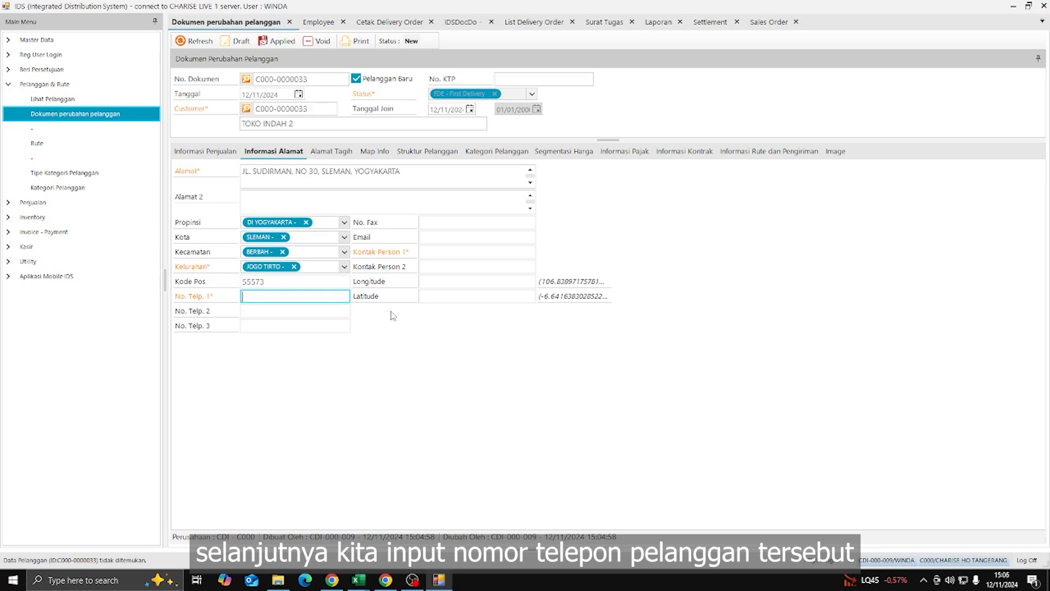
pyautogui.write('08000000000')
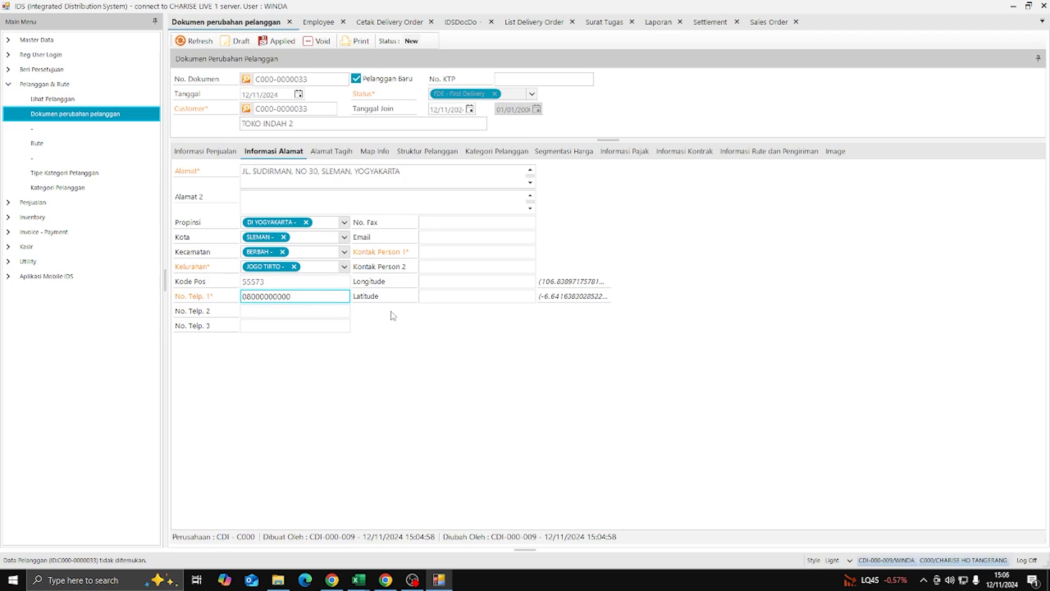
pyautogui.click(441, 253)
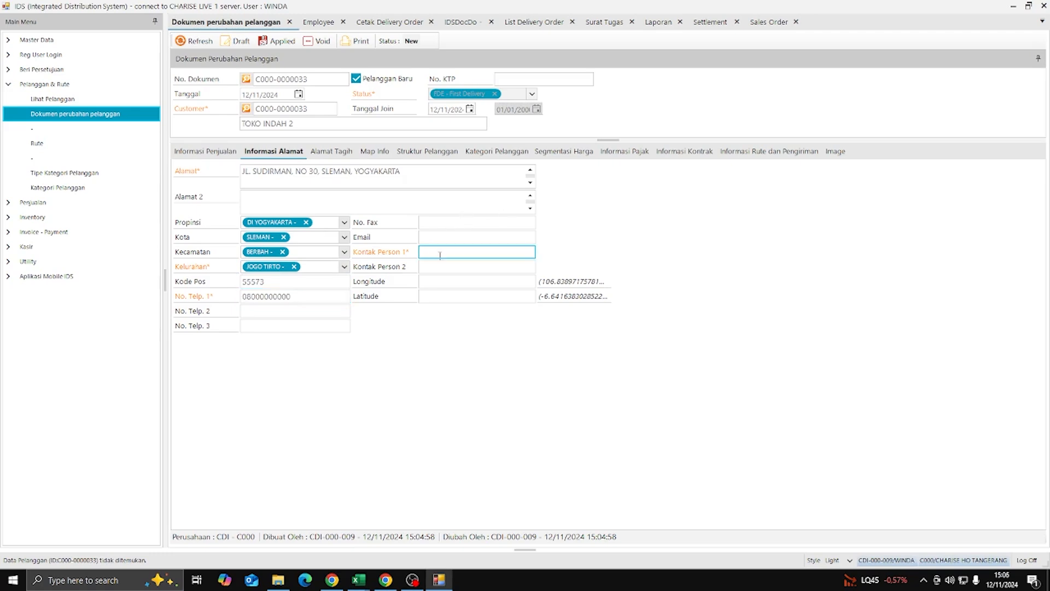
pyautogui.write('INDAHIBU')
pyautogui.click(420, 286)
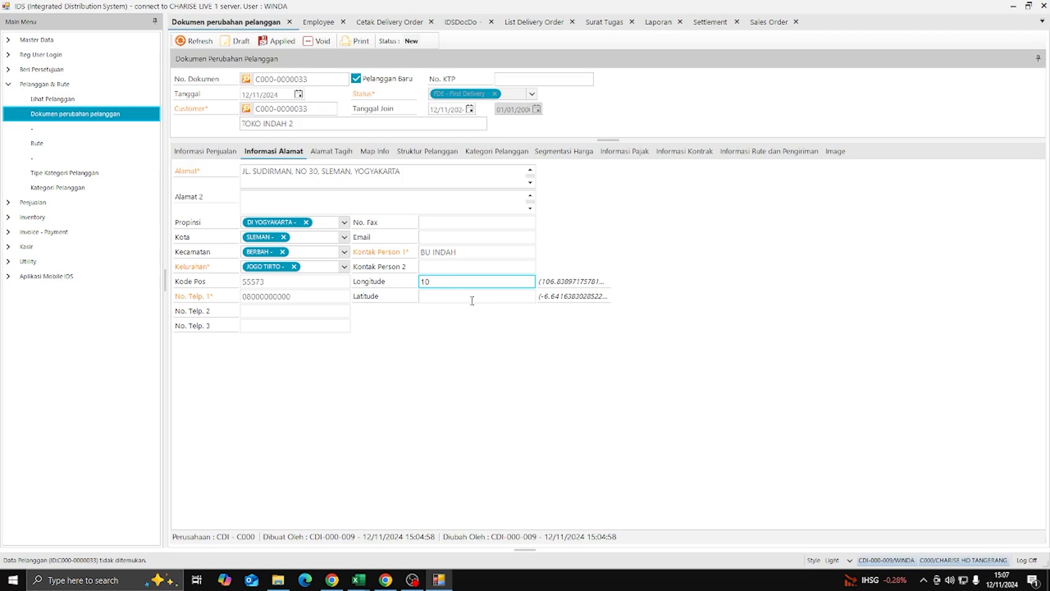
pyautogui.write('2831020')
pyautogui.click(472, 301)
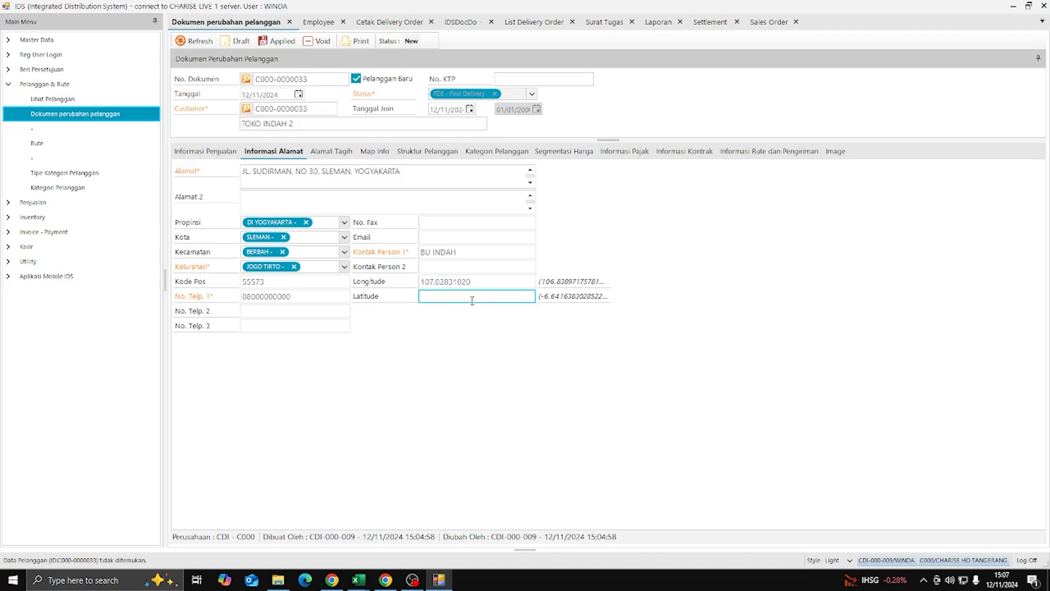
pyautogui.write('-7.748374')
# - Categorise TOKO INDAH 2 as R1 - GT RETAIL NON PASAR and show its route and delivery details
pyautogui.click(436, 158)
pyautogui.click(326, 152)
pyautogui.click(412, 154)
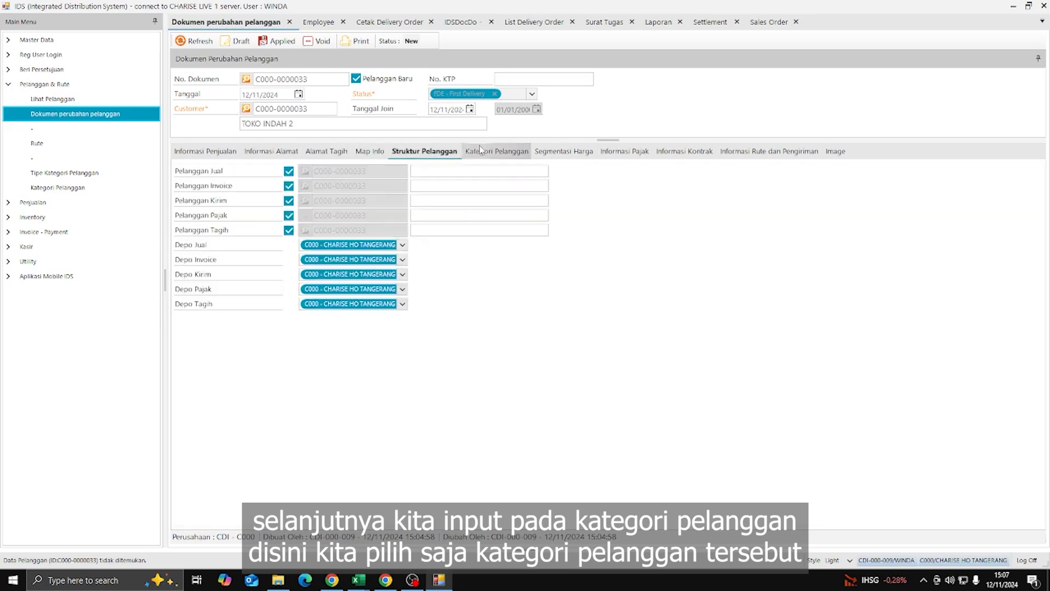
pyautogui.click(480, 151)
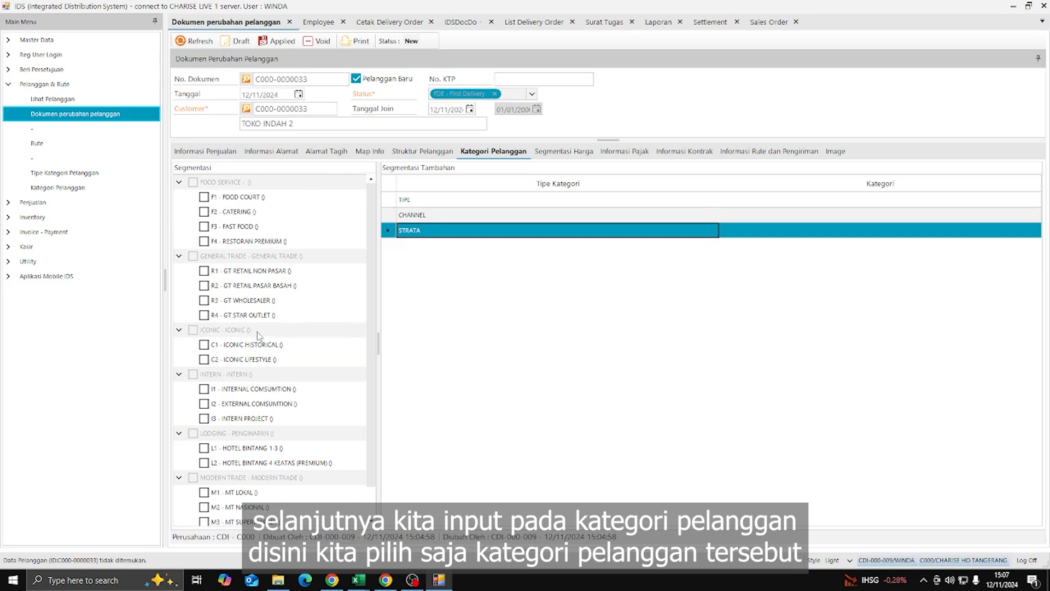
pyautogui.click(204, 270)
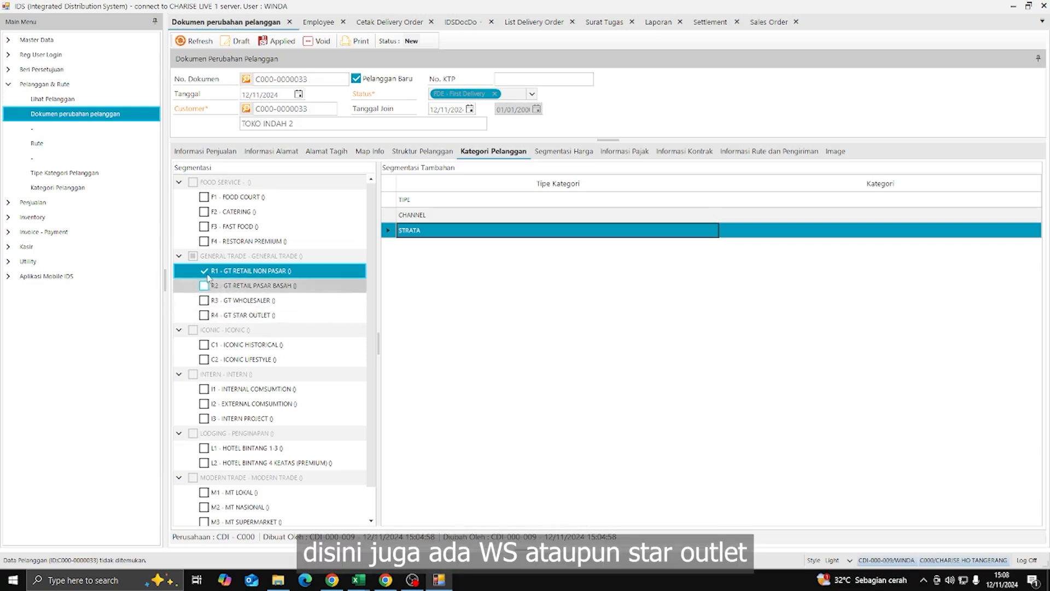
pyautogui.click(756, 152)
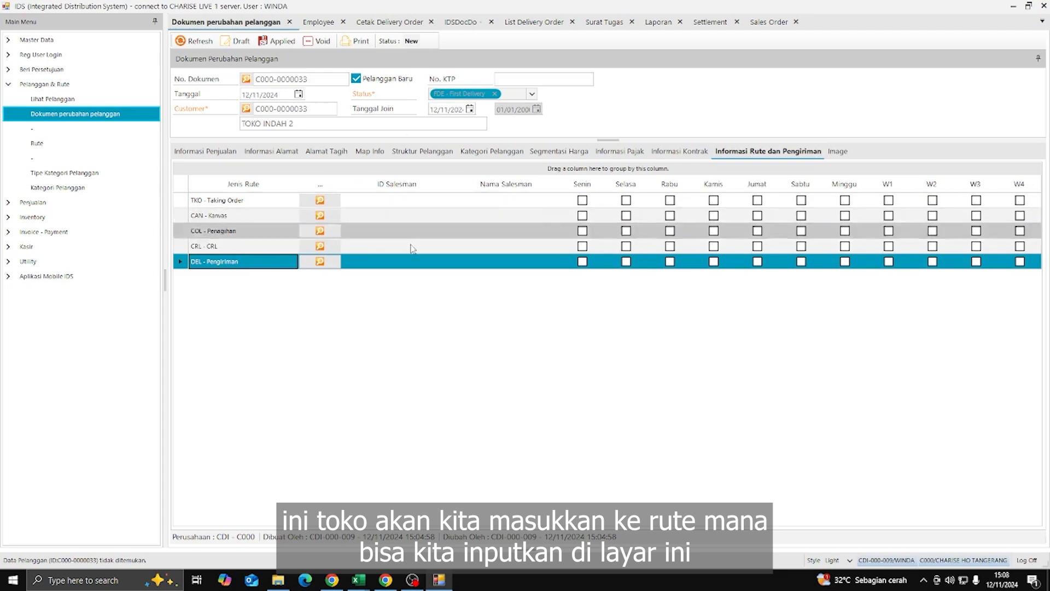
# - Assign the salesman found by a name search to the Taking Order route
pyautogui.click(320, 201)
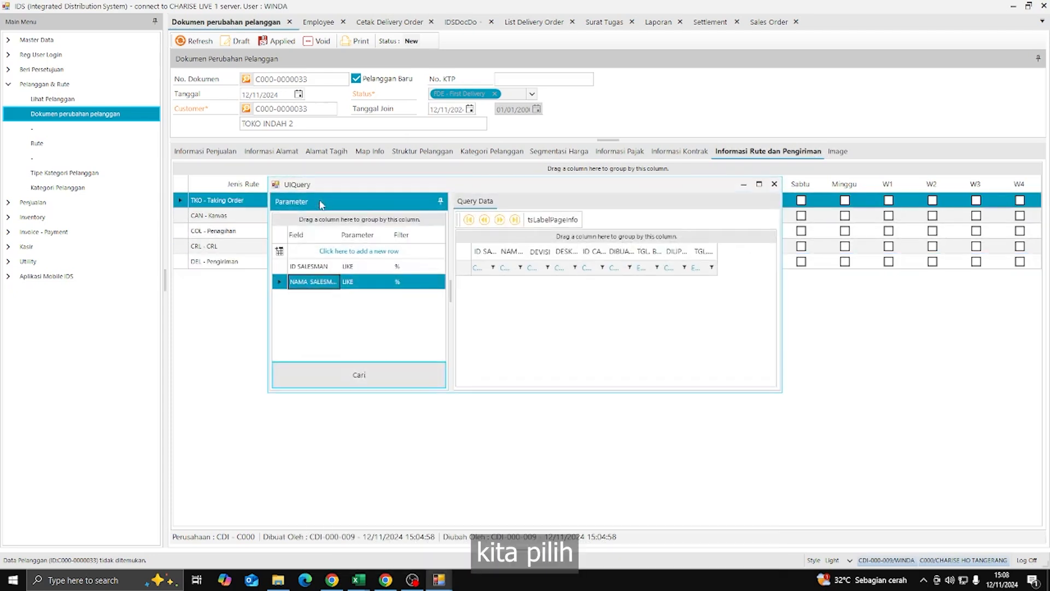
pyautogui.click(416, 382)
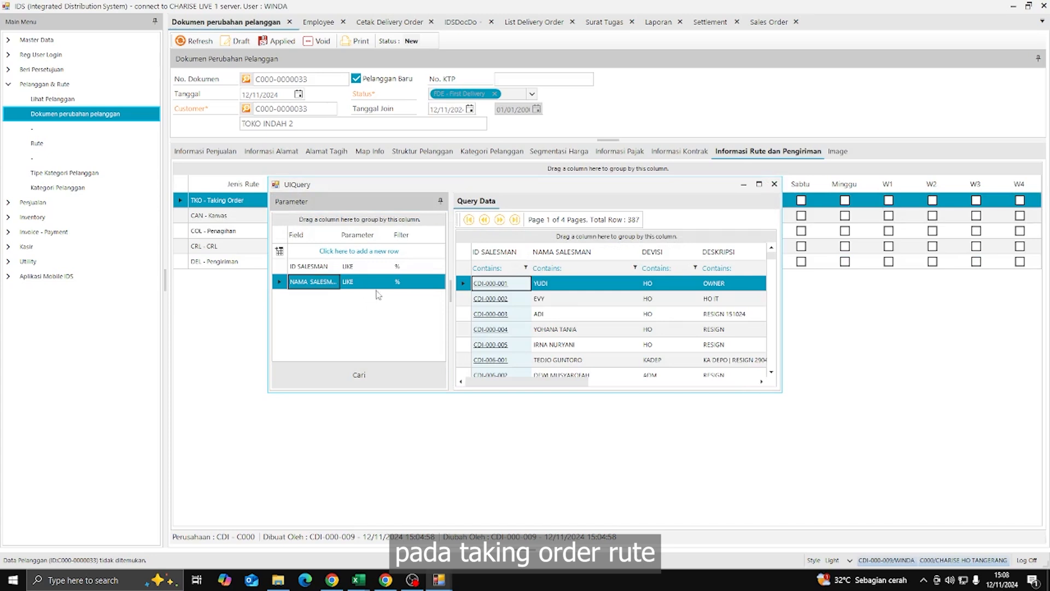
pyautogui.click(412, 282)
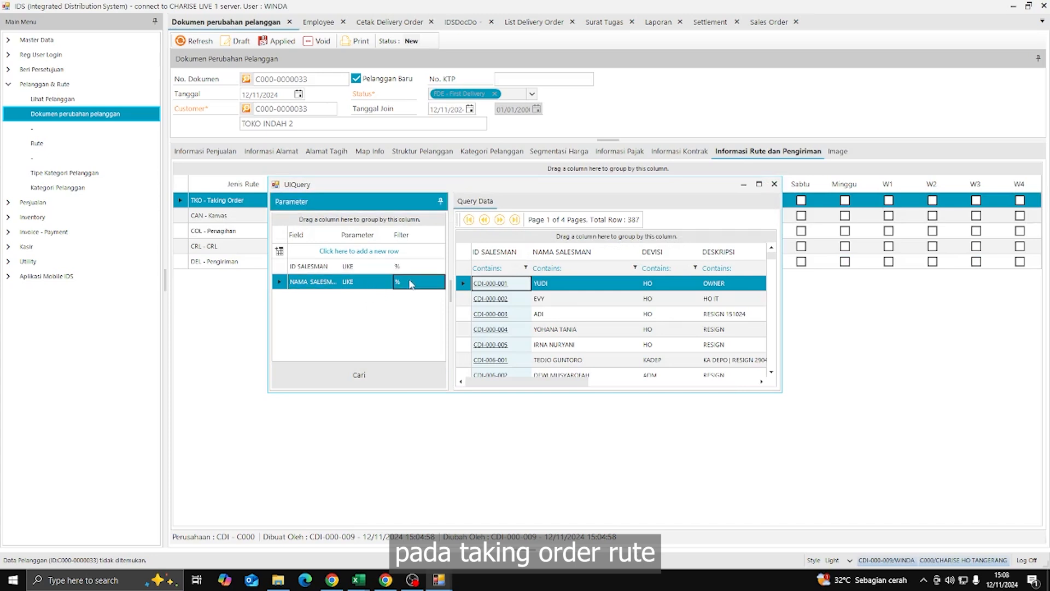
pyautogui.write('ROSALINA')
pyautogui.press('Return')
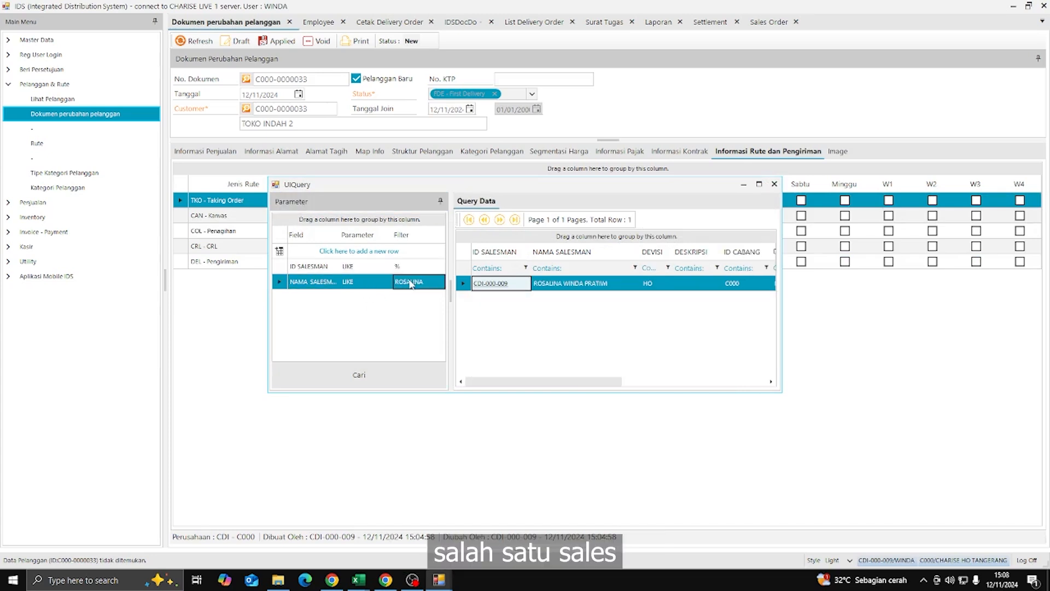
pyautogui.doubleClick(508, 284)
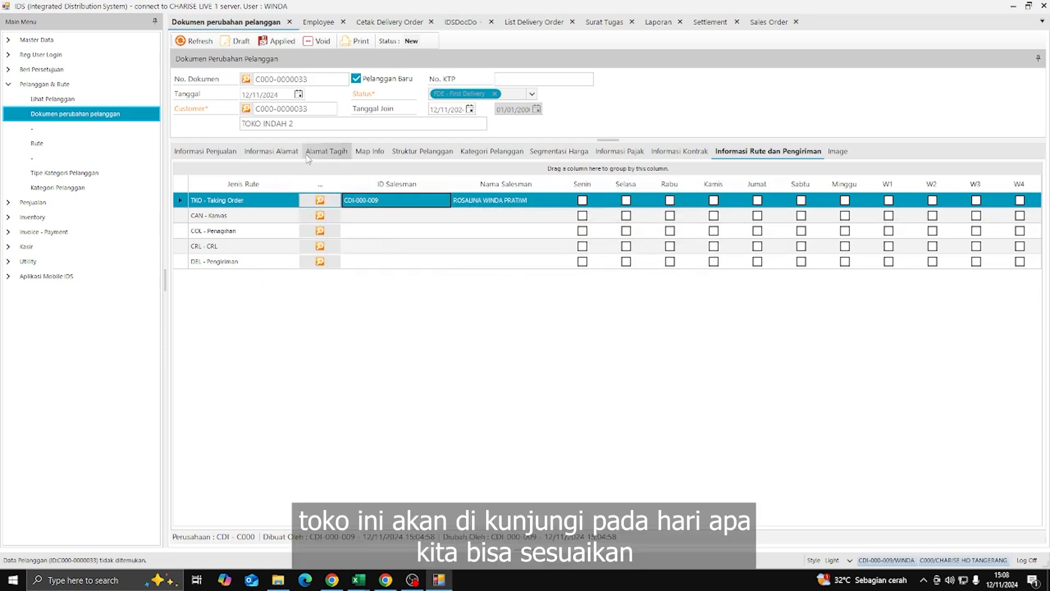
# - Schedule Taking Order visits on Kamis and Sabtu in weeks W1 and W3
pyautogui.click(714, 200)
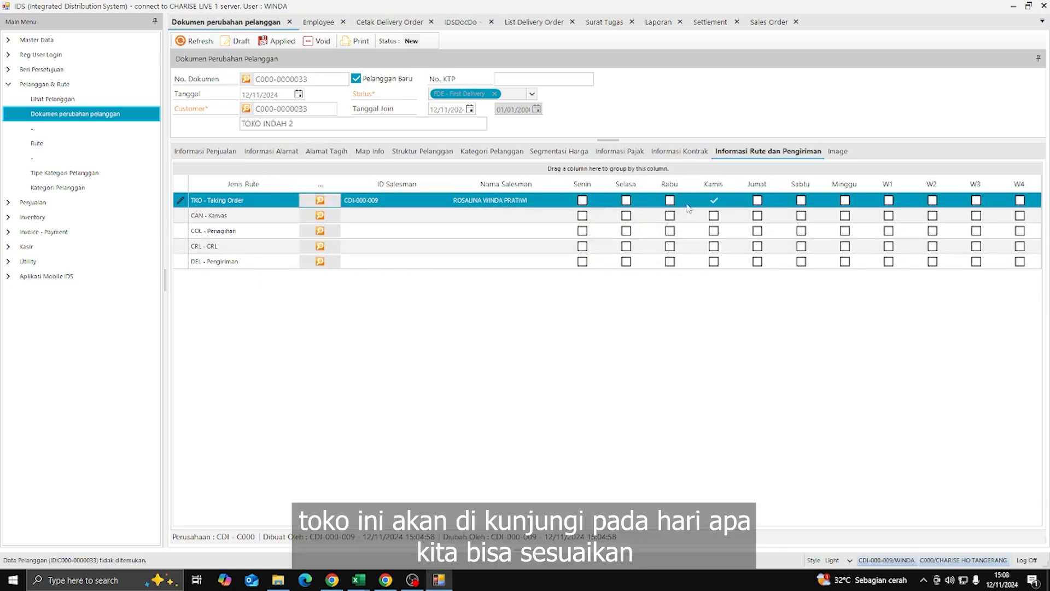
pyautogui.click(801, 200)
pyautogui.click(888, 200)
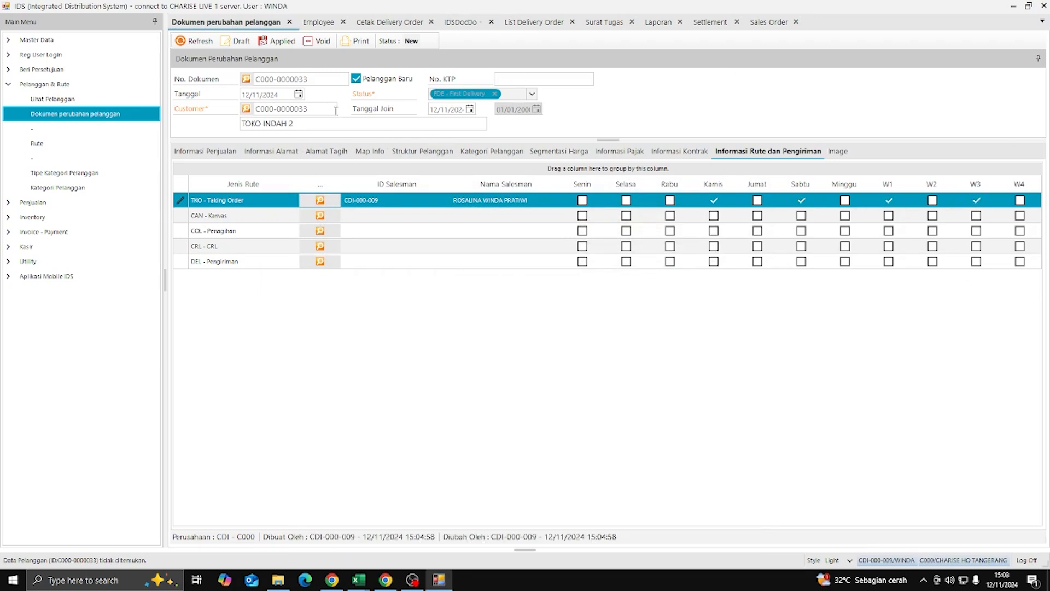
pyautogui.click(242, 44)
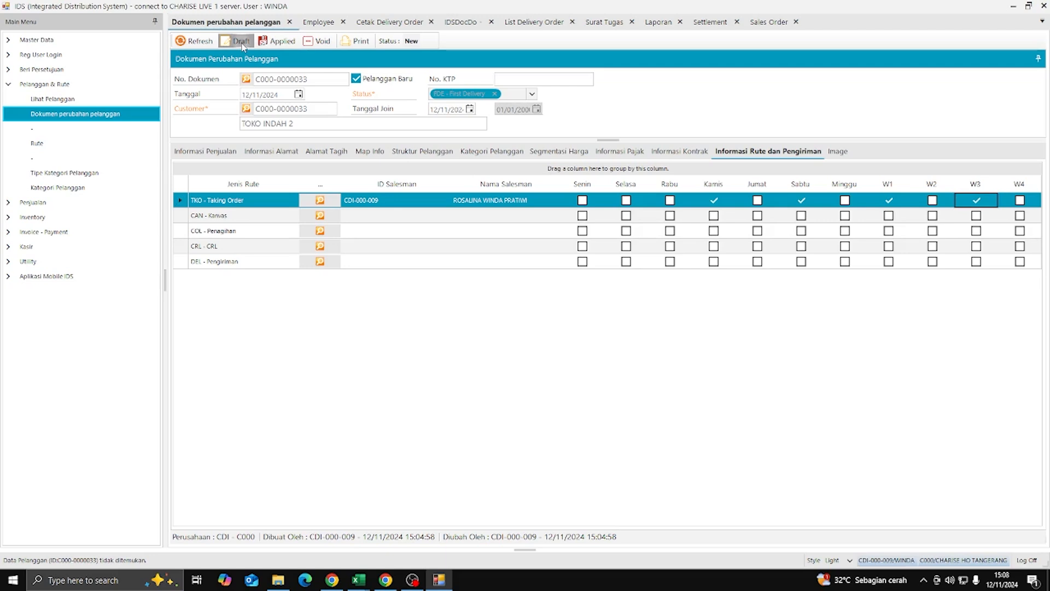
pyautogui.click(525, 299)
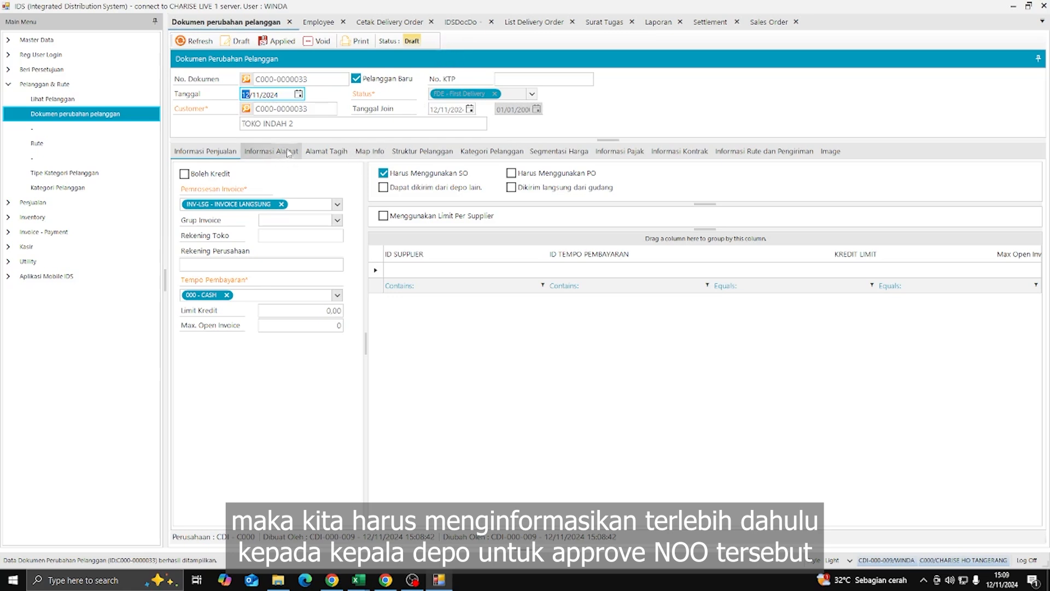
pyautogui.click(278, 41)
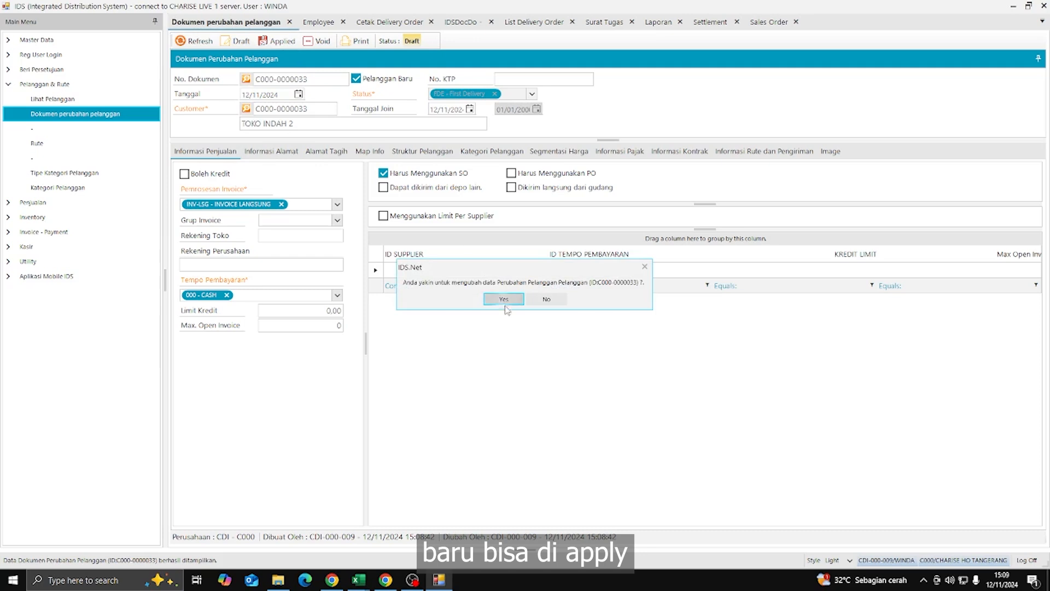
pyautogui.click(503, 299)
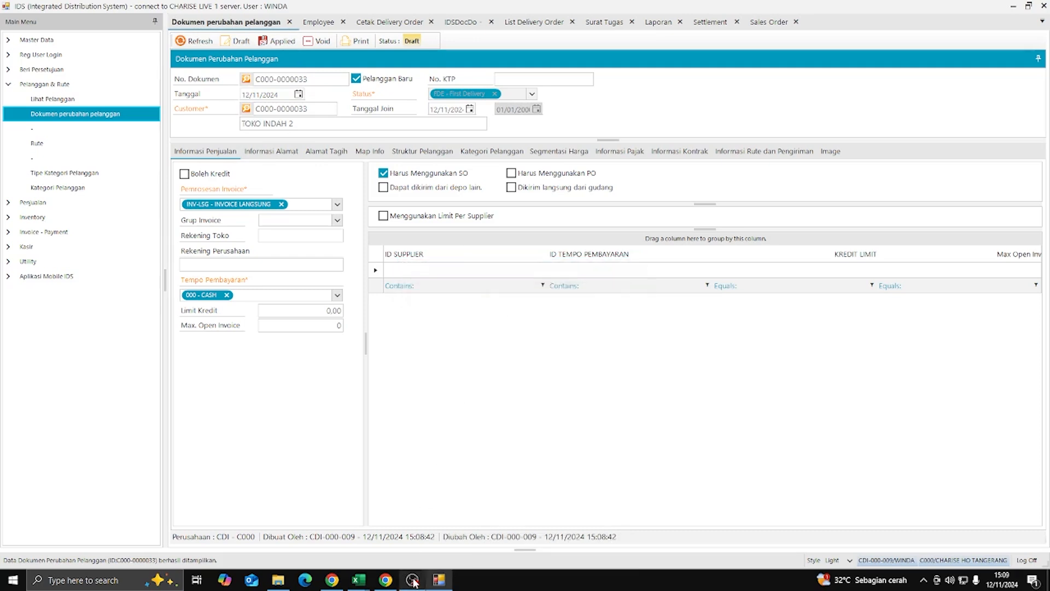
pyautogui.click(278, 44)
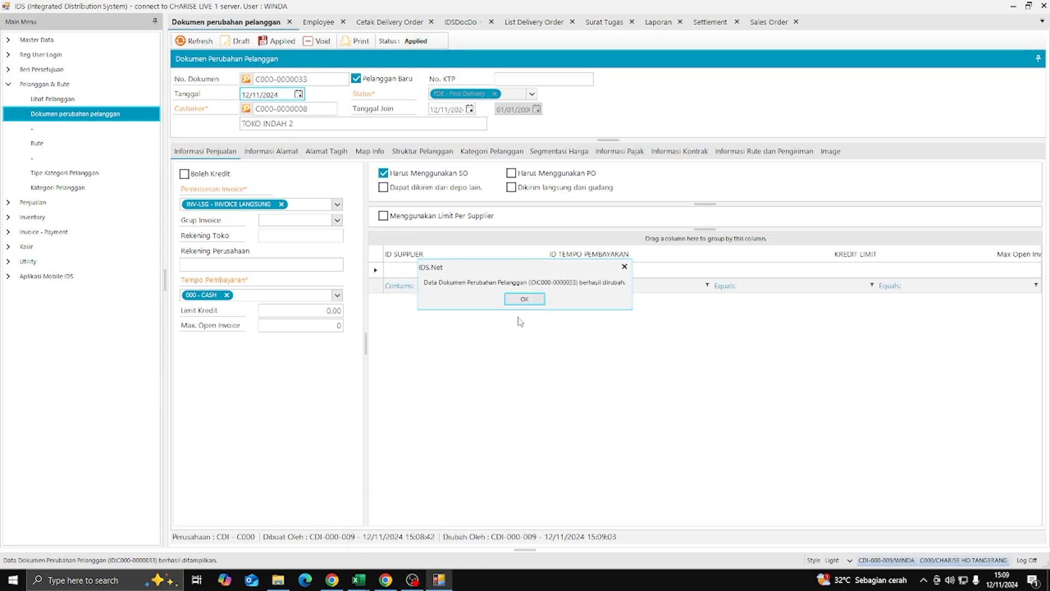
pyautogui.click(524, 300)
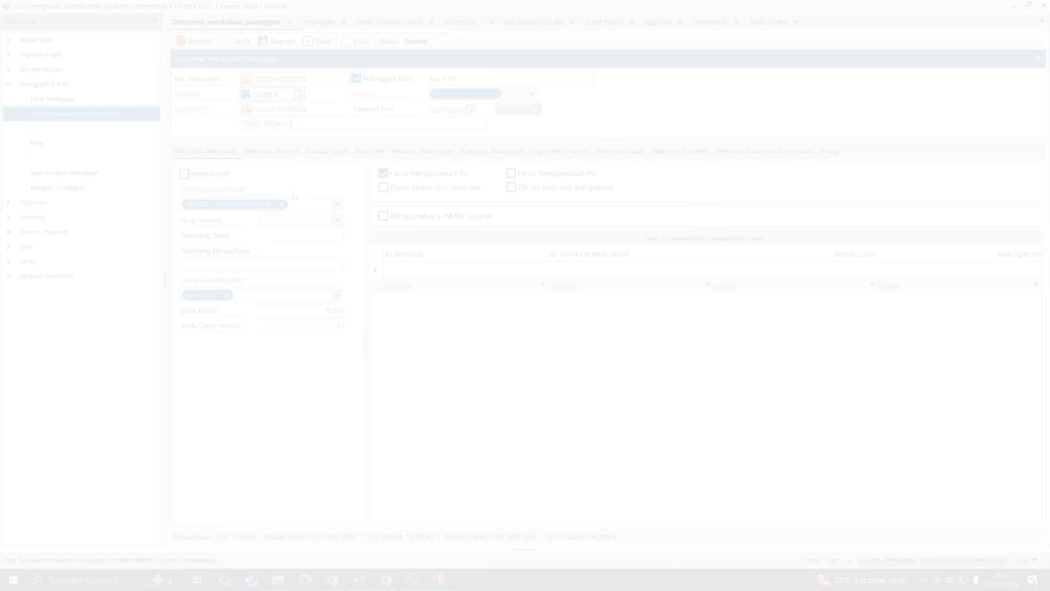
# - Clear the document number to start a new customer change document
pyautogui.click(325, 80)
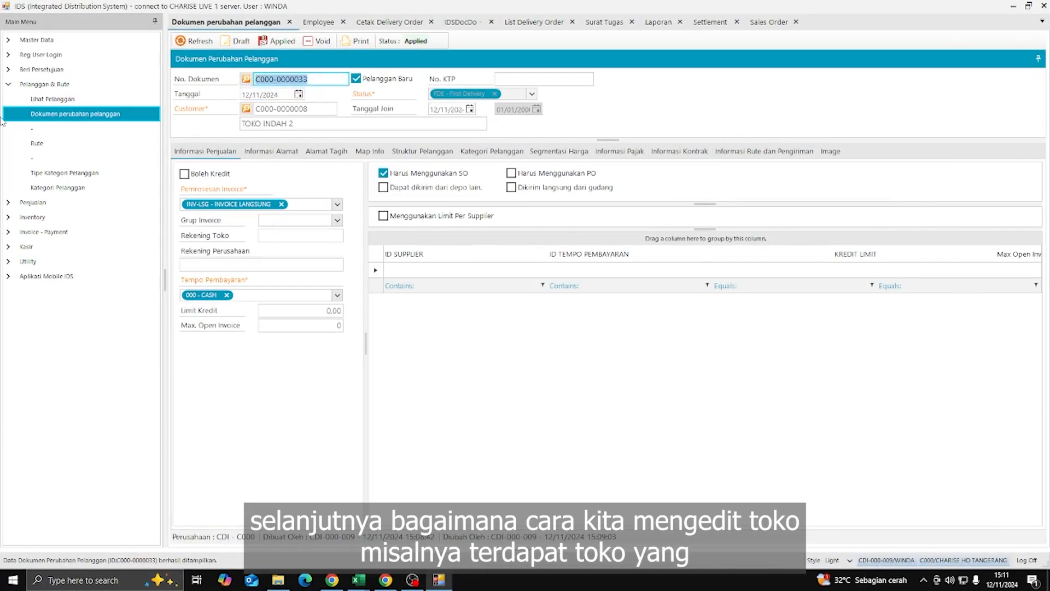
pyautogui.press('BackSpace')
pyautogui.press('Return')
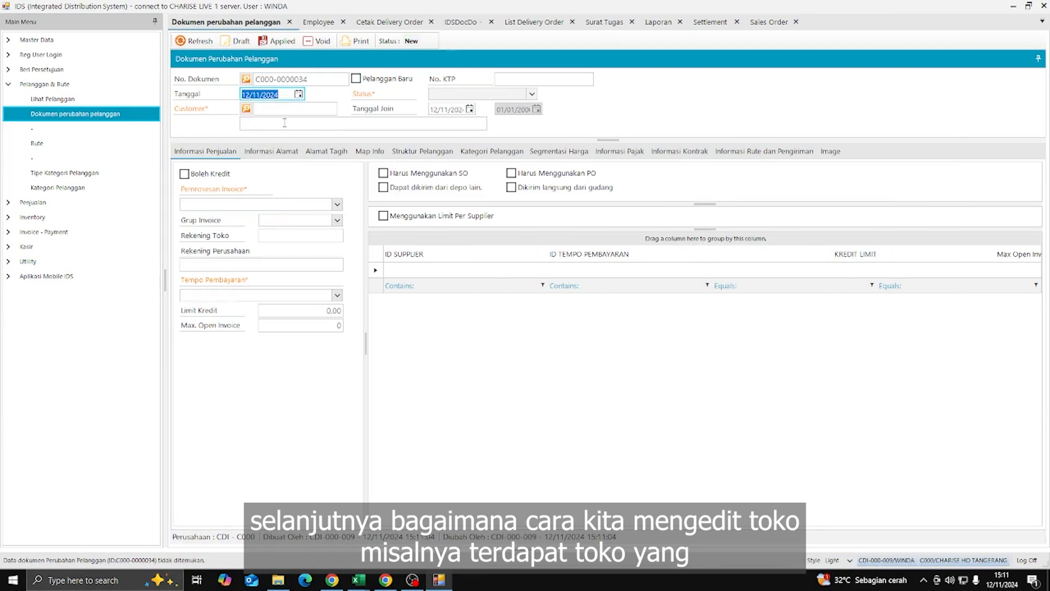
# - Load customer TOKO INDAH 2 by searching the customer lookup for INDAH and ID C
pyautogui.click(285, 124)
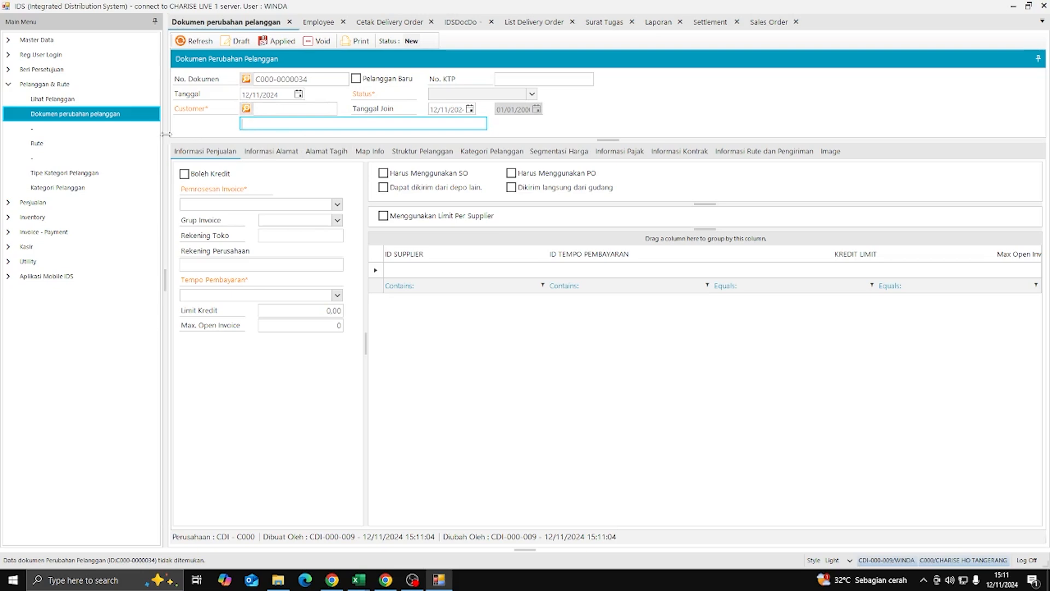
pyautogui.click(246, 109)
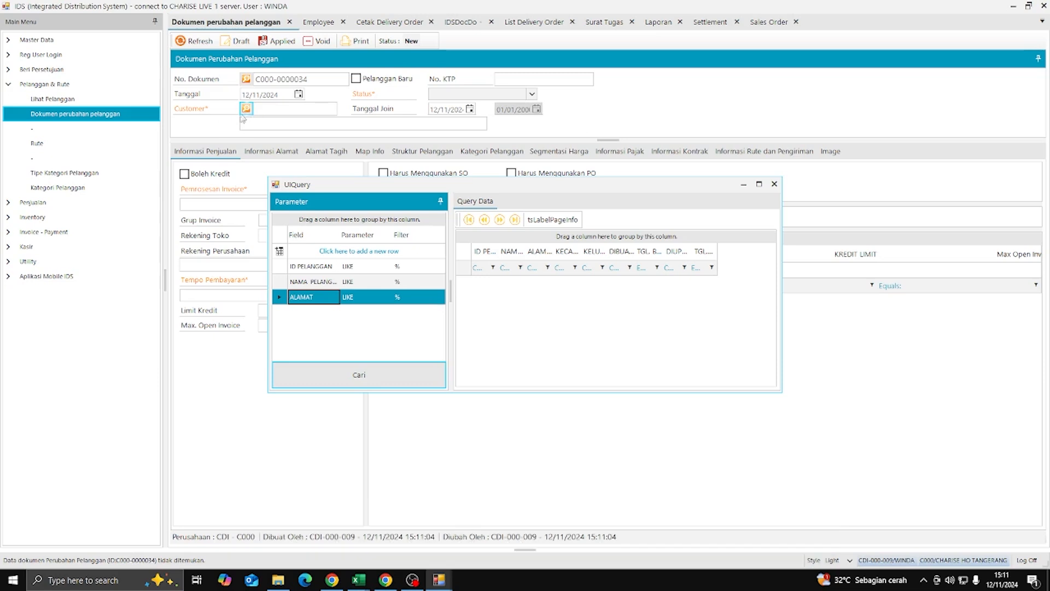
pyautogui.click(417, 283)
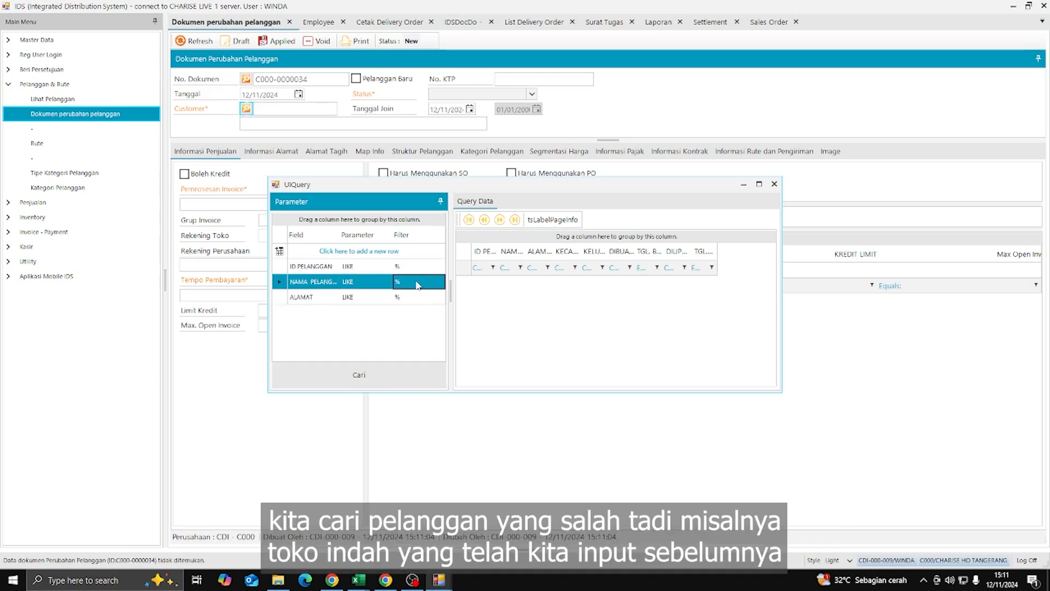
pyautogui.write('IND')
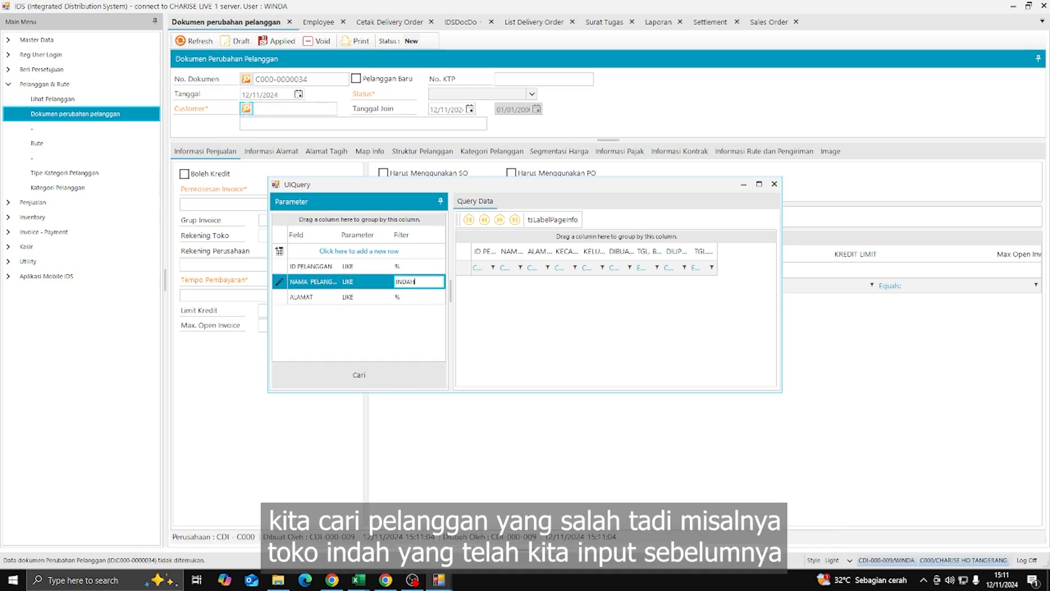
pyautogui.write('AH')
pyautogui.press('Return')
pyautogui.click(408, 267)
pyautogui.write('C00')
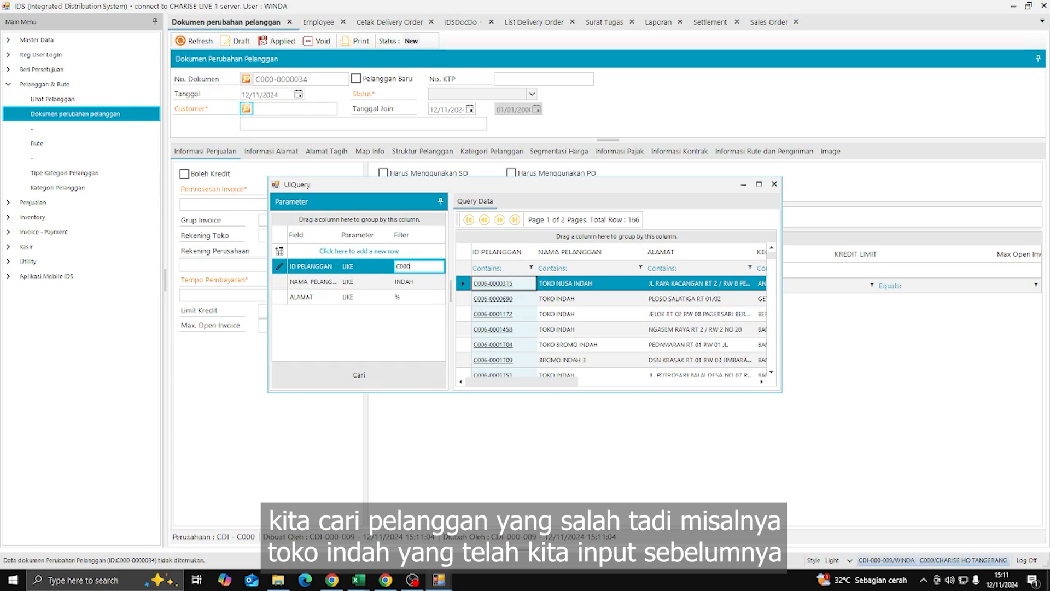
pyautogui.press('Return')
pyautogui.click(544, 287)
pyautogui.doubleClick(544, 290)
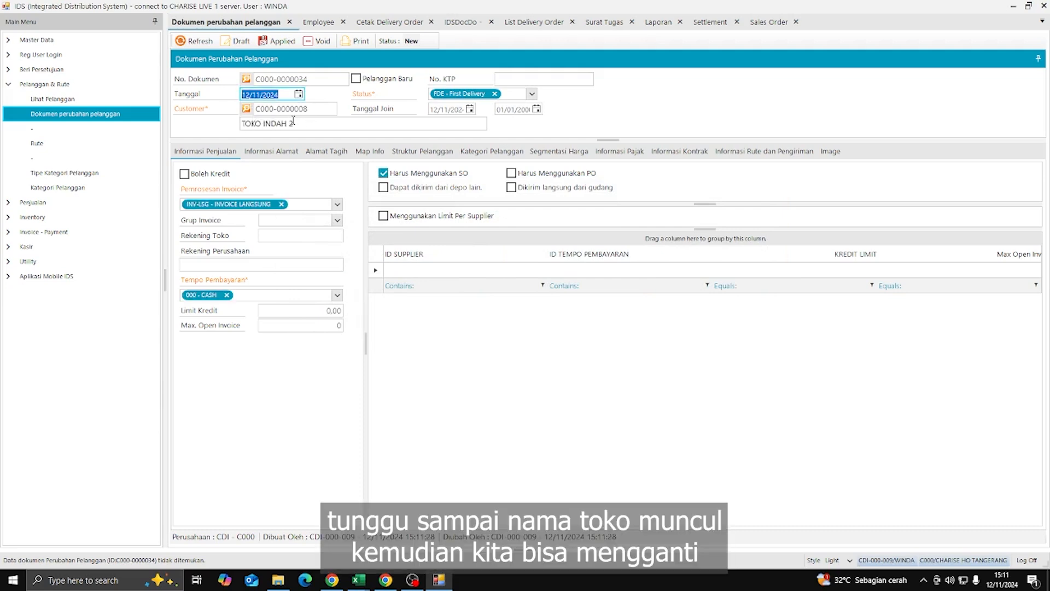
# - Update TOKO INDAH 2's first phone number and first contact person in the address details
pyautogui.click(271, 151)
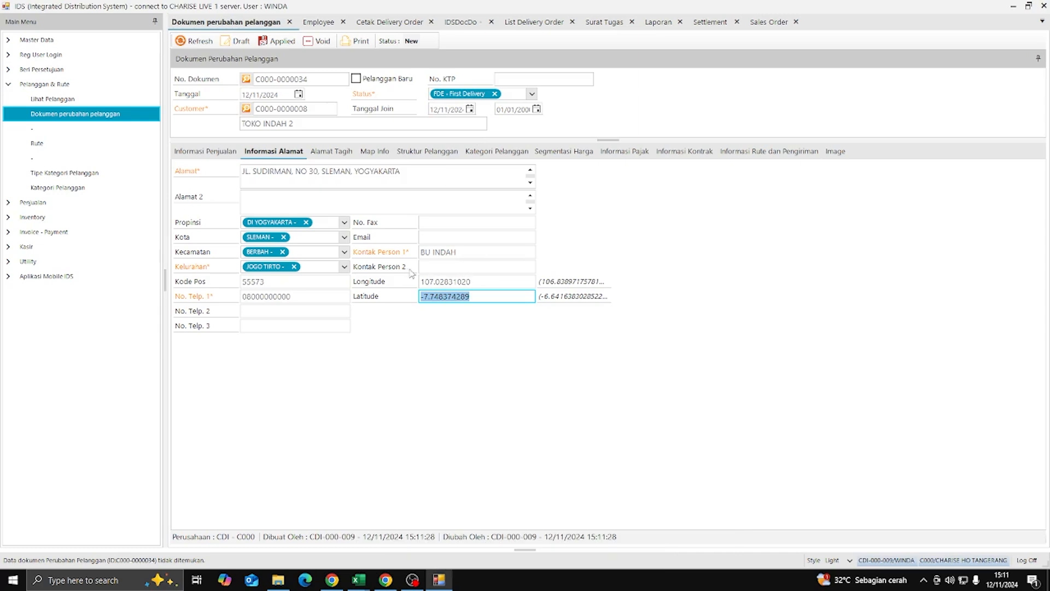
pyautogui.click(304, 299)
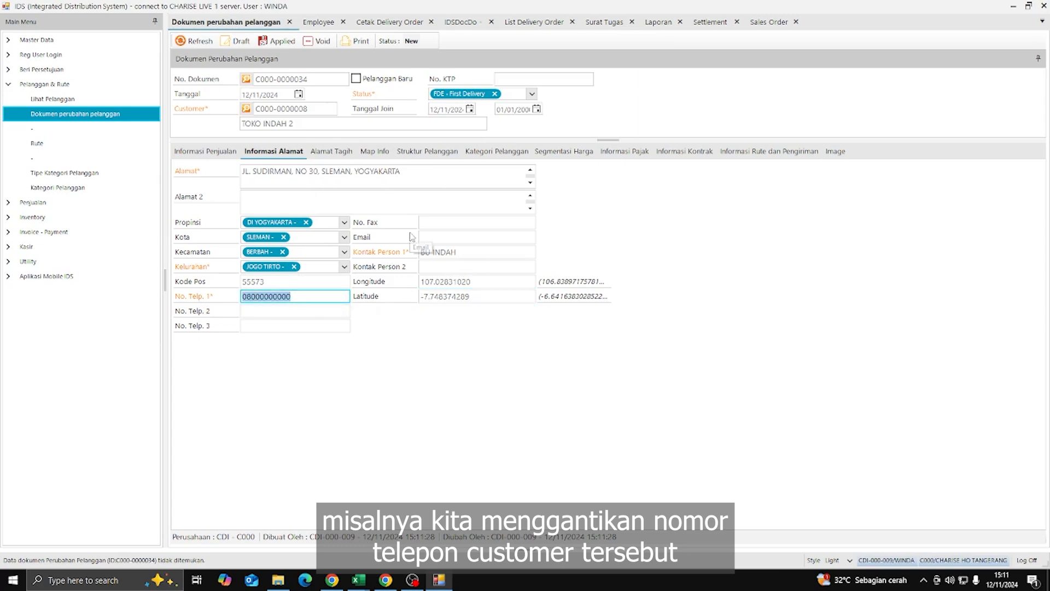
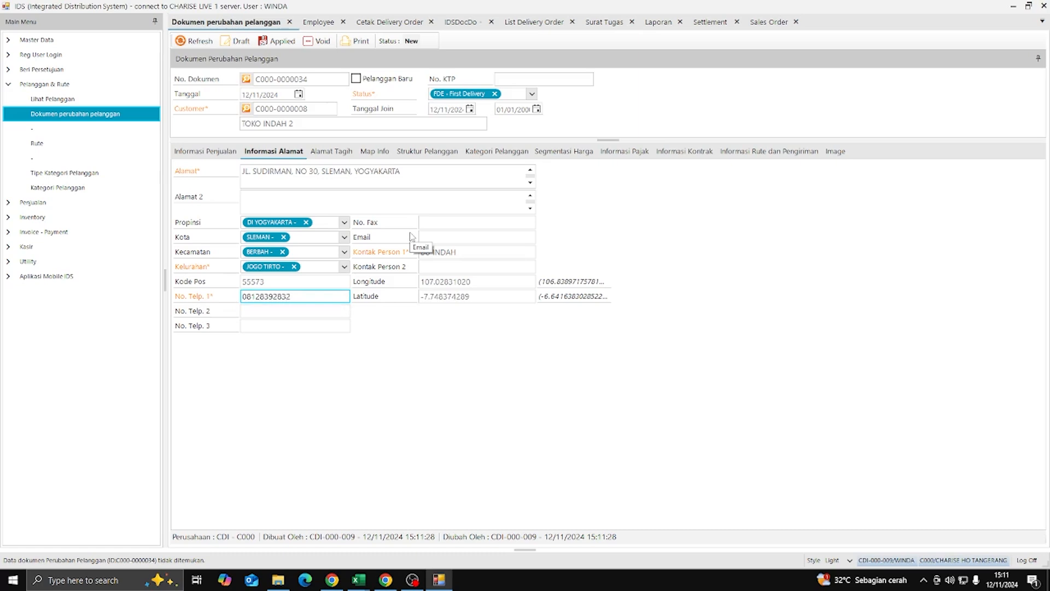
pyautogui.click(480, 252)
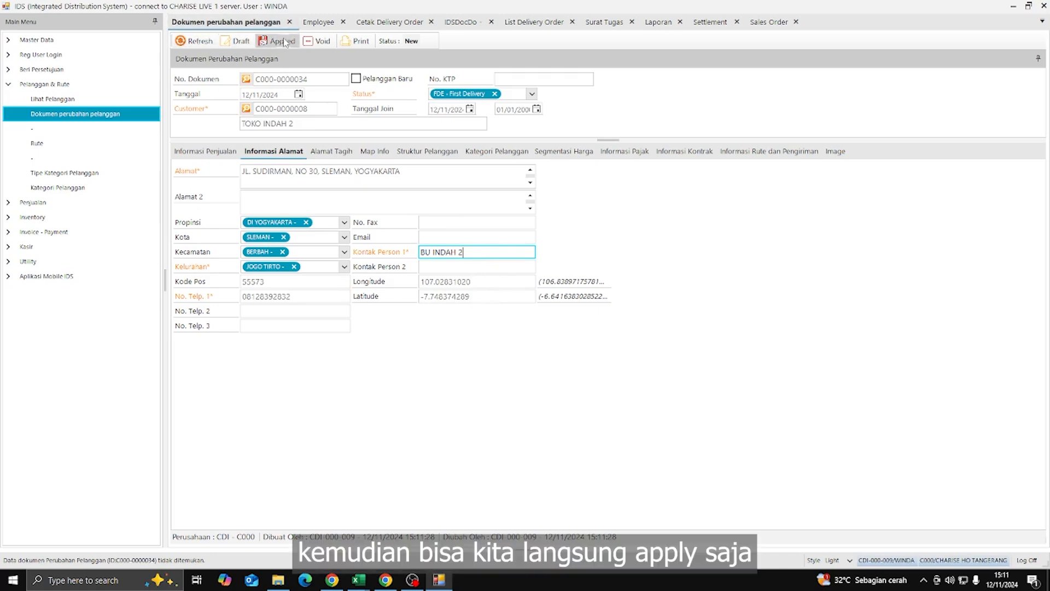
pyautogui.click(235, 157)
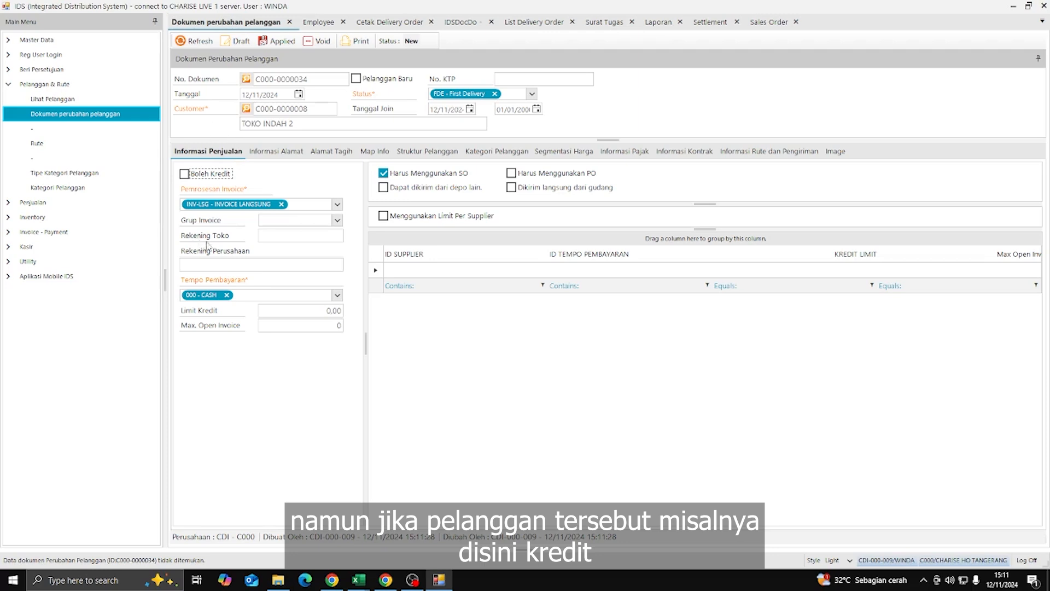
pyautogui.click(273, 151)
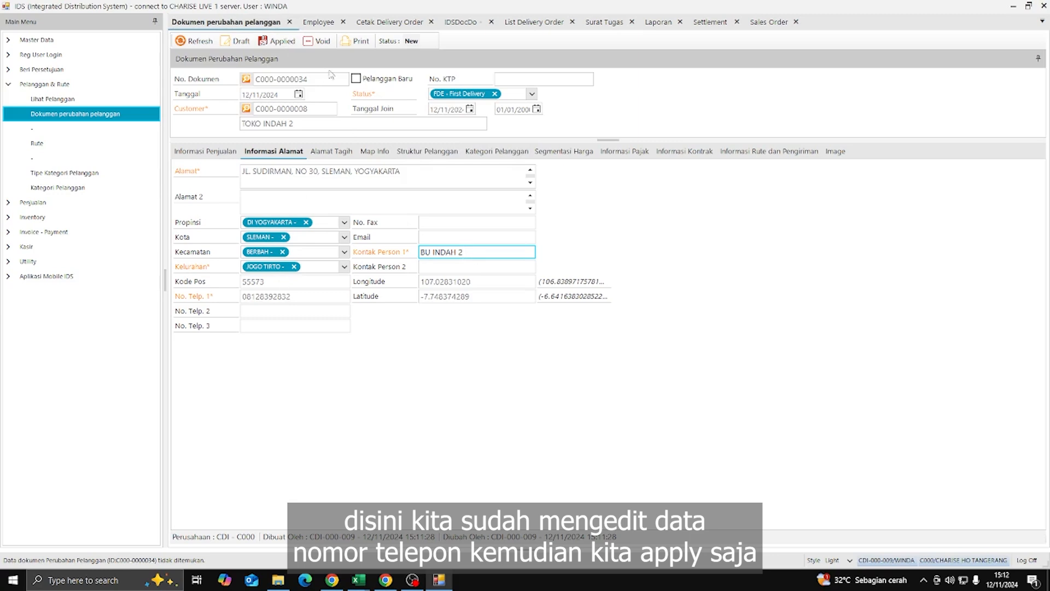
pyautogui.click(287, 42)
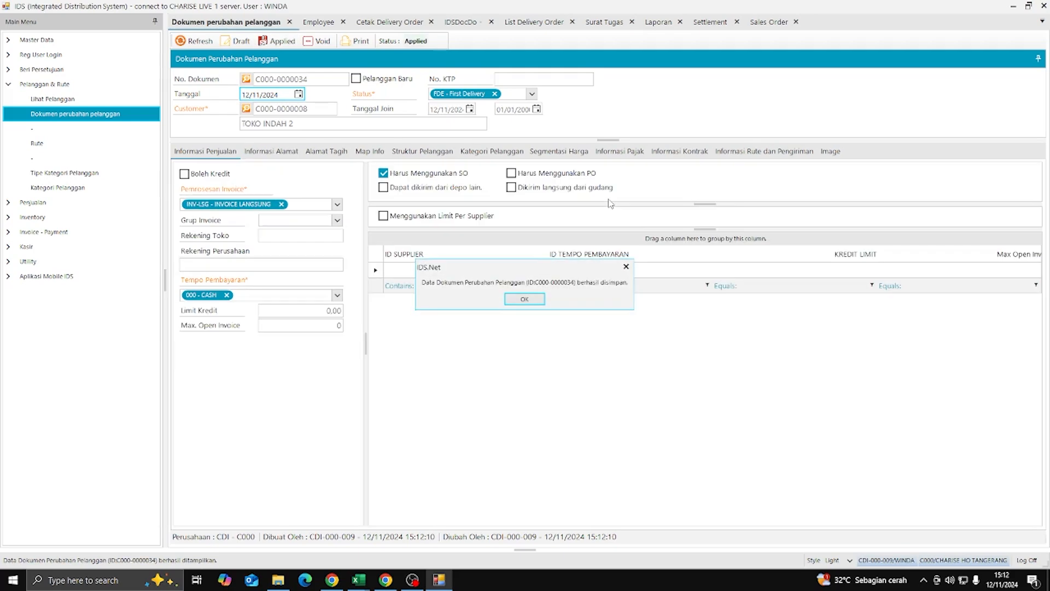
pyautogui.click(525, 297)
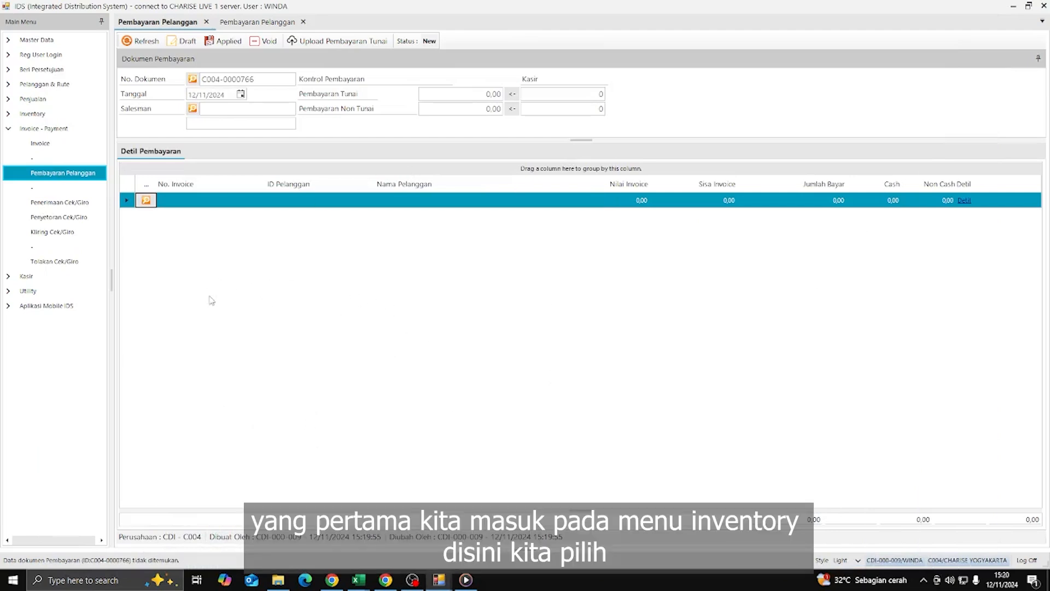
pyautogui.click(81, 174)
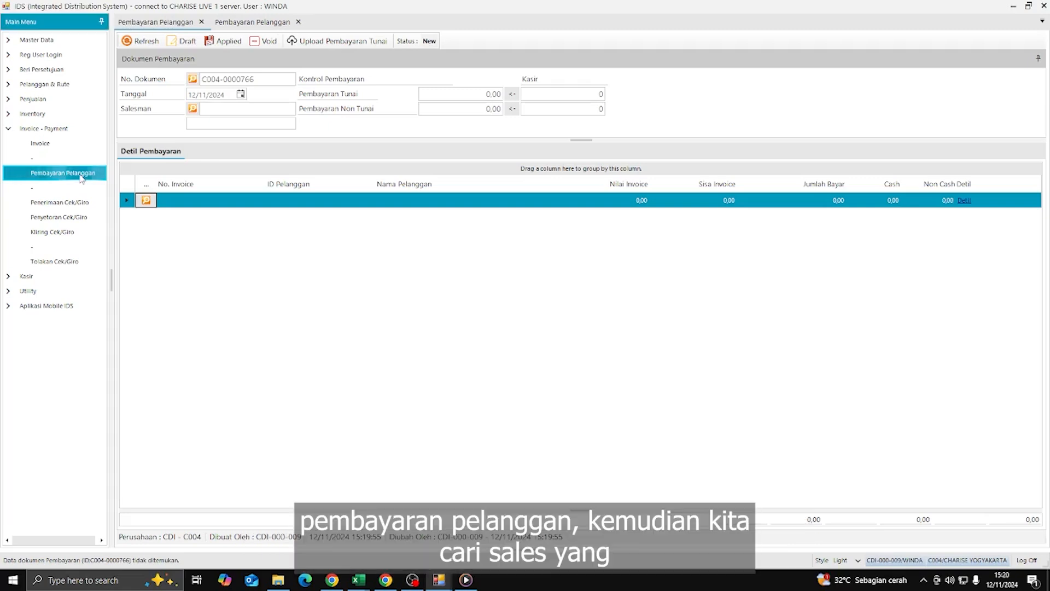
pyautogui.click(194, 109)
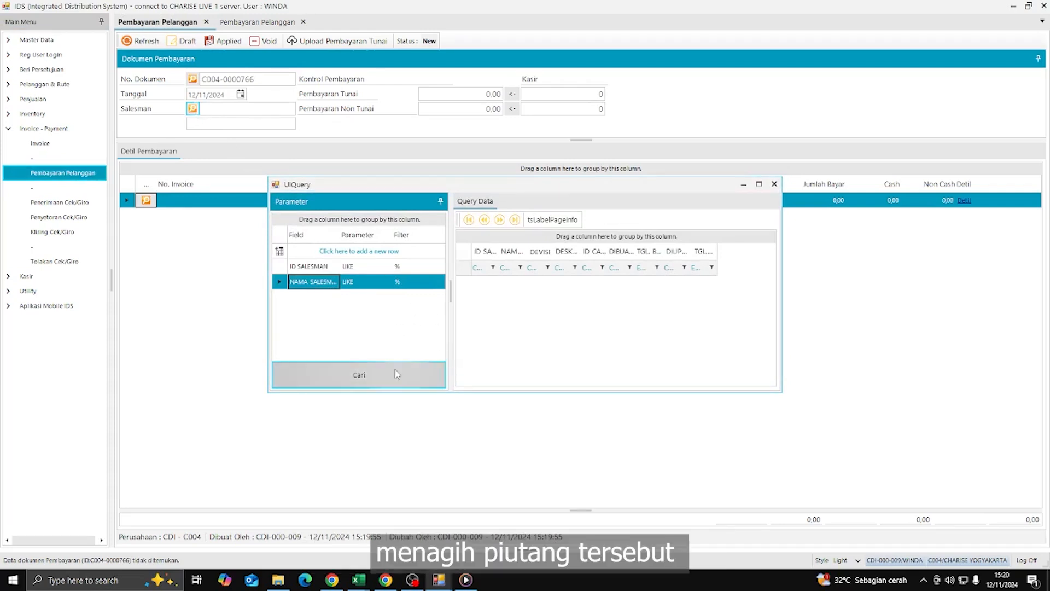
pyautogui.click(413, 284)
pyautogui.write('widiono')
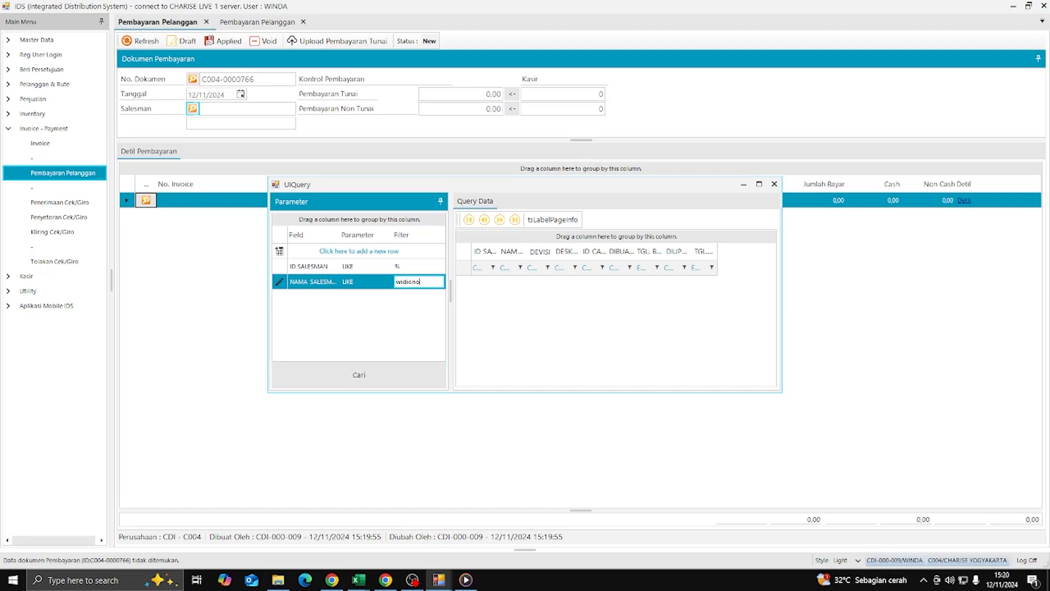
pyautogui.press('Return')
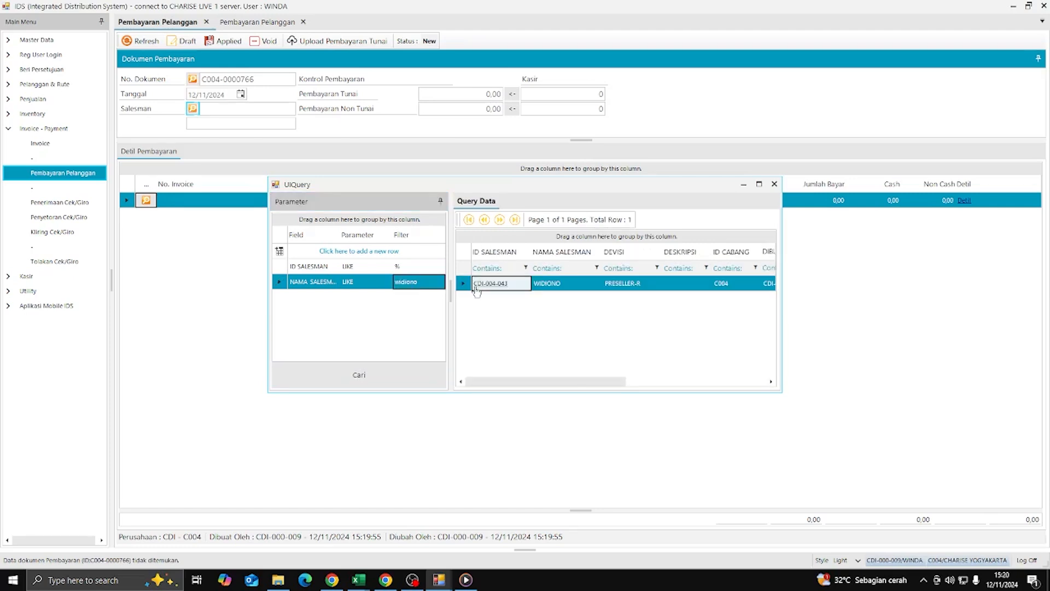
pyautogui.doubleClick(472, 284)
pyautogui.click(481, 96)
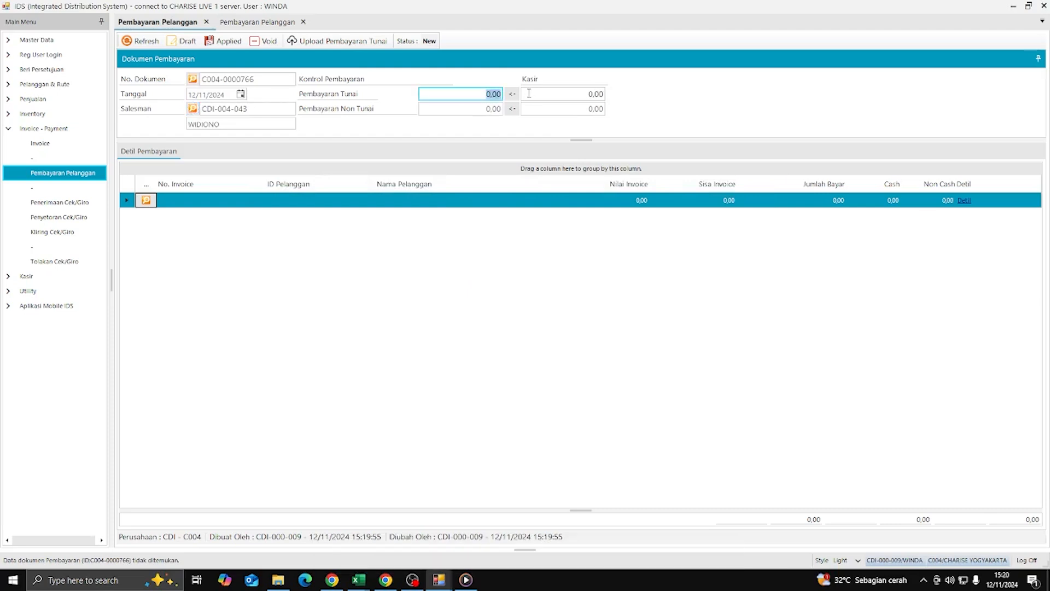
# - Enter 1100000 as the cash payment amount
pyautogui.write('1100000')
pyautogui.doubleClick(487, 94)
pyautogui.press('Tab')
pyautogui.click(483, 296)
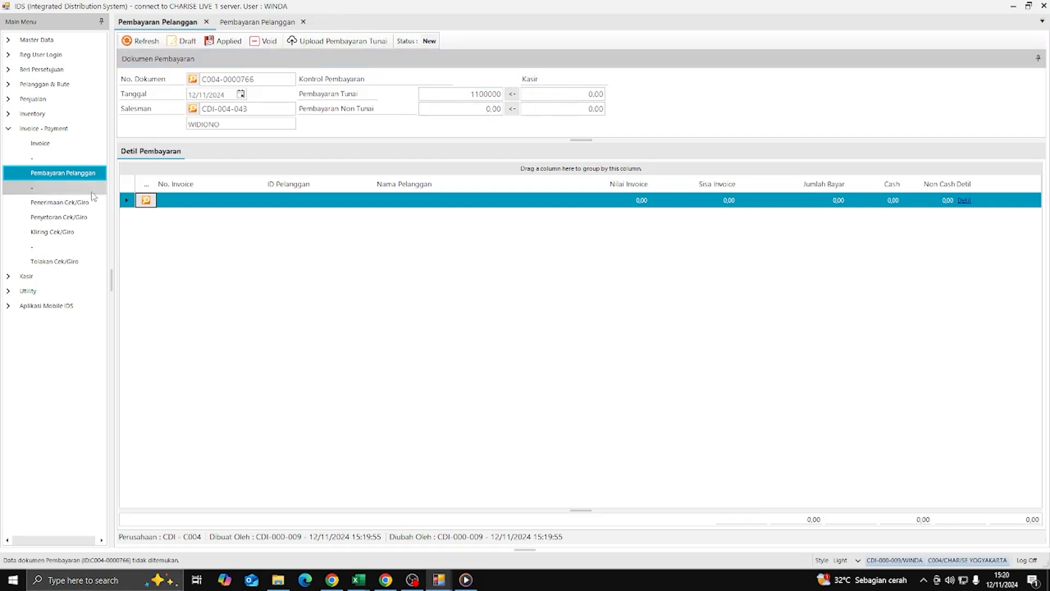
# - Add the customer's invoice with 1.110.000,00 outstanding as a payment detail line
pyautogui.click(146, 200)
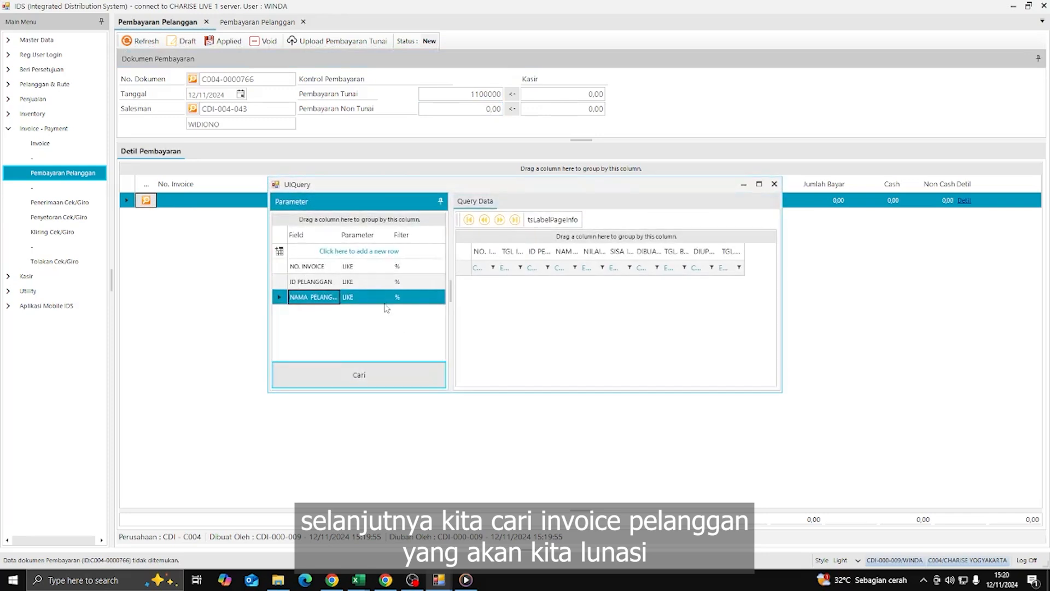
pyautogui.click(421, 301)
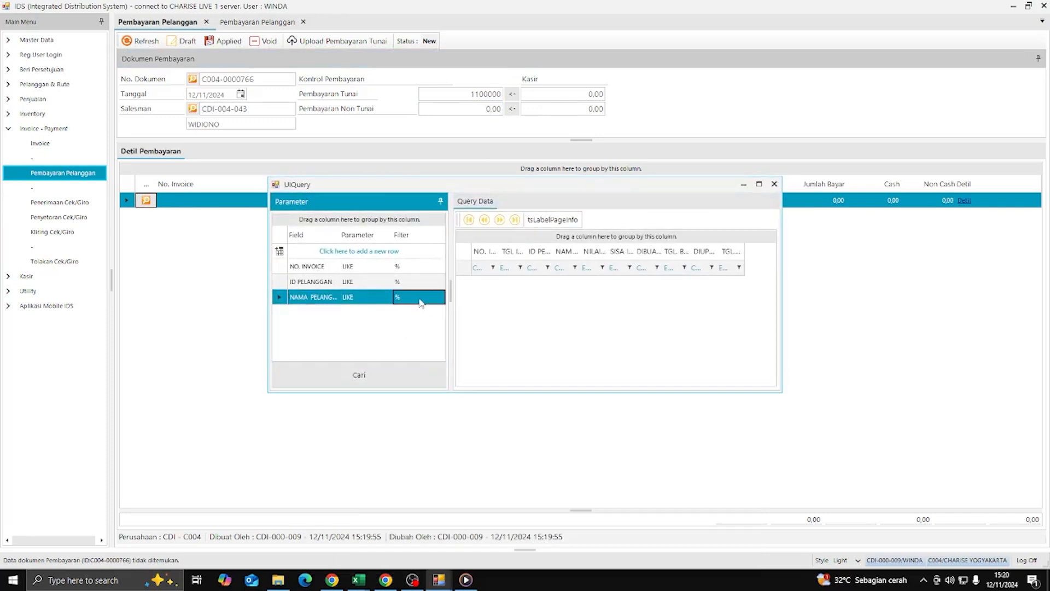
pyautogui.write('di')
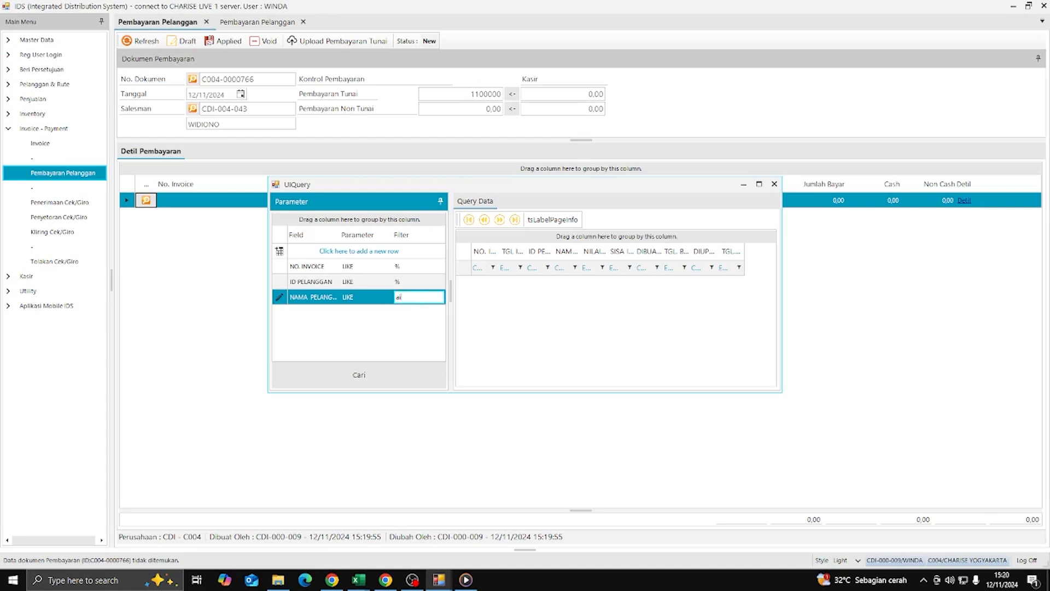
pyautogui.write('sya')
pyautogui.press('Return')
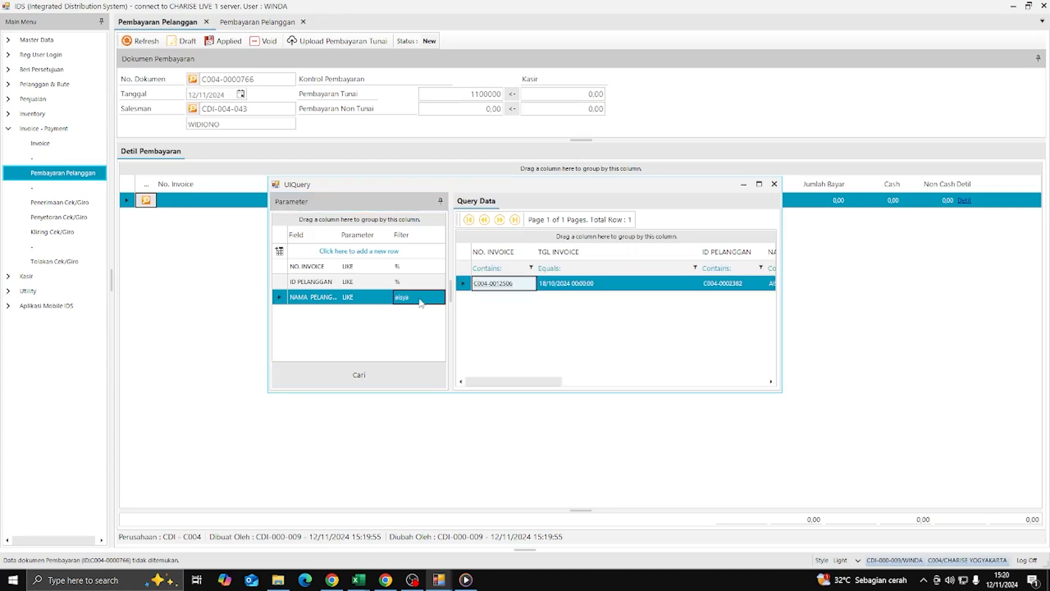
pyautogui.doubleClick(591, 284)
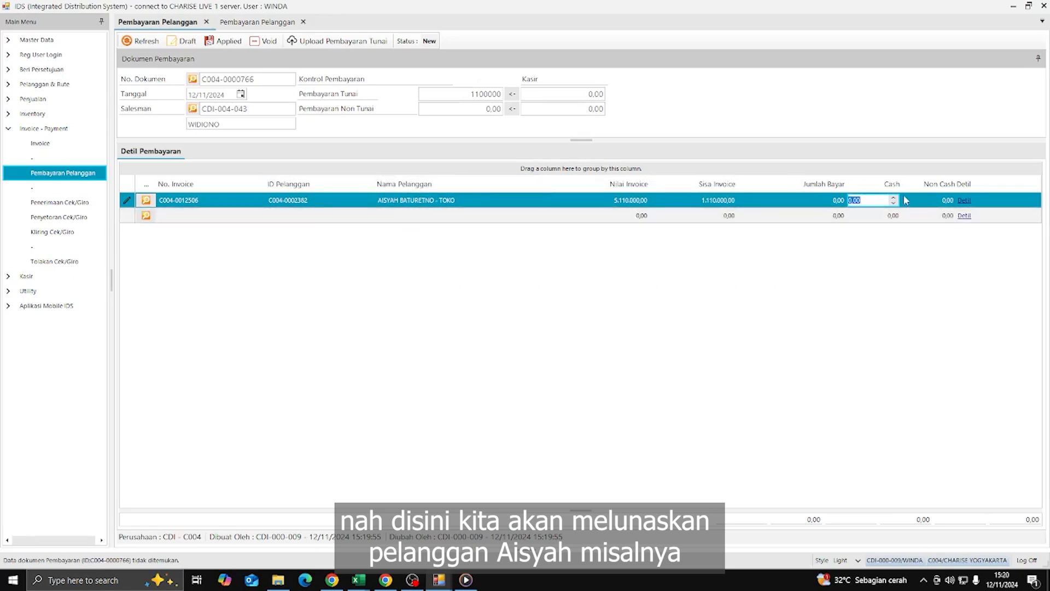
pyautogui.click(963, 200)
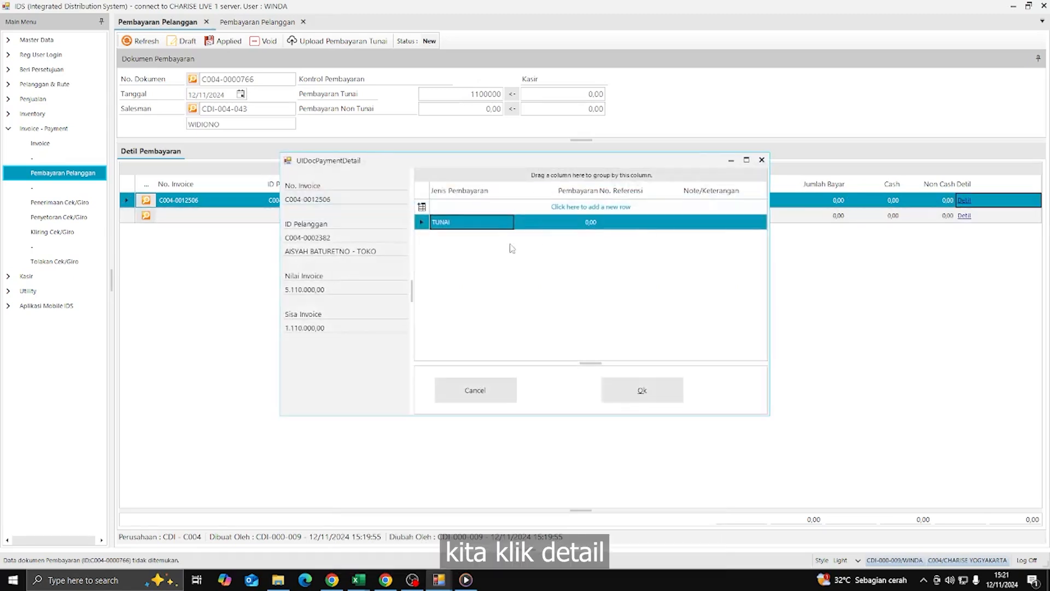
pyautogui.click(479, 225)
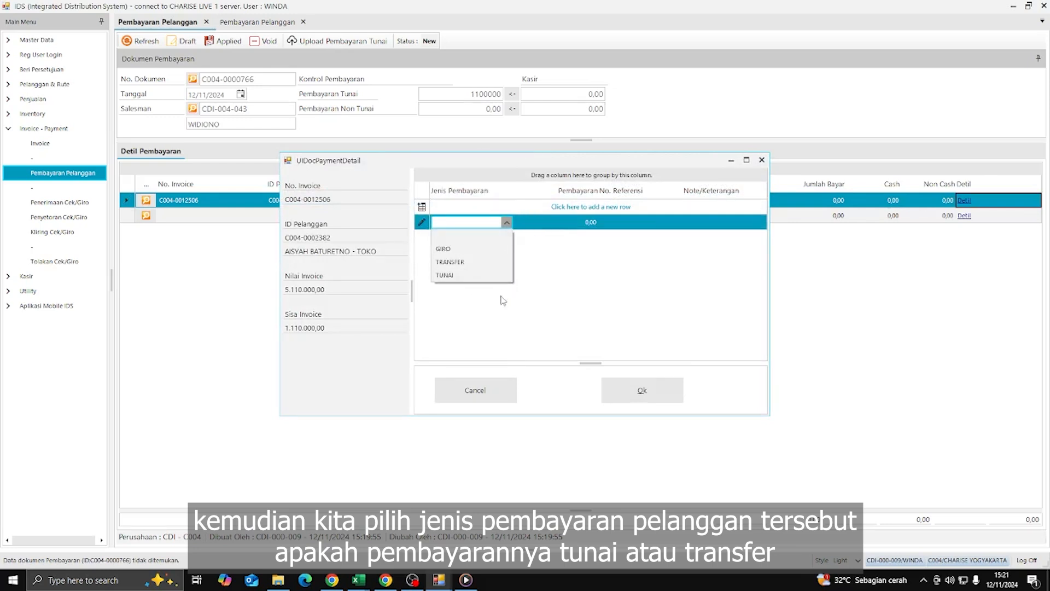
pyautogui.click(489, 265)
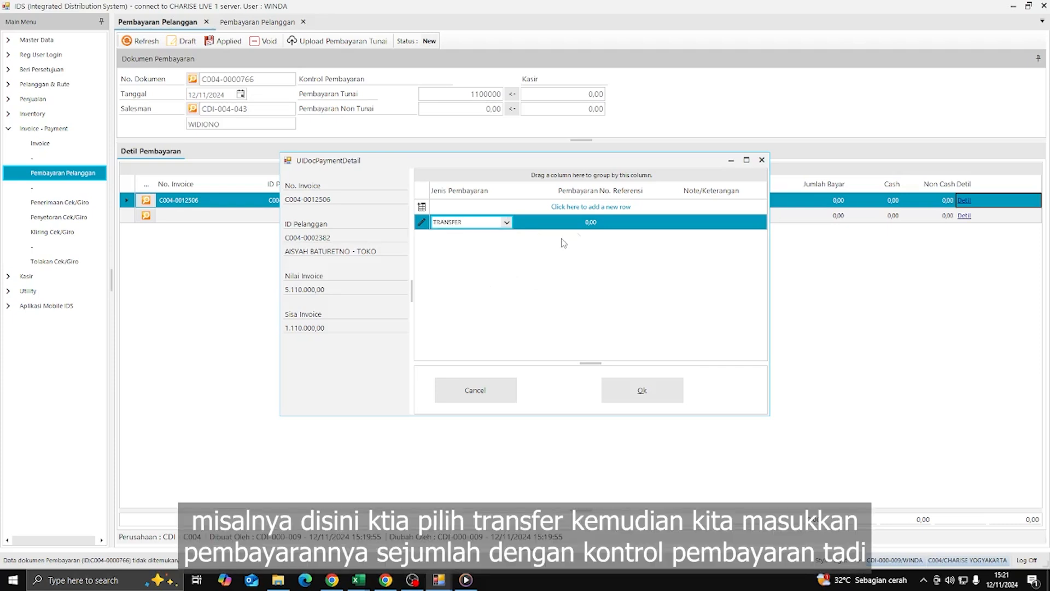
pyautogui.click(581, 224)
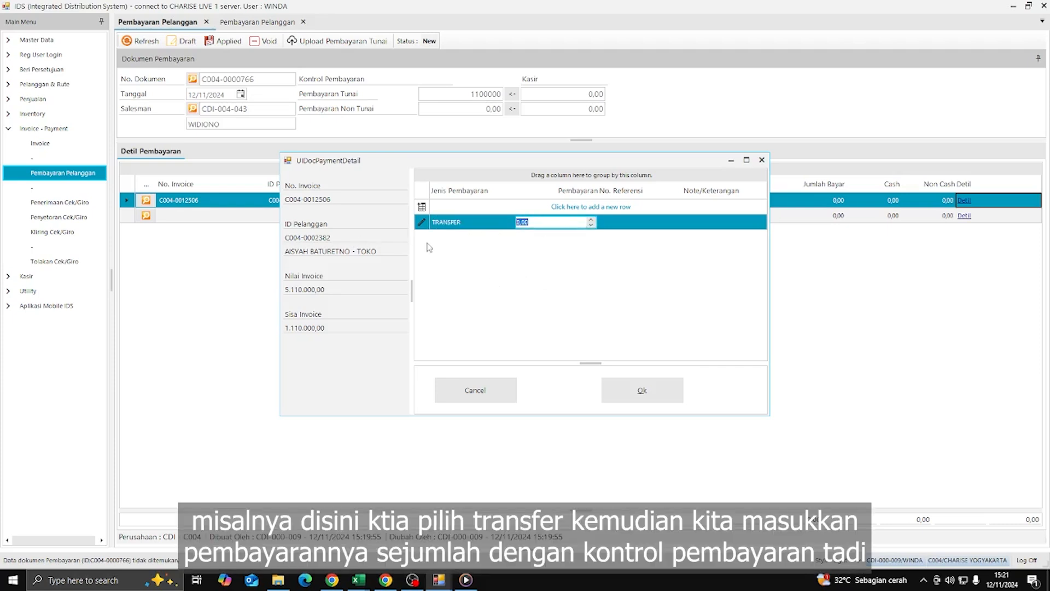
pyautogui.write('1100000')
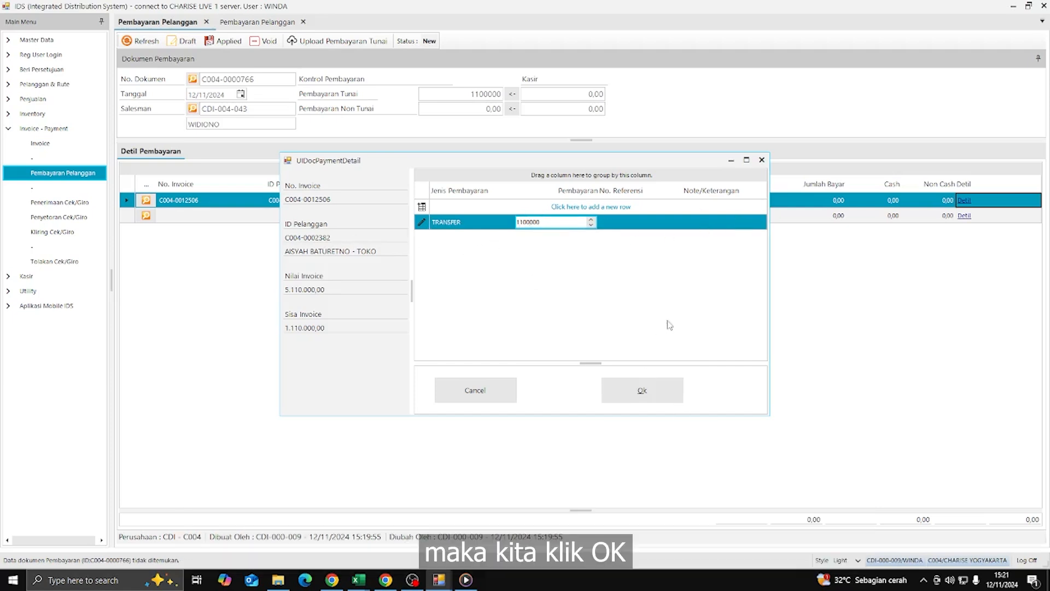
pyautogui.click(645, 389)
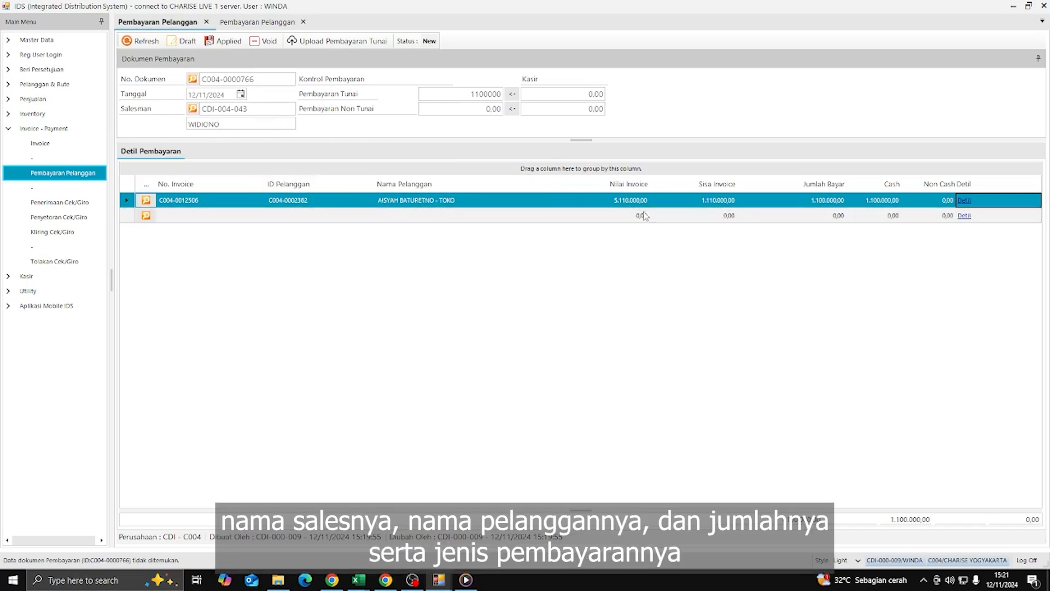
pyautogui.click(964, 200)
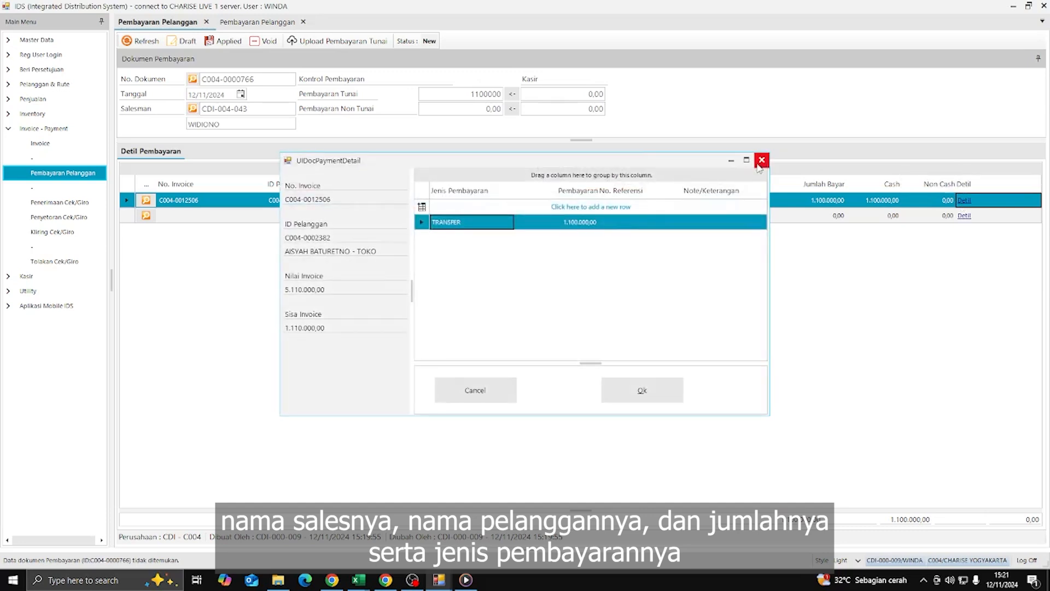
pyautogui.click(761, 160)
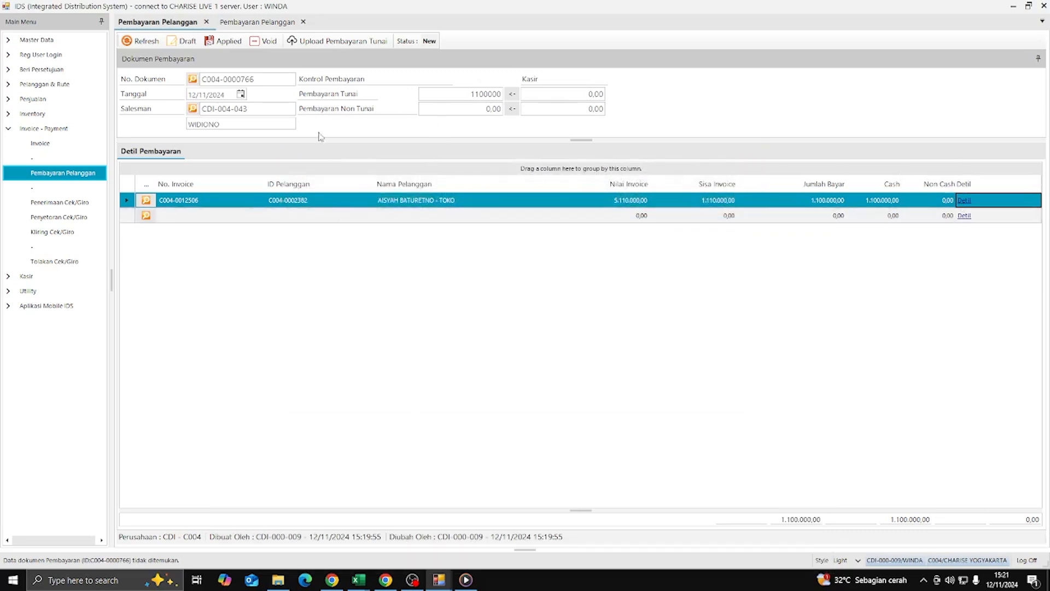
pyautogui.click(176, 44)
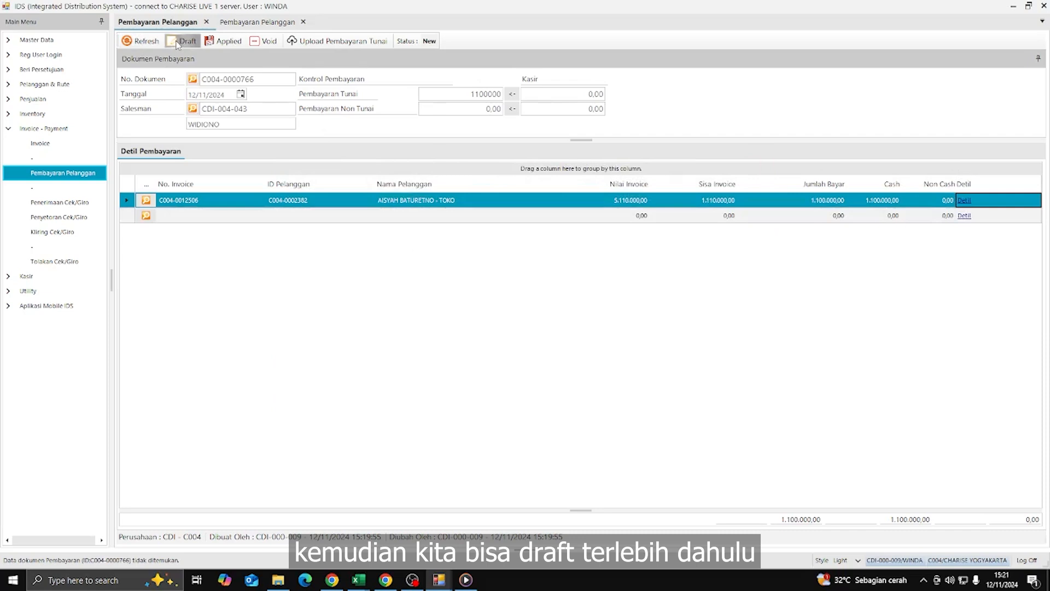
pyautogui.click(504, 299)
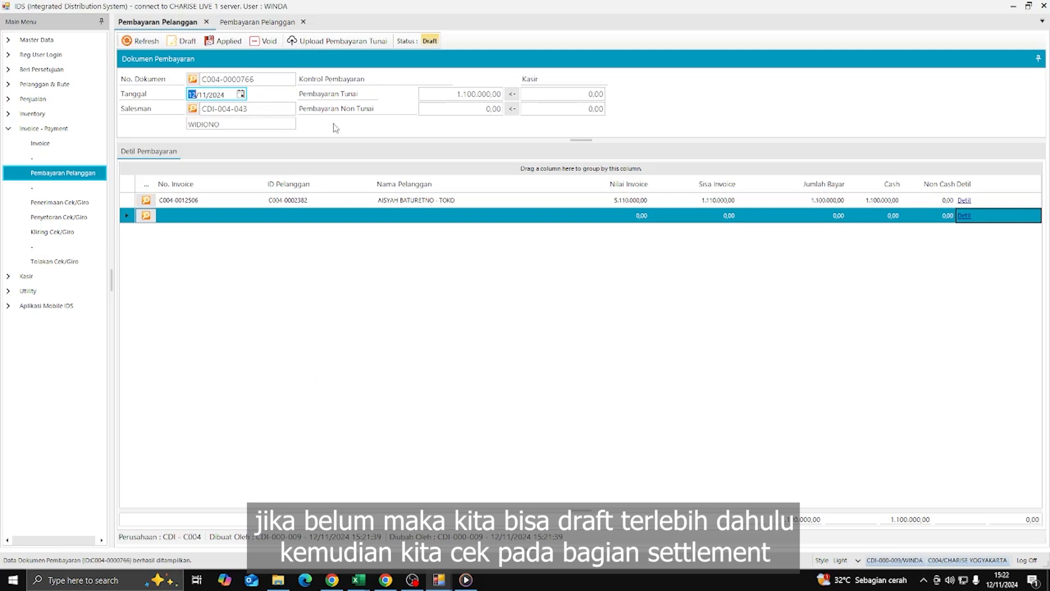
# - Open the Settlement form from Utility and refresh its rows for the date range
pyautogui.click(27, 291)
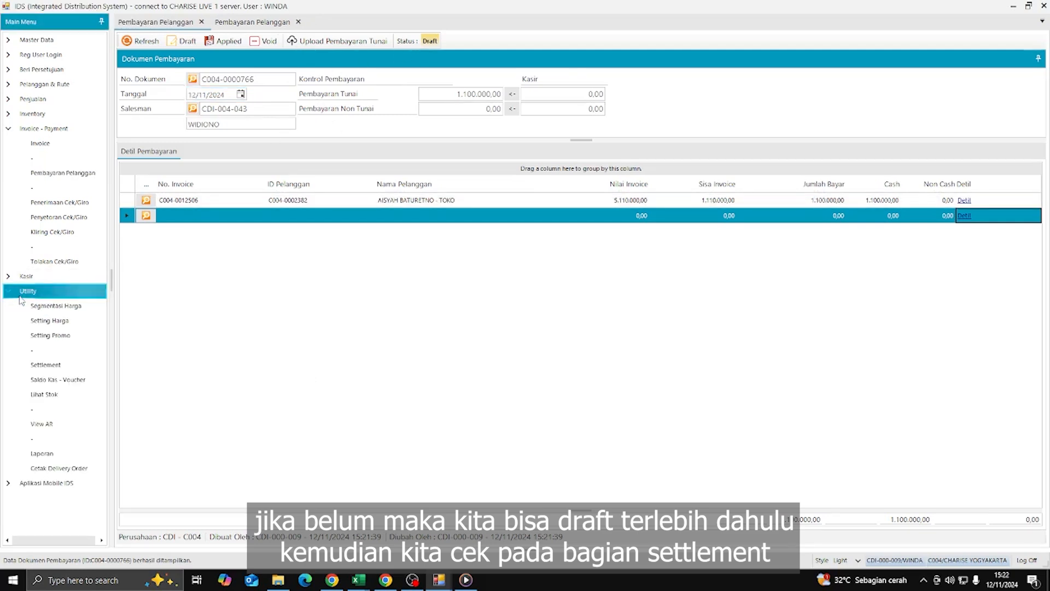
pyautogui.click(46, 365)
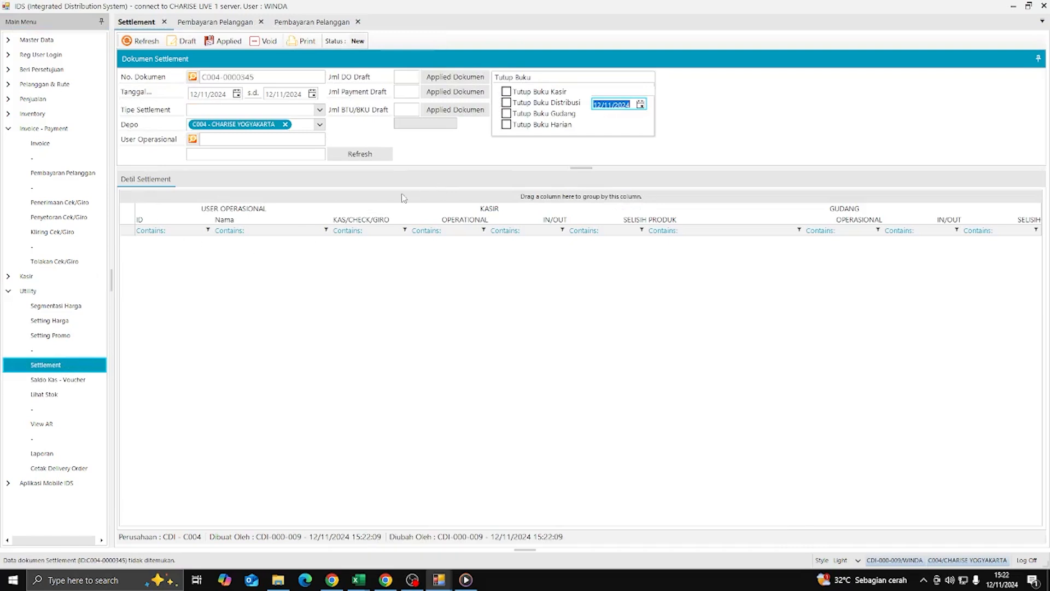
pyautogui.click(379, 158)
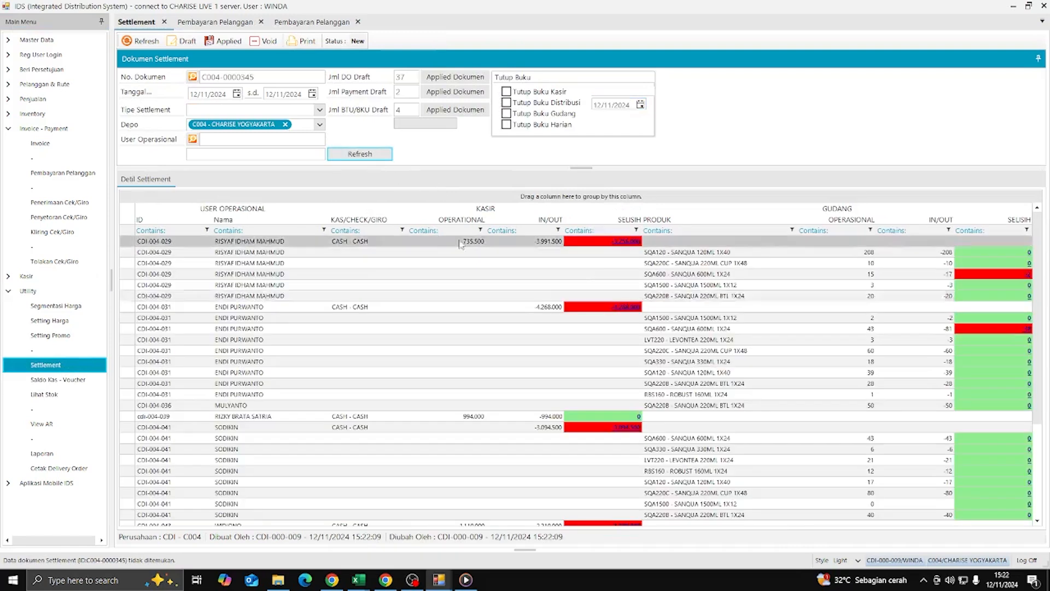
pyautogui.scroll(-1, 610, 279)
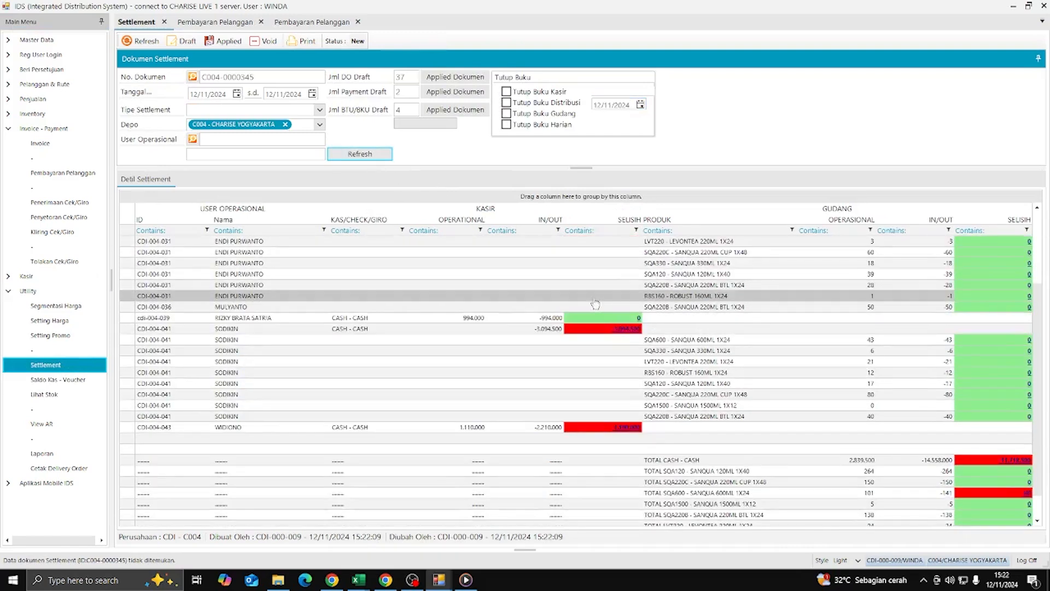
pyautogui.scroll(-1, 596, 300)
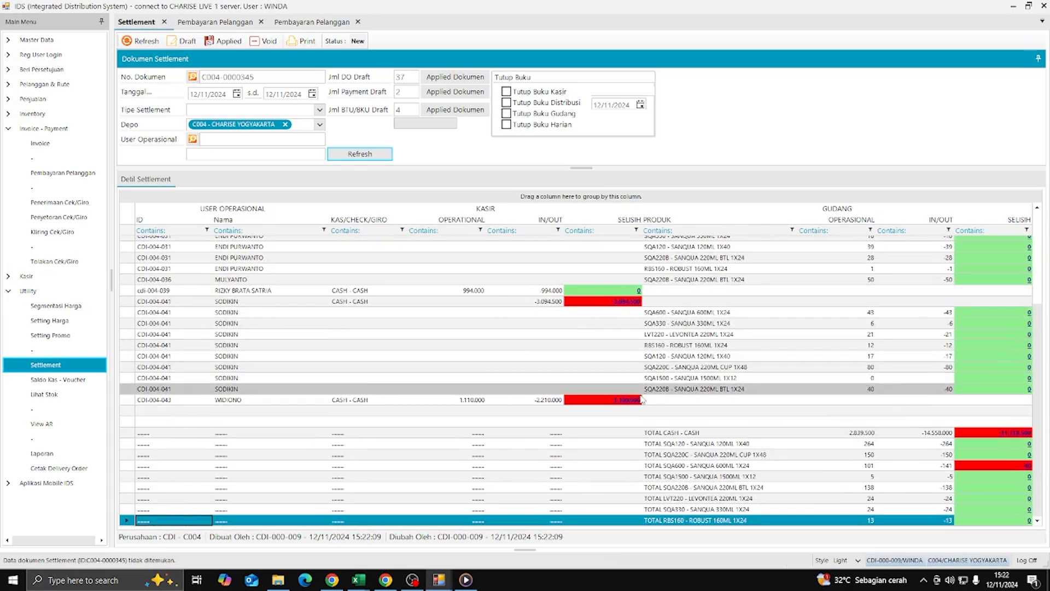
pyautogui.click(628, 400)
pyautogui.click(331, 265)
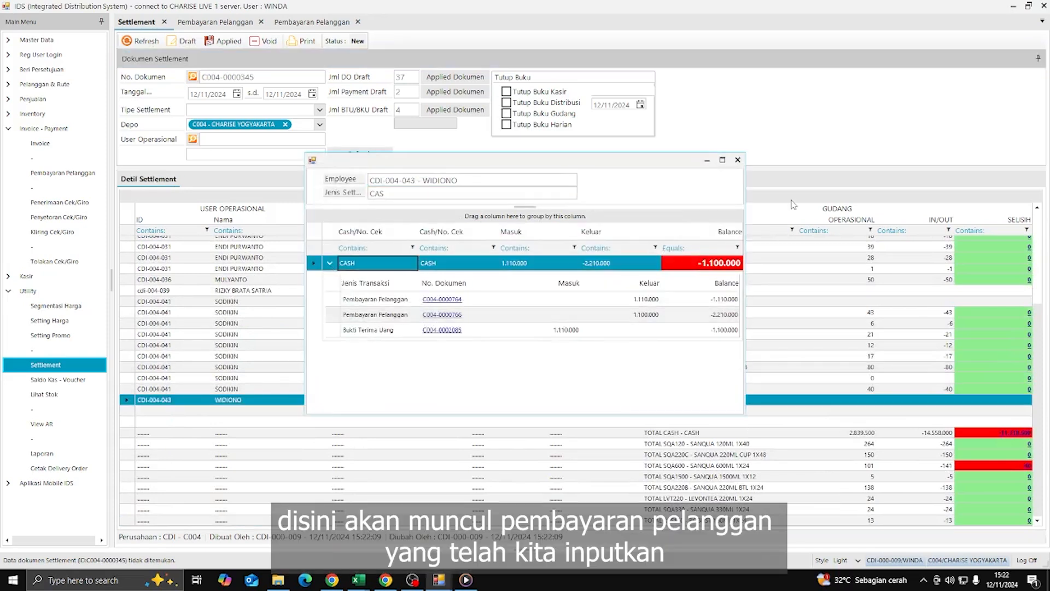
pyautogui.click(738, 160)
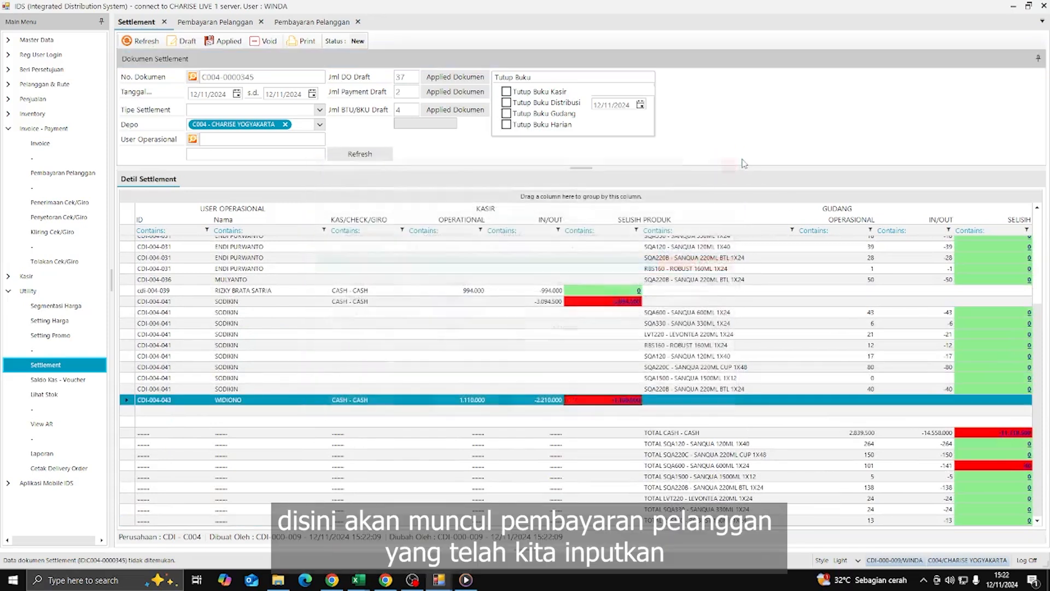
pyautogui.click(232, 25)
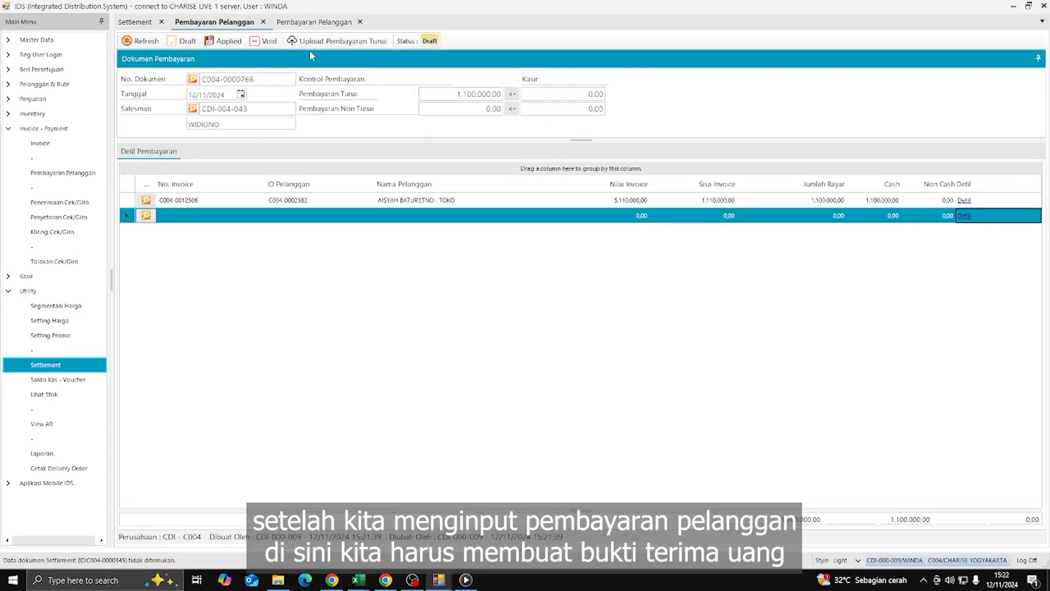
# - Start a new BTU cash receipt and assign the salesman found by name search
pyautogui.click(10, 276)
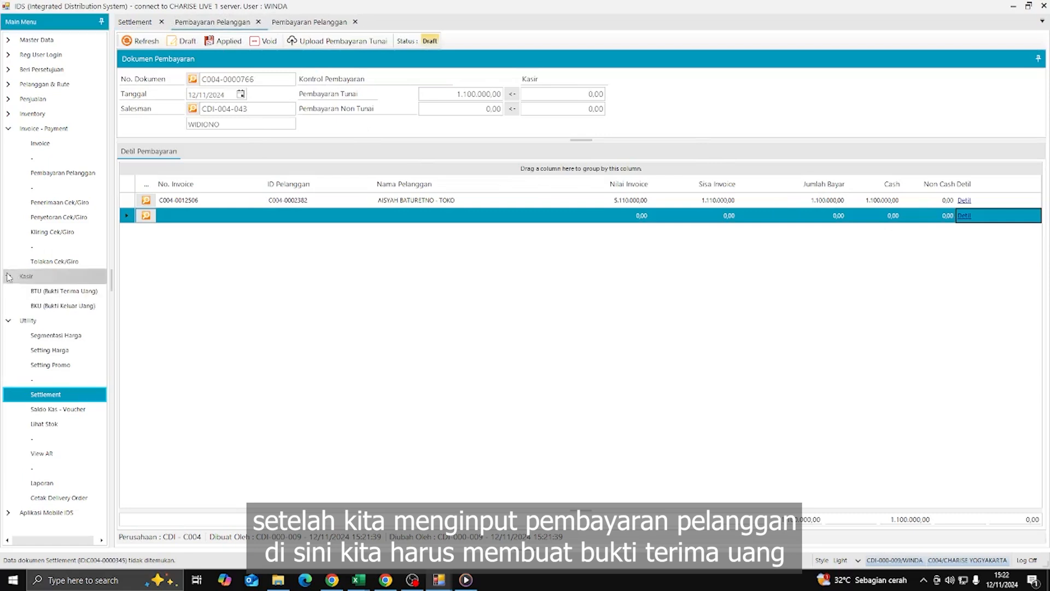
pyautogui.click(74, 292)
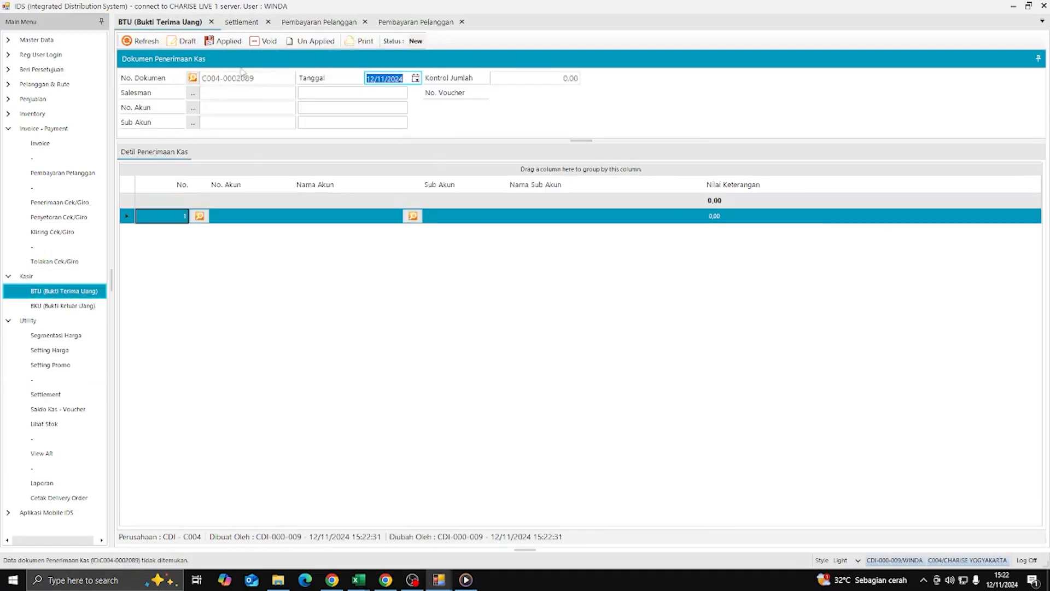
pyautogui.click(193, 92)
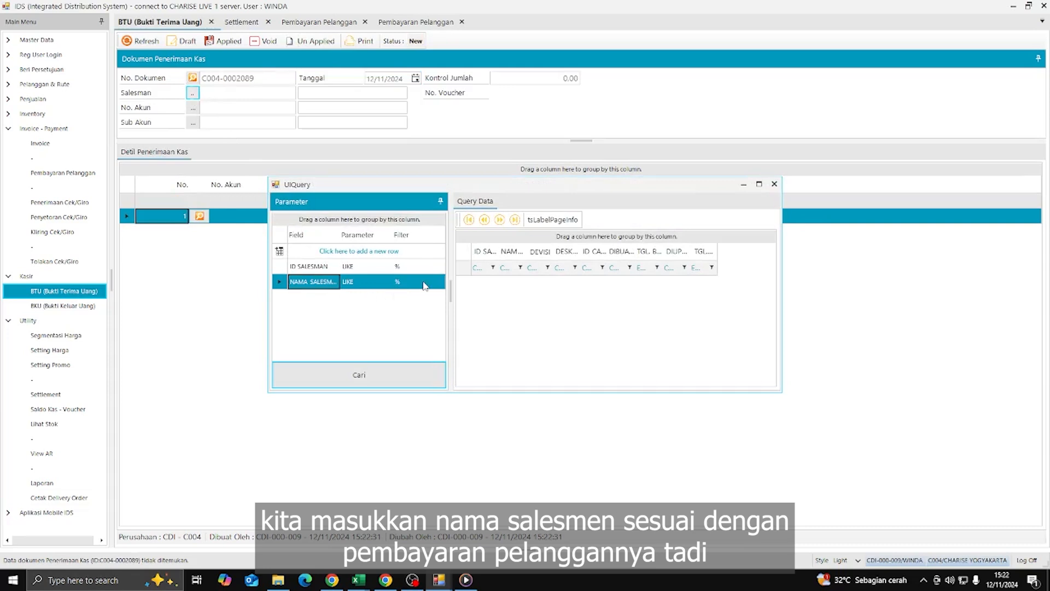
pyautogui.click(410, 287)
pyautogui.write('widio')
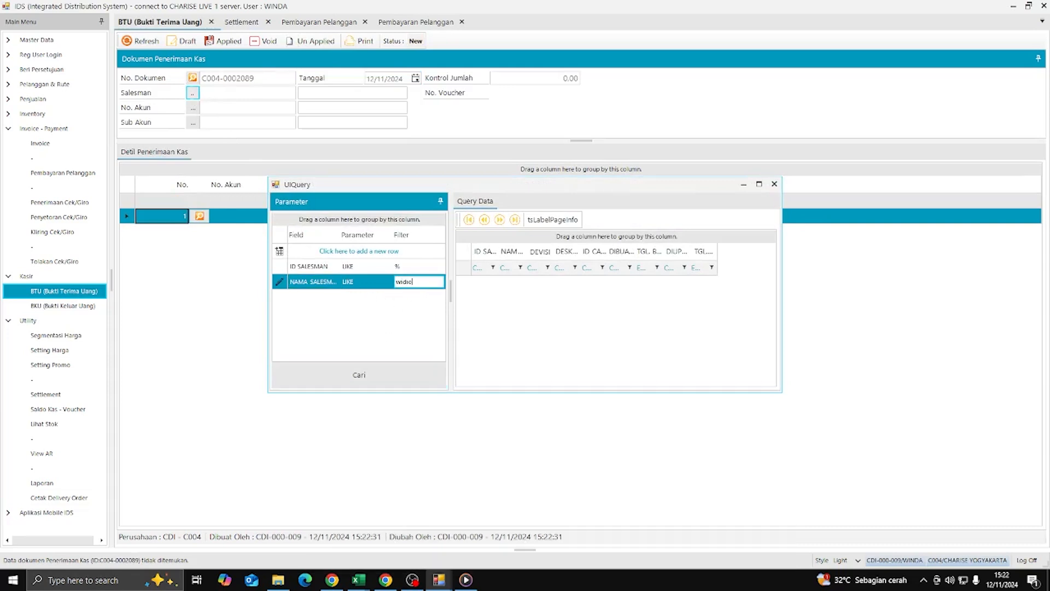
pyautogui.press('Return')
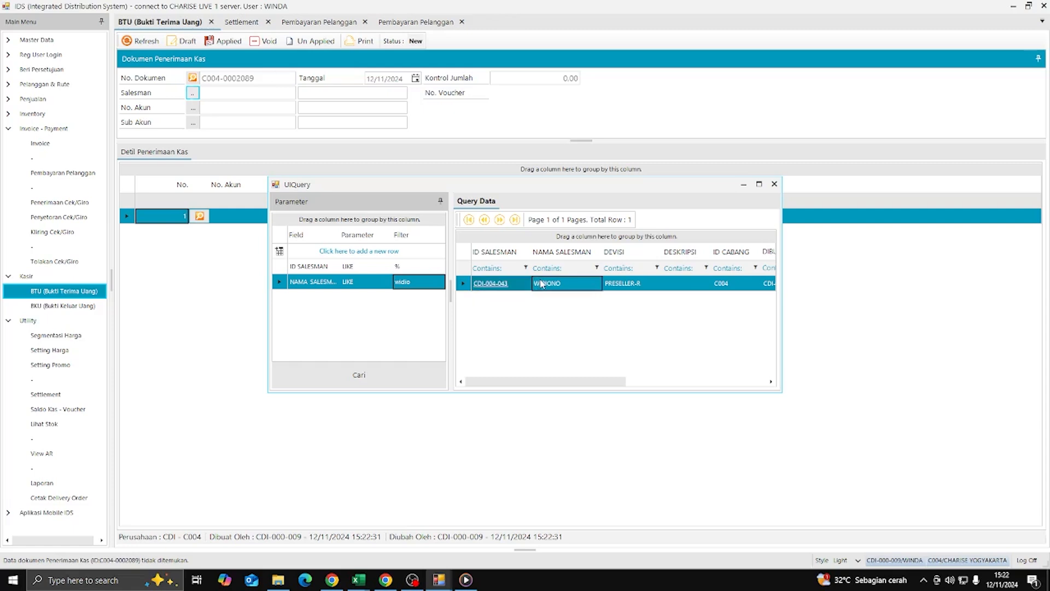
pyautogui.doubleClick(539, 283)
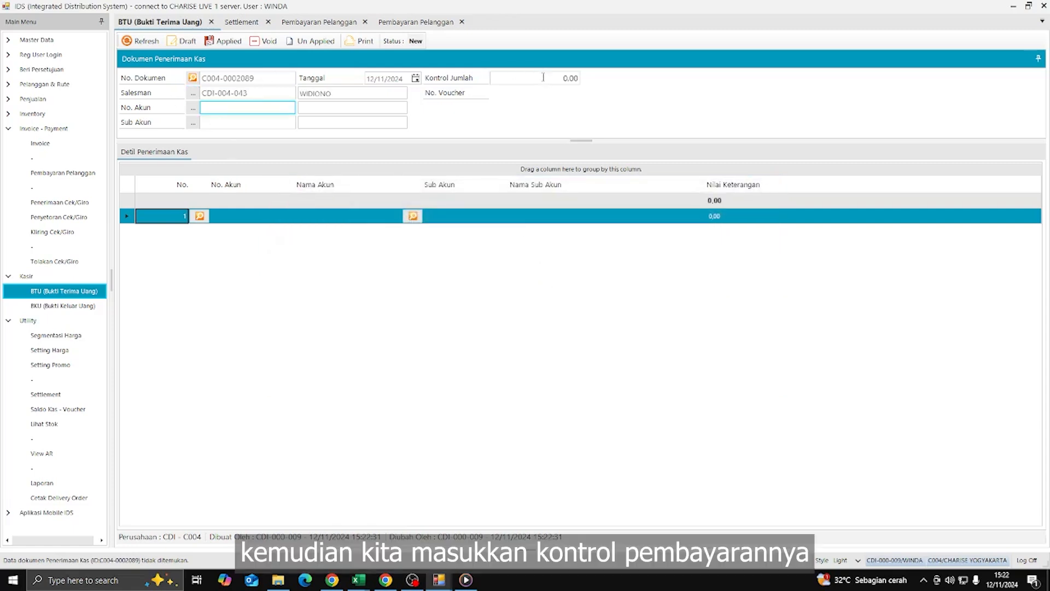
# - Set the receipt's control total to 1.100.000
pyautogui.click(562, 77)
pyautogui.press('Return')
pyautogui.click(563, 77)
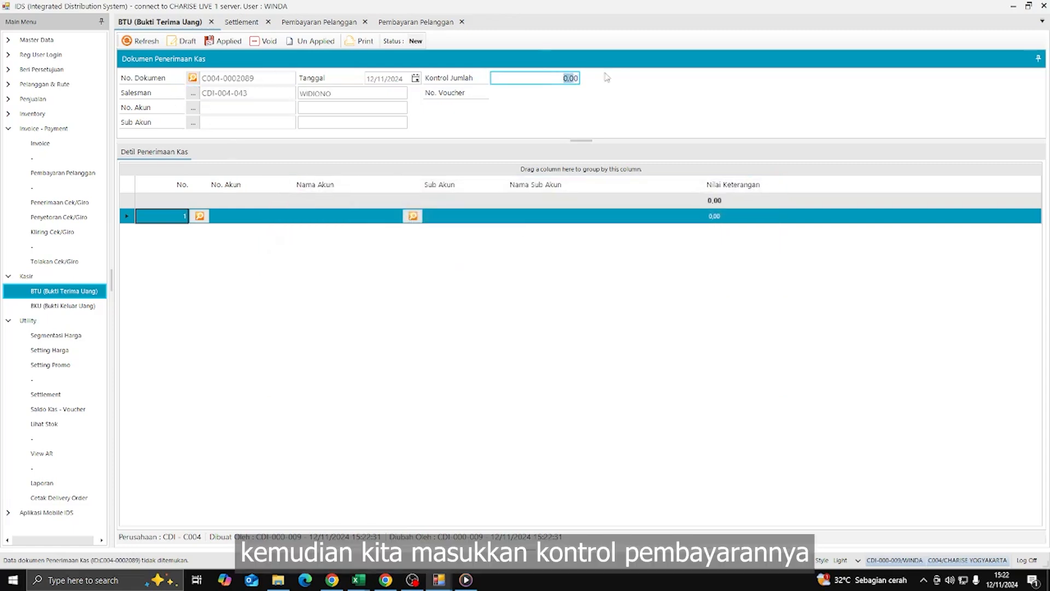
pyautogui.write('1100000')
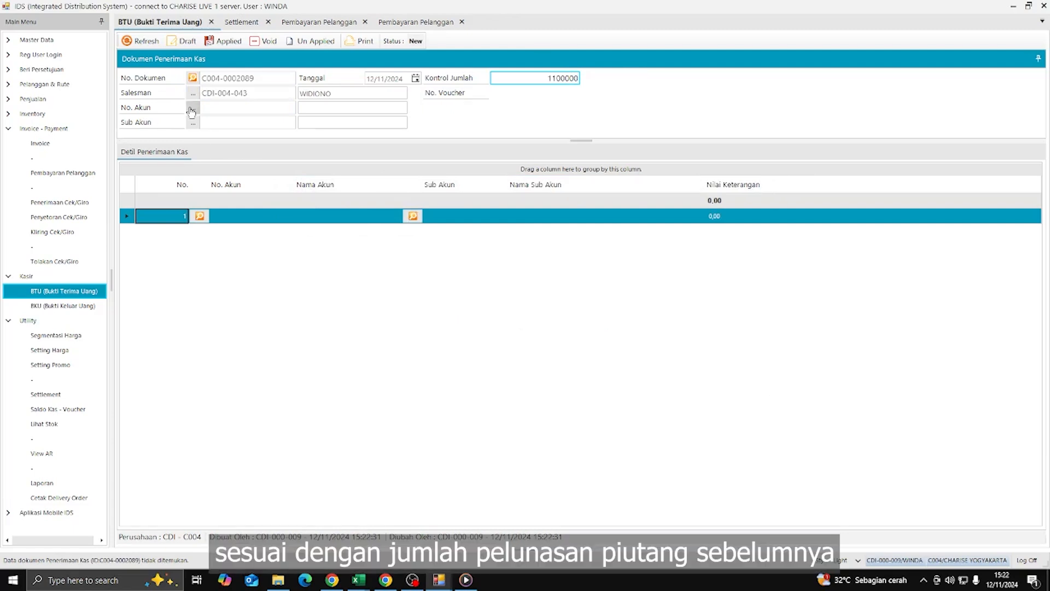
# - Set the receiving cash account to 1000.02.03 KAS BESAR HO
pyautogui.click(192, 109)
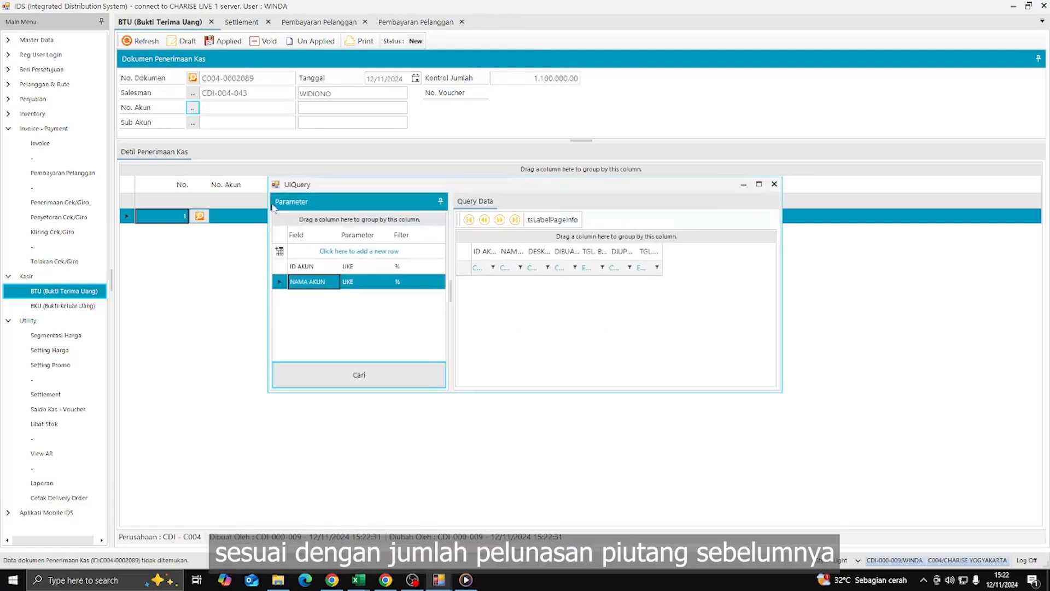
pyautogui.click(386, 374)
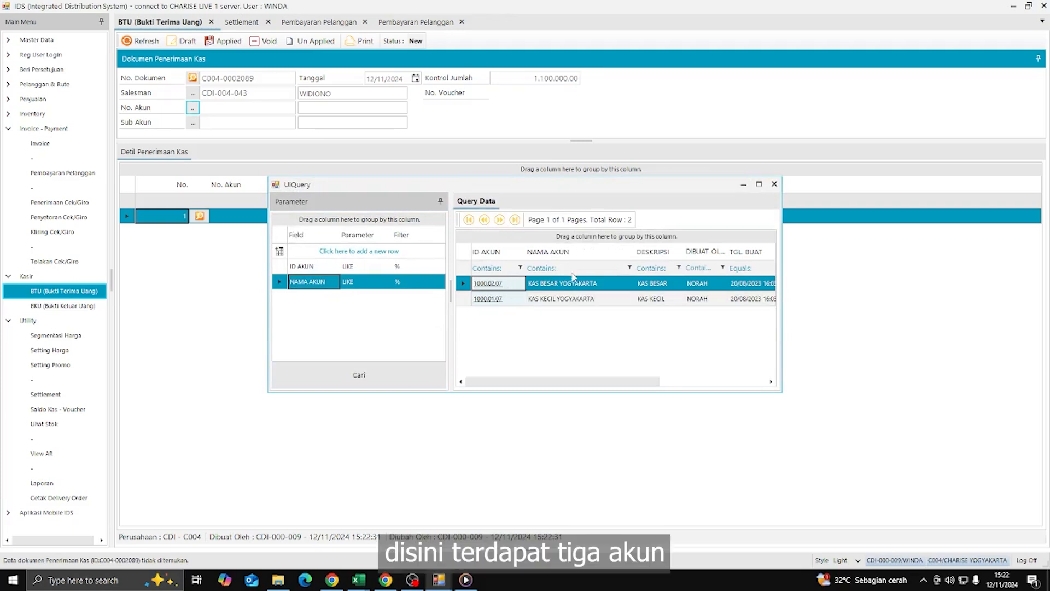
pyautogui.doubleClick(560, 285)
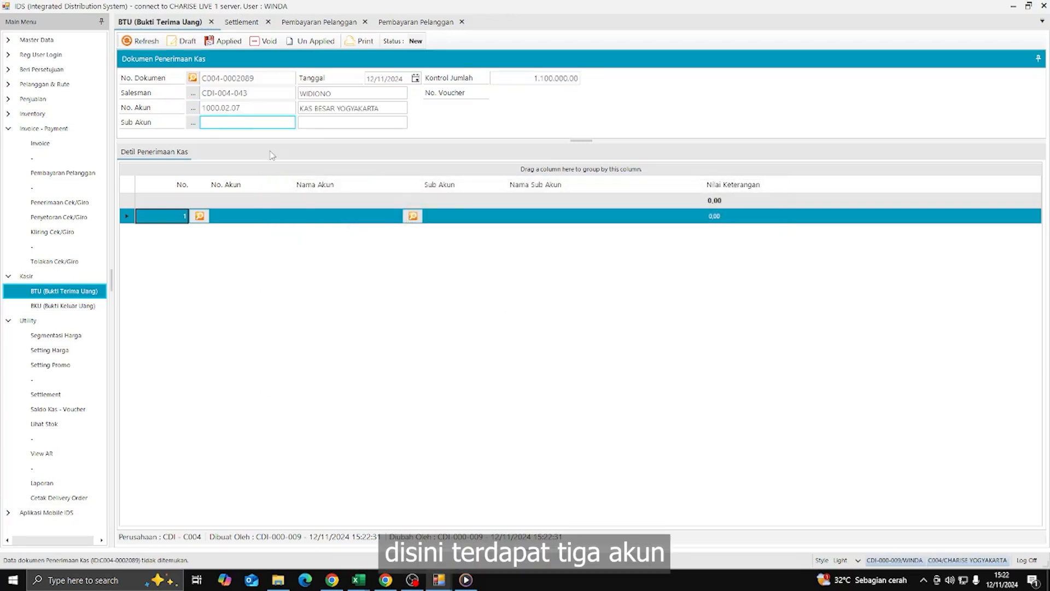
pyautogui.click(258, 107)
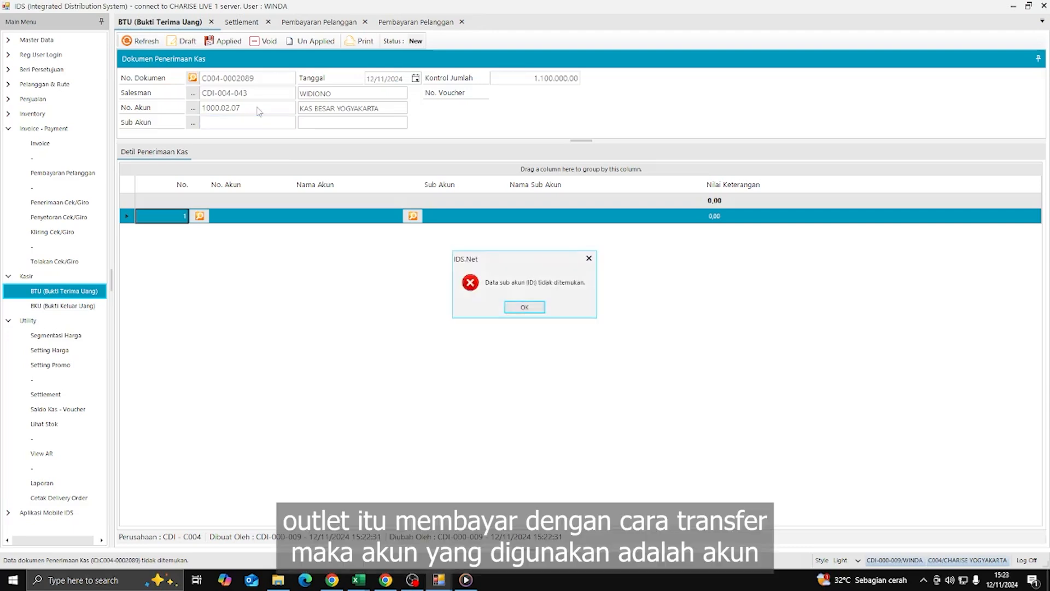
pyautogui.press('Return')
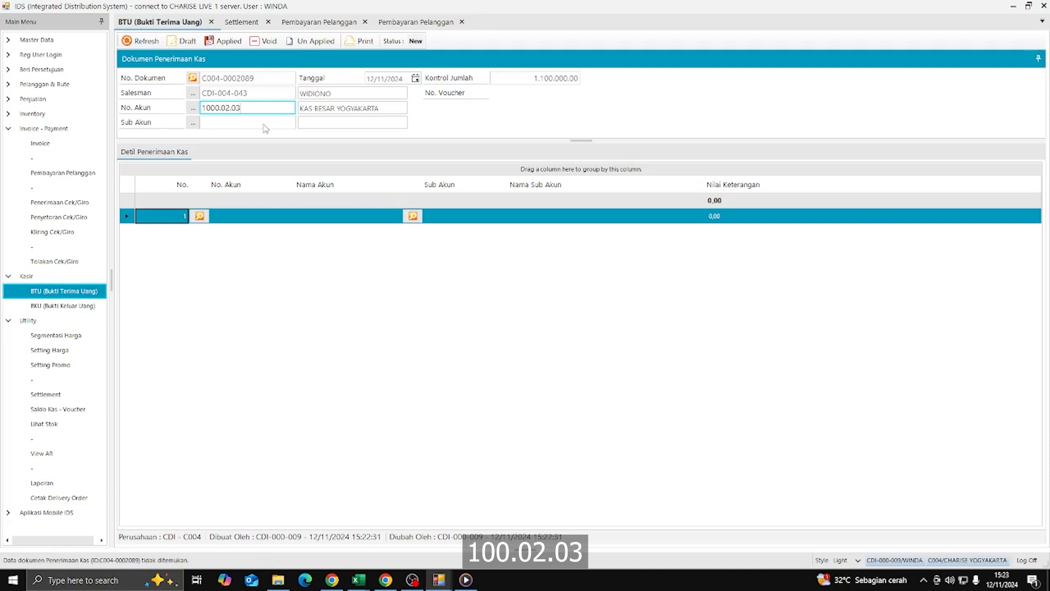
pyautogui.click(264, 125)
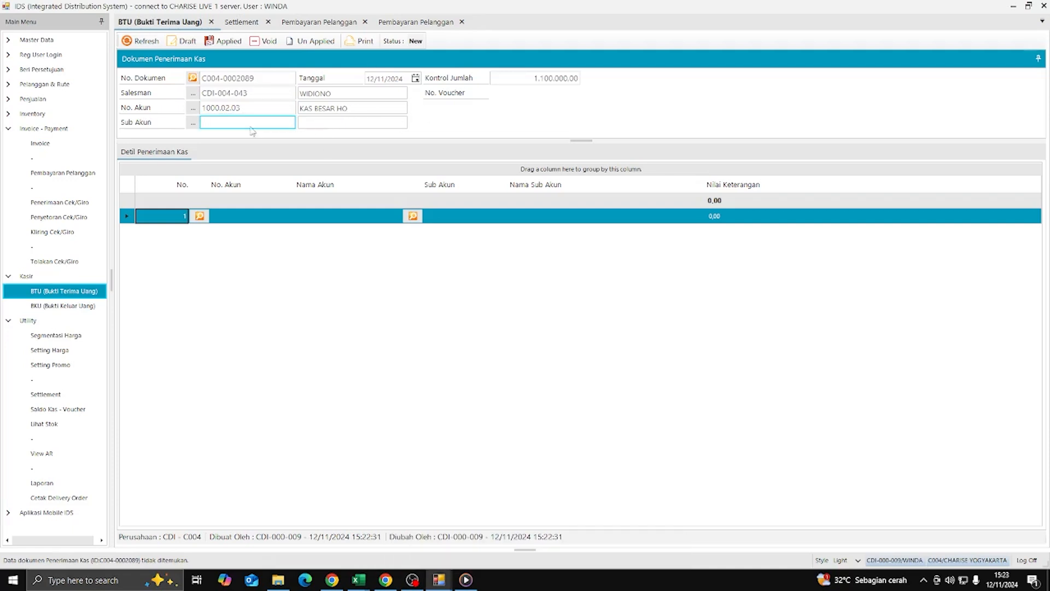
pyautogui.click(202, 108)
pyautogui.press('Return')
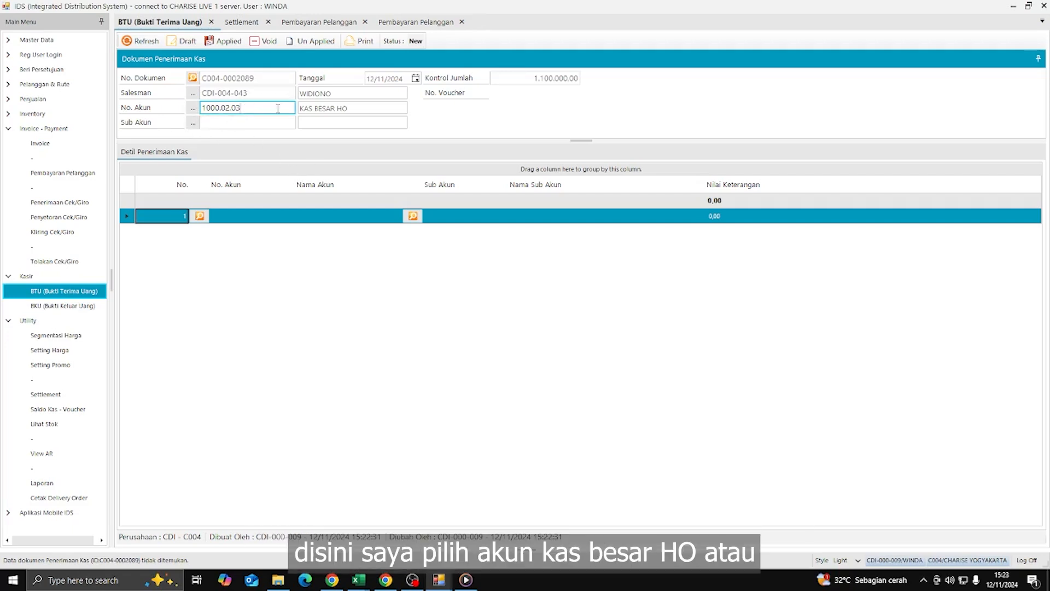
pyautogui.doubleClick(248, 108)
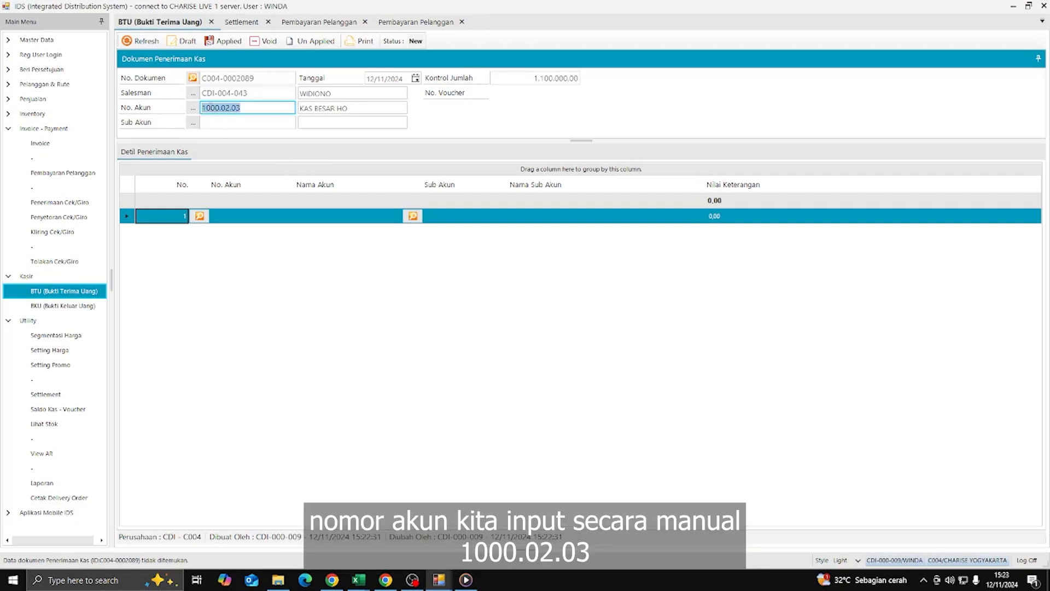
# - Set the header sub-account to 999999 UMUM
pyautogui.click(192, 121)
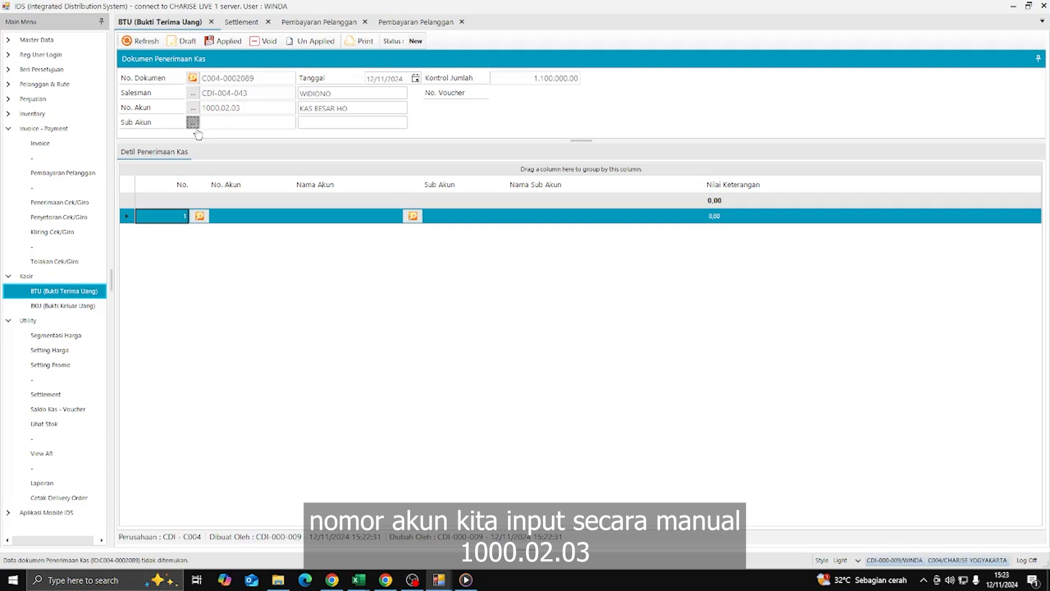
pyautogui.click(412, 366)
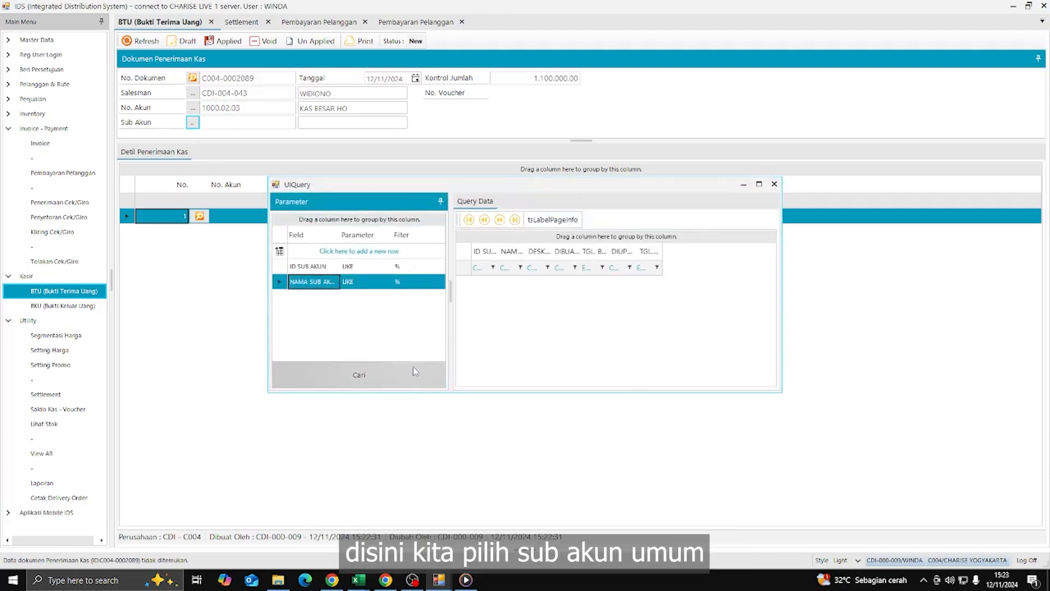
pyautogui.doubleClick(512, 285)
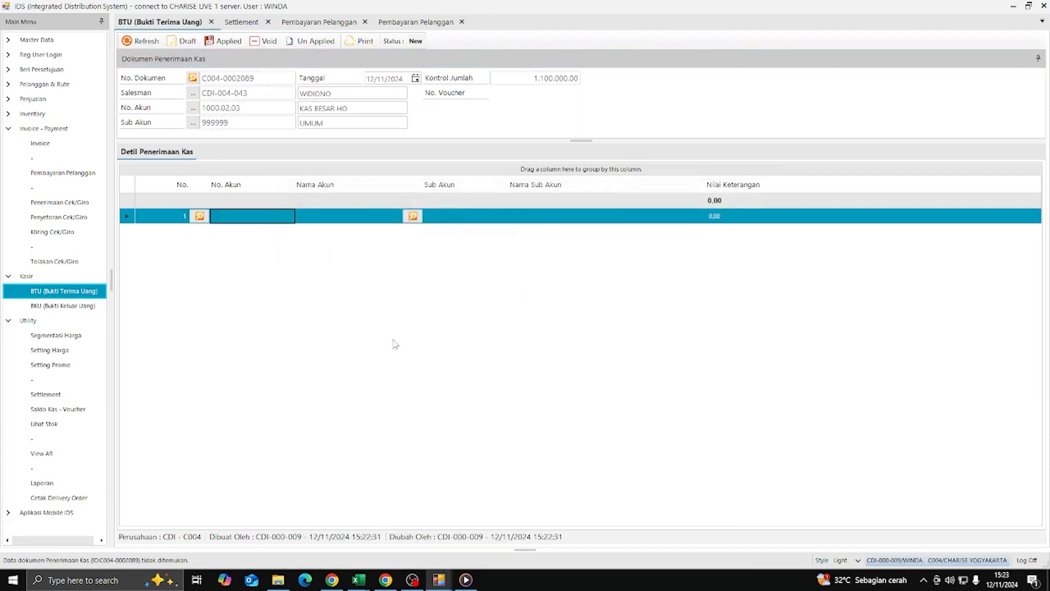
pyautogui.click(206, 219)
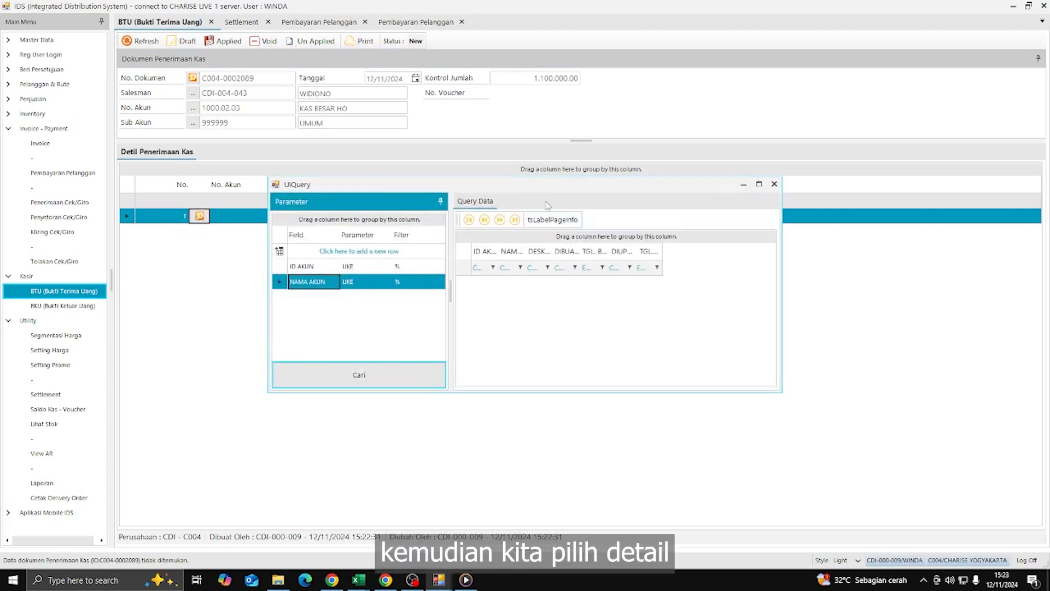
# - Assign account 1012 PENAGIHAN PIUTANG to line 1 by filtering account names on 'piutang'
pyautogui.click(544, 207)
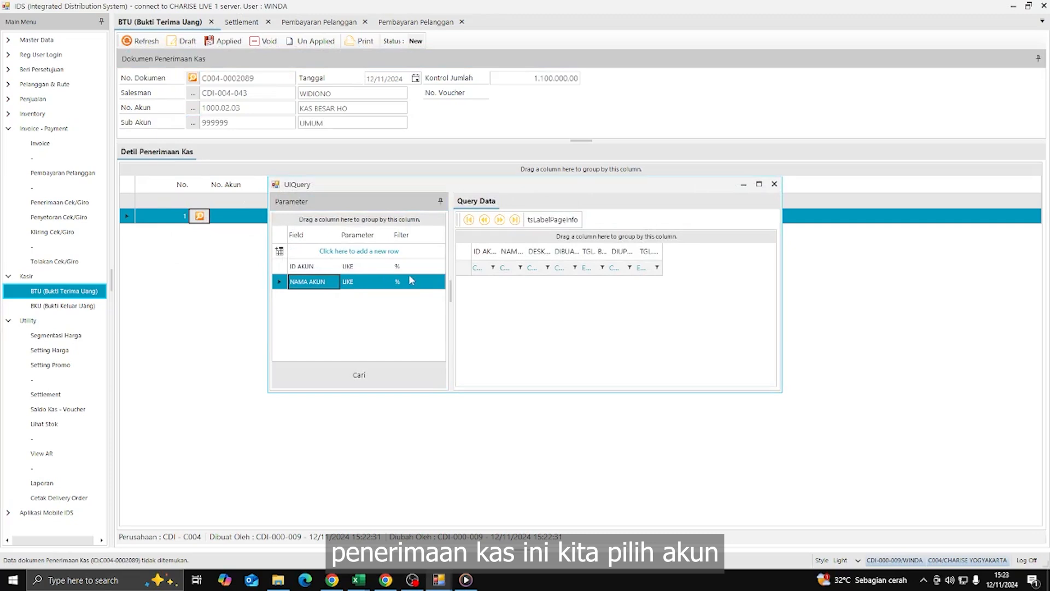
pyautogui.click(385, 370)
pyautogui.click(427, 283)
pyautogui.write('p')
pyautogui.press('BackSpace')
pyautogui.press('BackSpace')
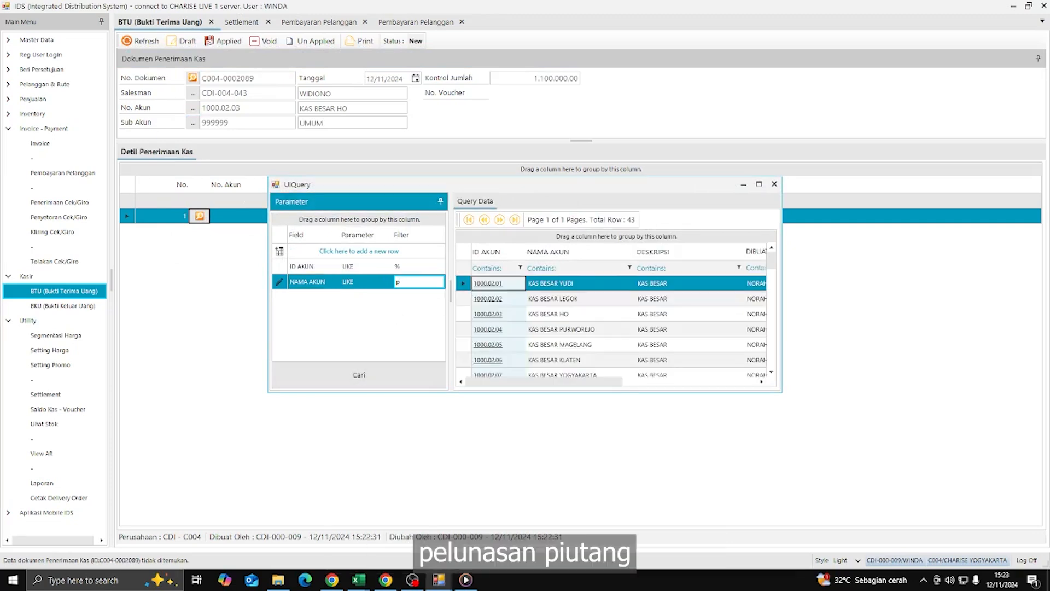
pyautogui.write('elunasa')
pyautogui.press('Return')
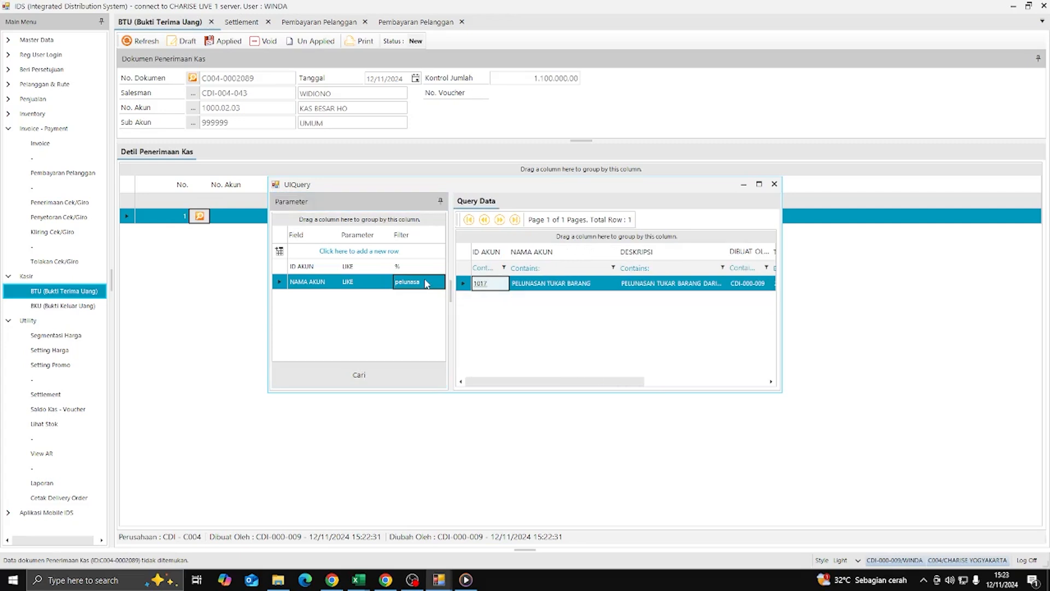
pyautogui.click(429, 282)
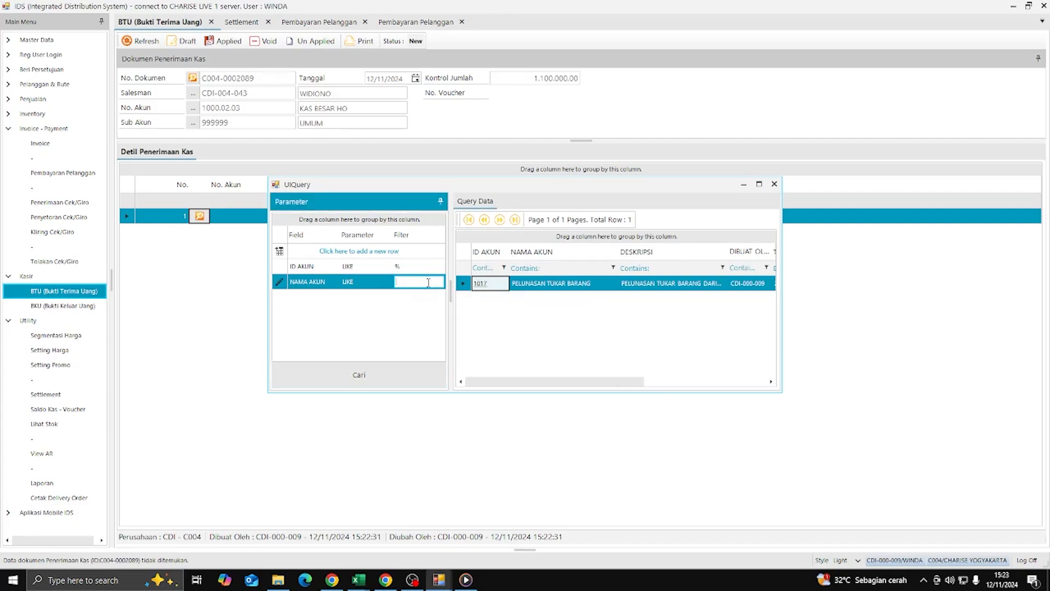
pyautogui.write('piuta')
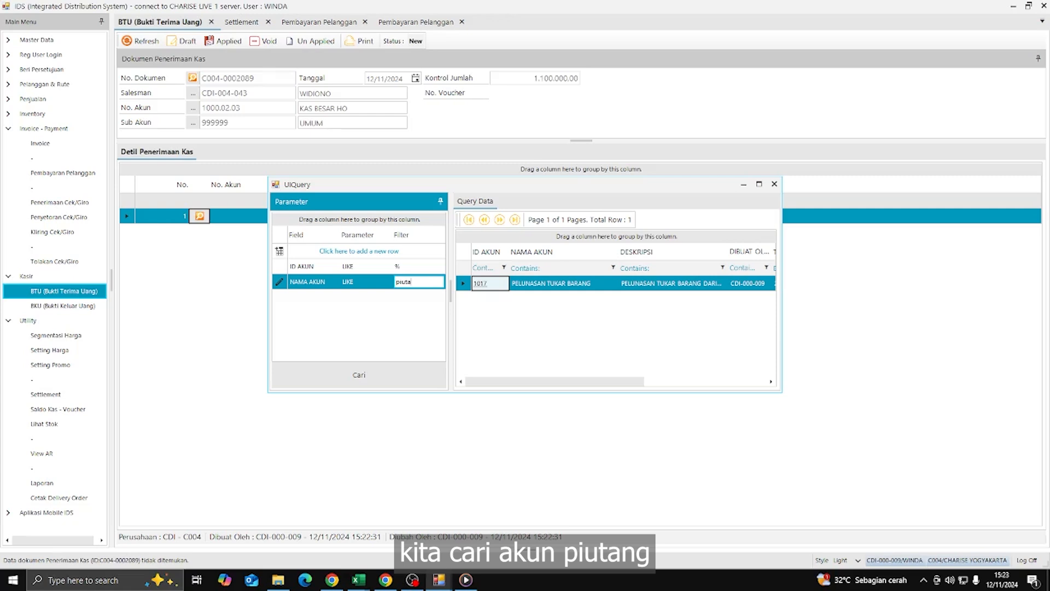
pyautogui.write('ng')
pyautogui.press('Return')
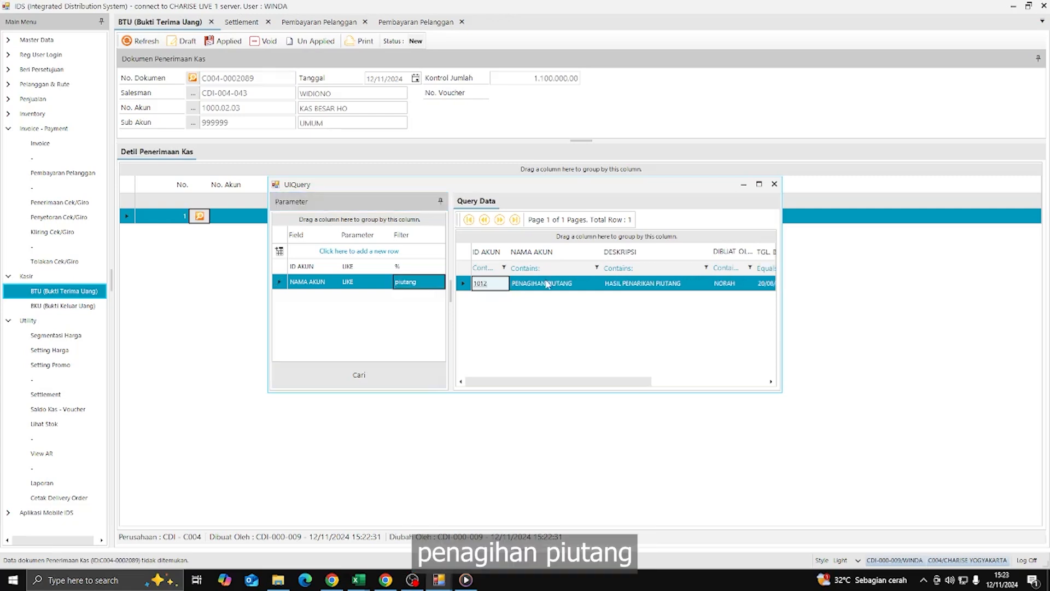
pyautogui.doubleClick(546, 284)
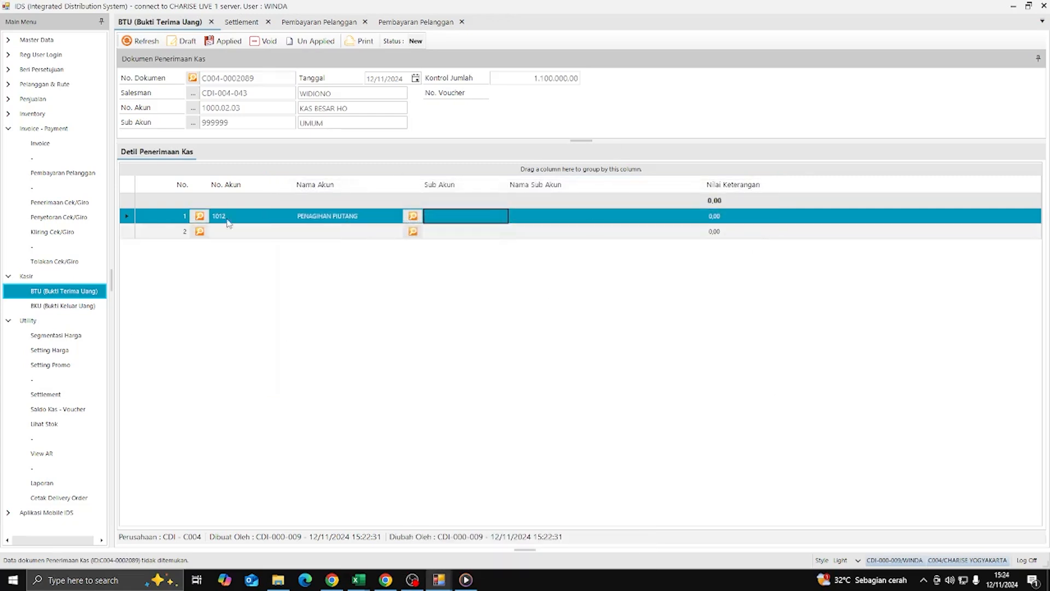
# - Give line 1 sub-account 999999 UMUM and amount 1.100.000,00
pyautogui.click(413, 216)
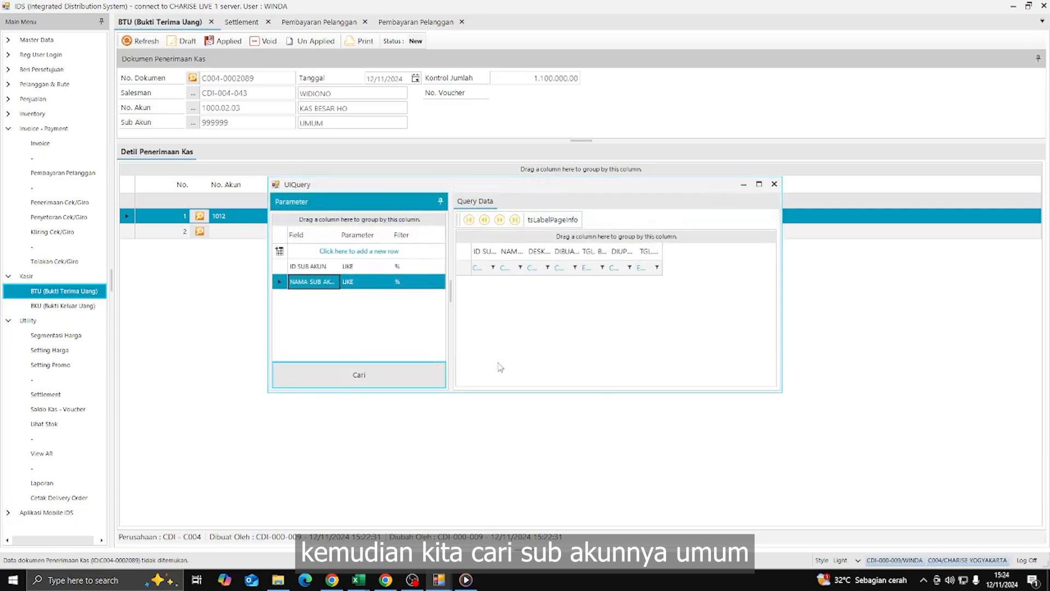
pyautogui.click(430, 378)
pyautogui.doubleClick(486, 284)
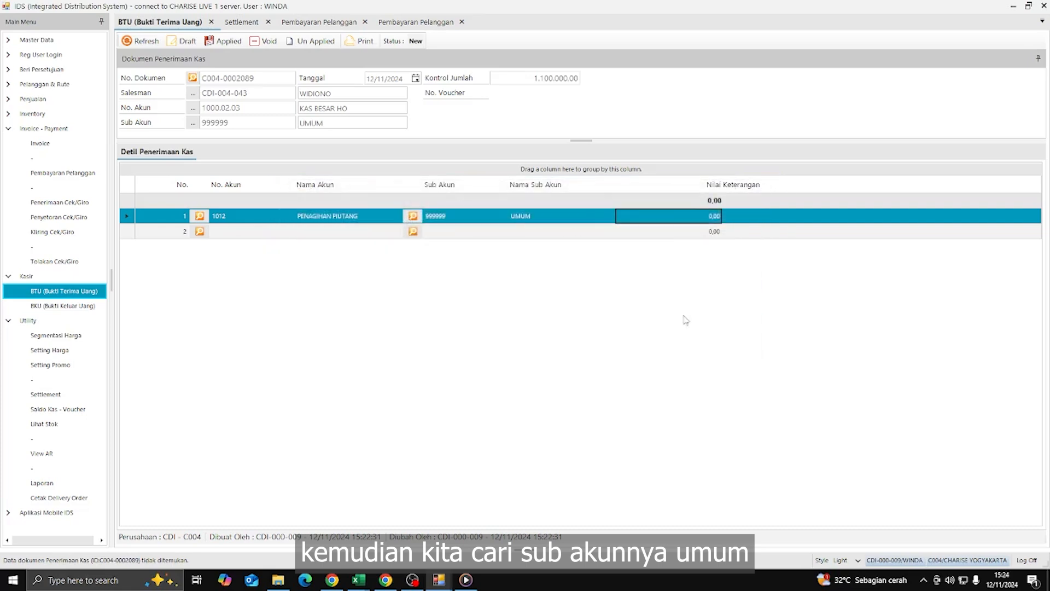
pyautogui.click(675, 215)
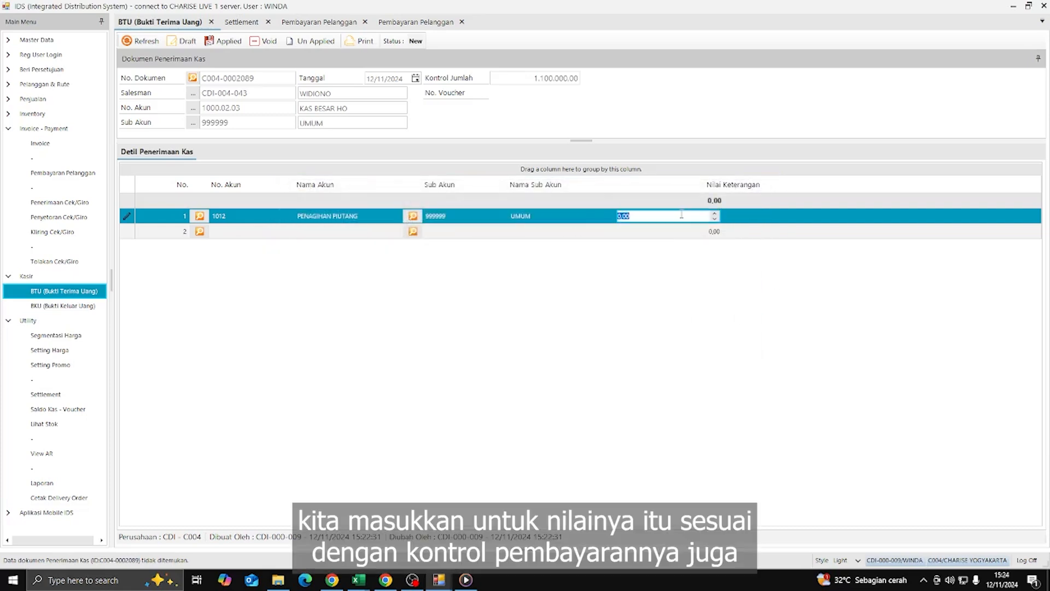
pyautogui.write('1.100')
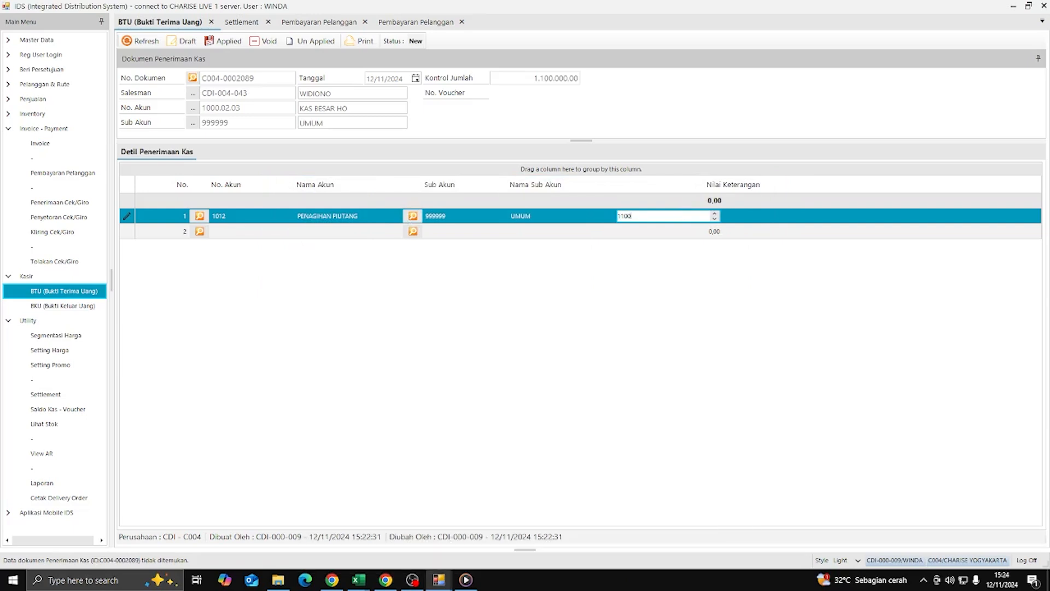
pyautogui.write('.000')
pyautogui.press('Tab')
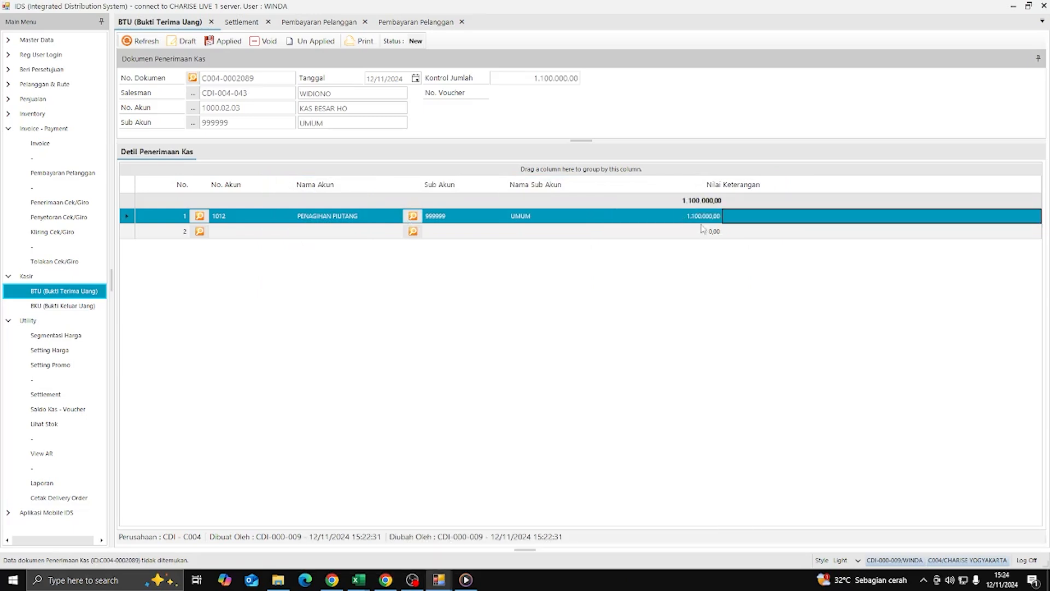
pyautogui.click(737, 216)
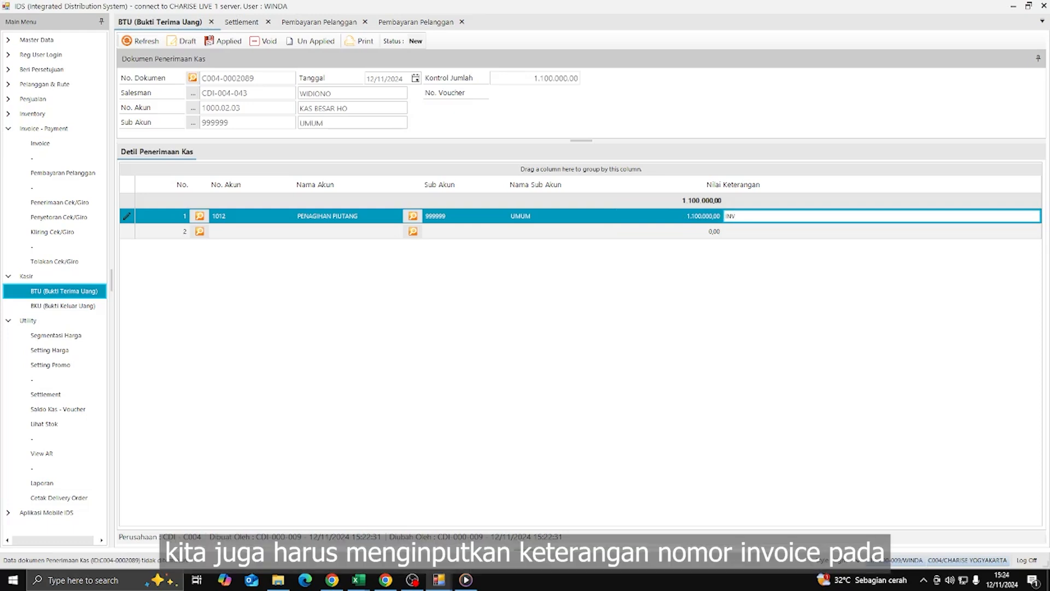
pyautogui.click(416, 22)
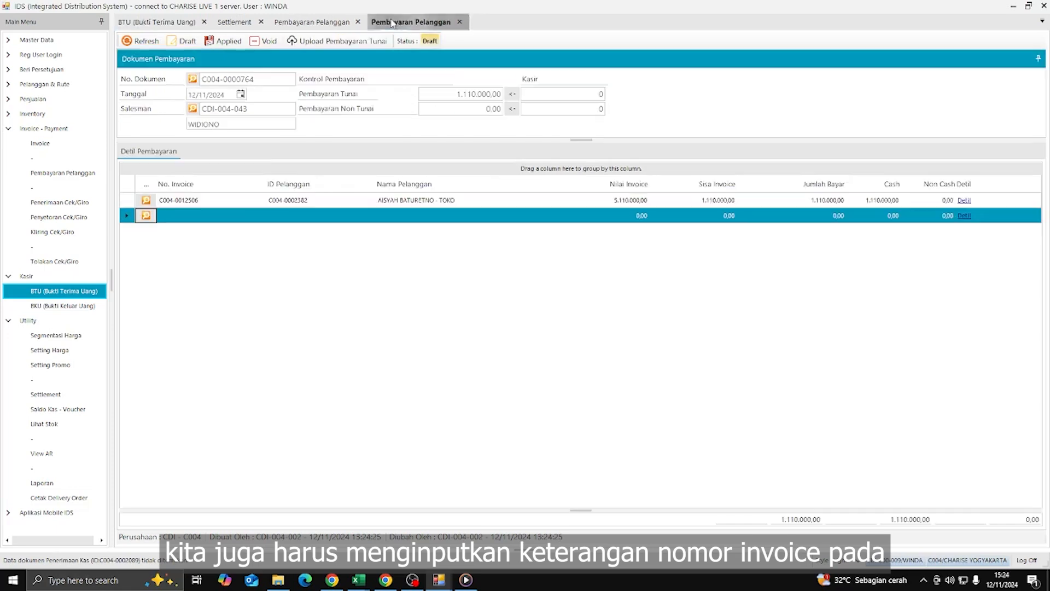
pyautogui.click(208, 200)
pyautogui.click(207, 200)
pyautogui.doubleClick(207, 200)
pyautogui.hotkey('ctrl', 'c')
pyautogui.click(160, 22)
pyautogui.click(776, 216)
pyautogui.click(777, 217)
pyautogui.write('INV')
pyautogui.hotkey('ctrl', 'v')
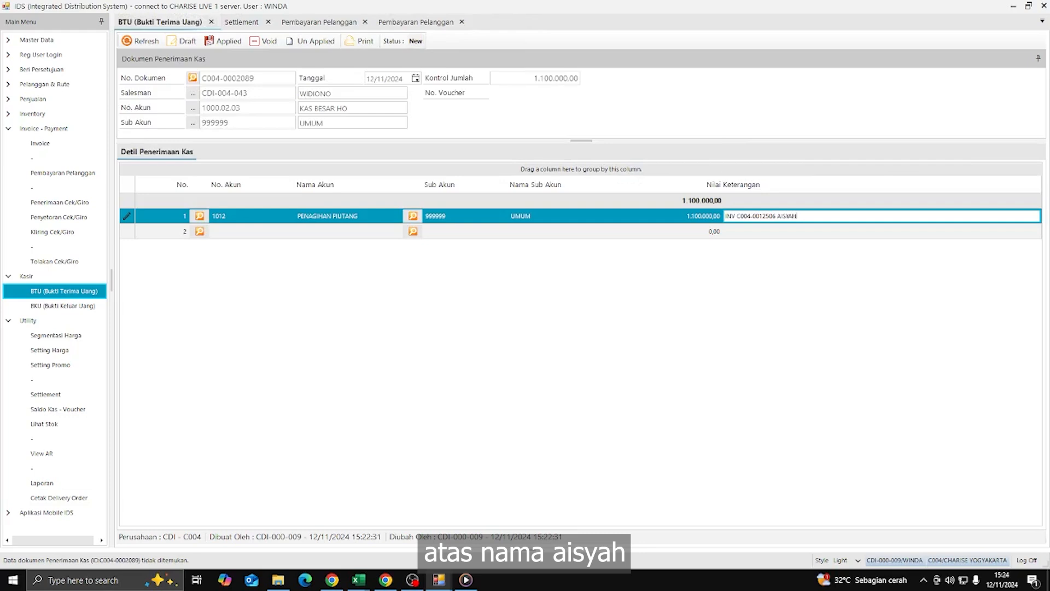
pyautogui.click(319, 22)
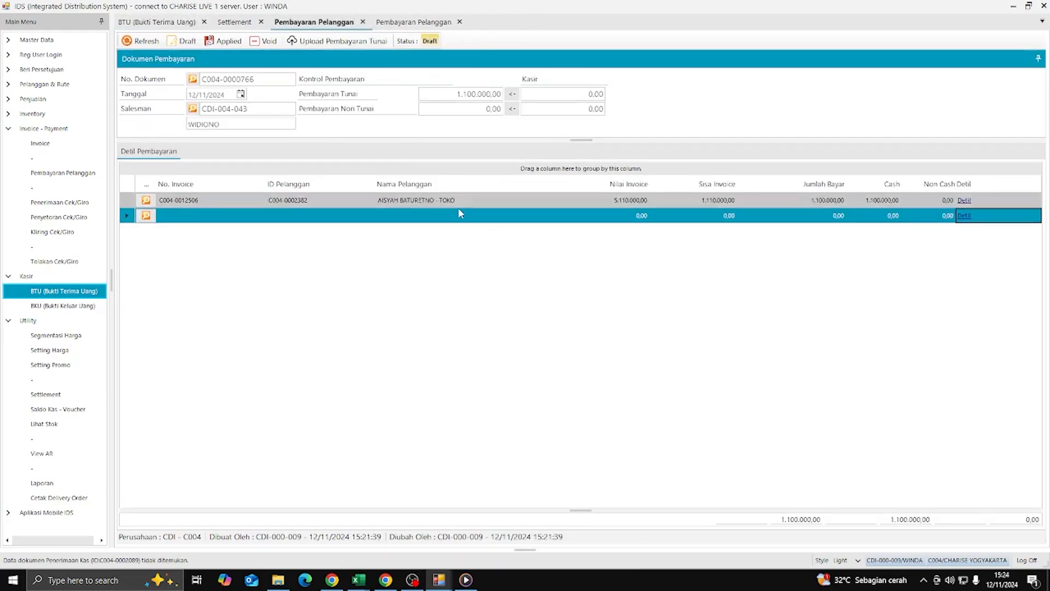
pyautogui.click(150, 23)
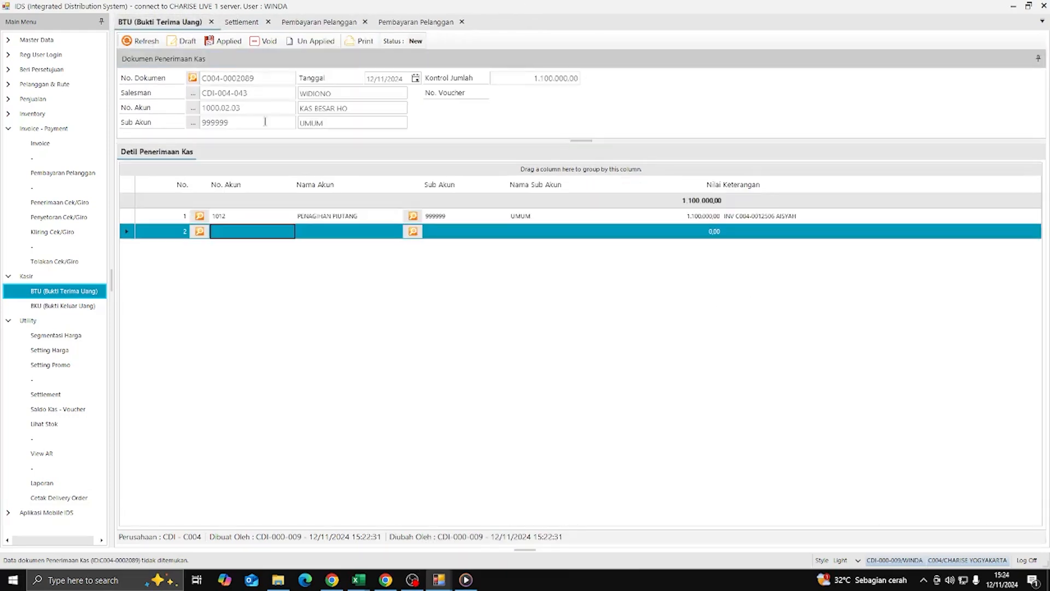
pyautogui.click(179, 42)
# - Refresh the settlement and verify the salesman's cash detail balances at 1.110.000 in and out
pyautogui.click(511, 291)
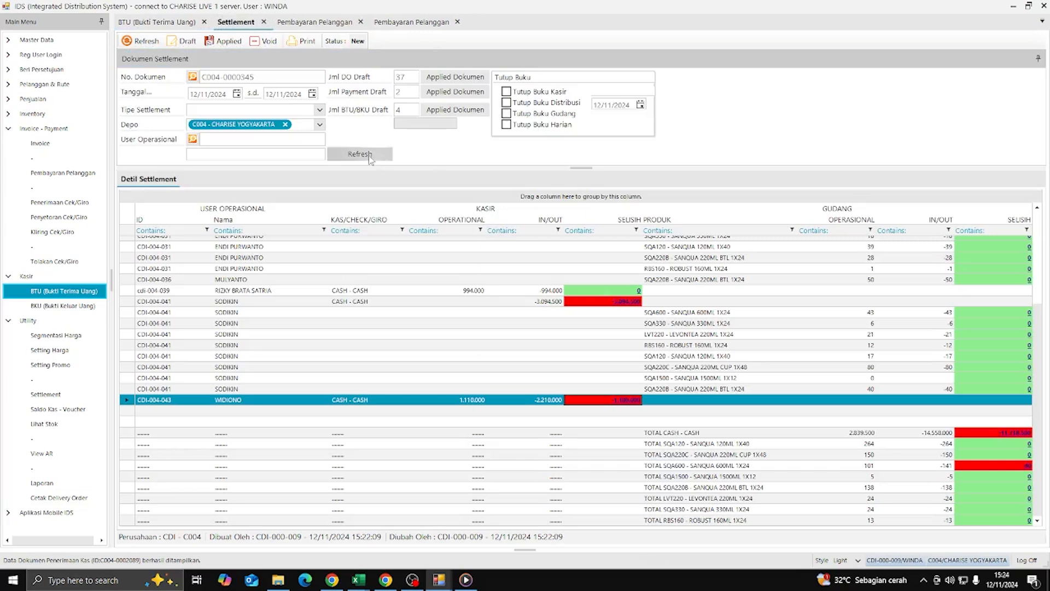
pyautogui.click(365, 155)
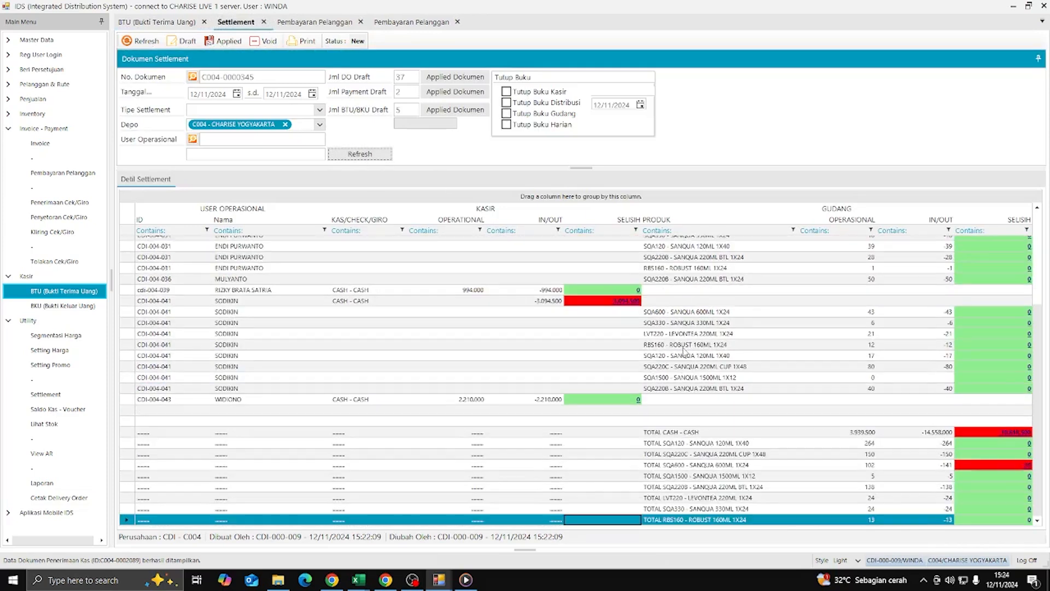
pyautogui.click(638, 399)
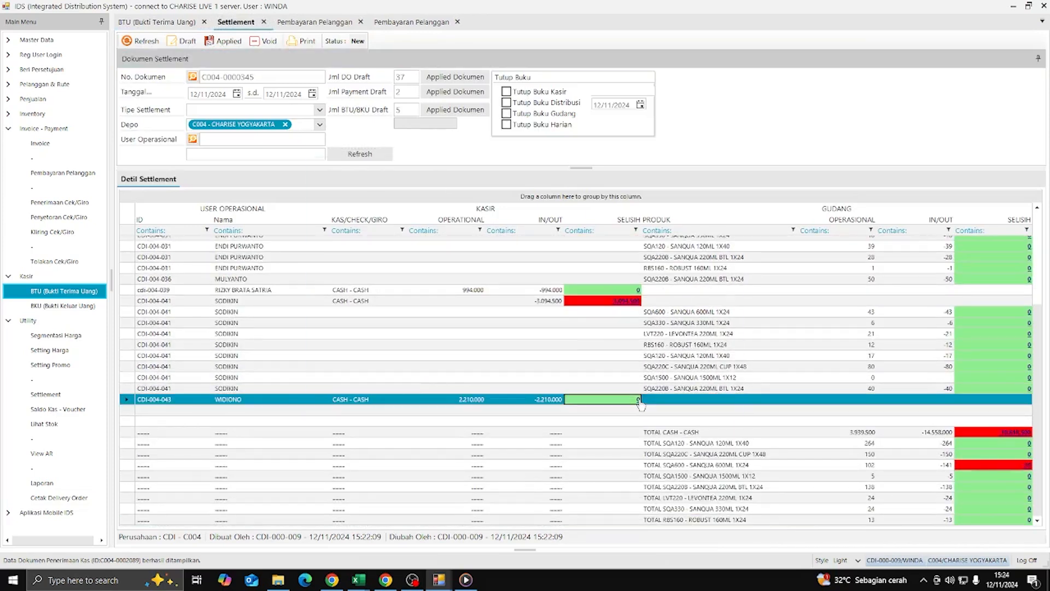
pyautogui.click(330, 263)
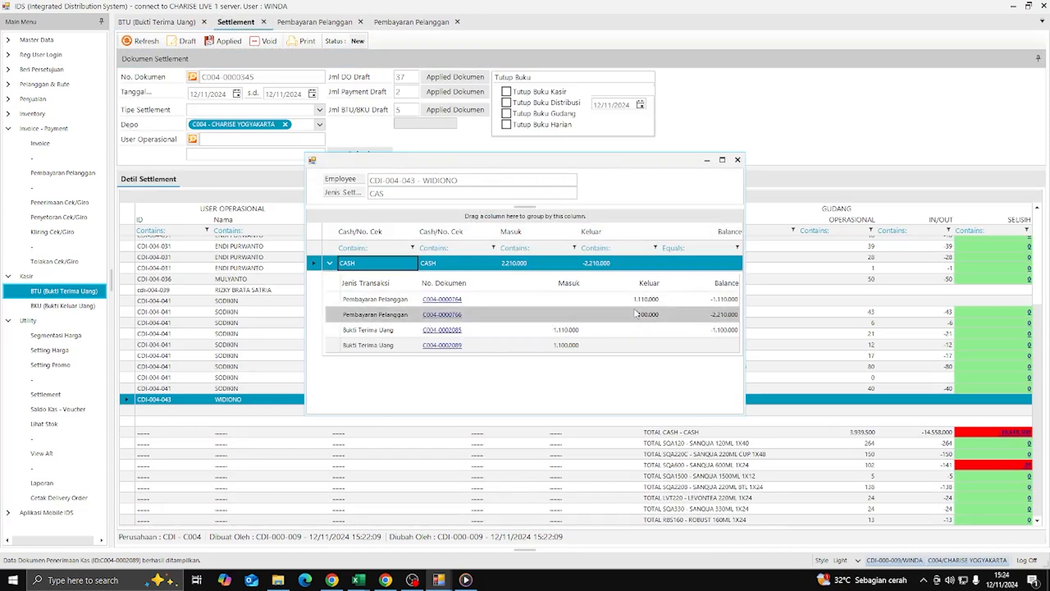
pyautogui.click(737, 159)
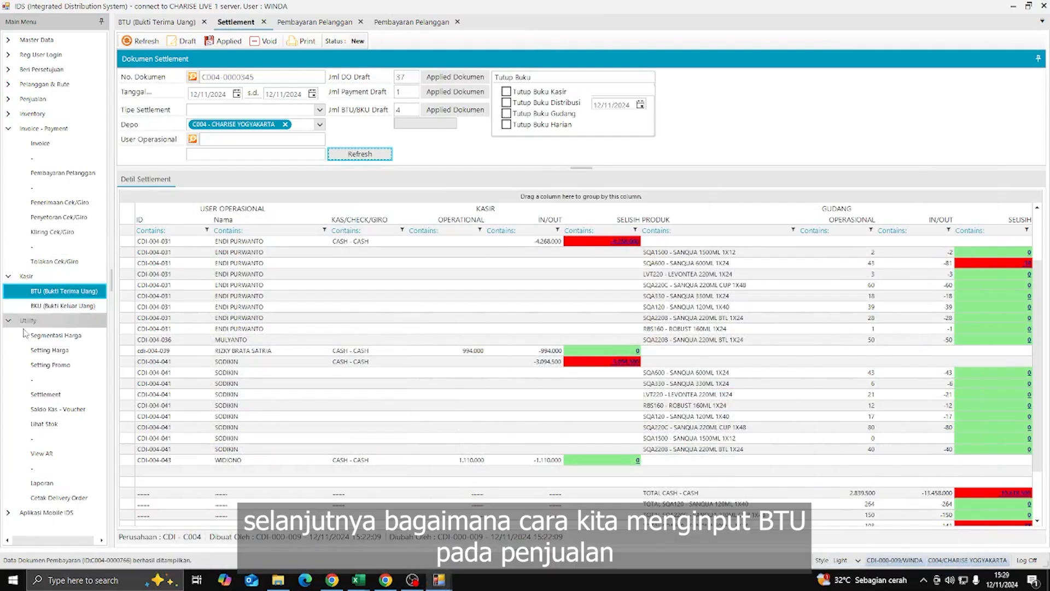
# - Refresh the settlement again to confirm the cash row shows zero difference
pyautogui.click(8, 322)
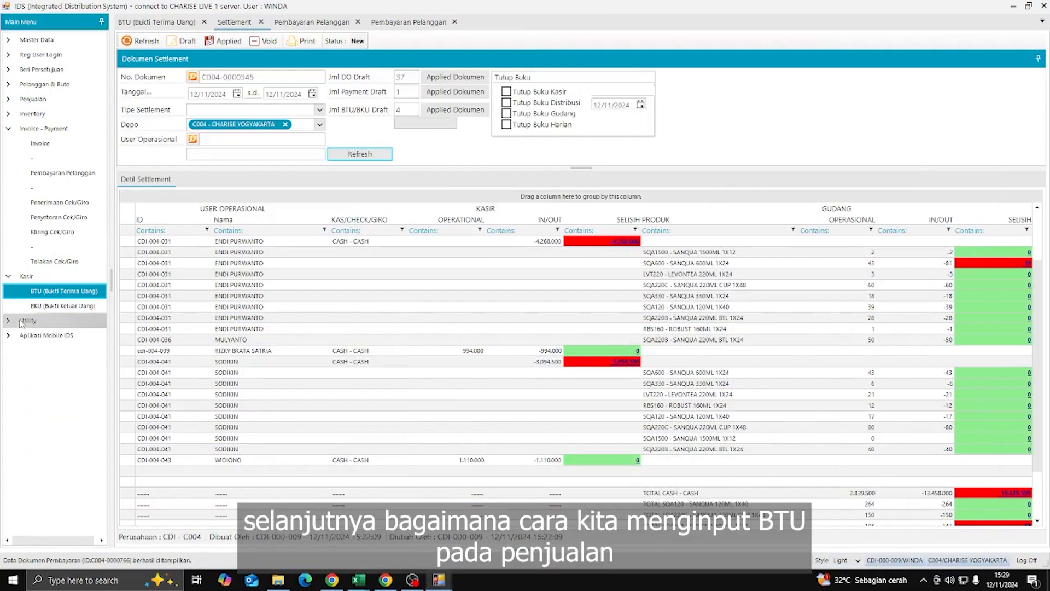
pyautogui.scroll(-3, 730, 301)
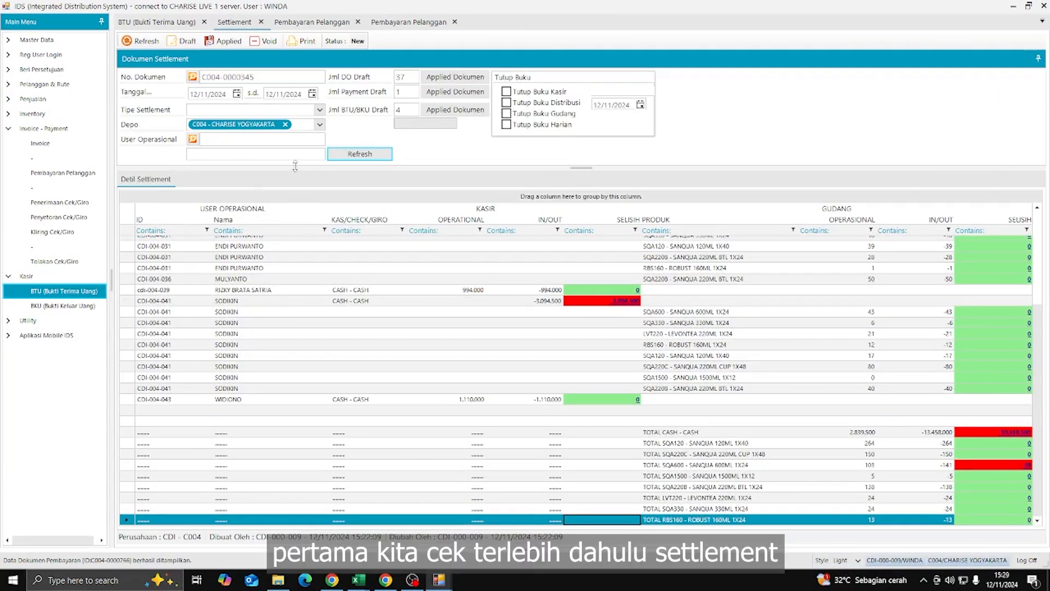
pyautogui.click(350, 156)
pyautogui.scroll(6, 850, 368)
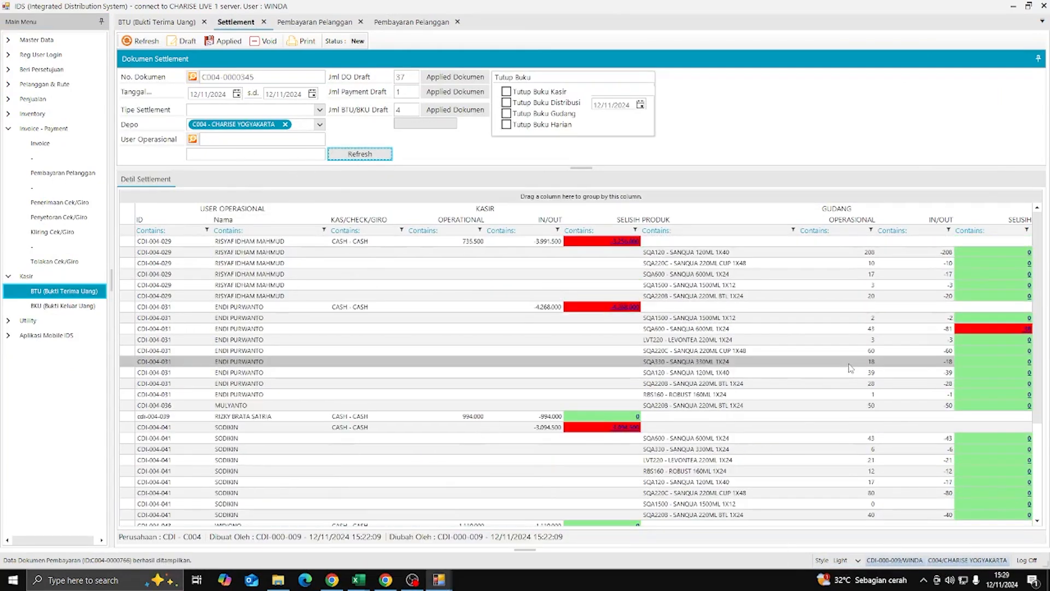
pyautogui.scroll(-3, 850, 368)
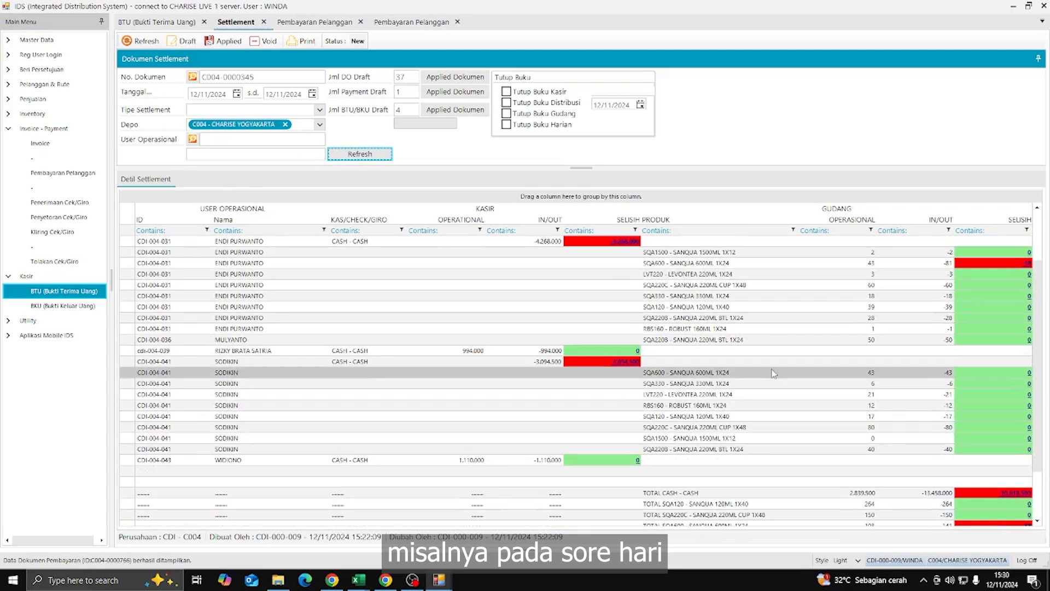
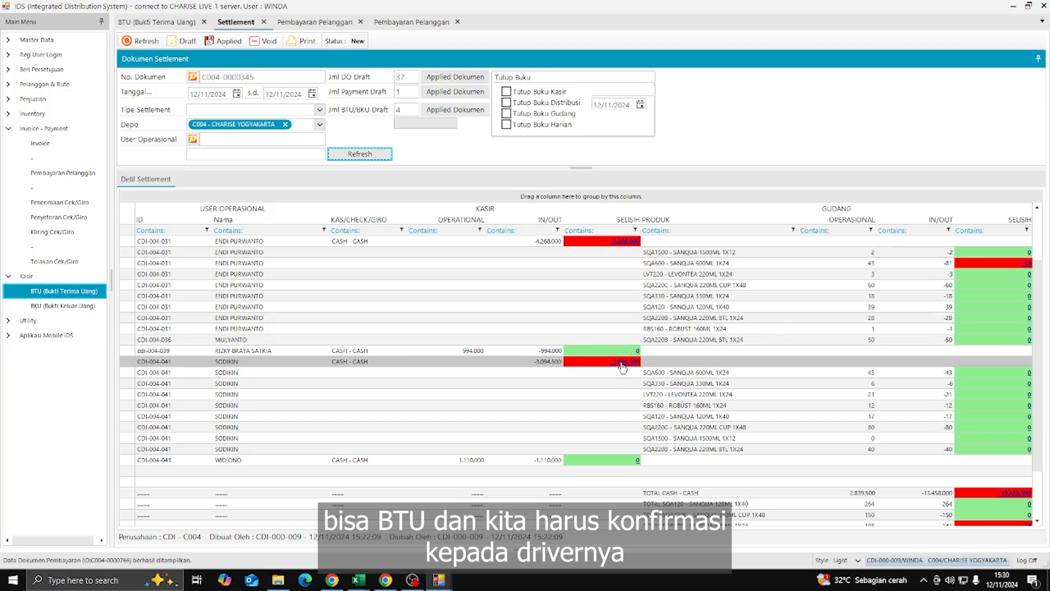
# - Copy the driver's 3.094.500 cash shortfall from the settlement CASH row and go to the BTU cash receipt
pyautogui.rightClick(622, 368)
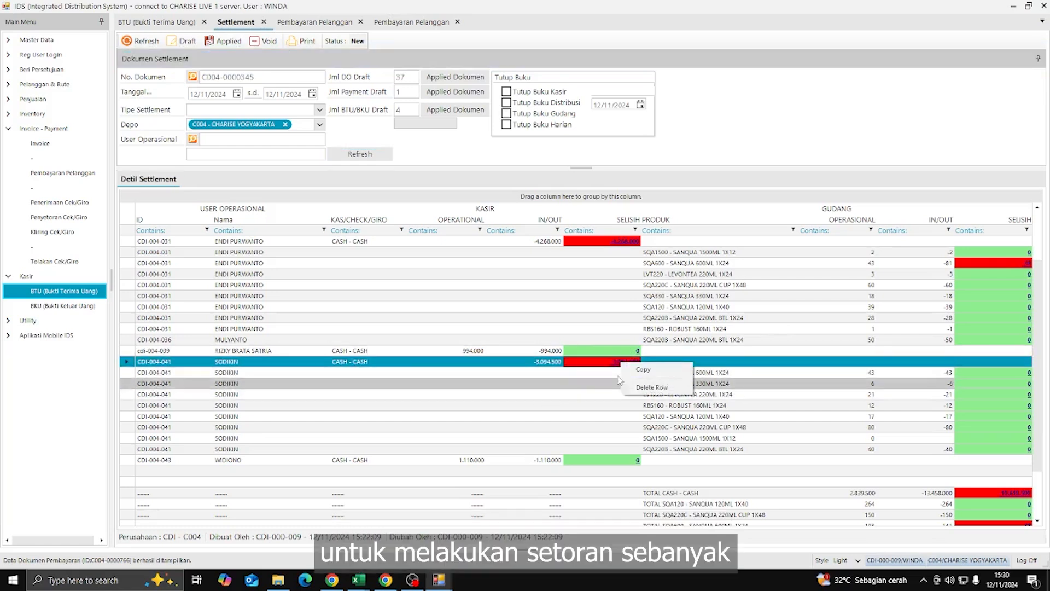
pyautogui.click(644, 369)
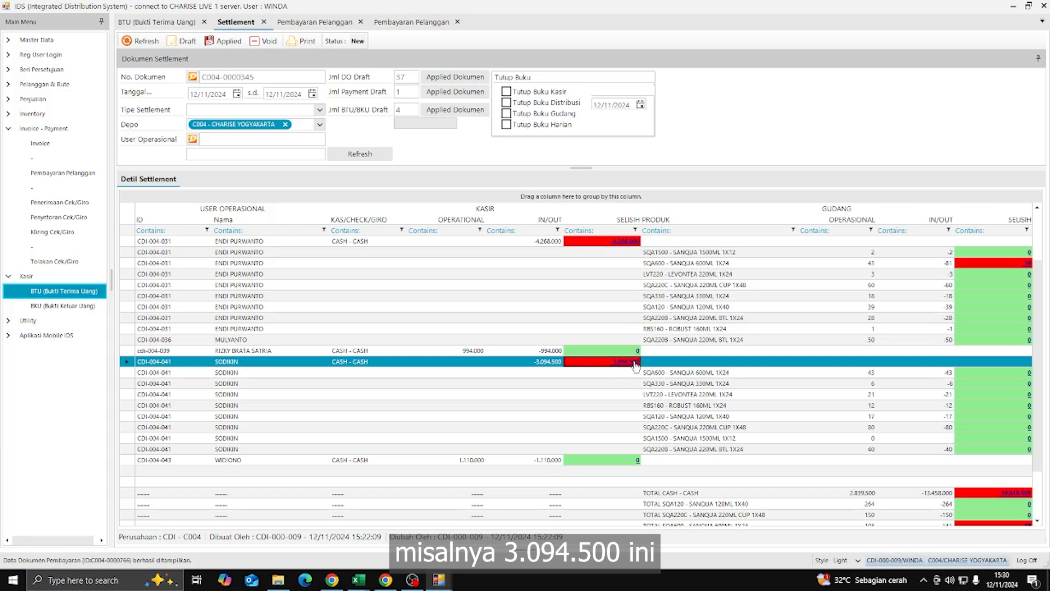
pyautogui.rightClick(636, 365)
pyautogui.click(640, 370)
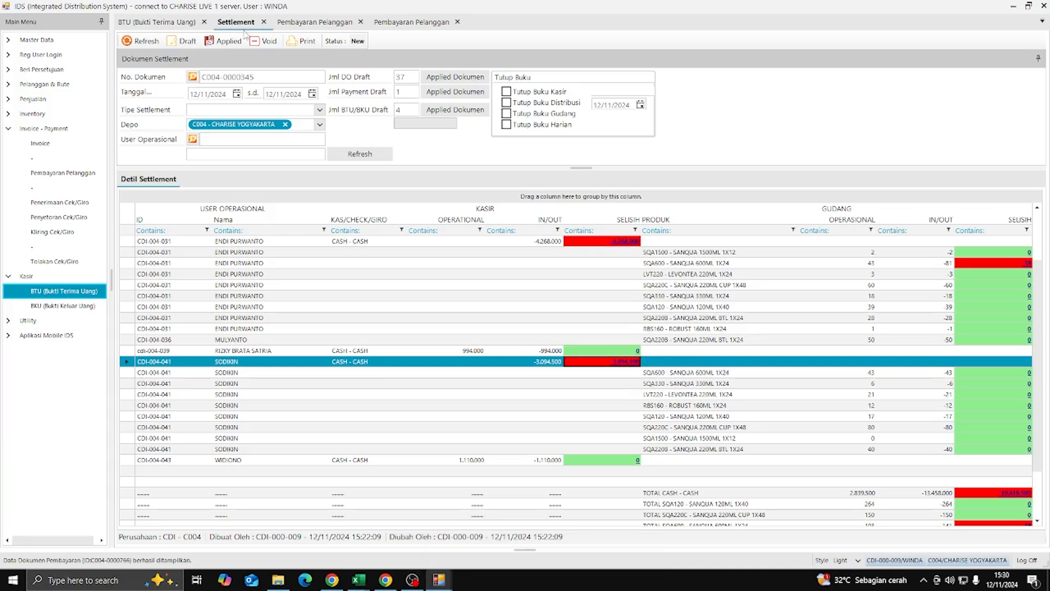
pyautogui.click(180, 26)
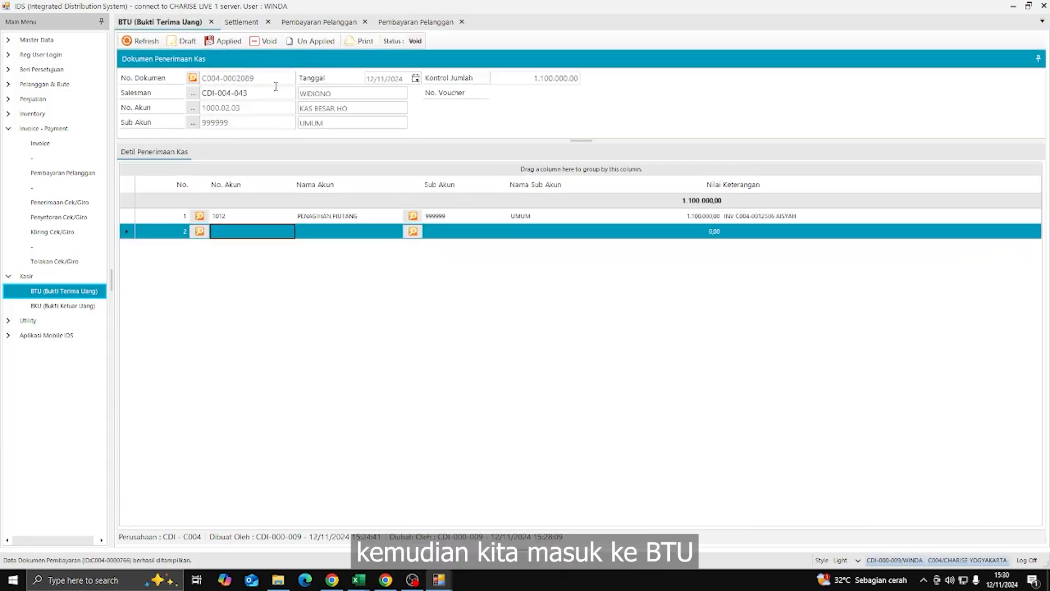
pyautogui.hotkey('ctrl', 'n')
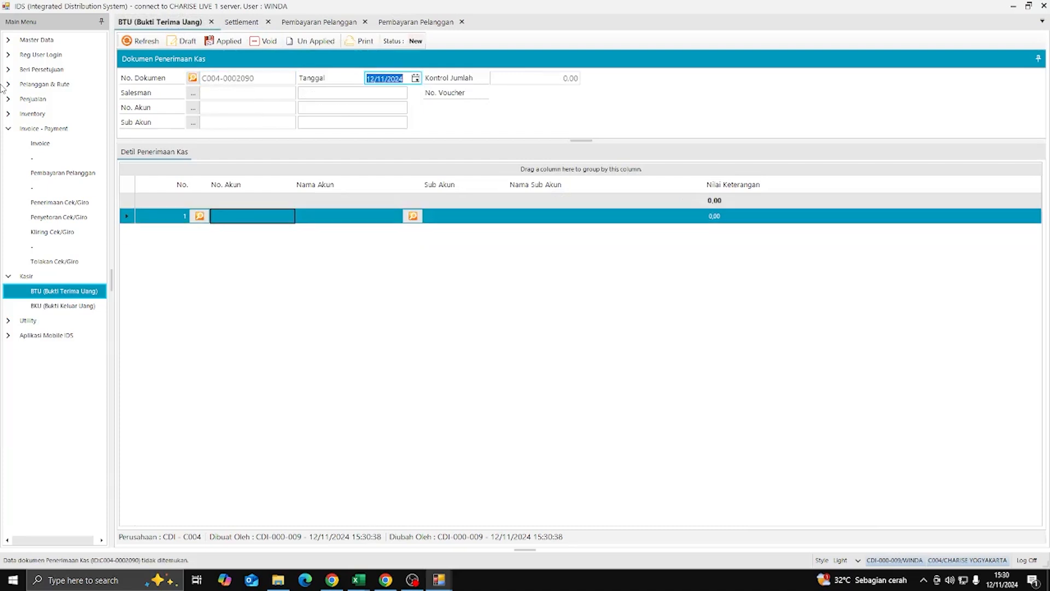
pyautogui.click(192, 93)
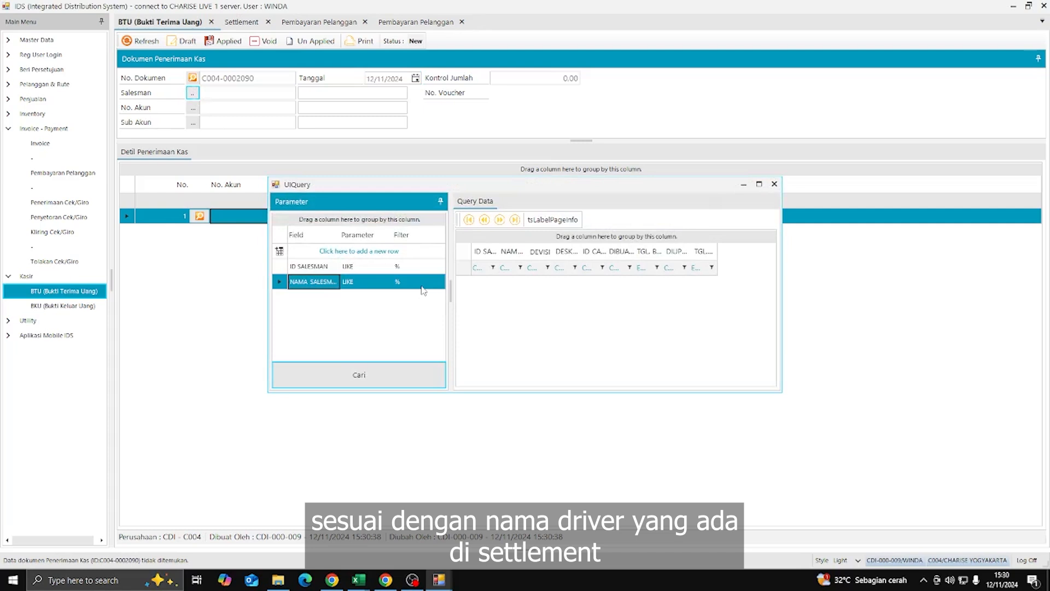
pyautogui.click(422, 282)
pyautogui.write('SODI')
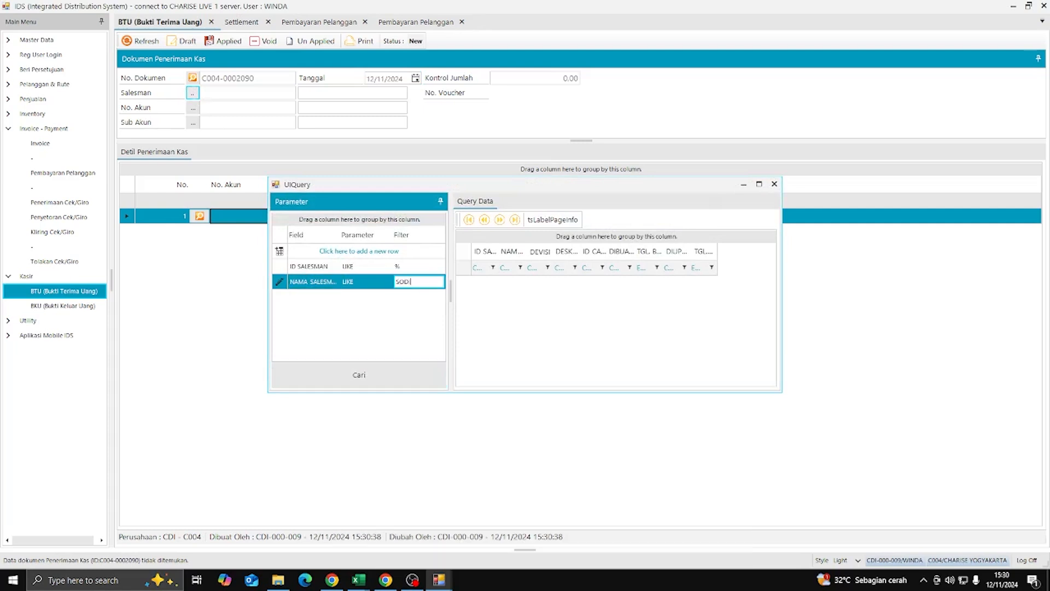
pyautogui.click(358, 374)
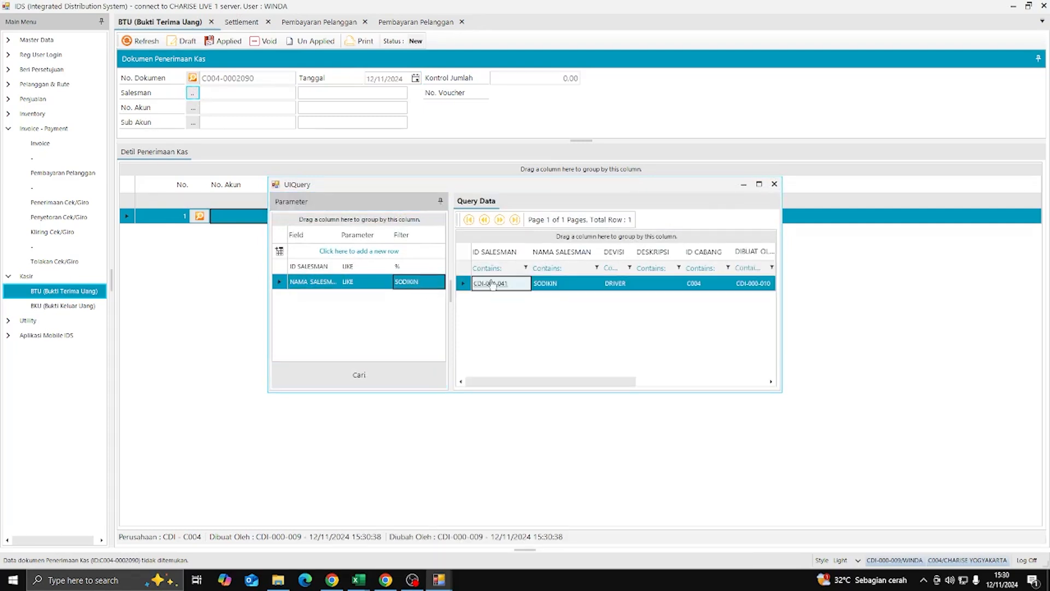
pyautogui.doubleClick(492, 281)
# - Paste 3.094.500,00 as the receipt's Kontrol Jumlah control total
pyautogui.click(555, 76)
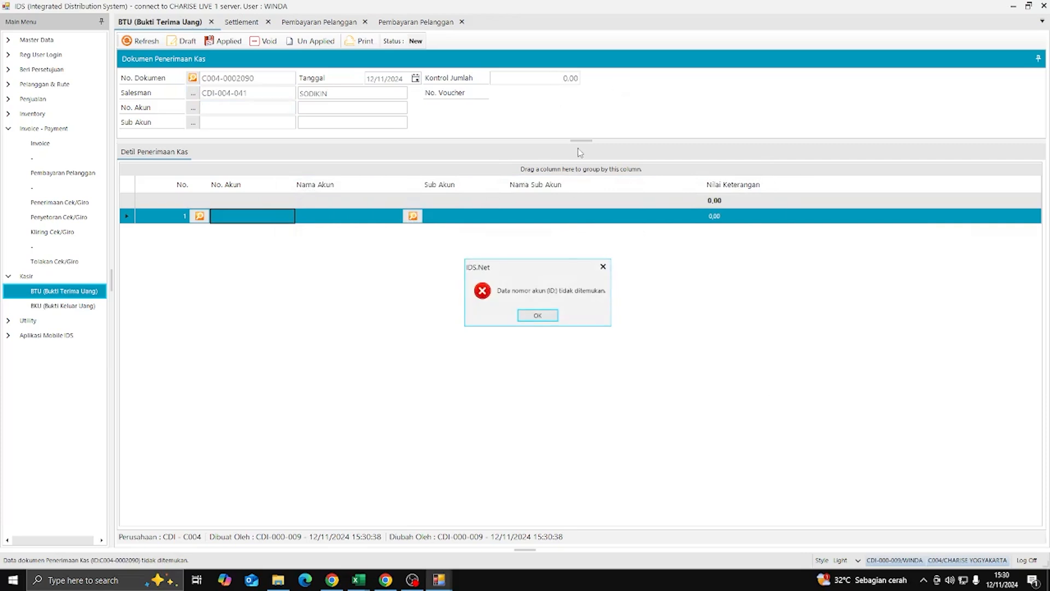
pyautogui.click(537, 316)
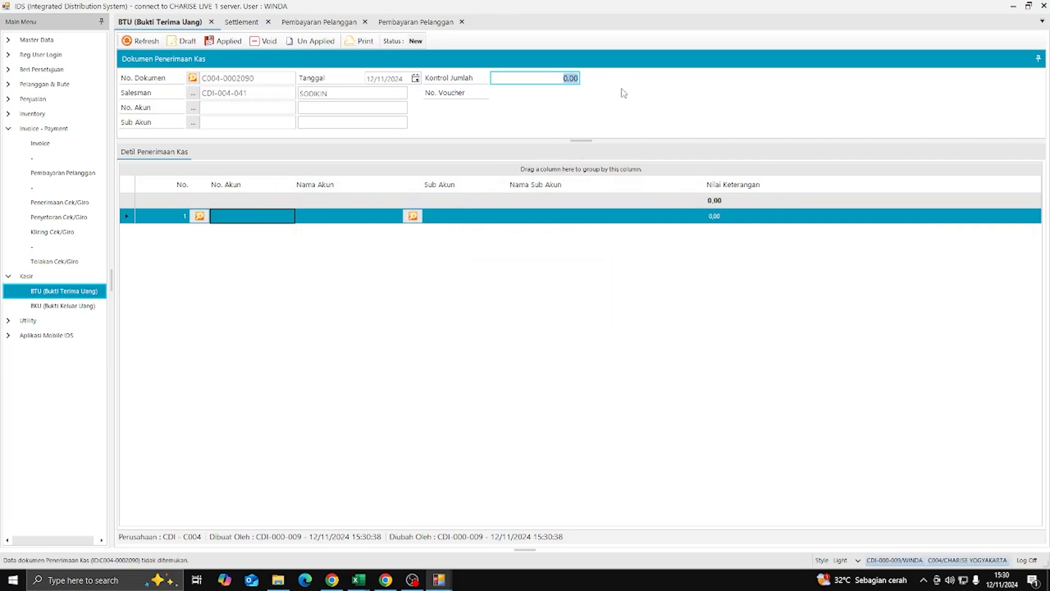
pyautogui.hotkey('ctrl', 'v')
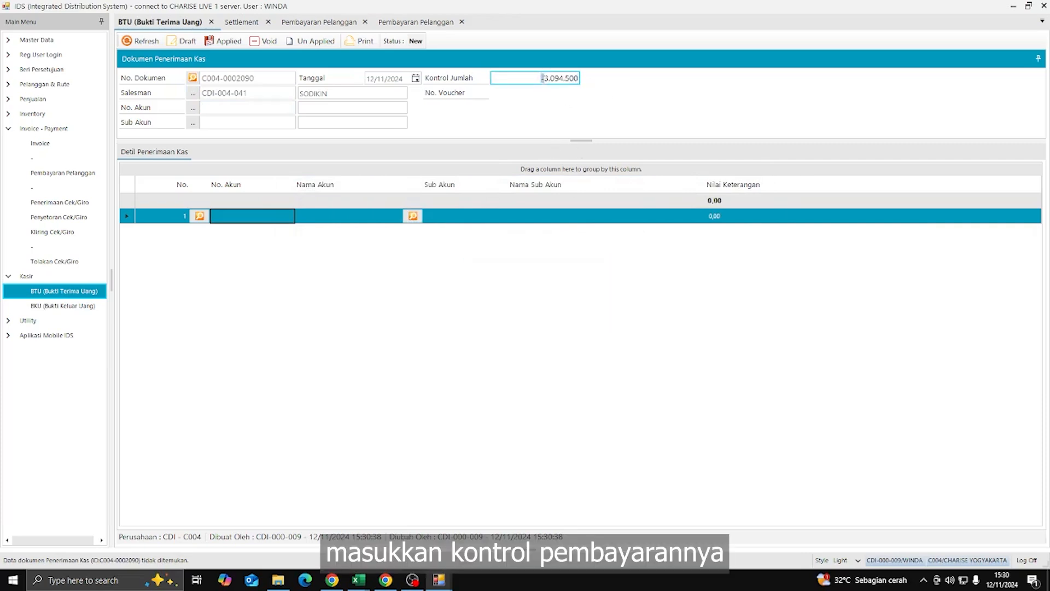
pyautogui.click(193, 108)
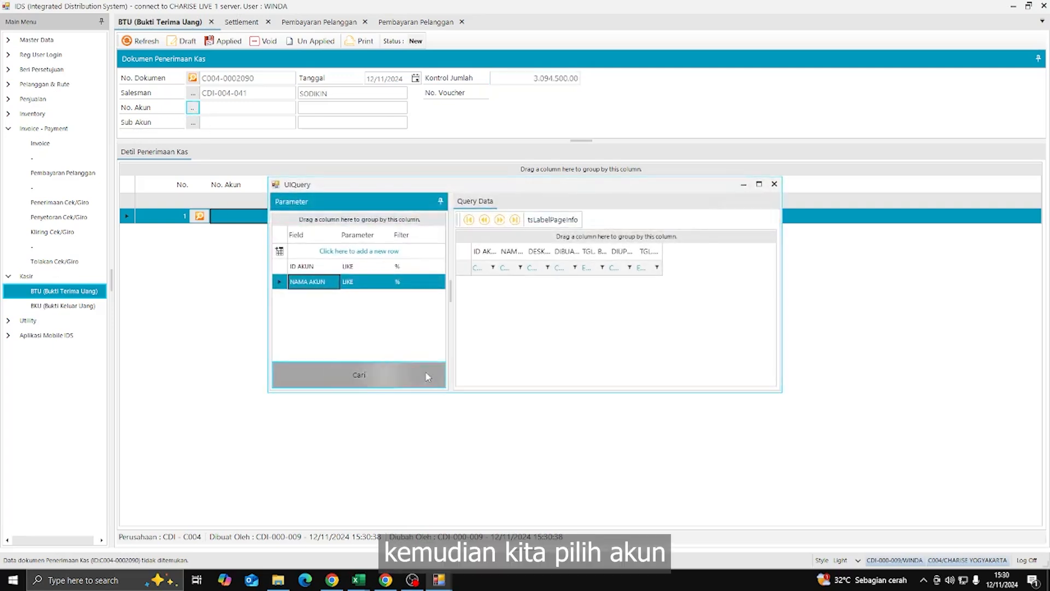
# - Choose KAS BESAR YOGYAKARTA as receiving account and recheck the driver's cash settlement details
pyautogui.click(425, 372)
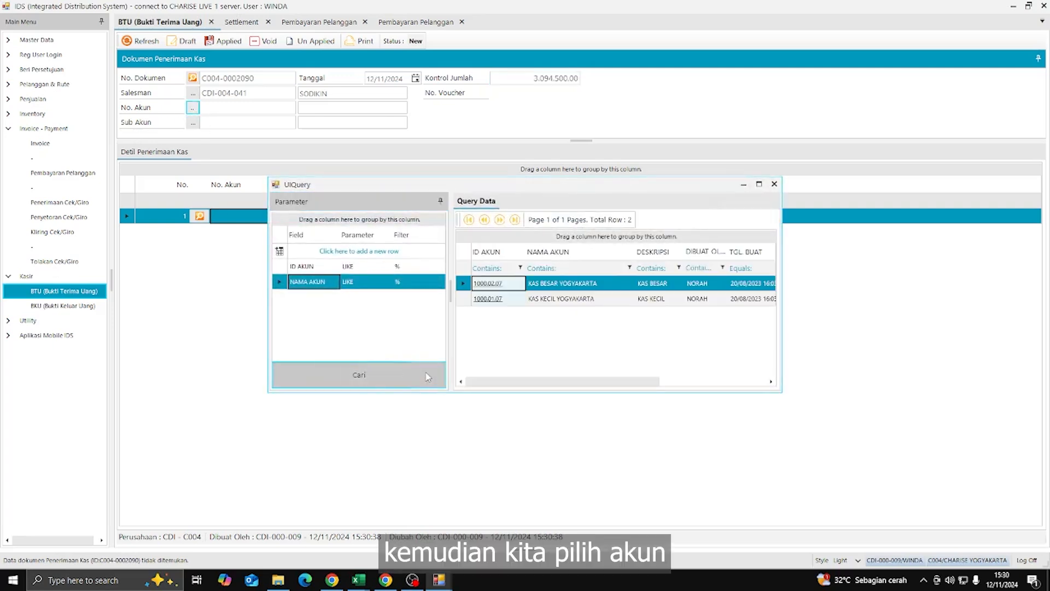
pyautogui.click(774, 184)
pyautogui.click(251, 26)
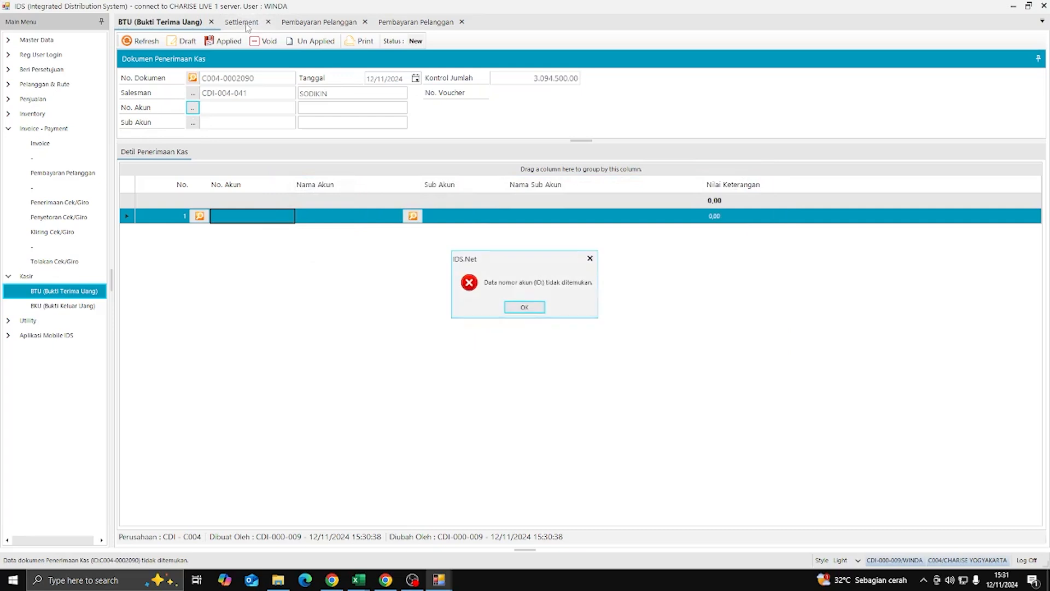
pyautogui.click(535, 306)
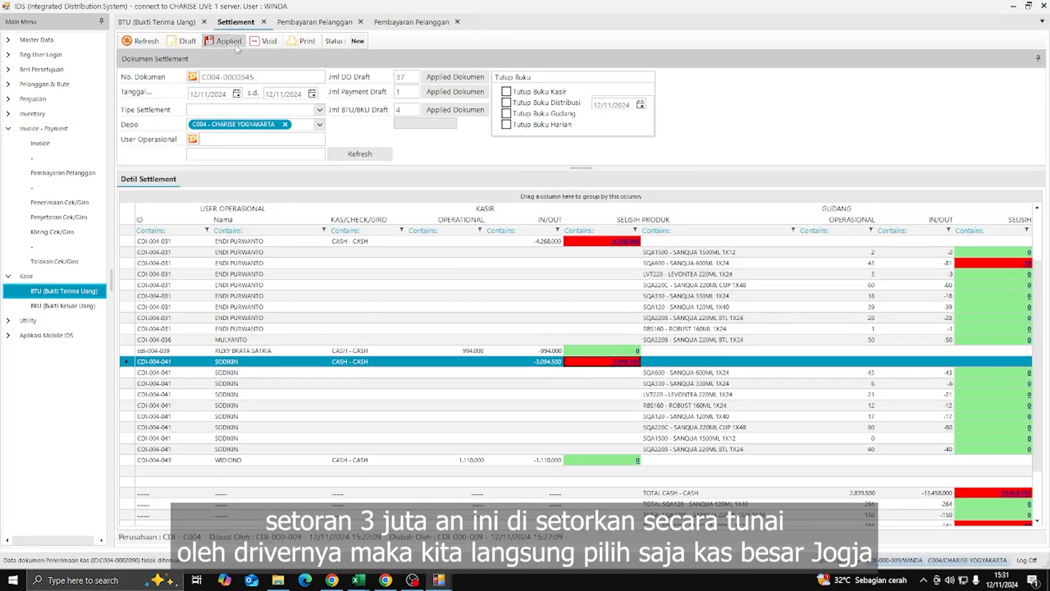
pyautogui.click(159, 22)
pyautogui.click(192, 107)
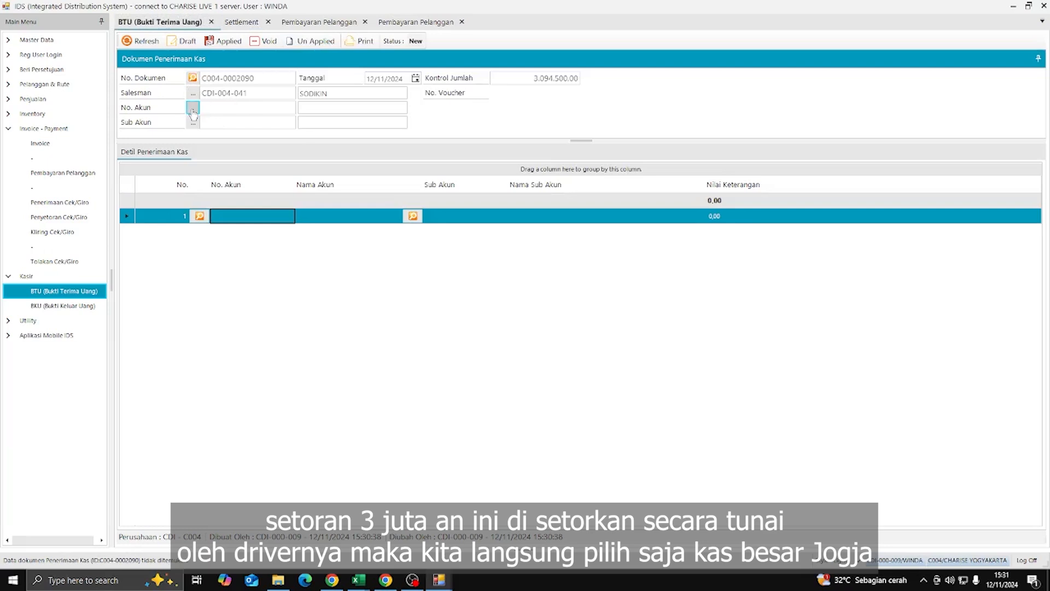
pyautogui.click(402, 374)
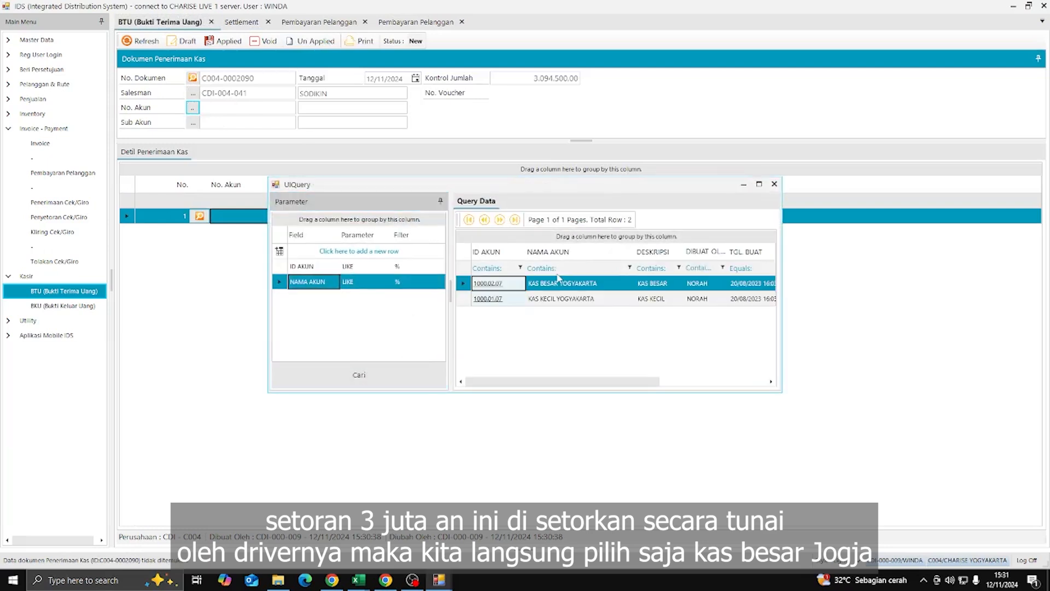
pyautogui.doubleClick(543, 287)
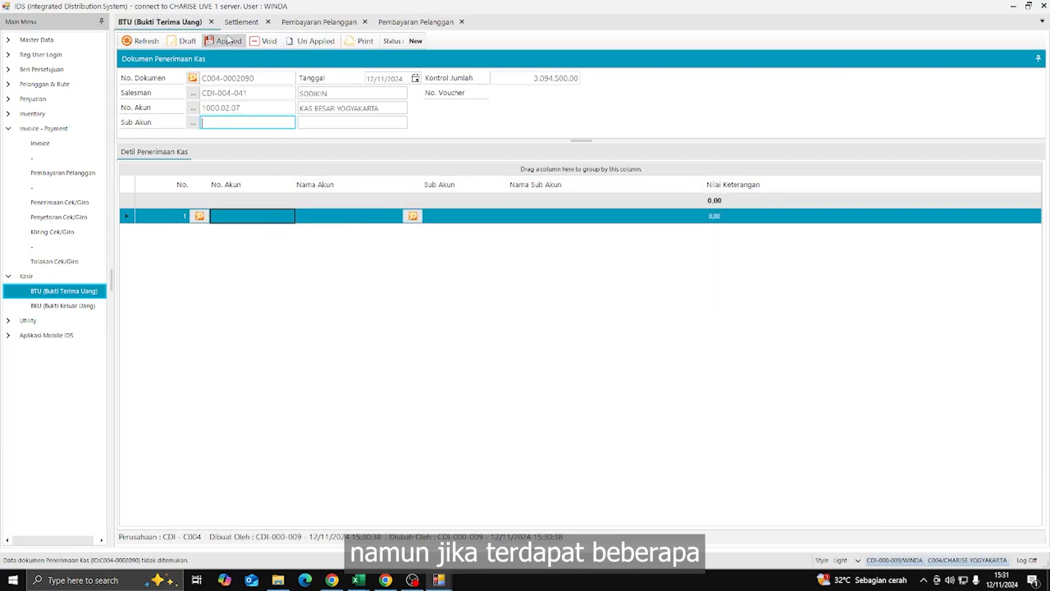
pyautogui.click(521, 307)
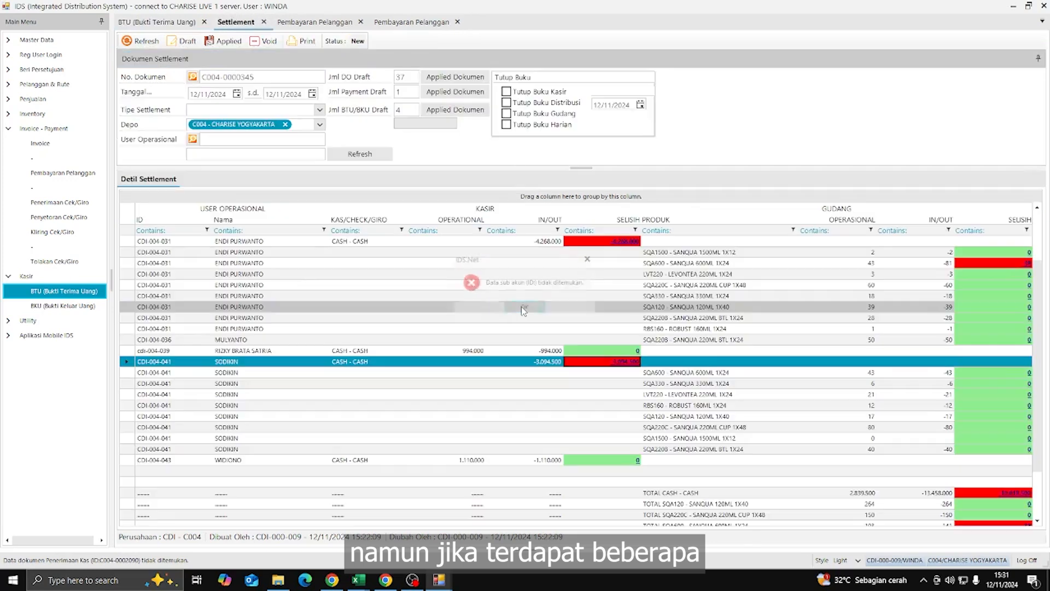
pyautogui.click(626, 364)
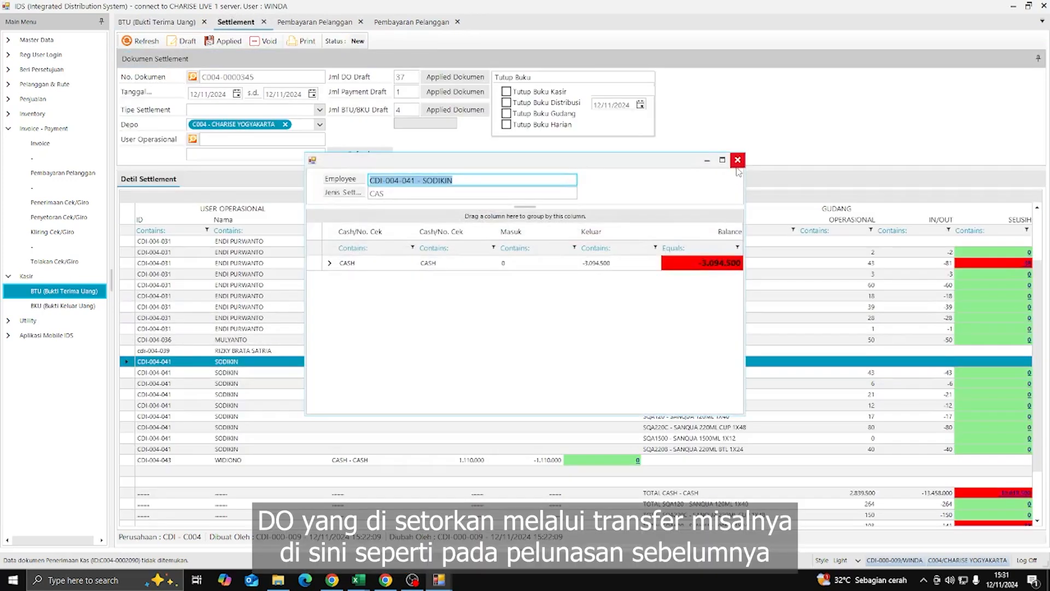
pyautogui.click(737, 161)
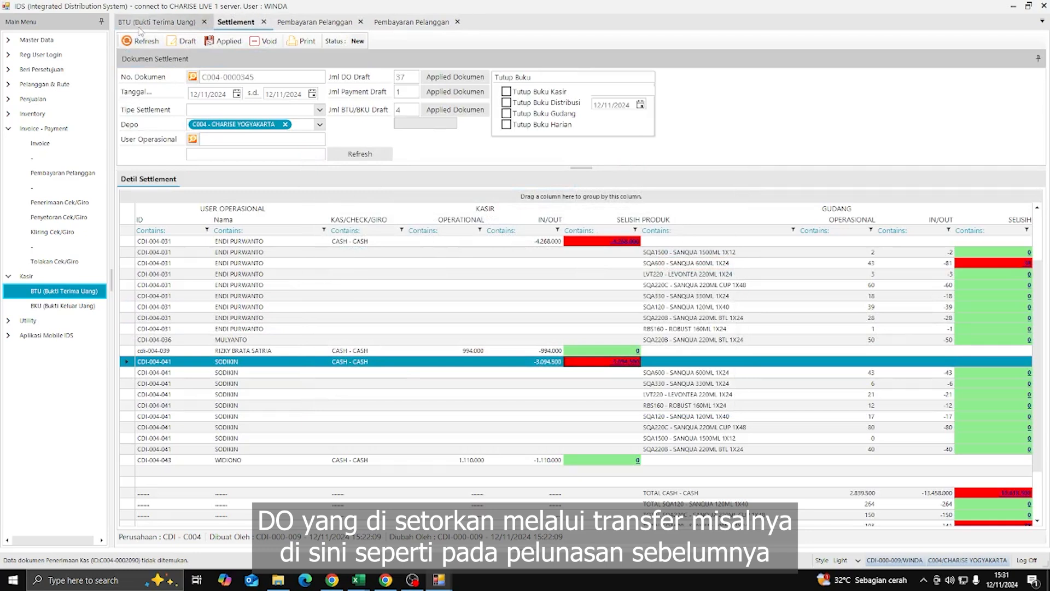
pyautogui.click(157, 22)
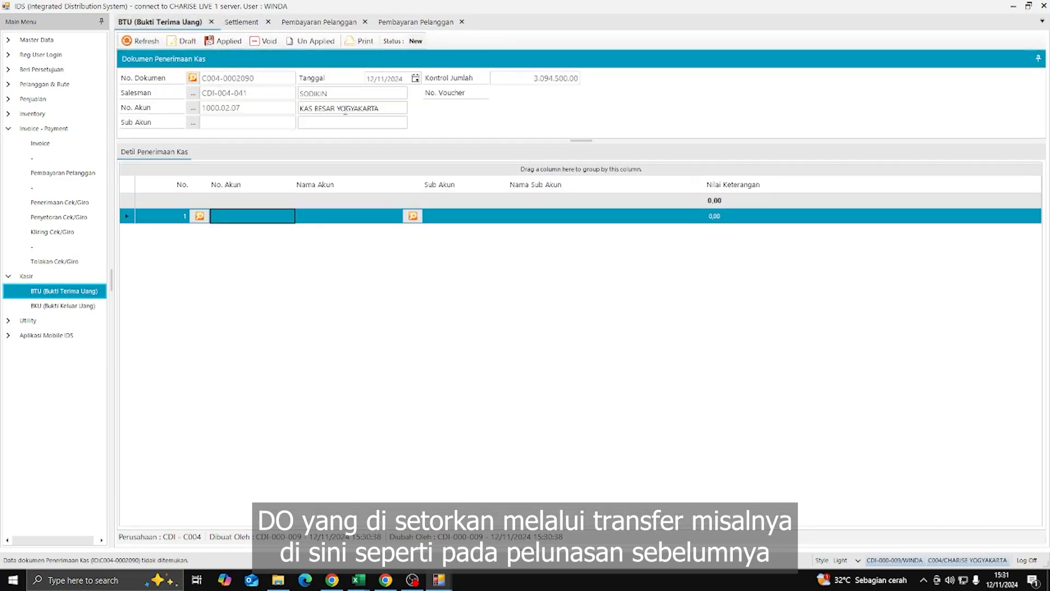
# - Correct the receipt account number to 1000.02.07 KAS BESAR YOGYAKARTA
pyautogui.click(265, 107)
pyautogui.write('3')
pyautogui.press('Return')
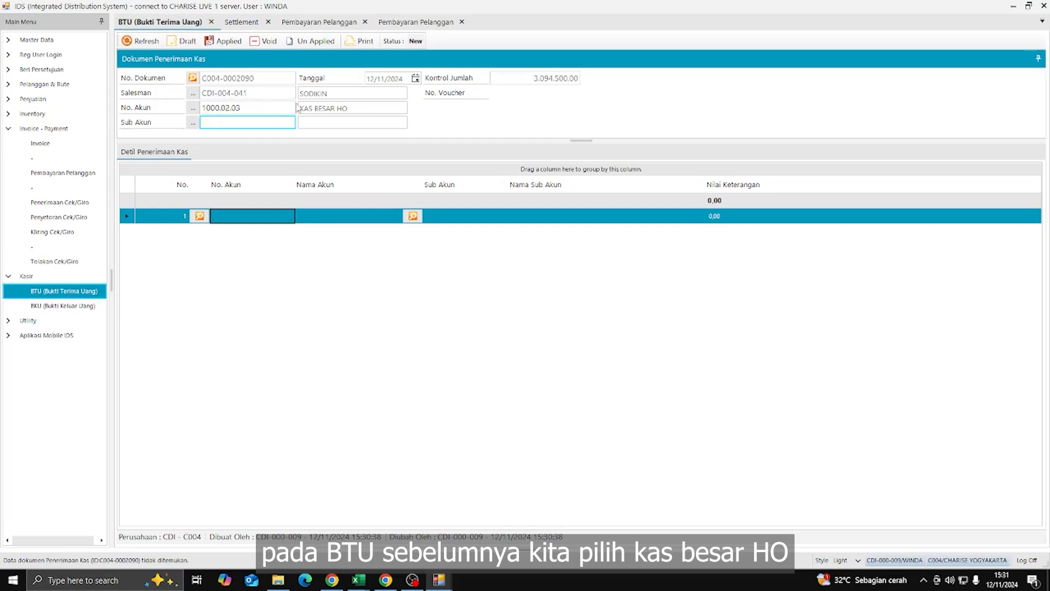
pyautogui.click(259, 107)
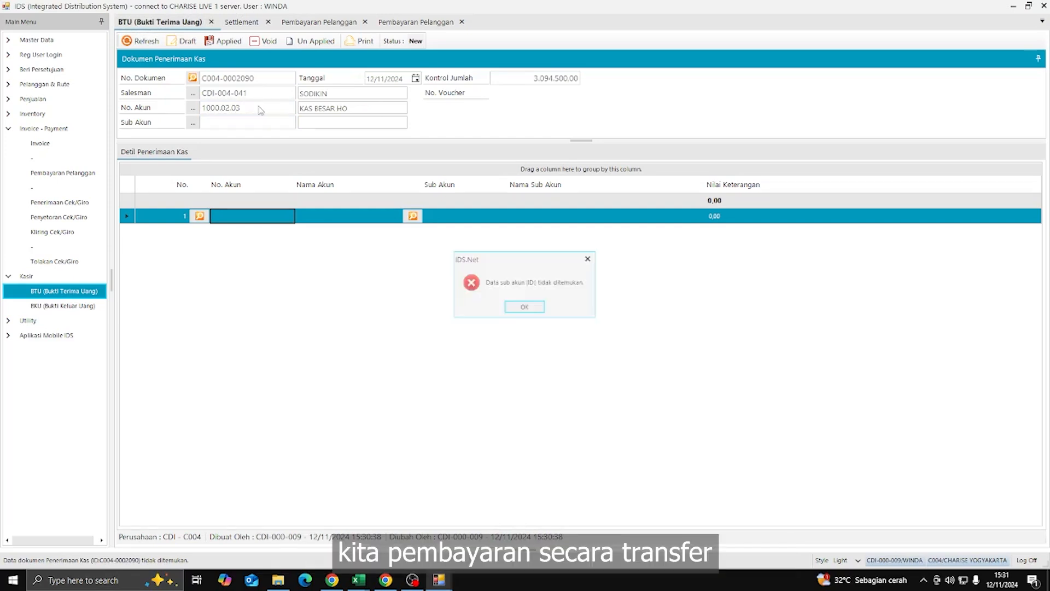
pyautogui.click(527, 305)
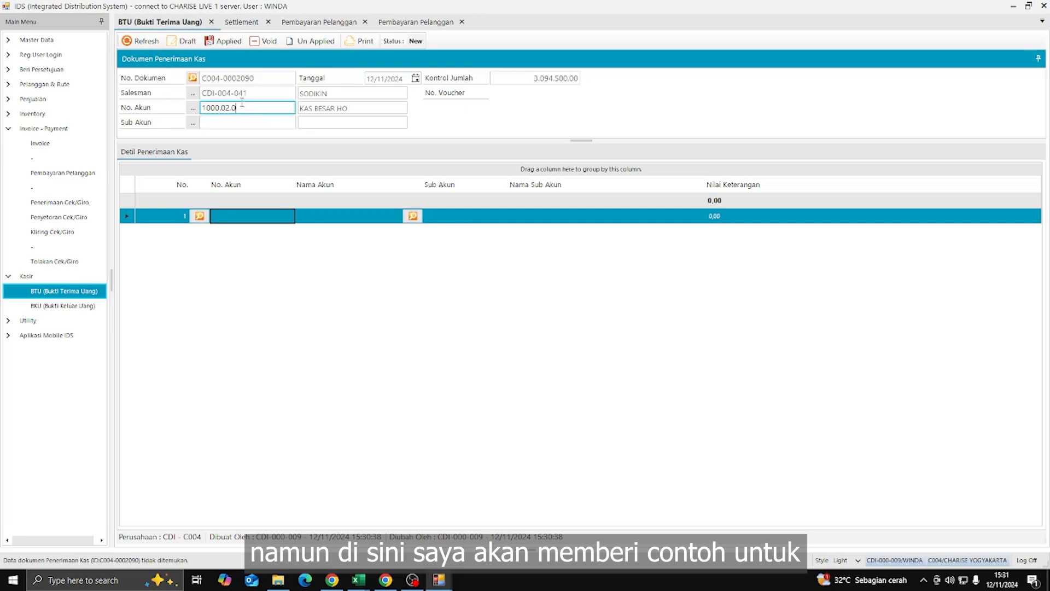
pyautogui.press('Return')
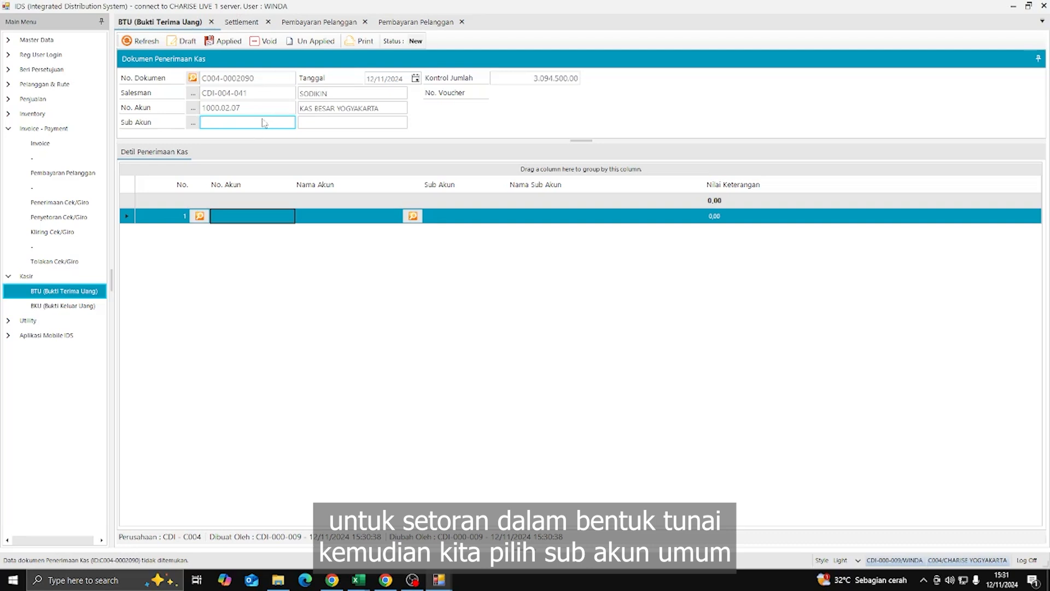
# - Set the receipt's sub-account to 999999 UMUM
pyautogui.click(192, 124)
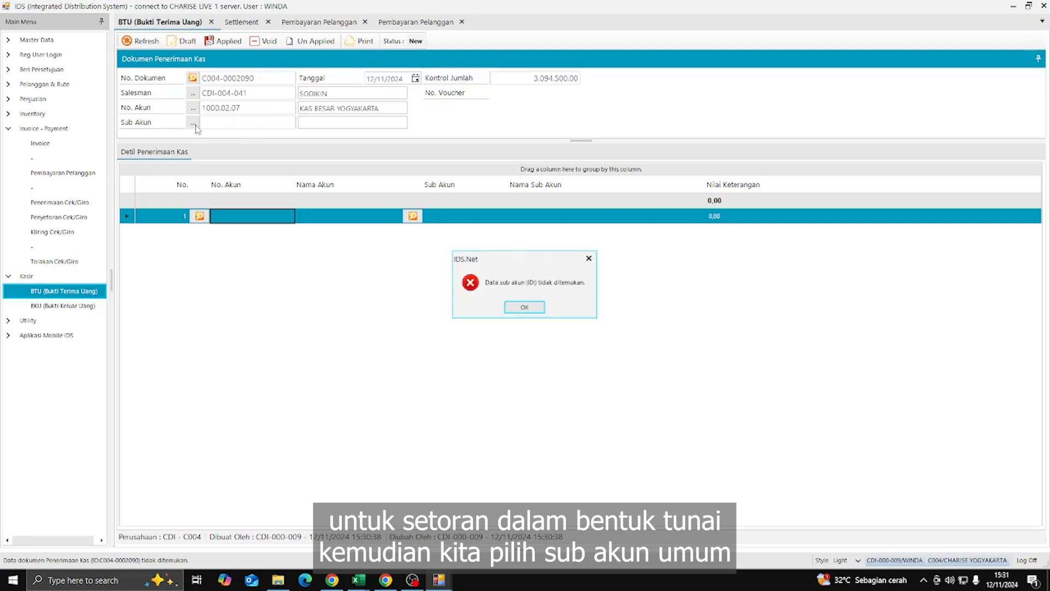
pyautogui.click(526, 308)
pyautogui.click(192, 122)
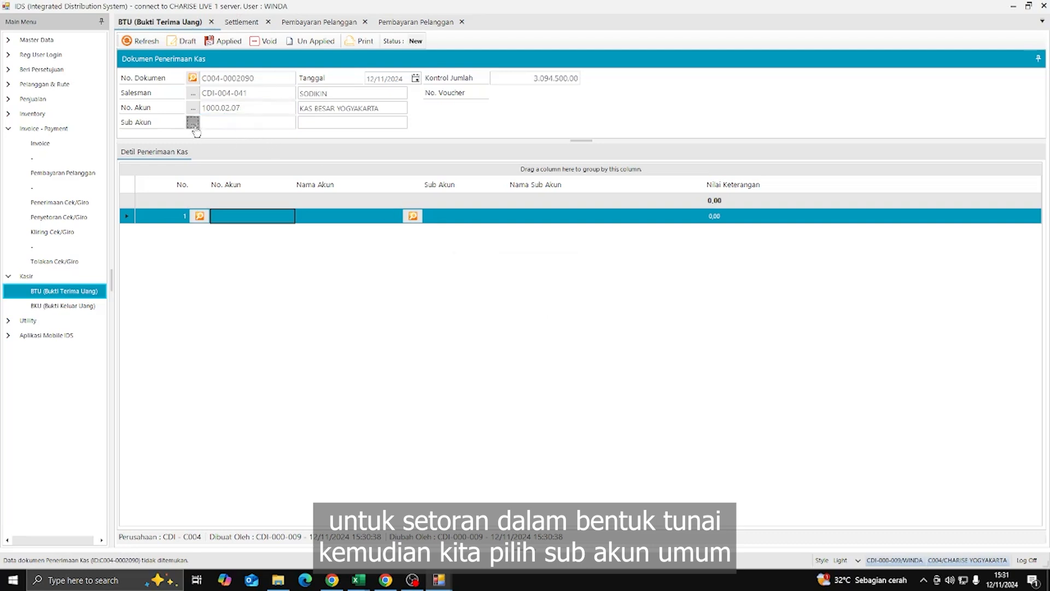
pyautogui.click(420, 374)
pyautogui.doubleClick(508, 288)
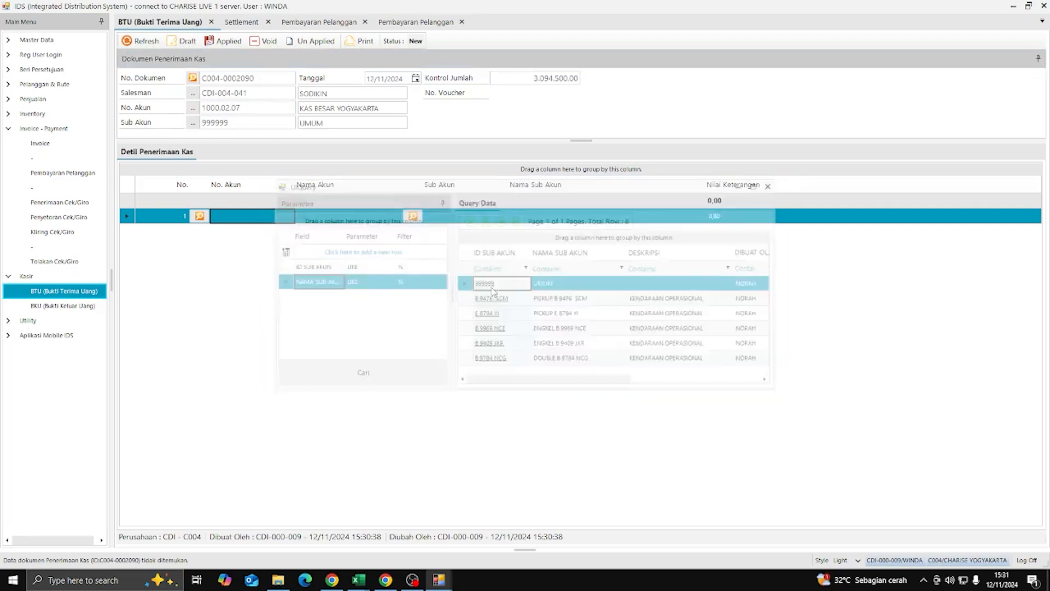
# - Add a receipt line on account 1011 PENJUALAN CASH, found by searching PENJUA, with sub-account UMUM
pyautogui.click(199, 216)
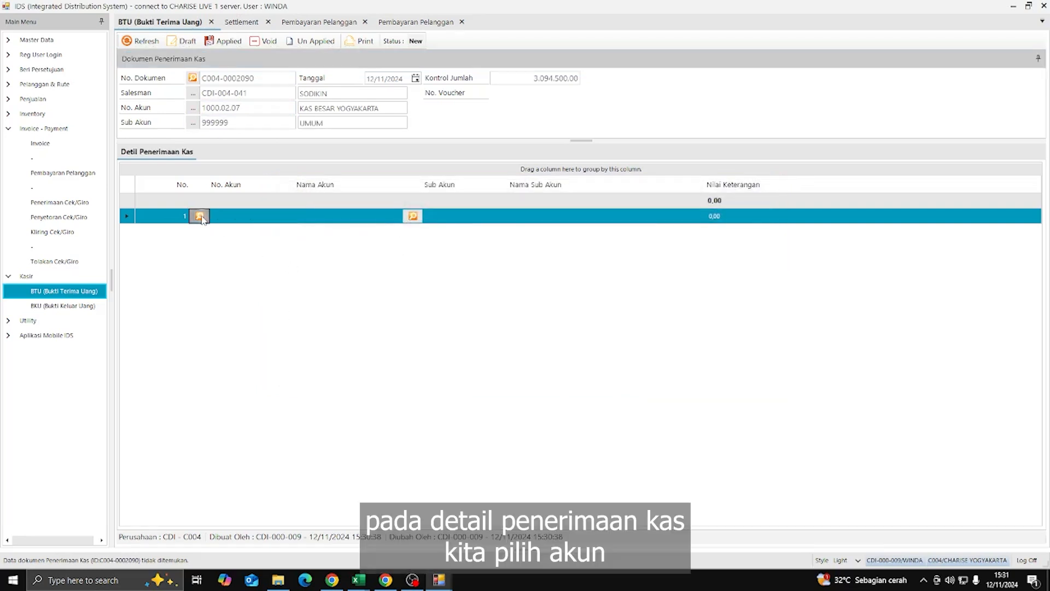
pyautogui.scroll(-5, 565, 320)
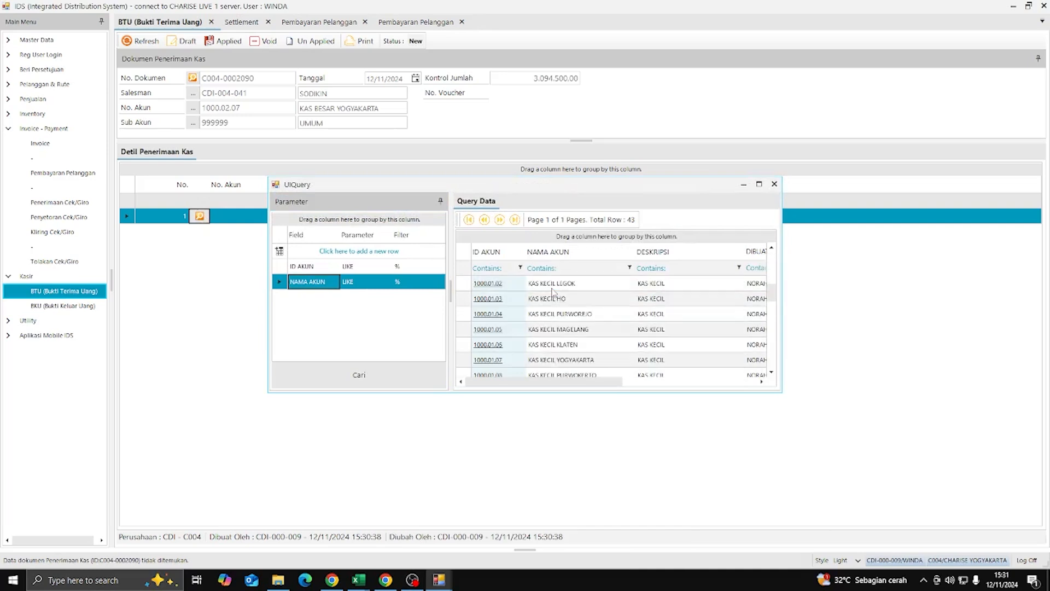
pyautogui.click(397, 282)
pyautogui.write('PENJUA')
pyautogui.press('Return')
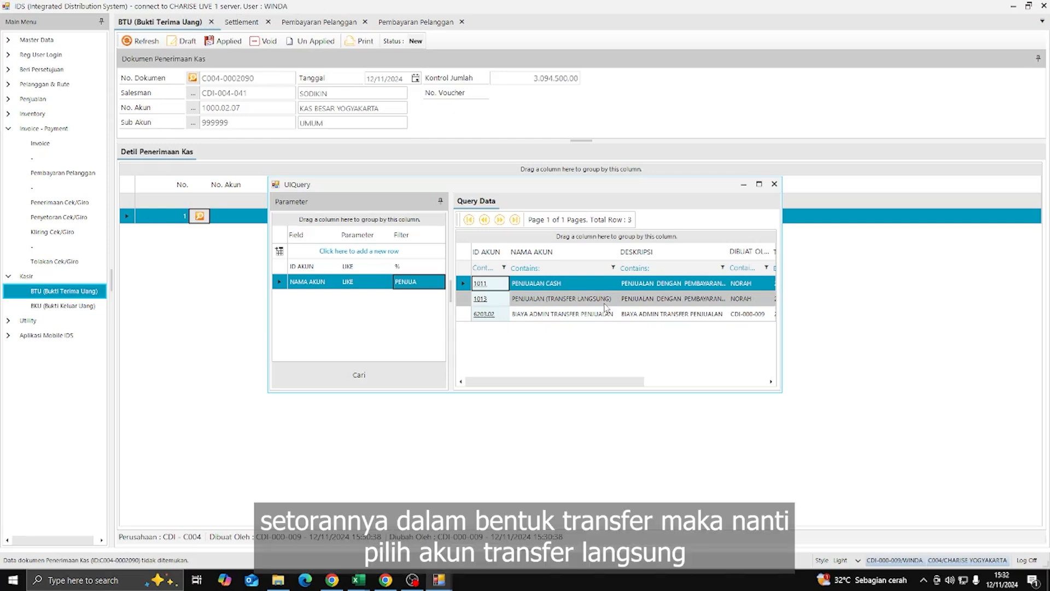
pyautogui.doubleClick(534, 284)
pyautogui.click(412, 216)
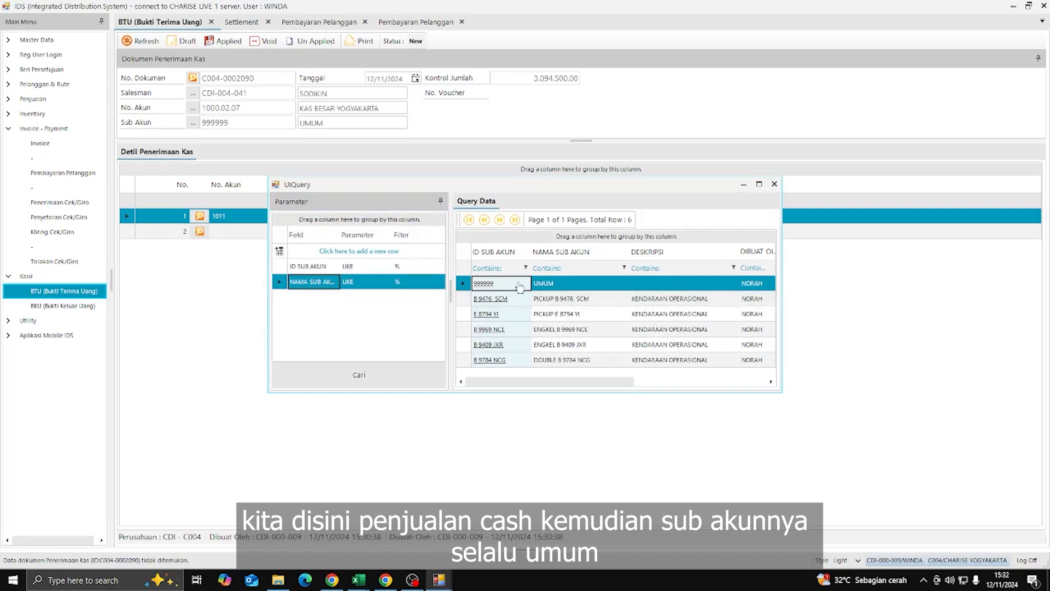
pyautogui.doubleClick(520, 285)
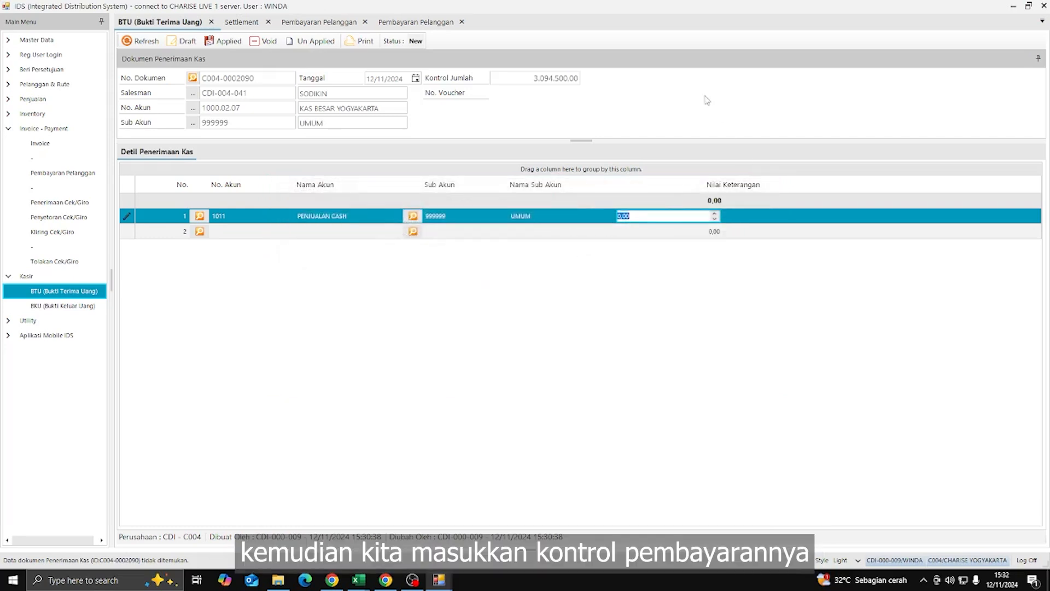
# - Give the line a value of 3.094.500,00 and save the receipt as Draft
pyautogui.moveTo(533, 79); pyautogui.dragTo(663, 90)
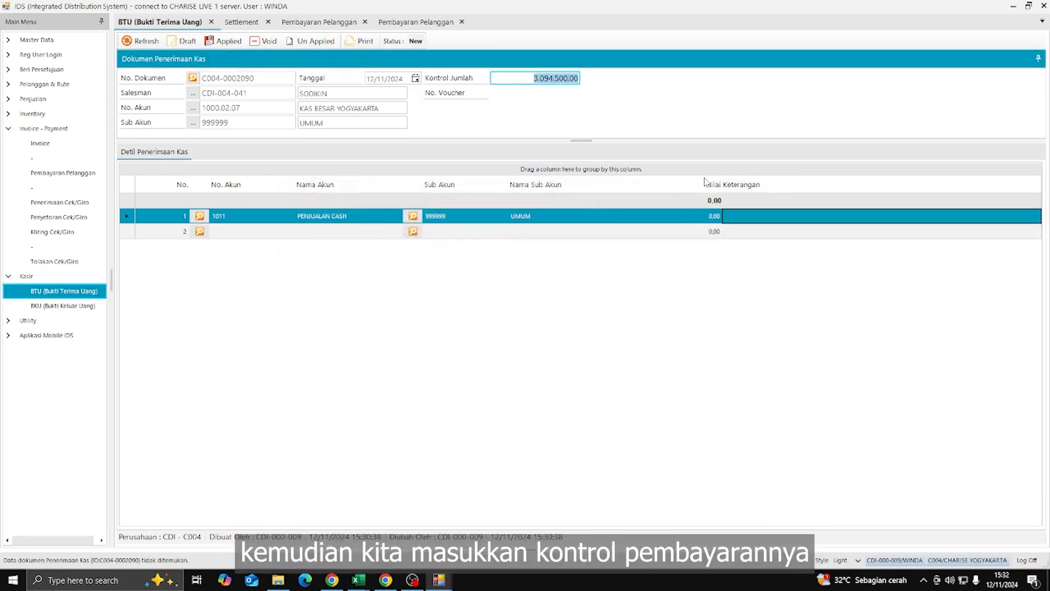
pyautogui.click(687, 216)
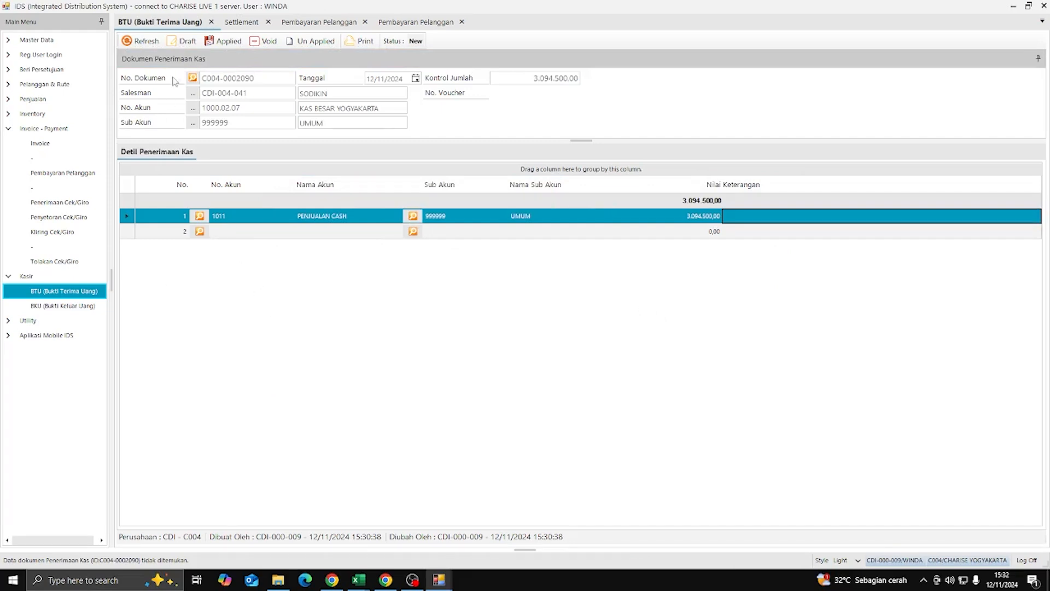
pyautogui.click(180, 42)
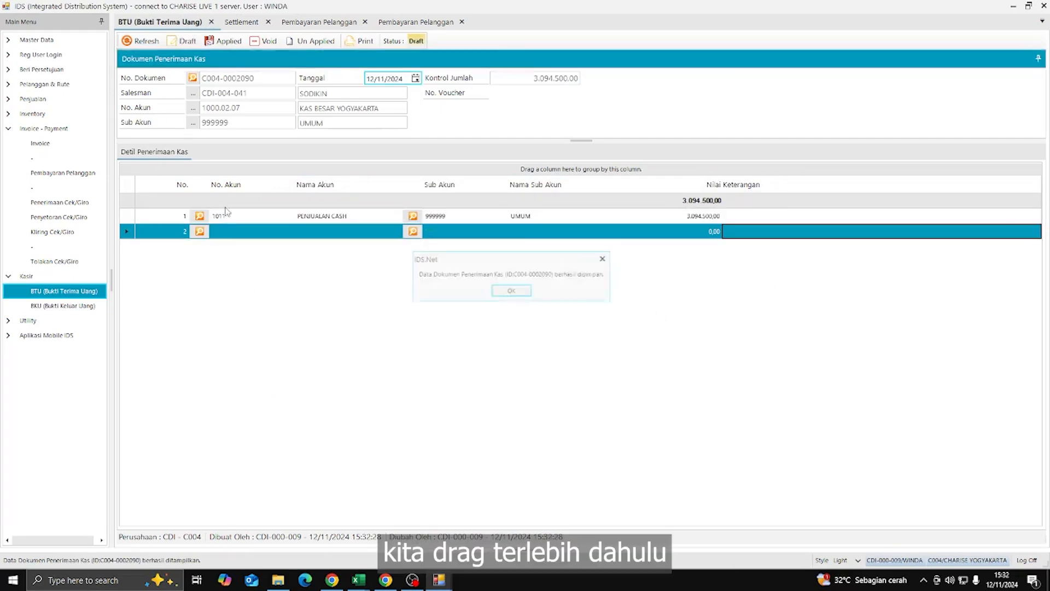
pyautogui.click(510, 291)
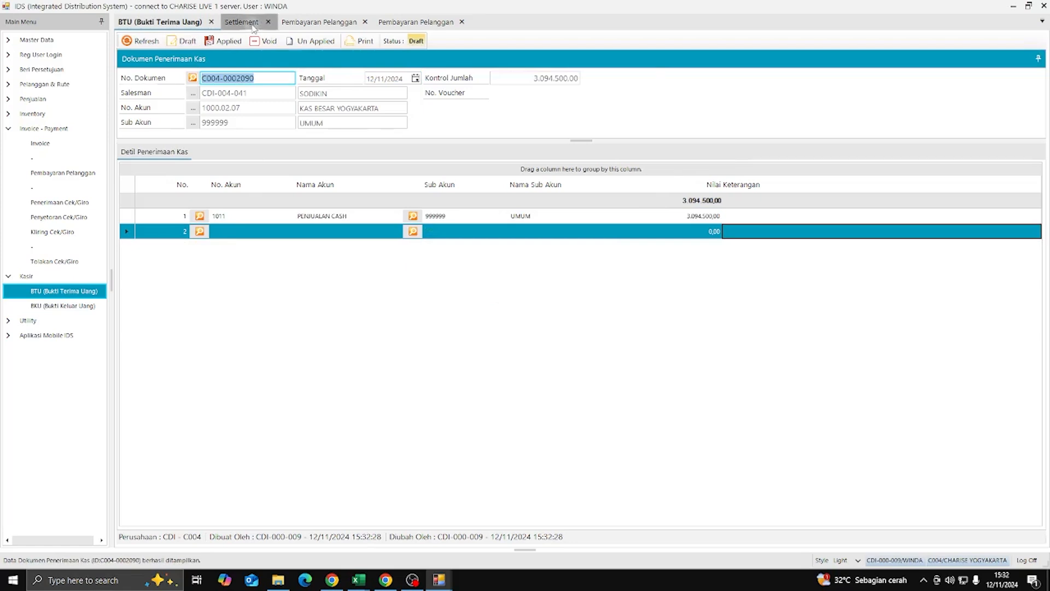
pyautogui.click(241, 22)
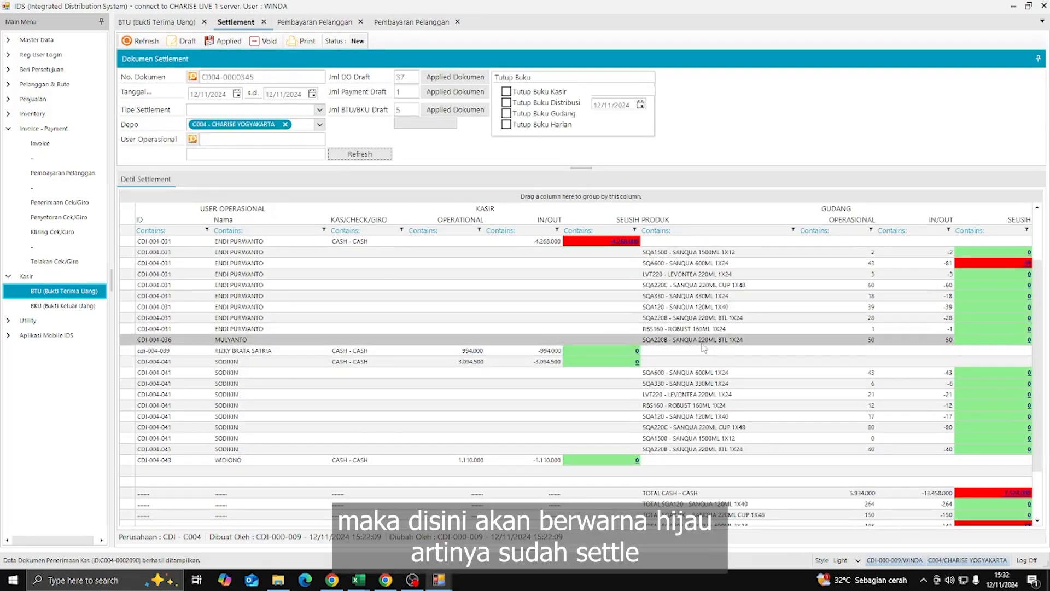
pyautogui.scroll(-1, 625, 336)
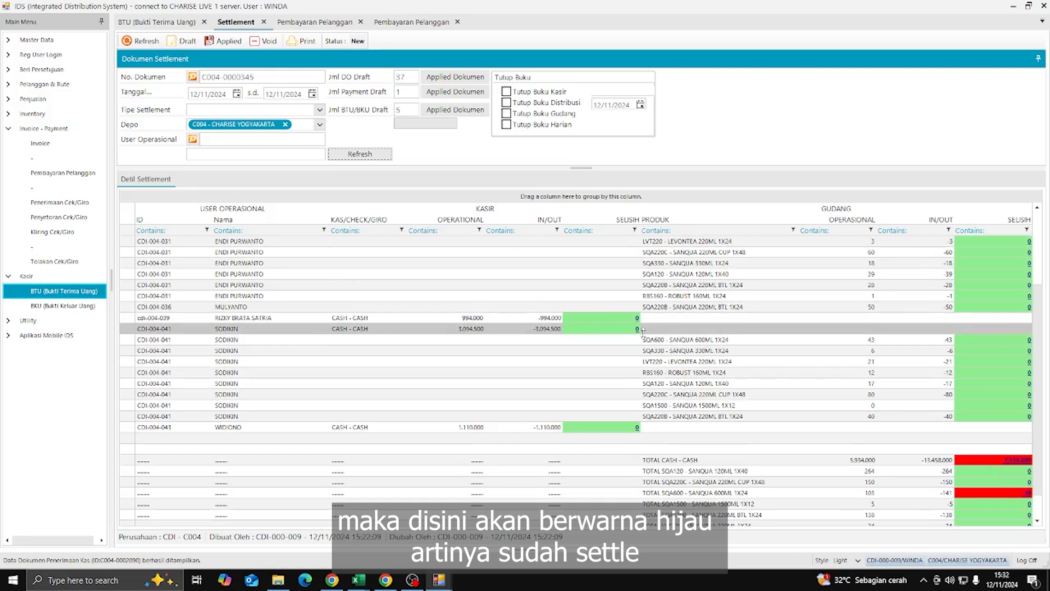
pyautogui.scroll(3, 616, 298)
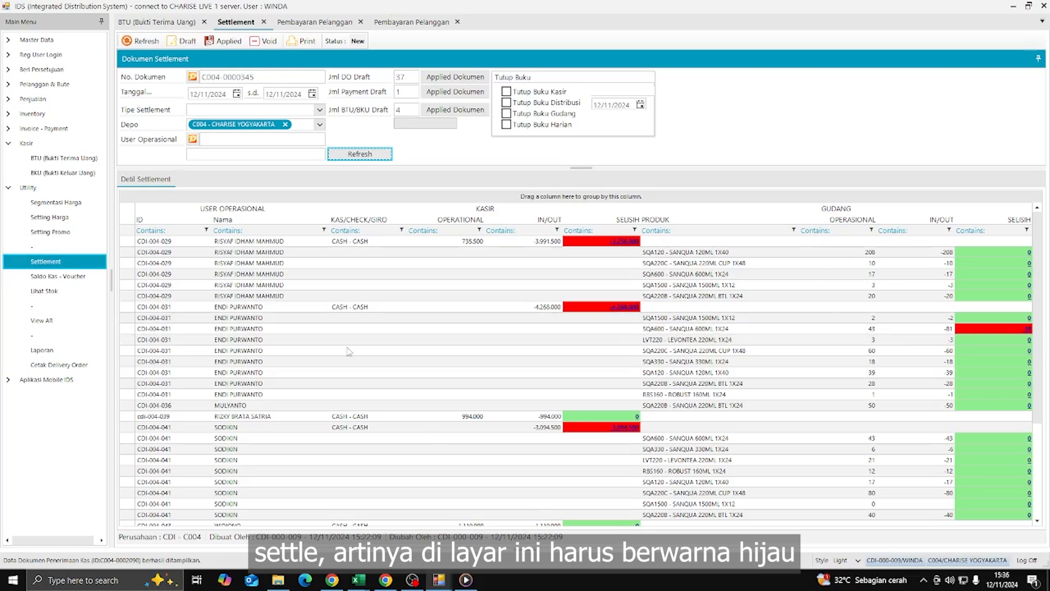
pyautogui.scroll(-2, 952, 316)
pyautogui.scroll(2, 951, 316)
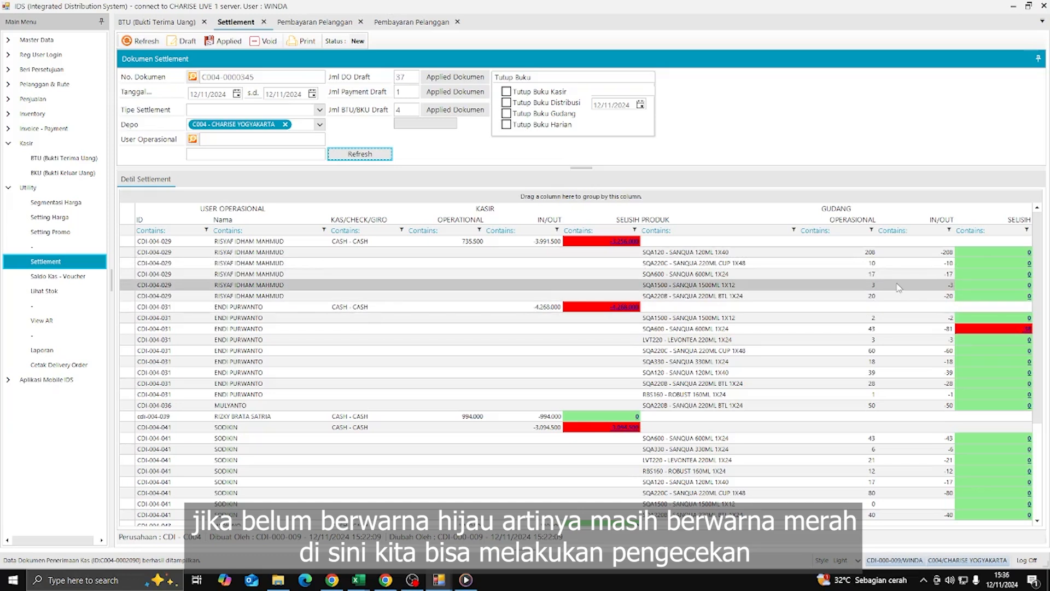
pyautogui.click(40, 188)
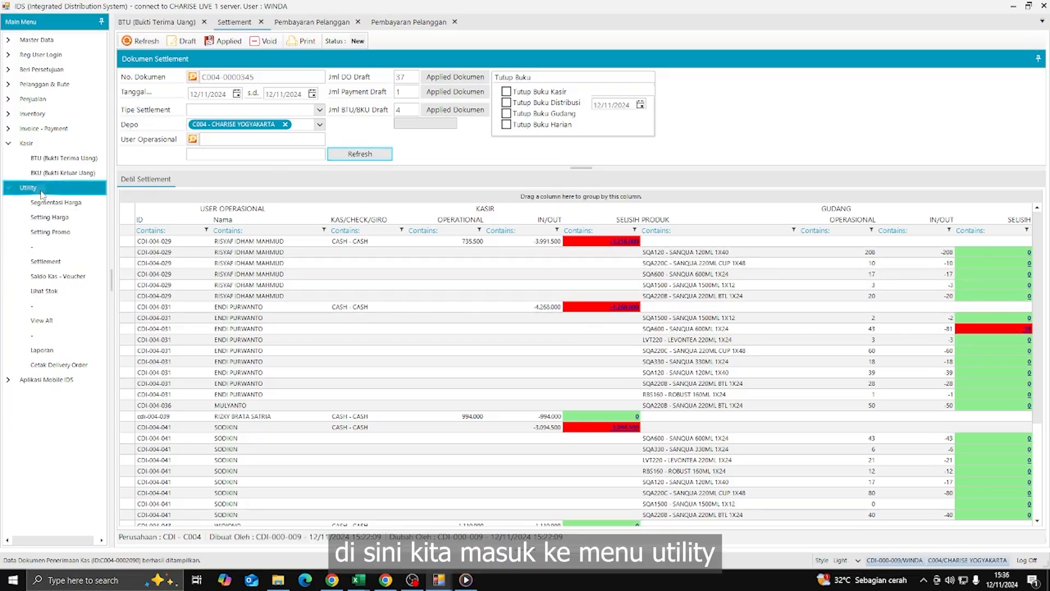
pyautogui.click(48, 266)
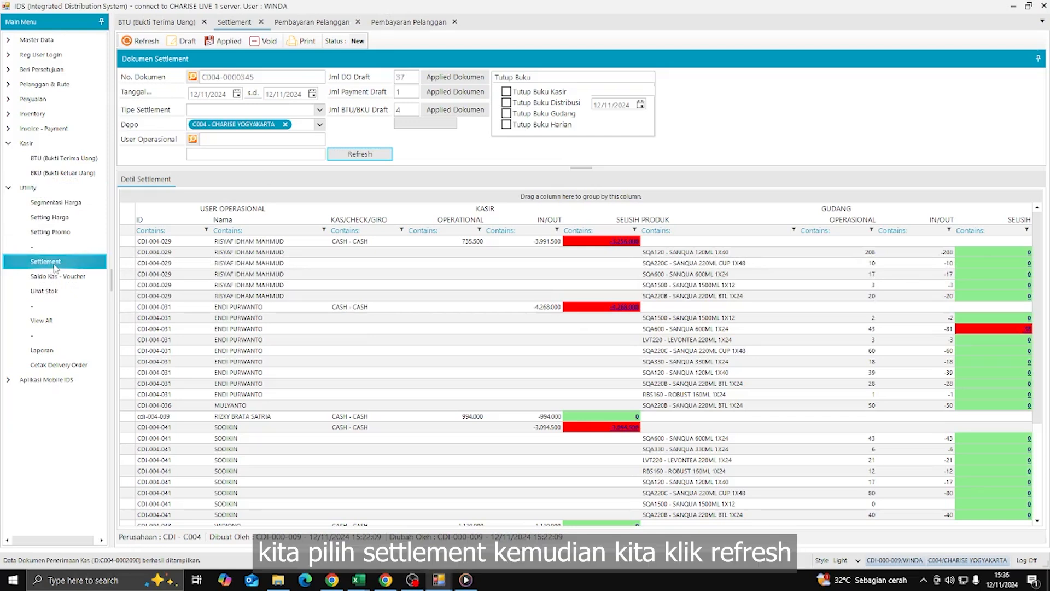
pyautogui.click(370, 157)
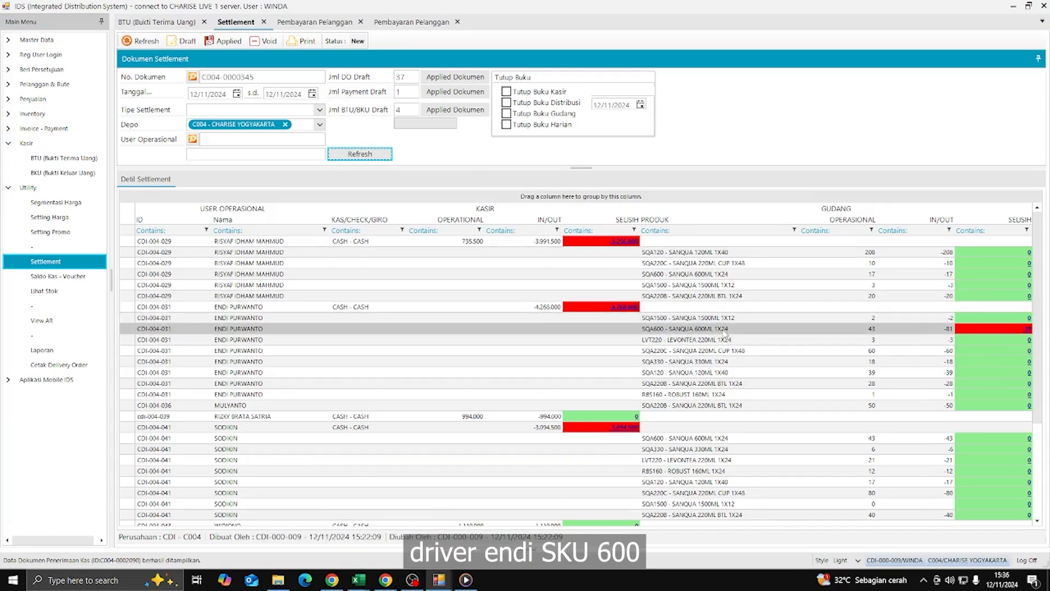
pyautogui.click(1025, 328)
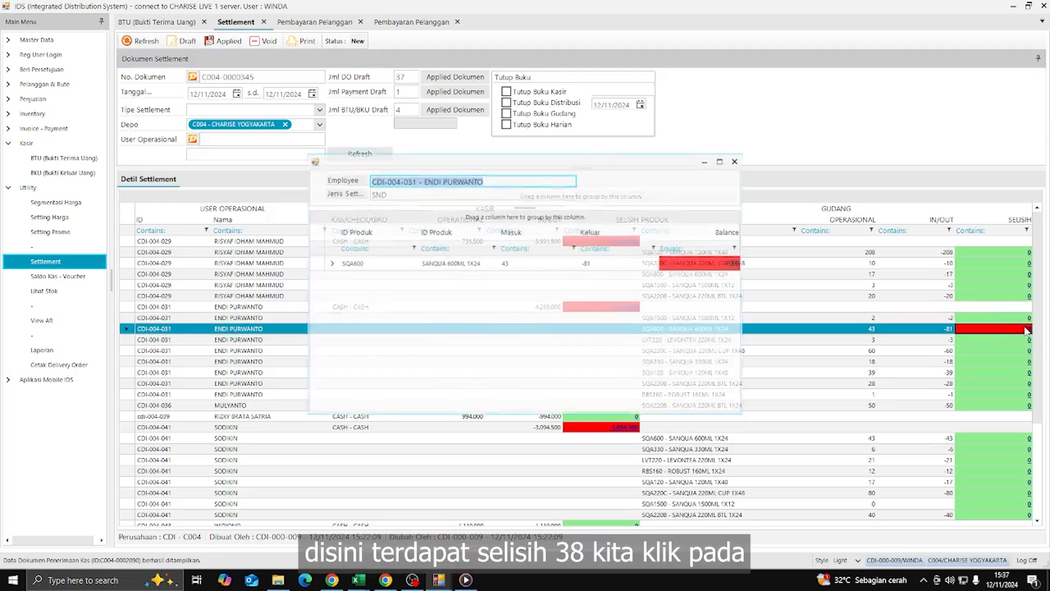
pyautogui.click(330, 263)
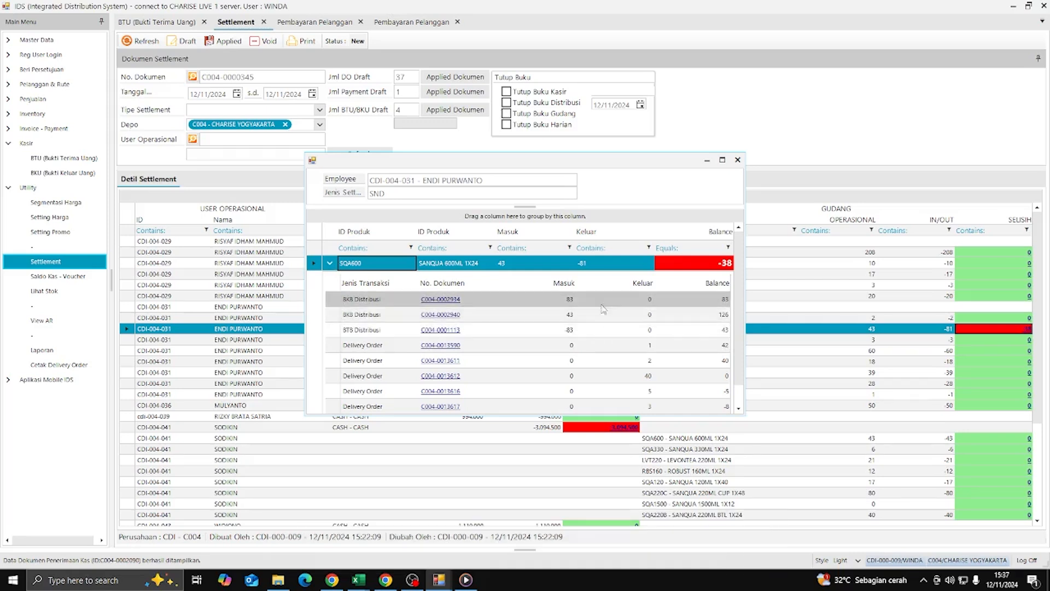
pyautogui.click(573, 315)
pyautogui.scroll(-1, 592, 317)
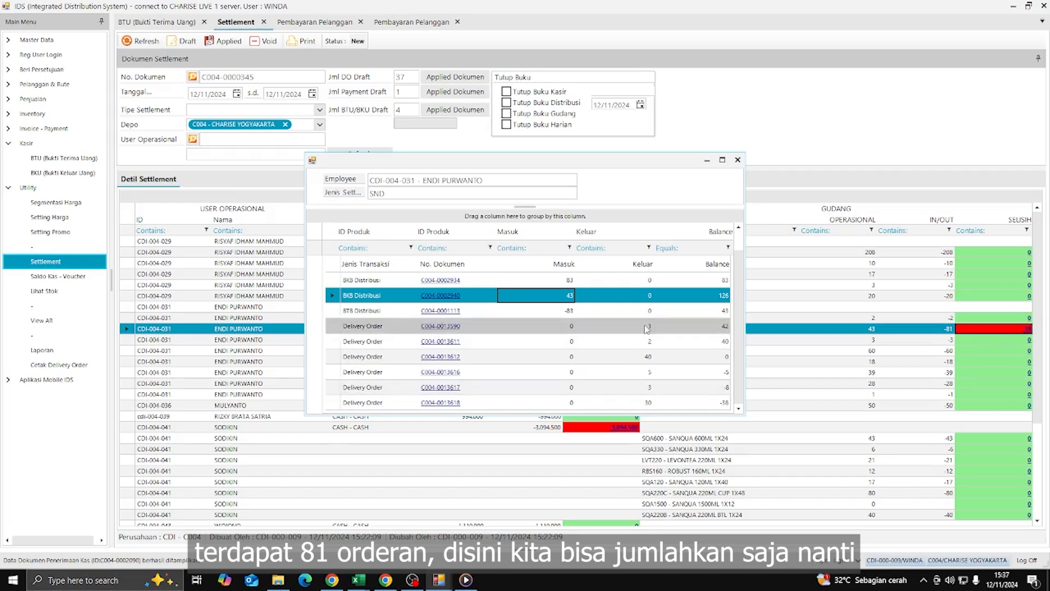
pyautogui.moveTo(645, 335); pyautogui.dragTo(645, 373)
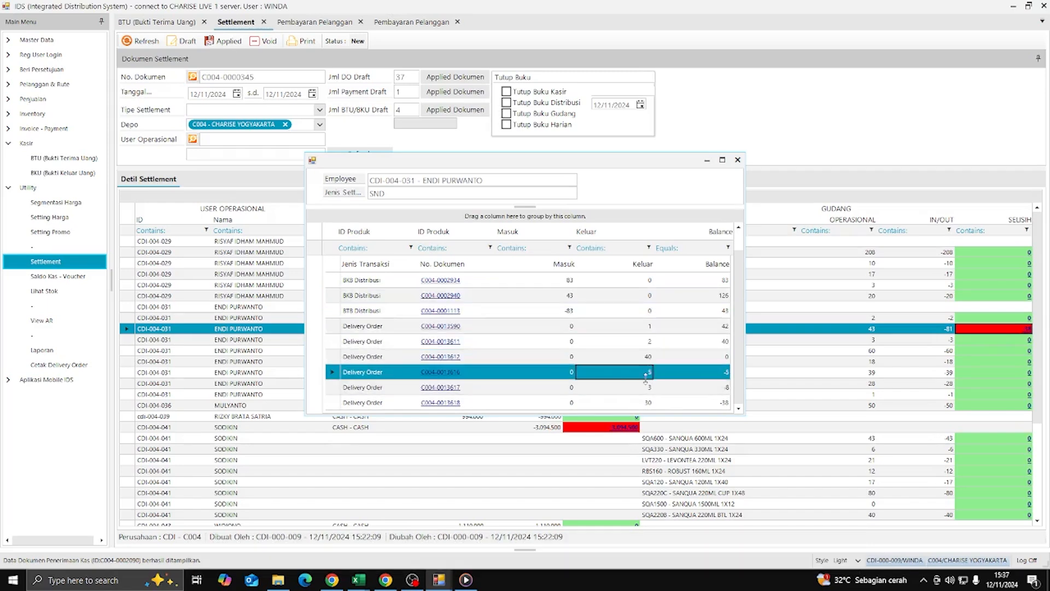
pyautogui.press('Up')
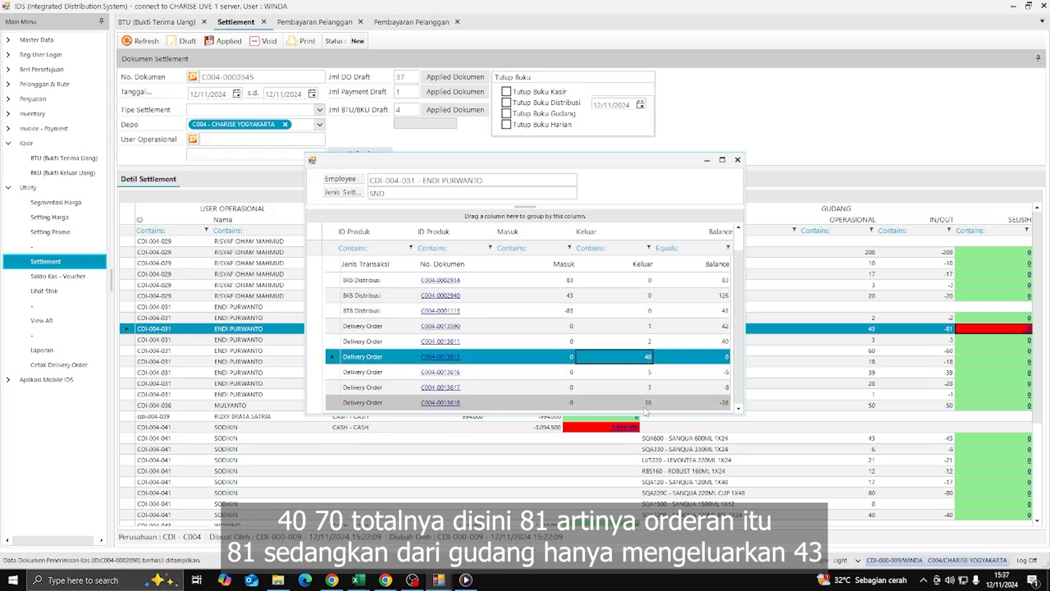
pyautogui.click(644, 408)
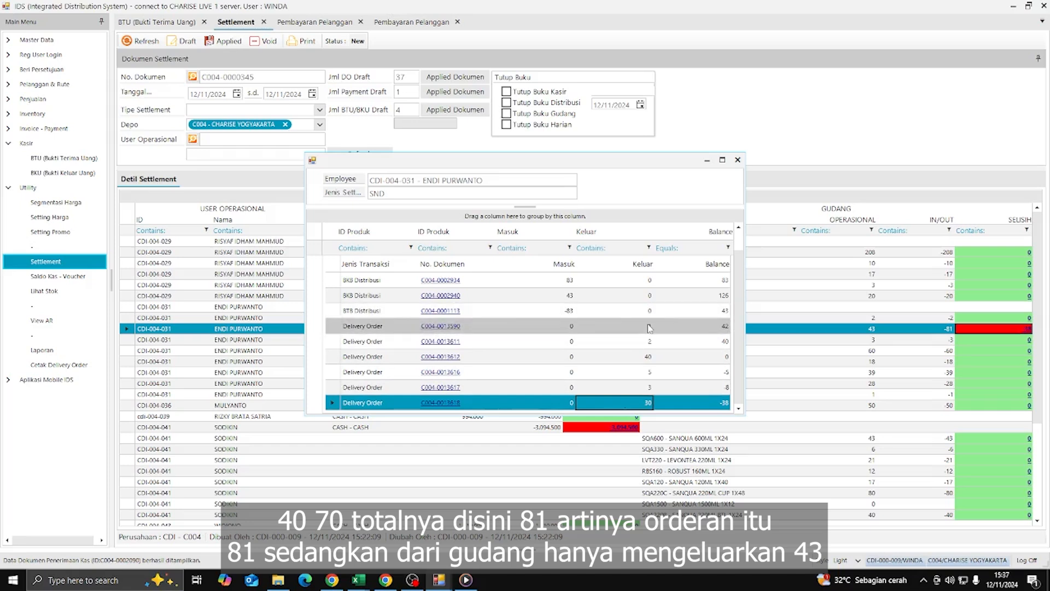
pyautogui.click(591, 299)
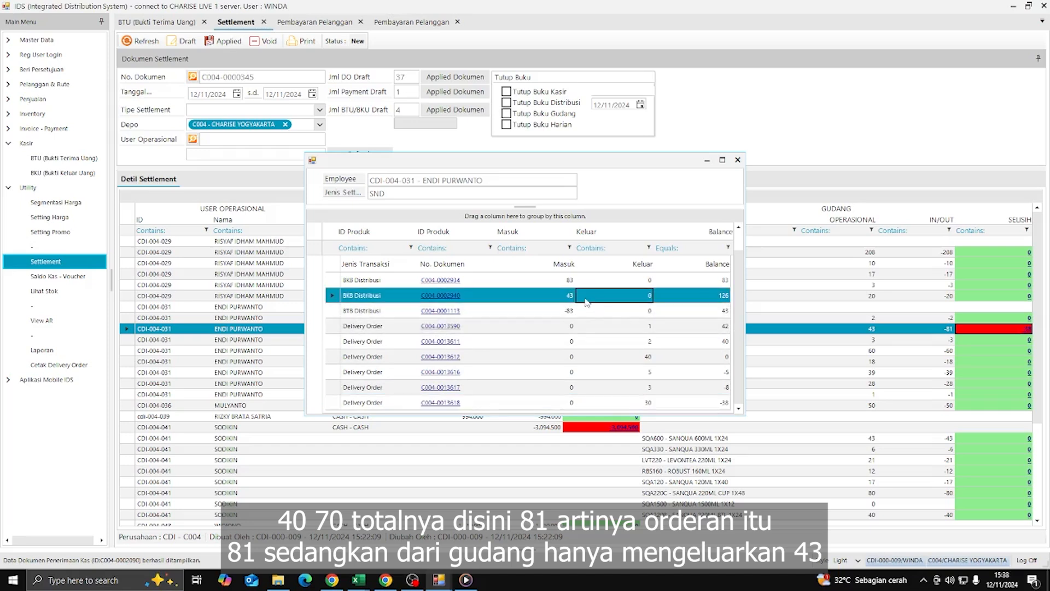
pyautogui.click(550, 296)
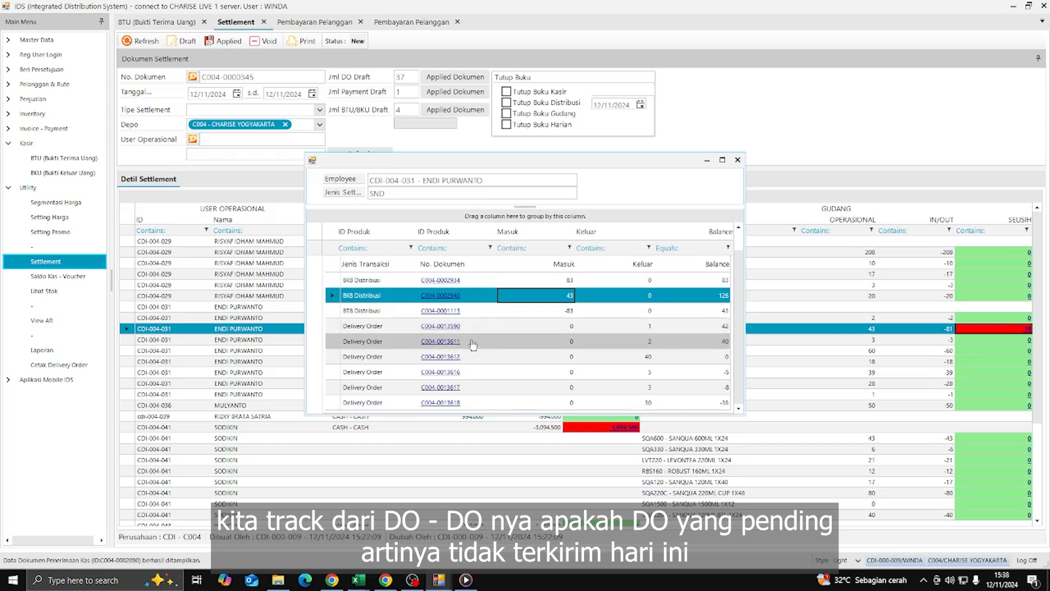
pyautogui.click(449, 329)
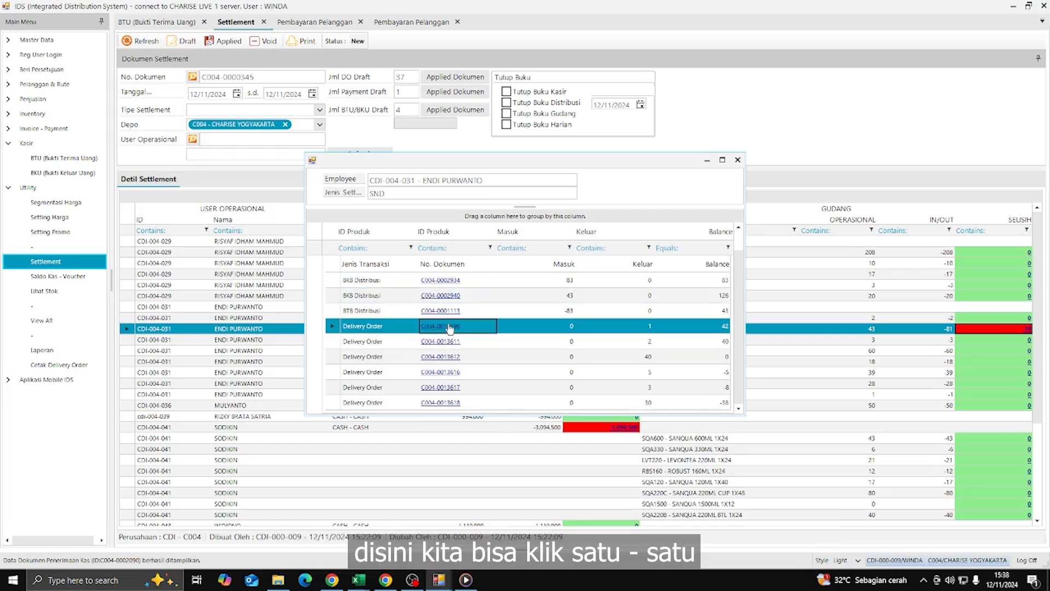
pyautogui.click(449, 327)
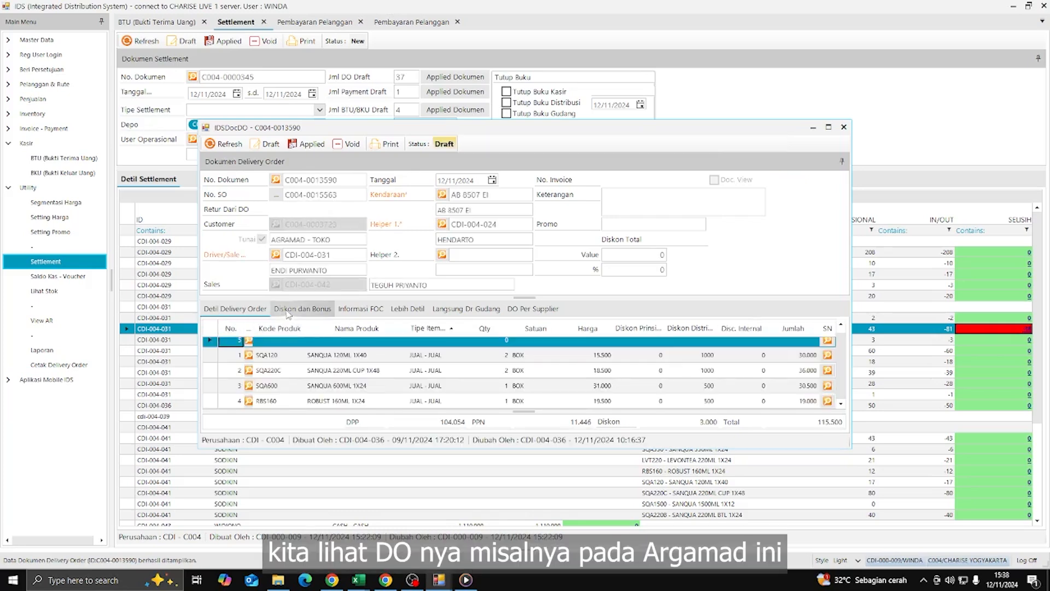
pyautogui.click(302, 308)
pyautogui.click(235, 308)
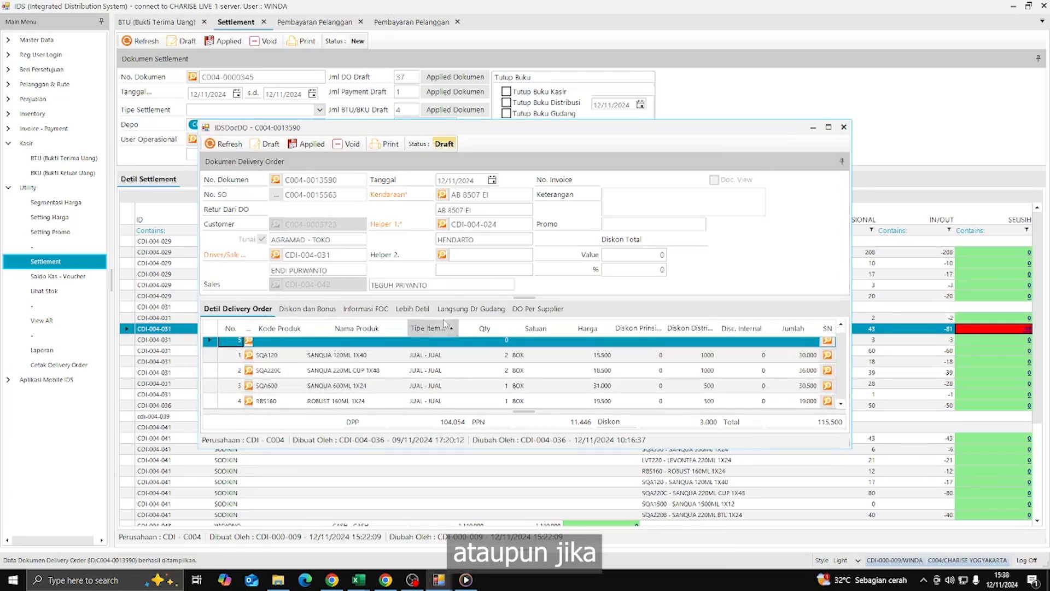
pyautogui.click(504, 371)
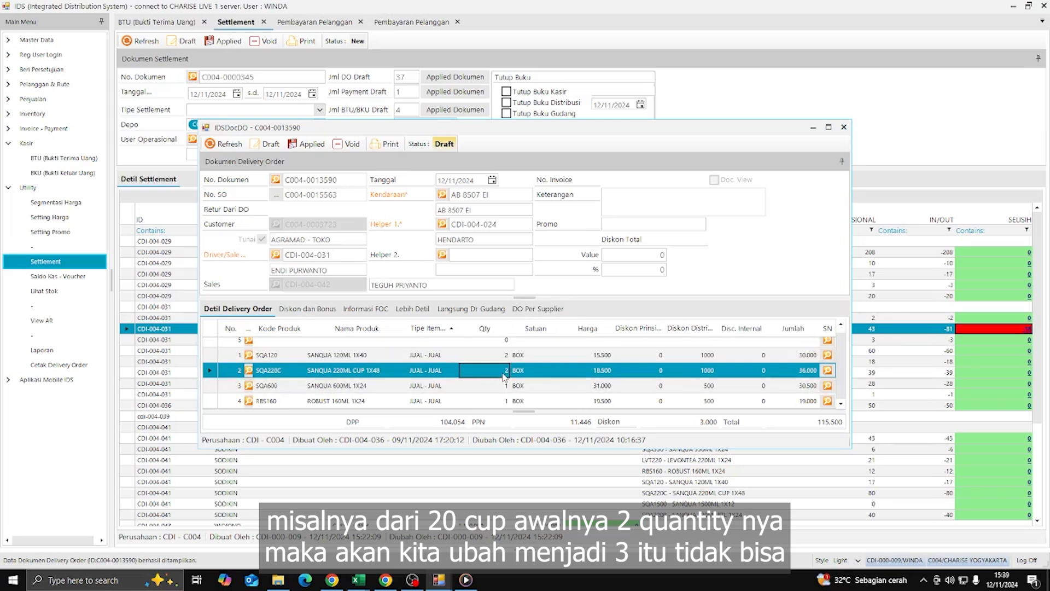
pyautogui.click(502, 375)
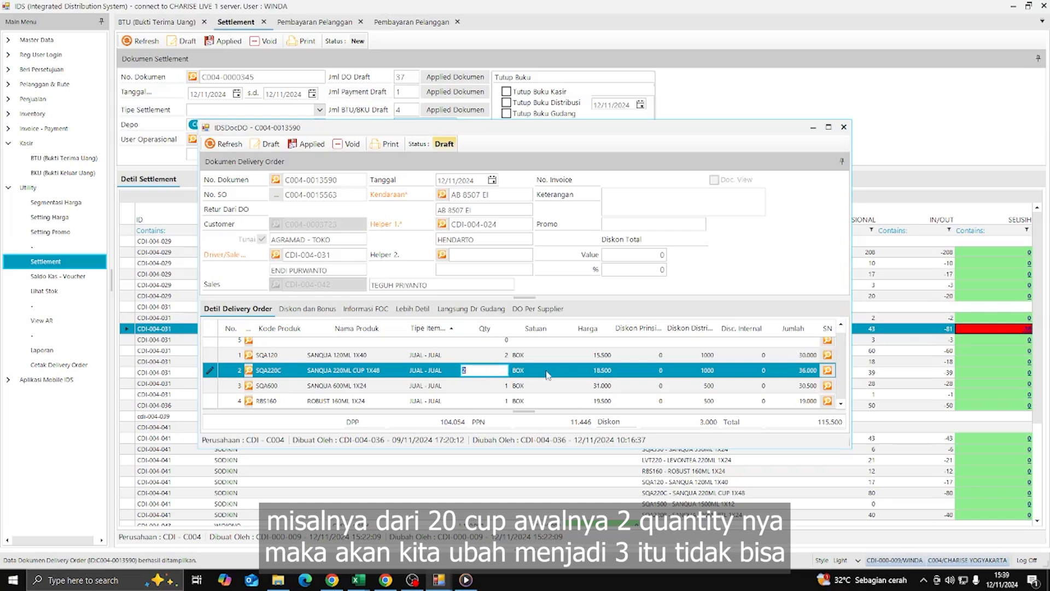
pyautogui.click(521, 371)
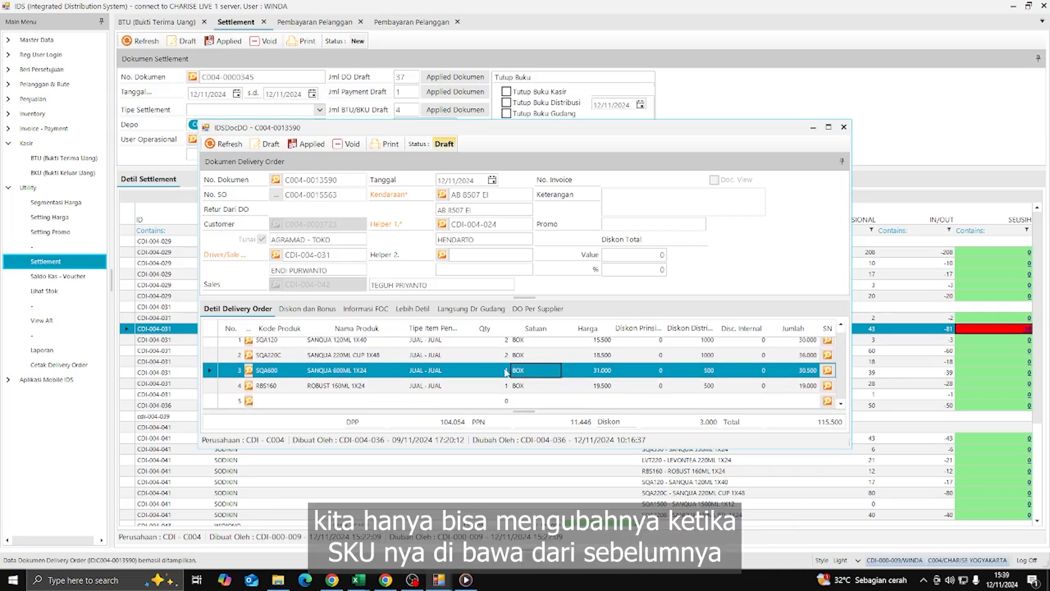
pyautogui.scroll(1, 523, 340)
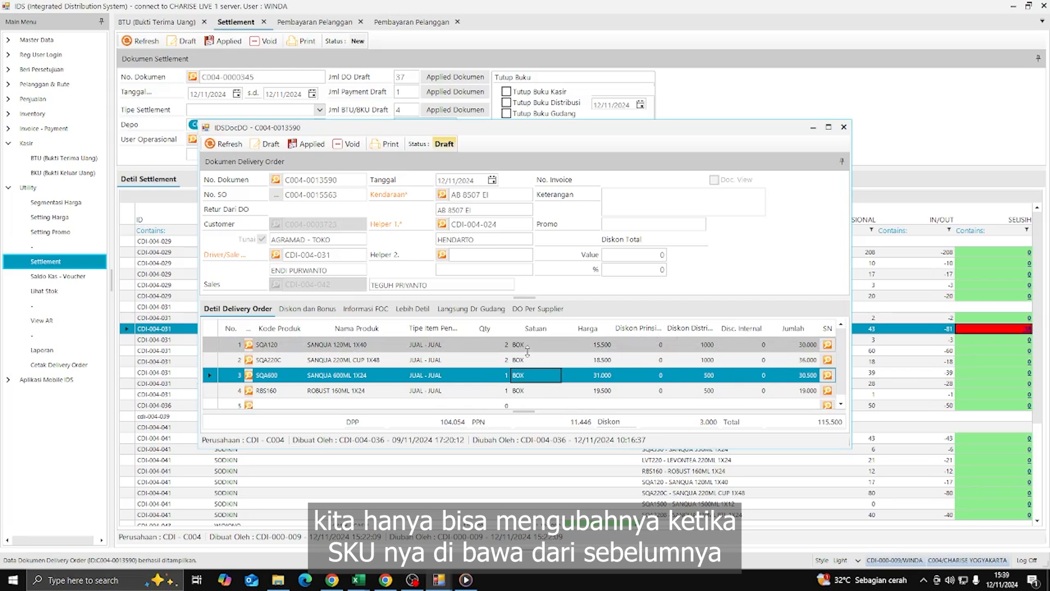
pyautogui.click(843, 129)
pyautogui.scroll(1, 491, 335)
pyautogui.scroll(-1, 491, 335)
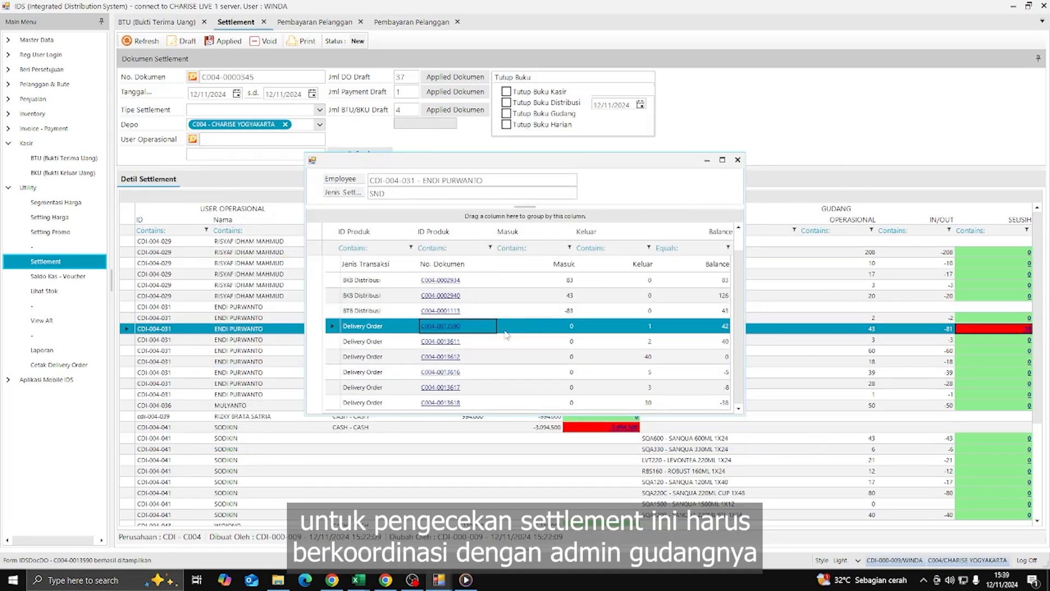
pyautogui.scroll(1, 536, 331)
pyautogui.scroll(-1, 537, 332)
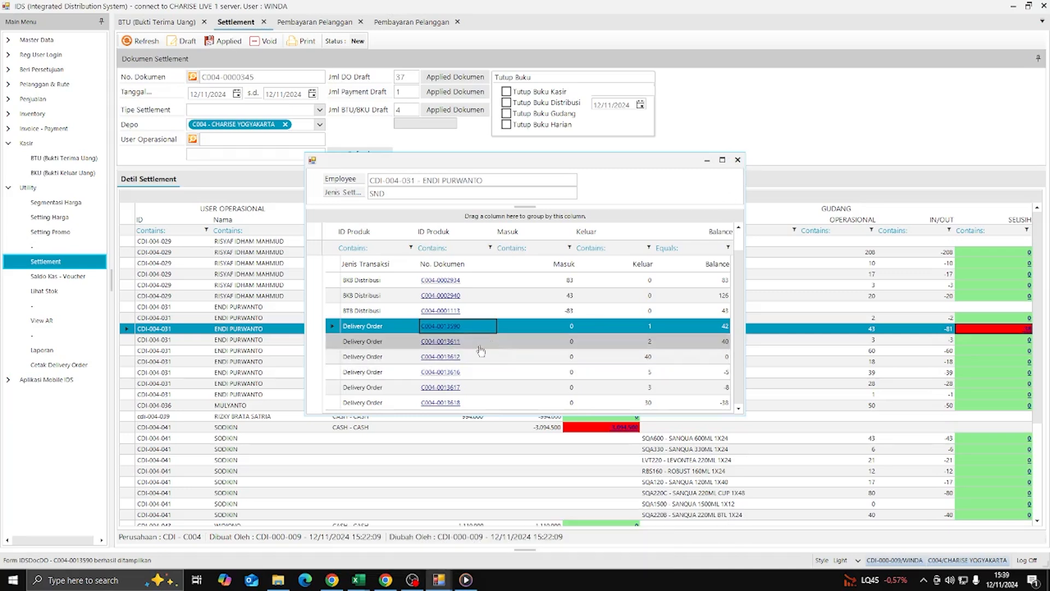
pyautogui.click(449, 346)
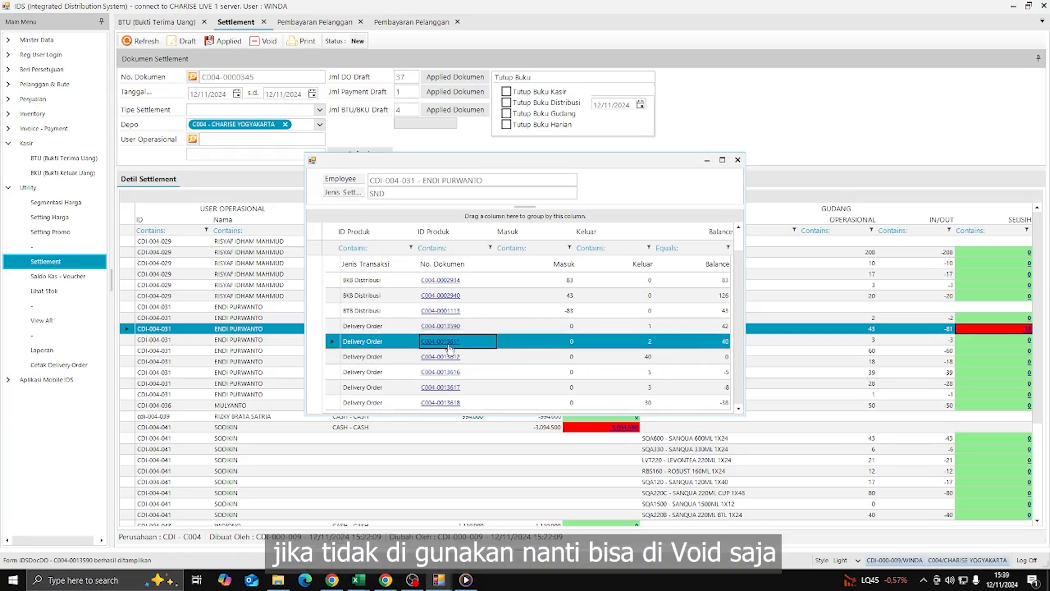
pyautogui.click(448, 346)
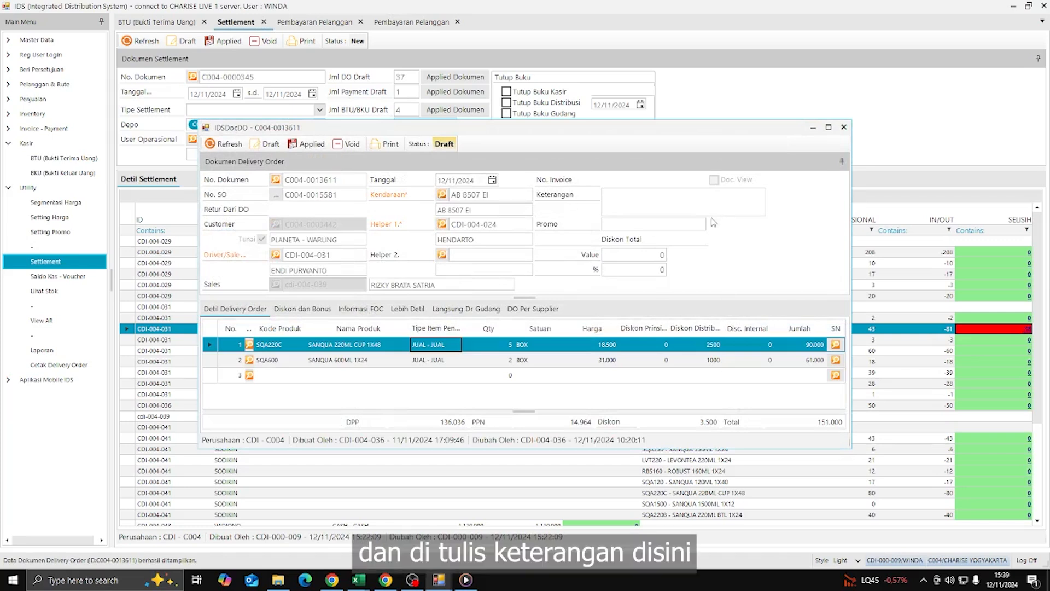
pyautogui.click(627, 201)
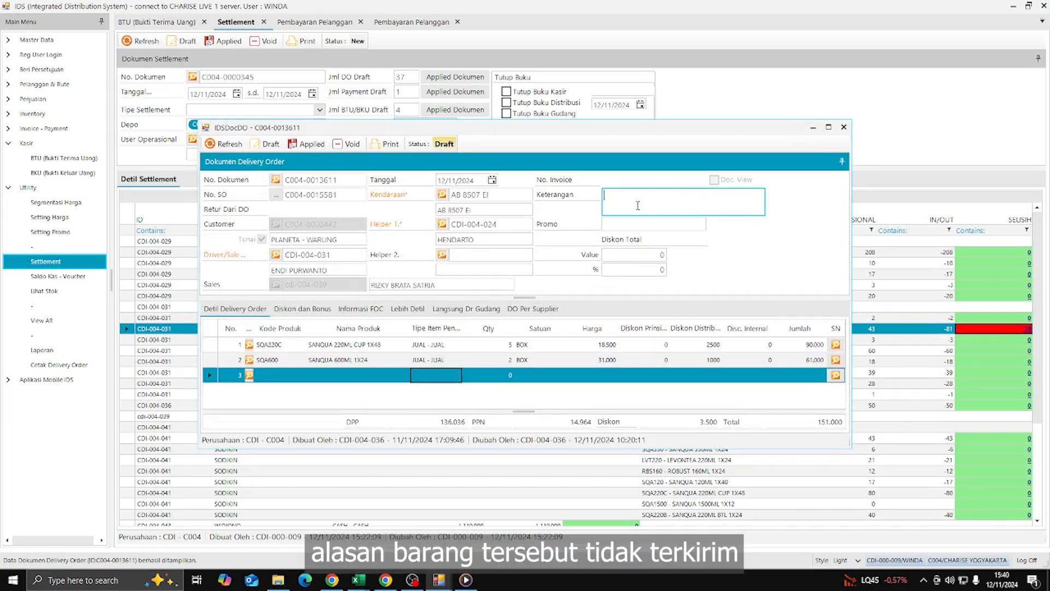
pyautogui.click(844, 127)
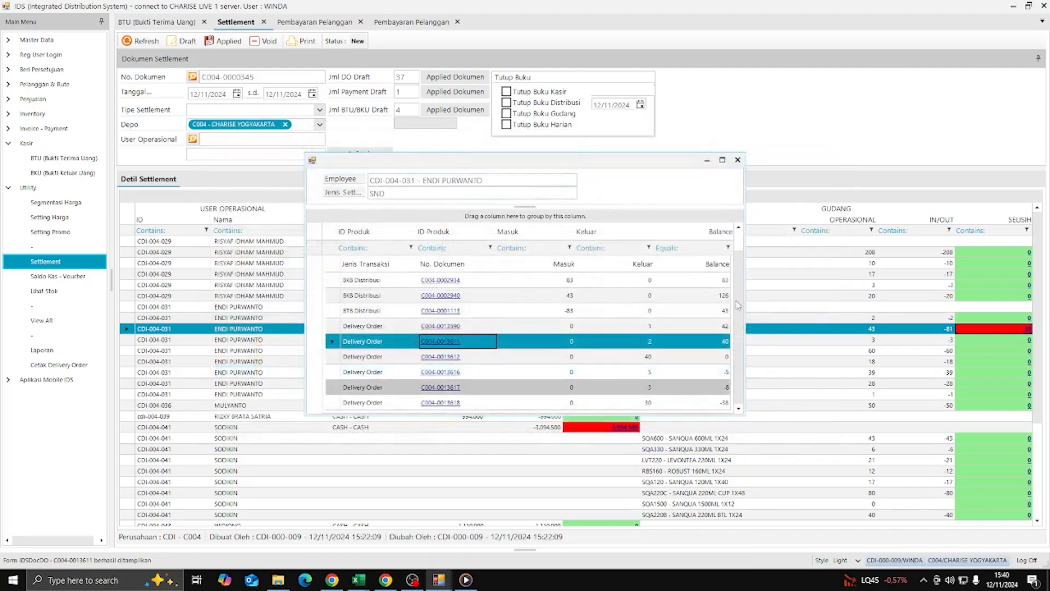
pyautogui.click(742, 160)
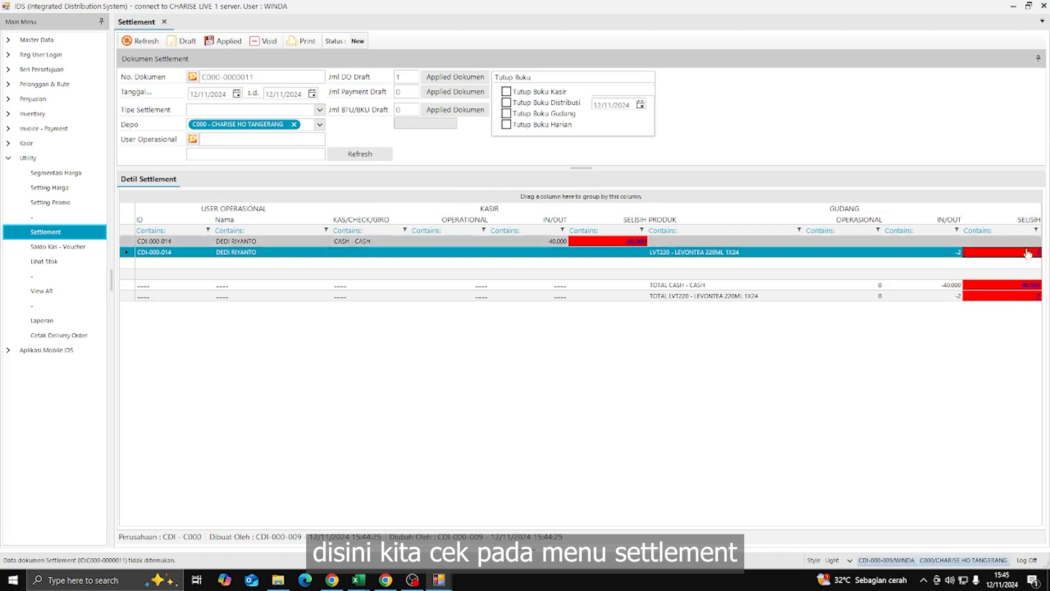
pyautogui.doubleClick(1028, 252)
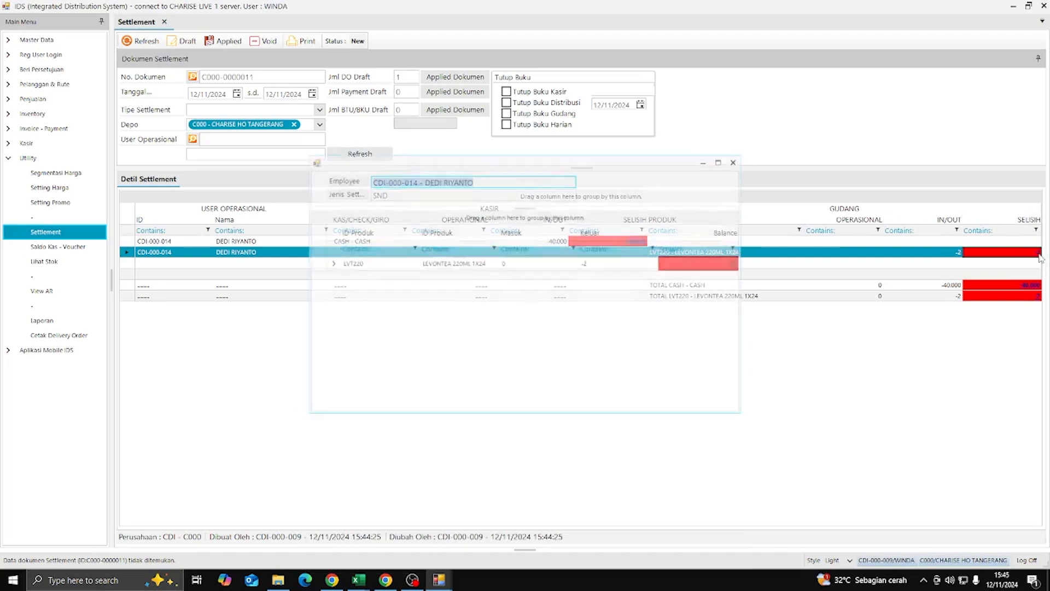
pyautogui.click(329, 263)
pyautogui.click(446, 301)
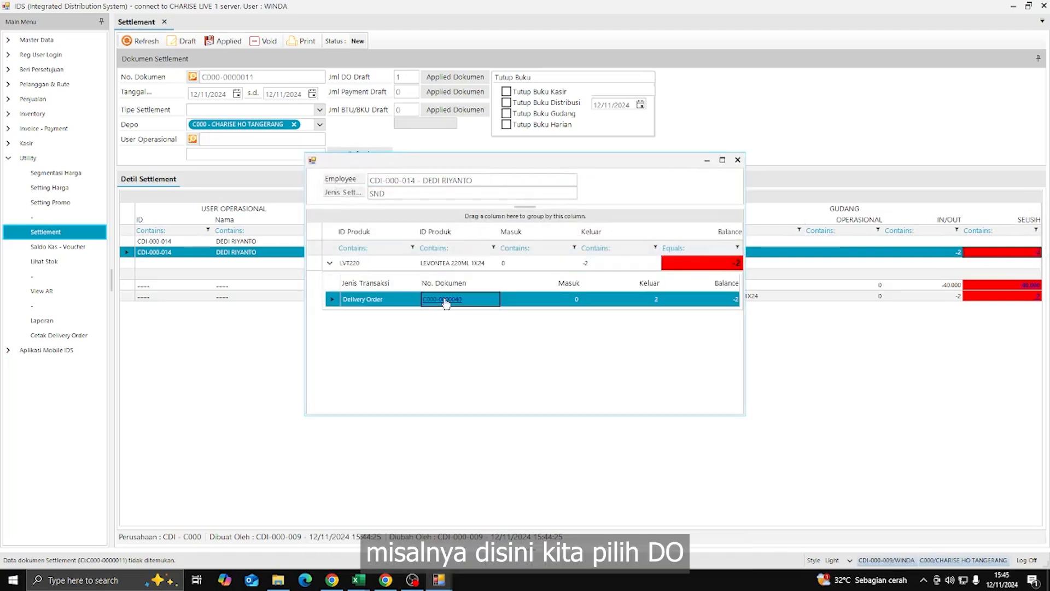
pyautogui.click(446, 302)
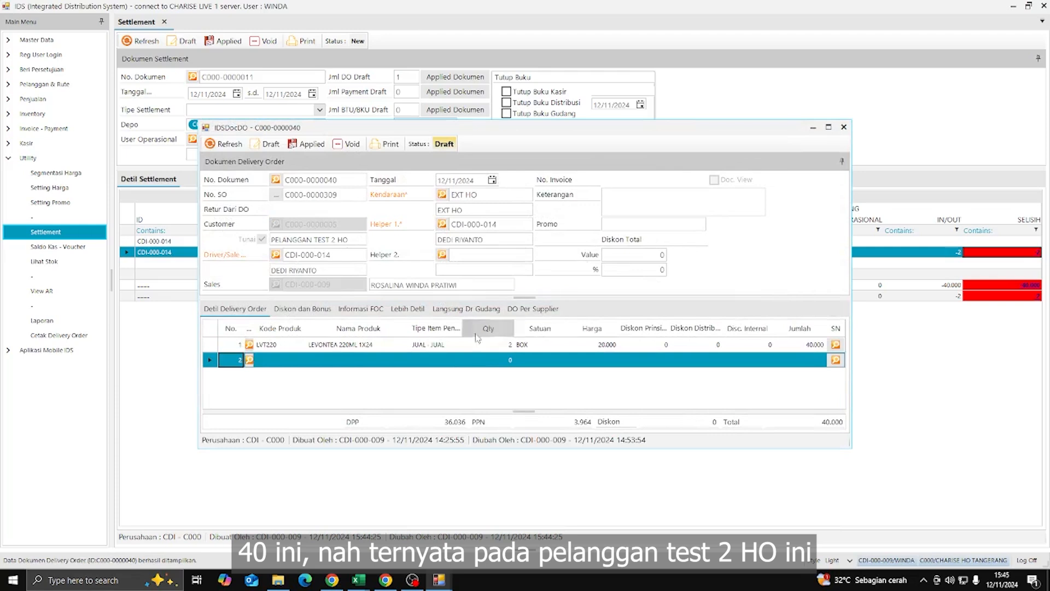
pyautogui.click(351, 345)
pyautogui.click(508, 348)
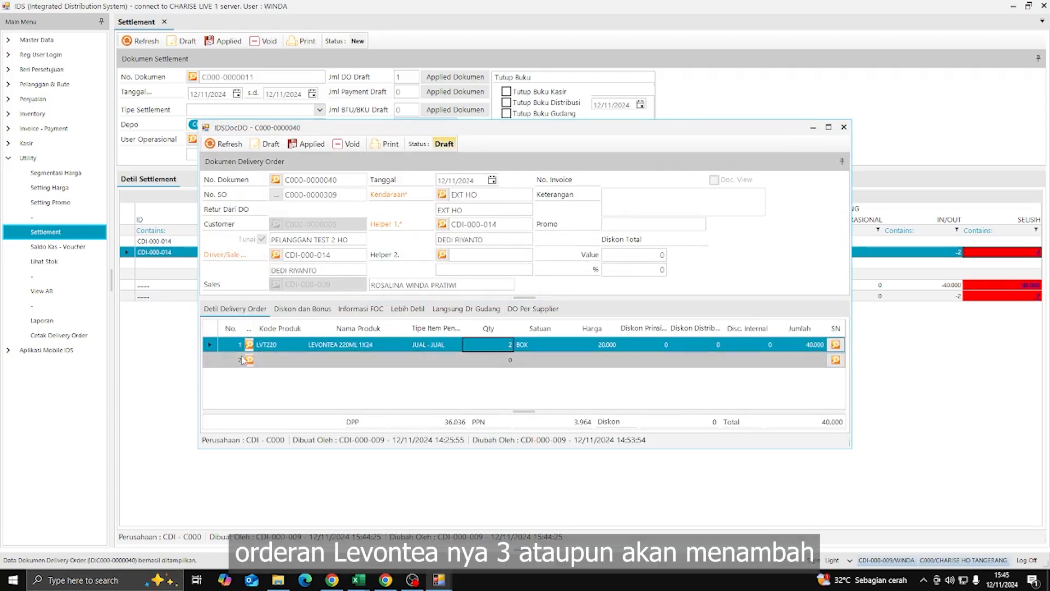
pyautogui.click(345, 194)
pyautogui.hotkey('ctrl', 'c')
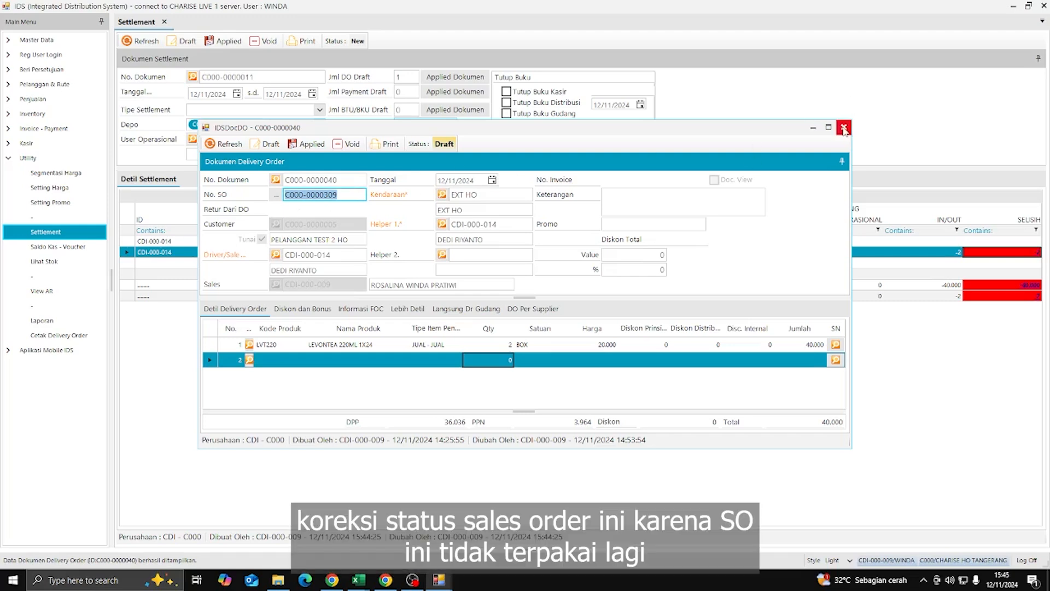
pyautogui.click(844, 128)
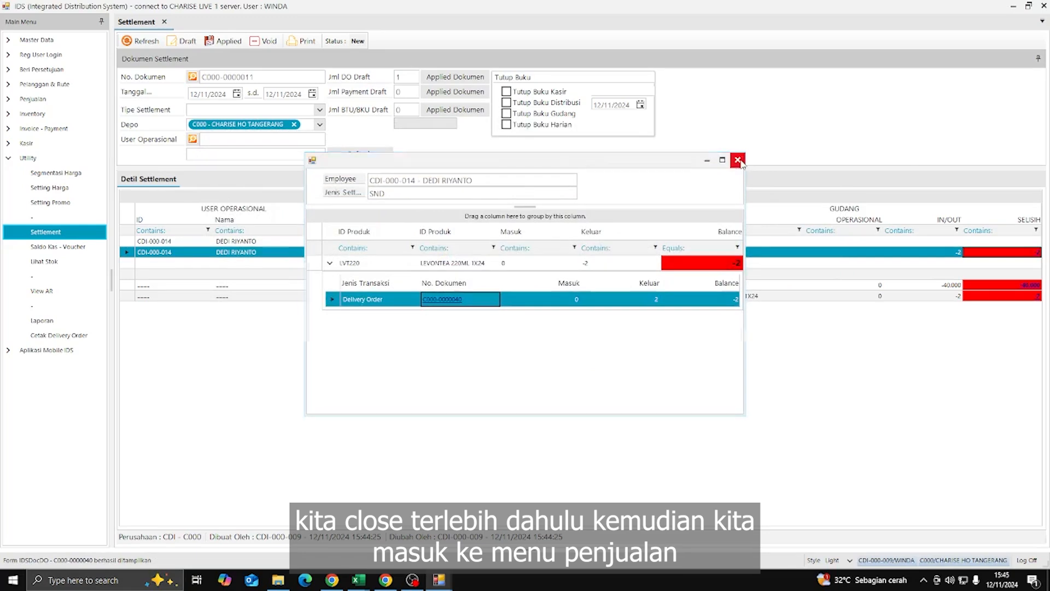
pyautogui.click(738, 162)
pyautogui.click(32, 99)
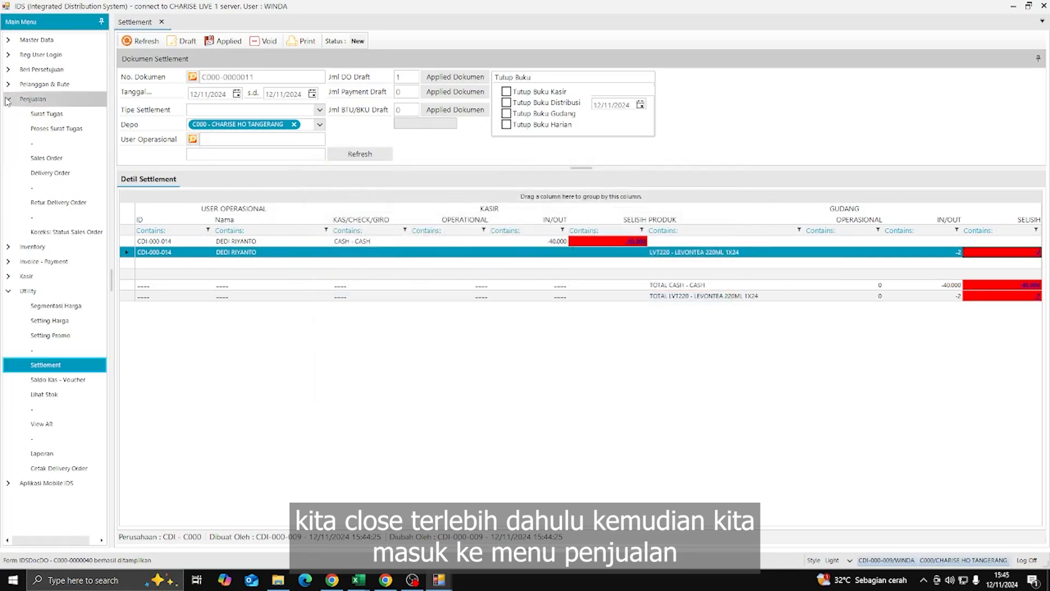
pyautogui.click(91, 234)
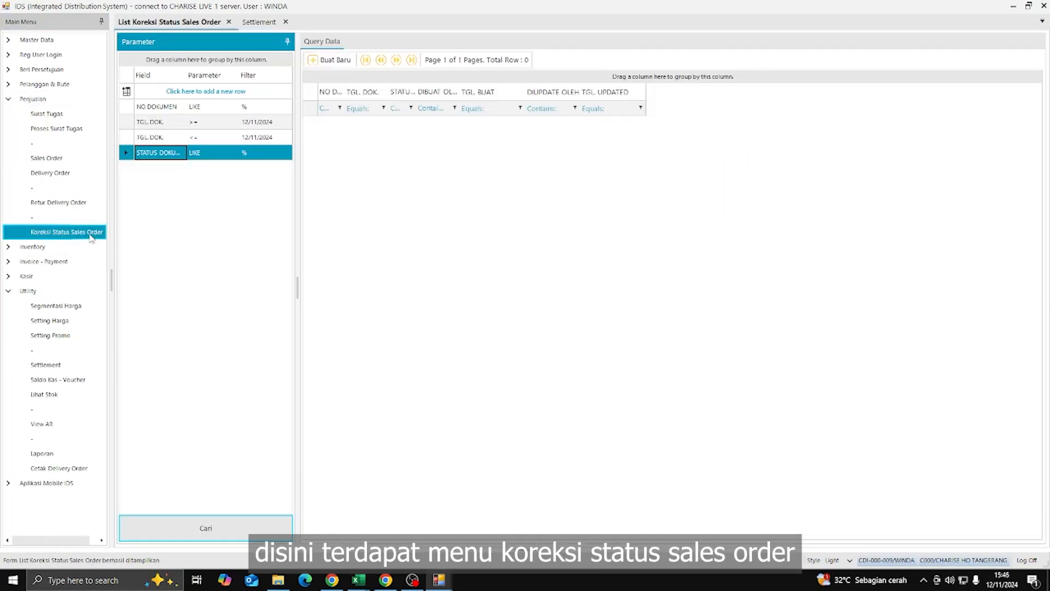
pyautogui.click(339, 61)
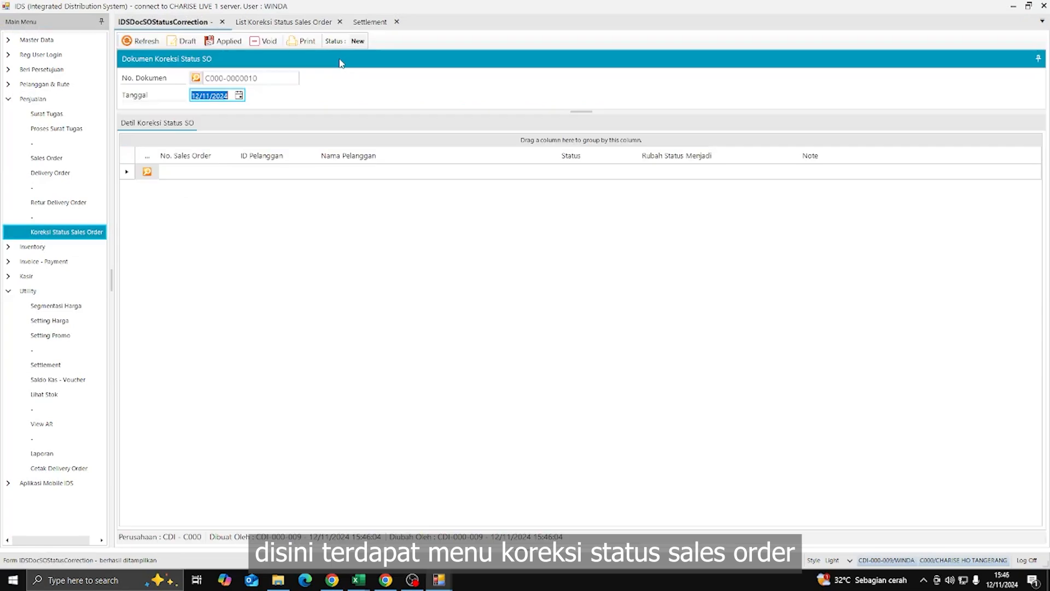
pyautogui.click(170, 172)
pyautogui.hotkey('ctrl', 'v')
pyautogui.press('Return')
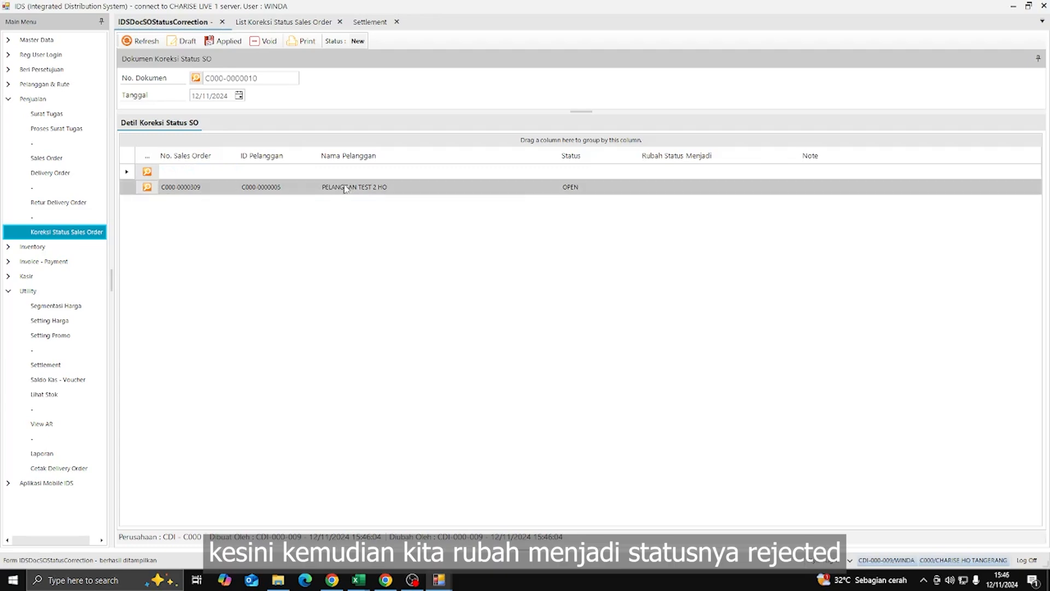
pyautogui.click(687, 188)
pyautogui.click(688, 191)
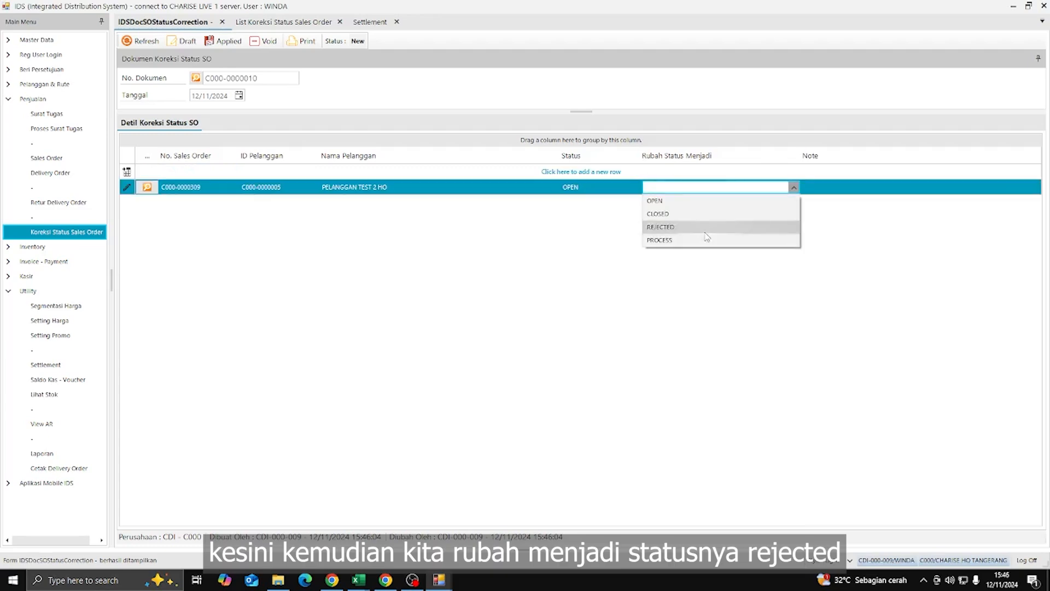
pyautogui.click(678, 225)
pyautogui.click(832, 189)
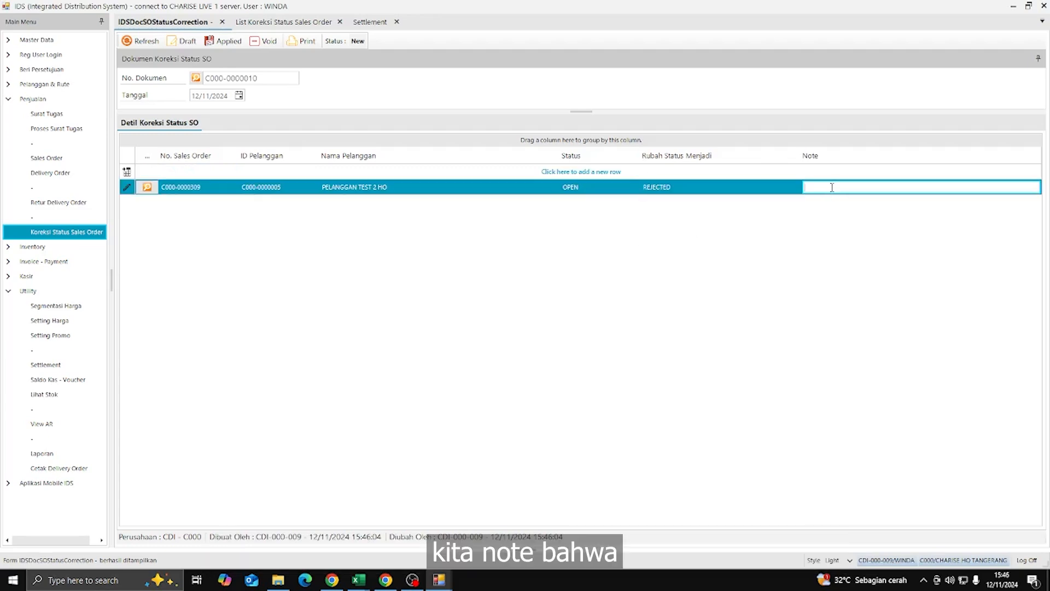
pyautogui.write('ADA')
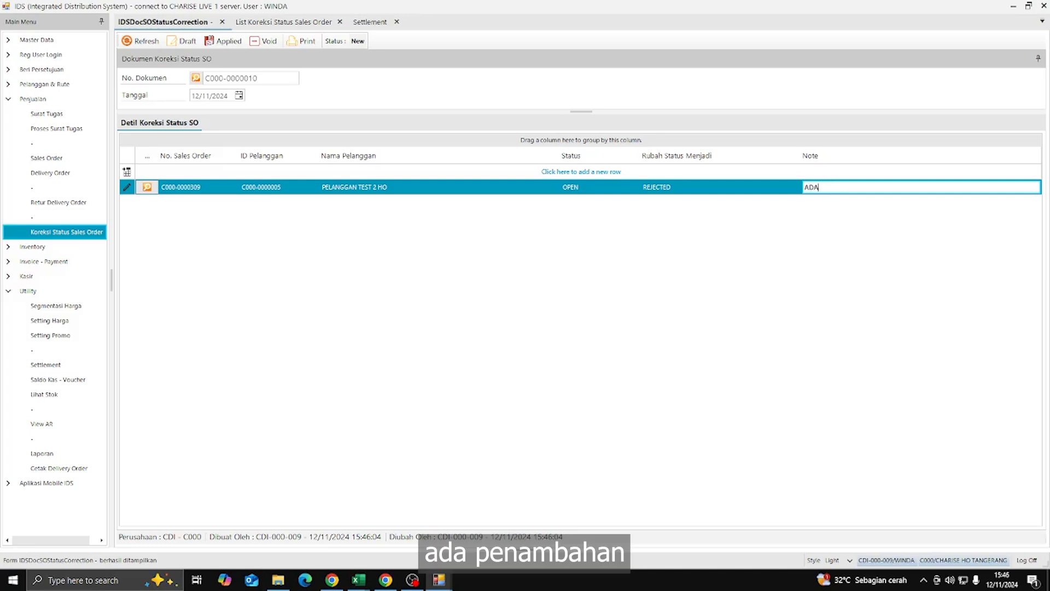
pyautogui.write(' PENAMBAHAN SKU')
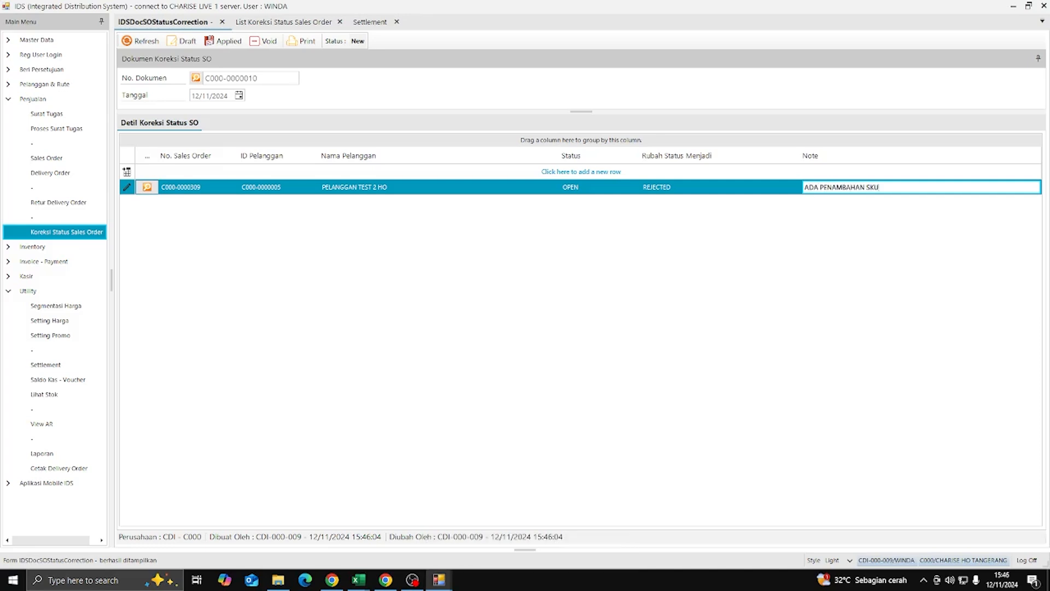
pyautogui.click(757, 268)
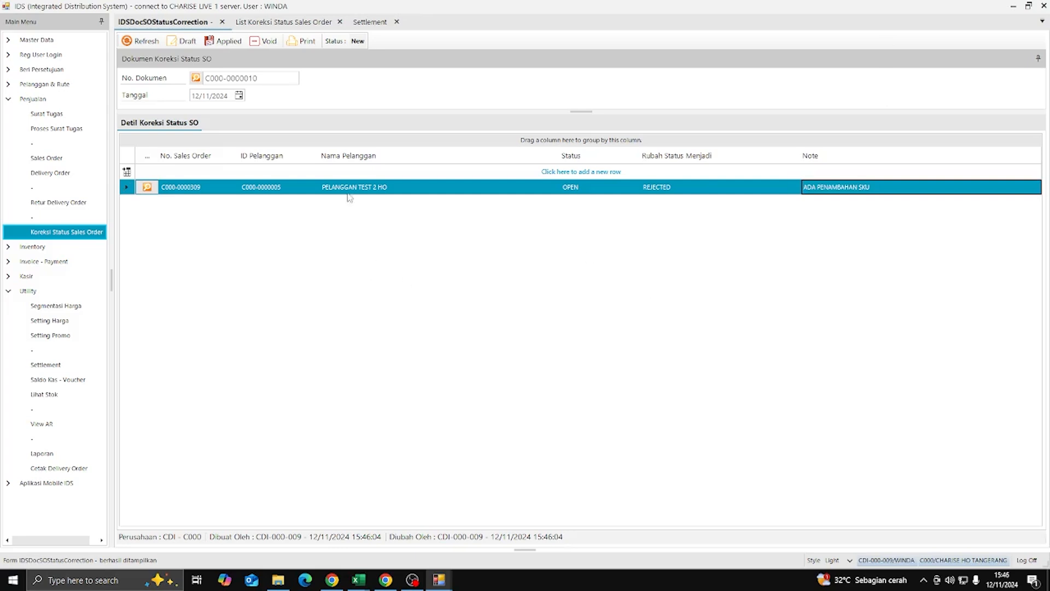
pyautogui.click(224, 42)
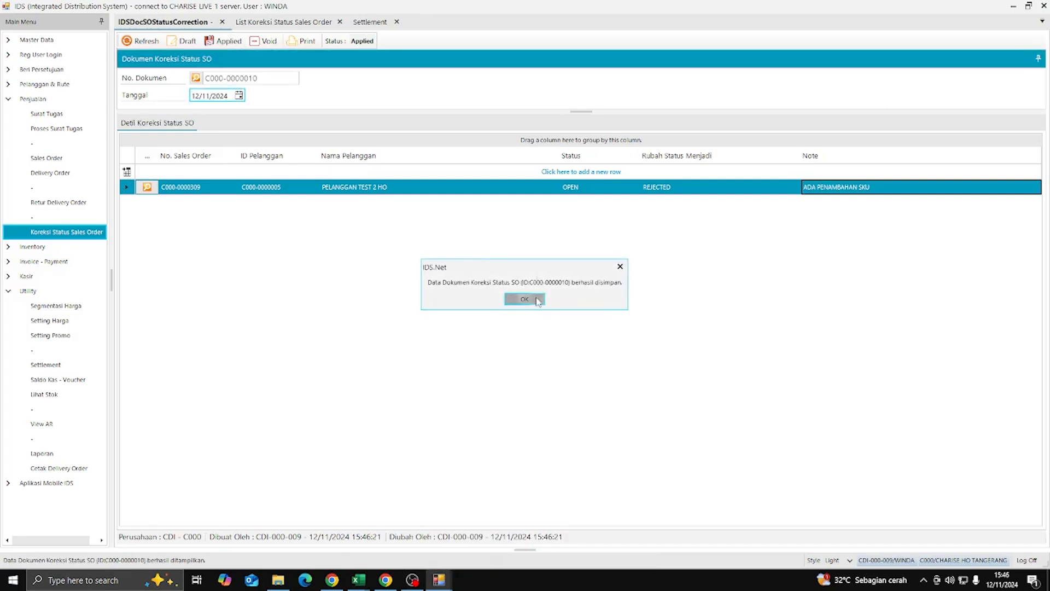
pyautogui.click(525, 300)
pyautogui.click(38, 160)
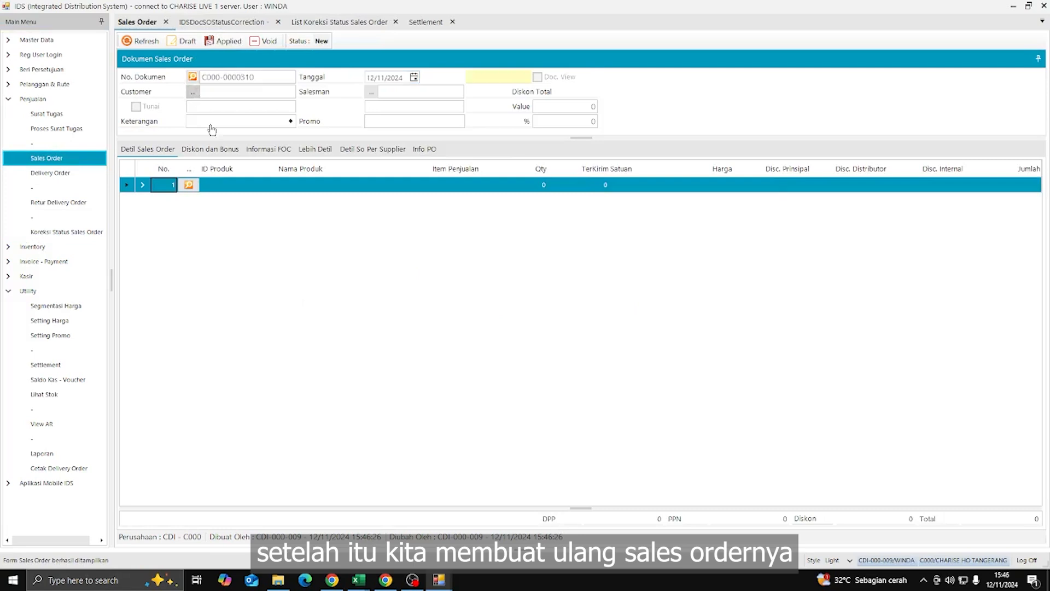
# - Search customers for 'PELANGGAN HO' and choose PELANGGAN TEST 2 HO for the order
pyautogui.click(422, 368)
pyautogui.click(410, 269)
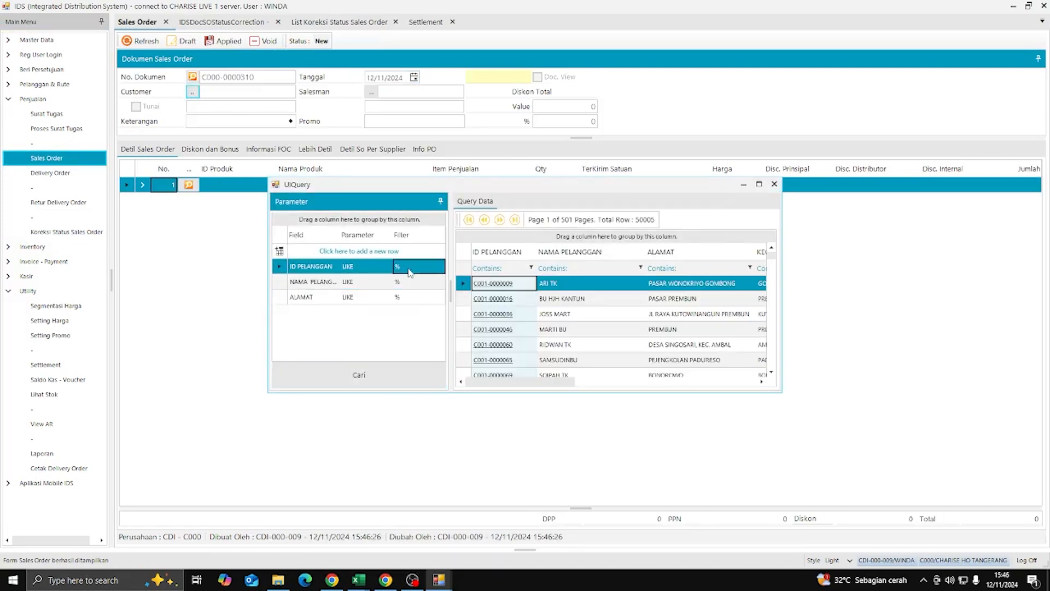
pyautogui.click(401, 282)
pyautogui.write('PELAN')
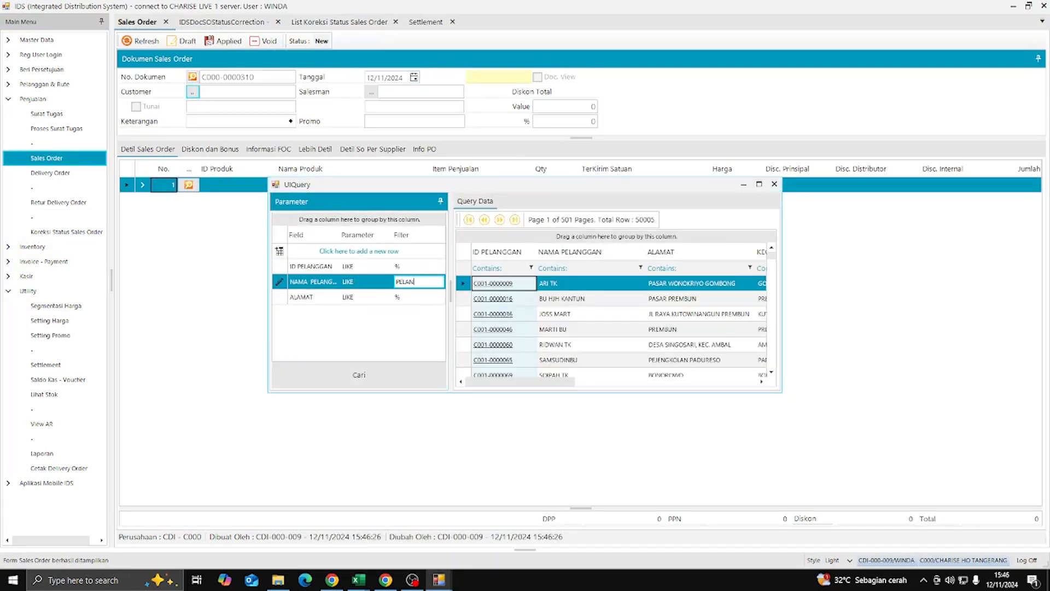
pyautogui.write('GGAN HO')
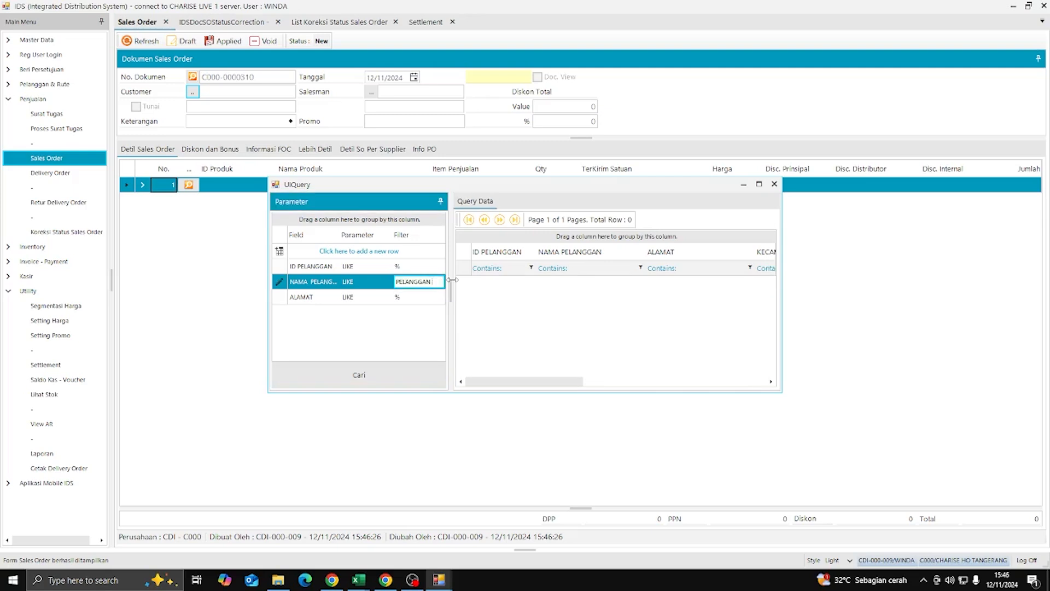
pyautogui.click(398, 377)
pyautogui.click(581, 304)
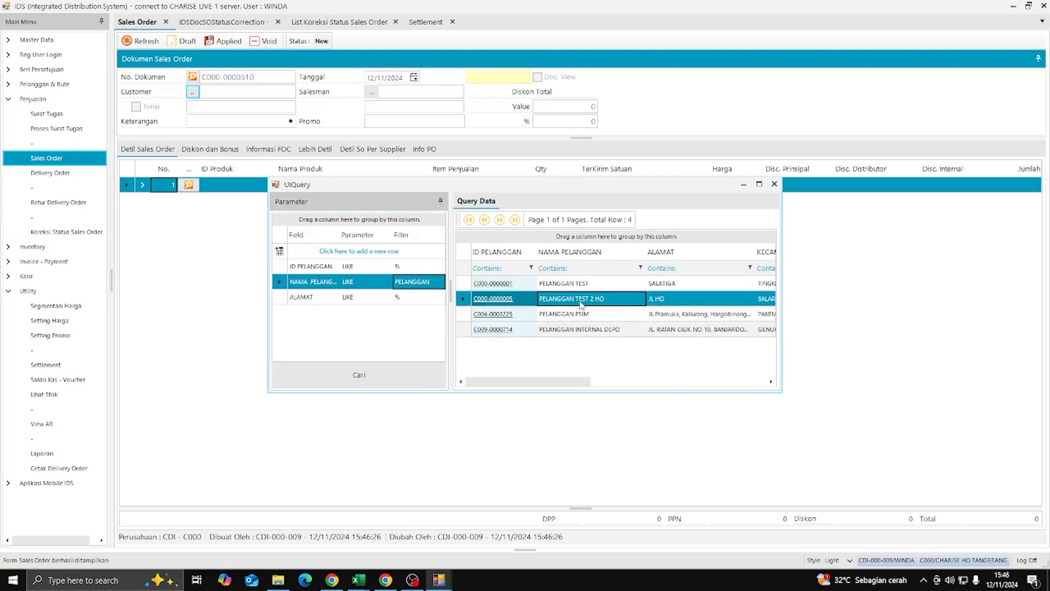
pyautogui.doubleClick(581, 304)
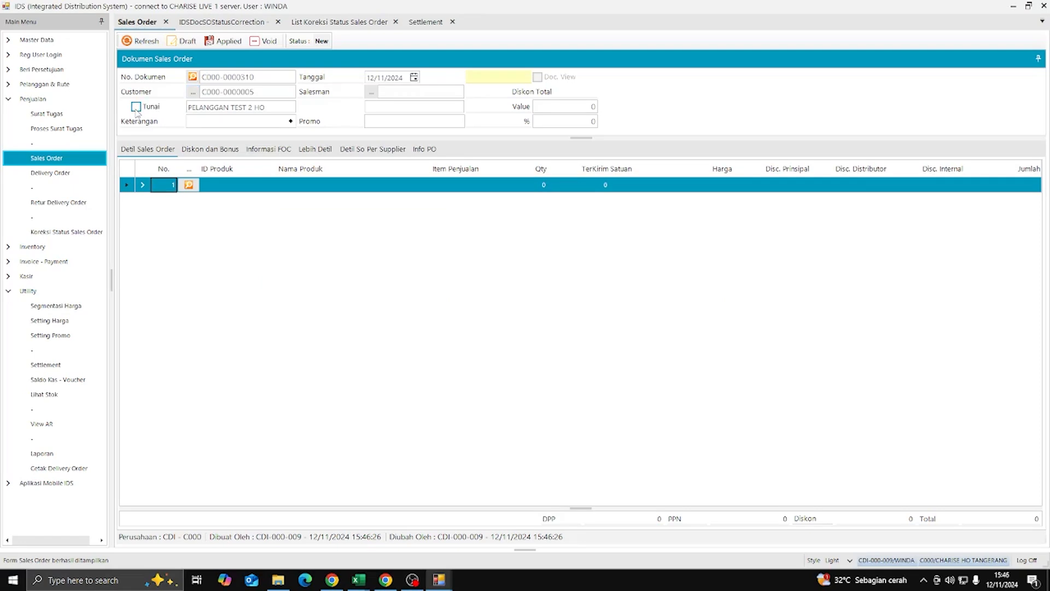
# - Assign the salesman found through a salesman-name search in the lookup
pyautogui.click(371, 92)
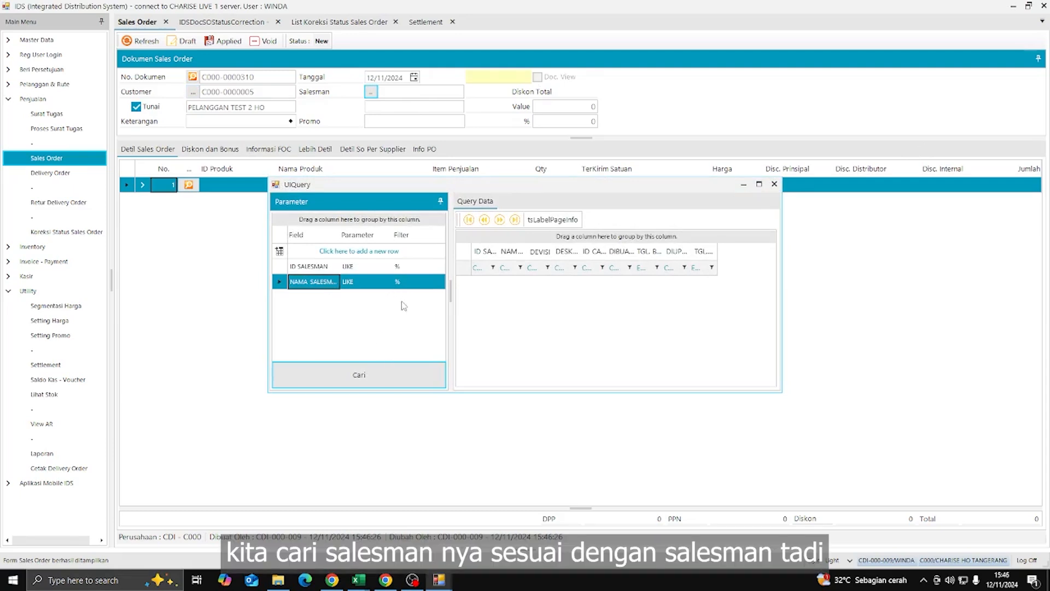
pyautogui.click(410, 281)
pyautogui.write('ROSALINA')
pyautogui.press('Return')
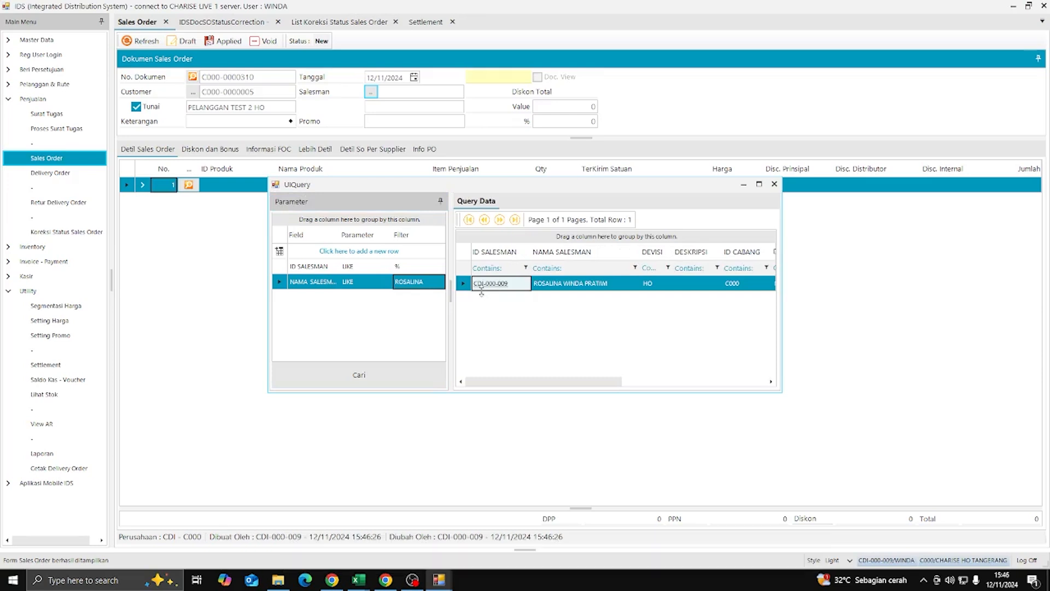
pyautogui.doubleClick(487, 284)
# - Add LVT220 as line 1 with quantity 3
pyautogui.click(189, 185)
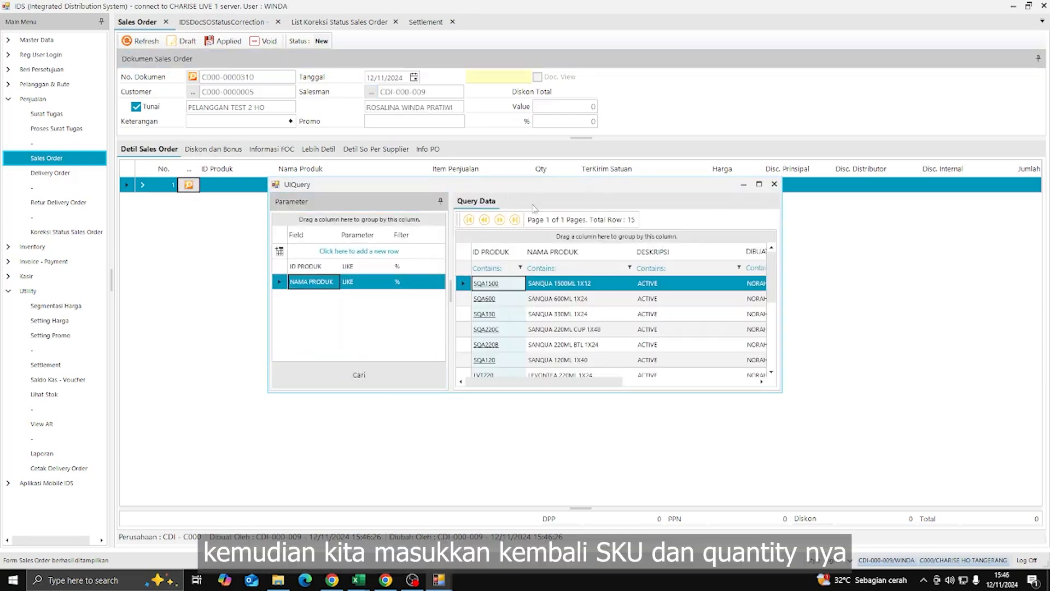
pyautogui.scroll(-1, 503, 317)
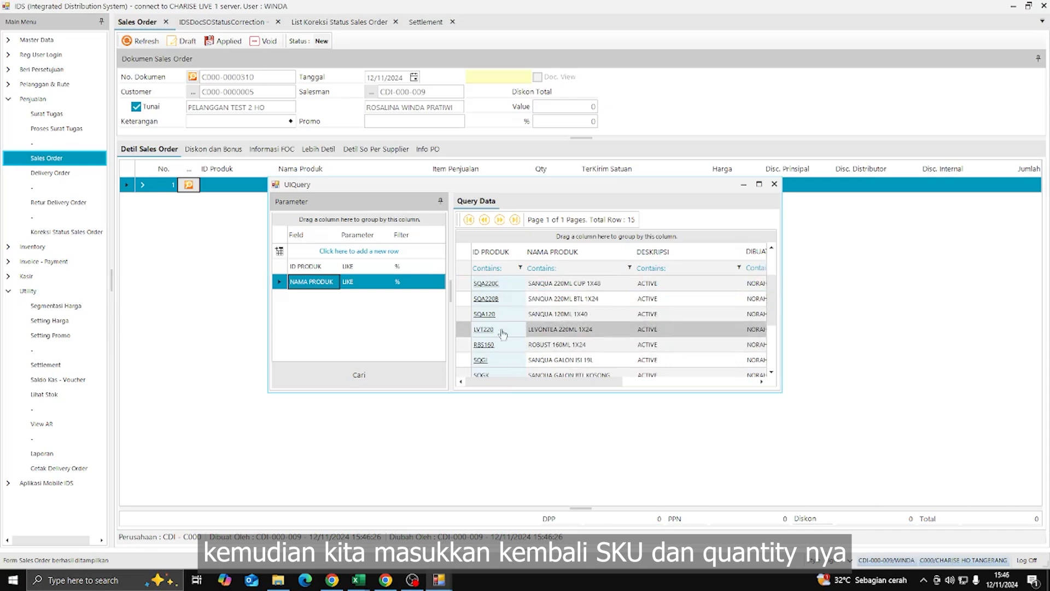
pyautogui.doubleClick(502, 331)
pyautogui.click(531, 185)
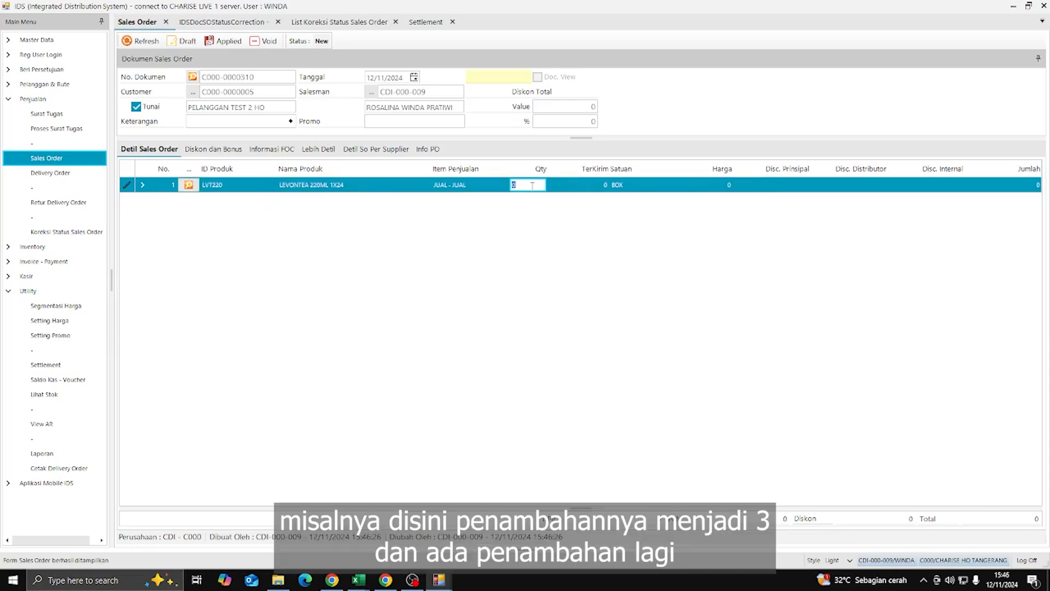
pyautogui.write('3')
pyautogui.press('Return')
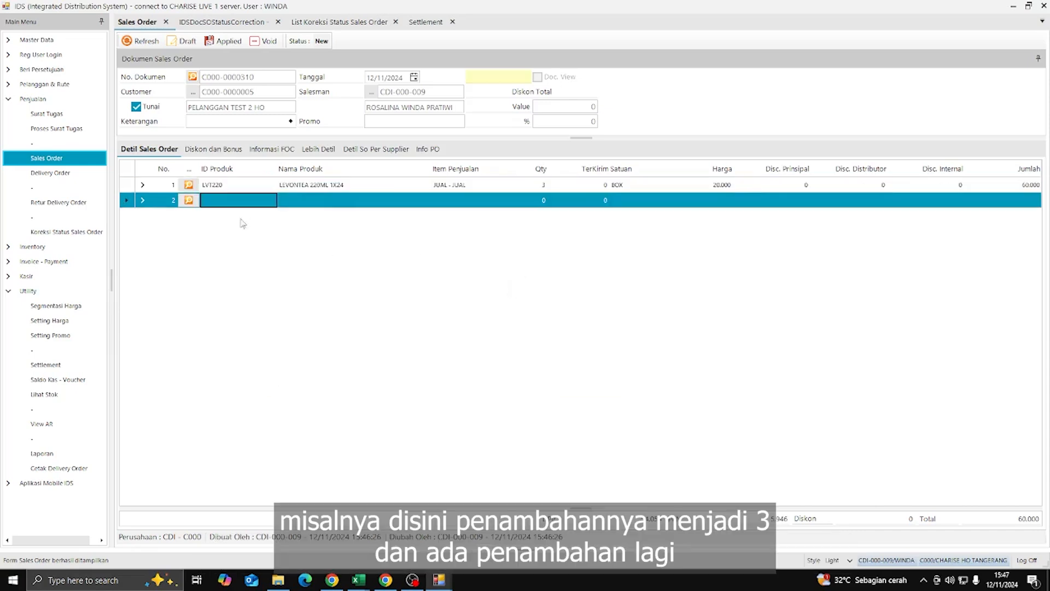
# - Add SQA1500 as line 2 with quantity 1
pyautogui.press('Return')
pyautogui.click(420, 379)
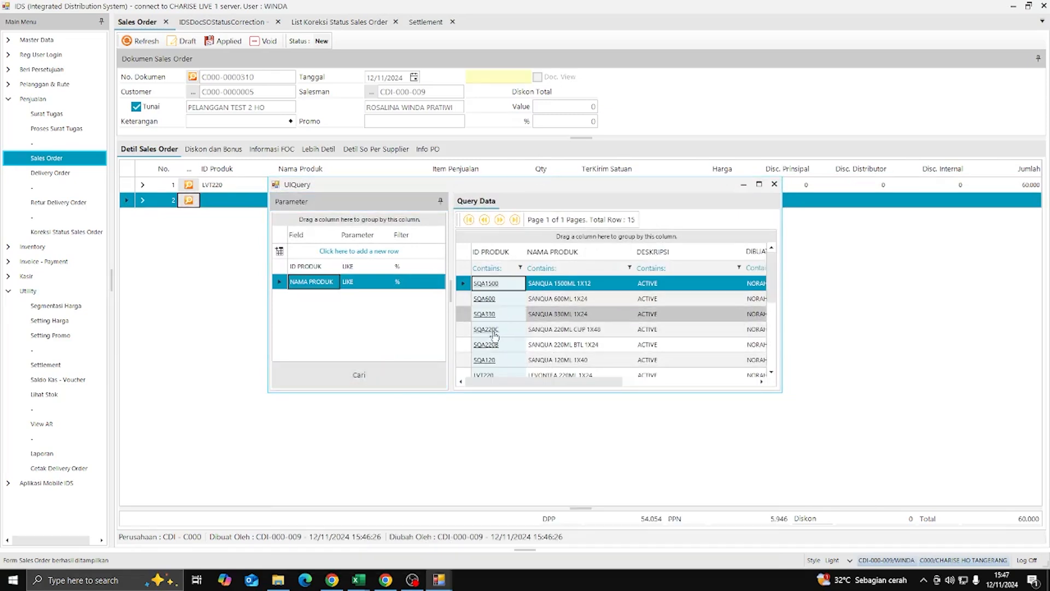
pyautogui.scroll(-1, 503, 316)
pyautogui.scroll(1, 504, 314)
pyautogui.click(489, 285)
pyautogui.click(539, 203)
pyautogui.write('1')
pyautogui.press('Return')
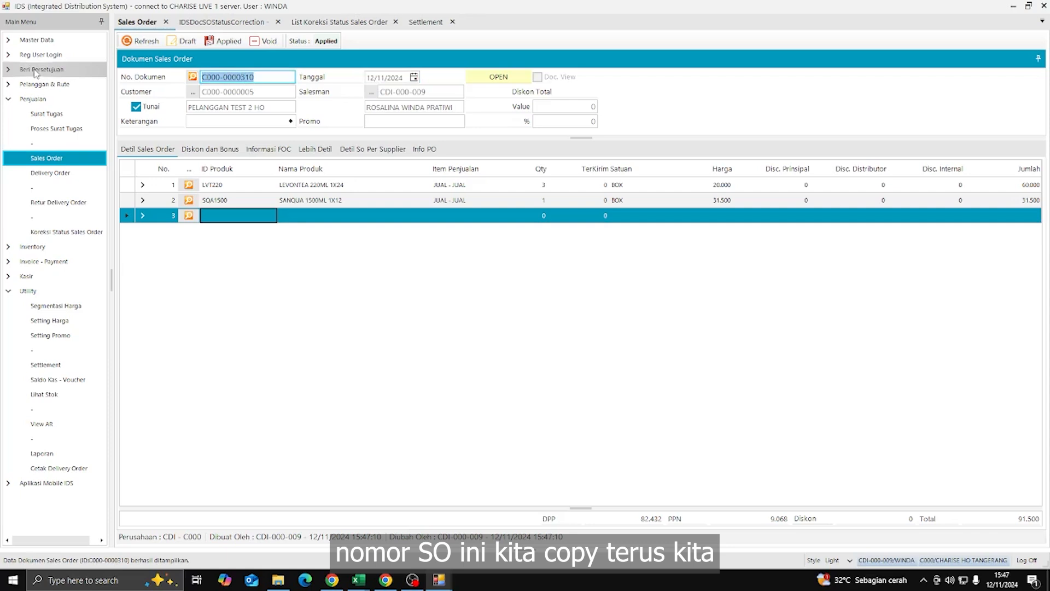
pyautogui.click(247, 23)
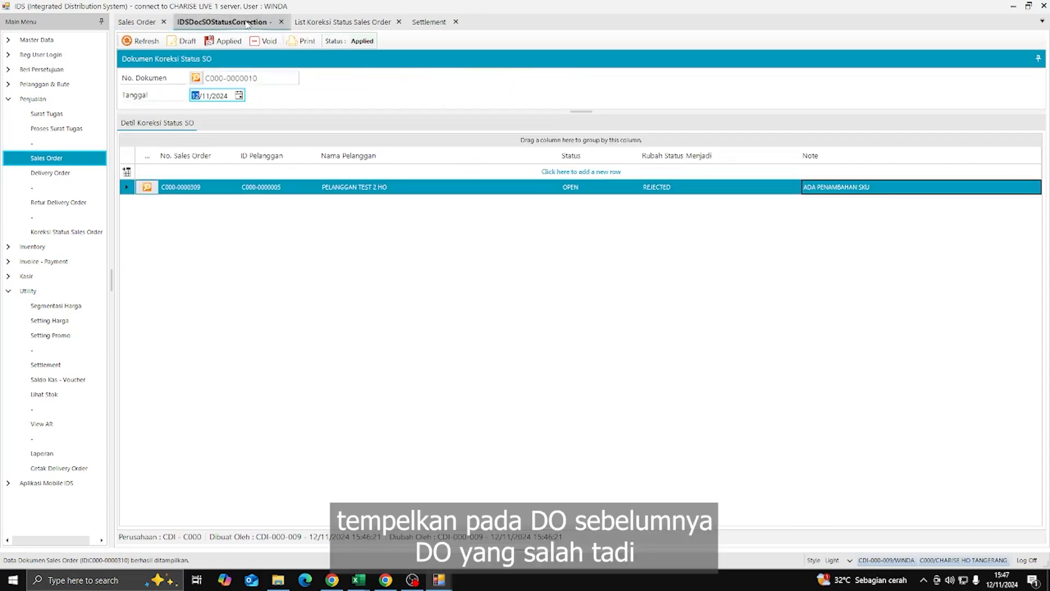
pyautogui.click(61, 173)
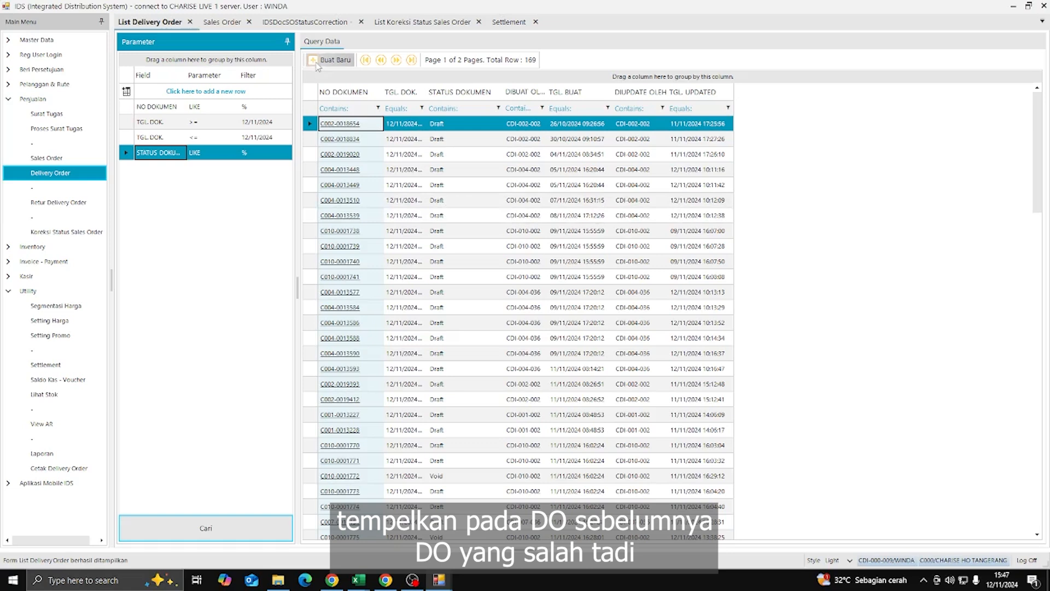
pyautogui.click(320, 66)
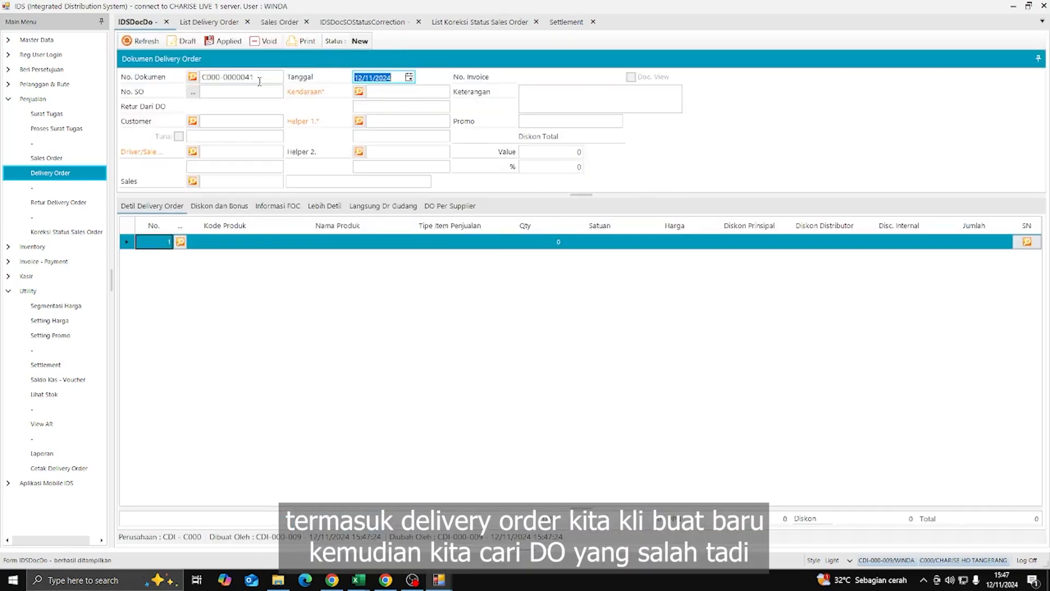
pyautogui.click(260, 78)
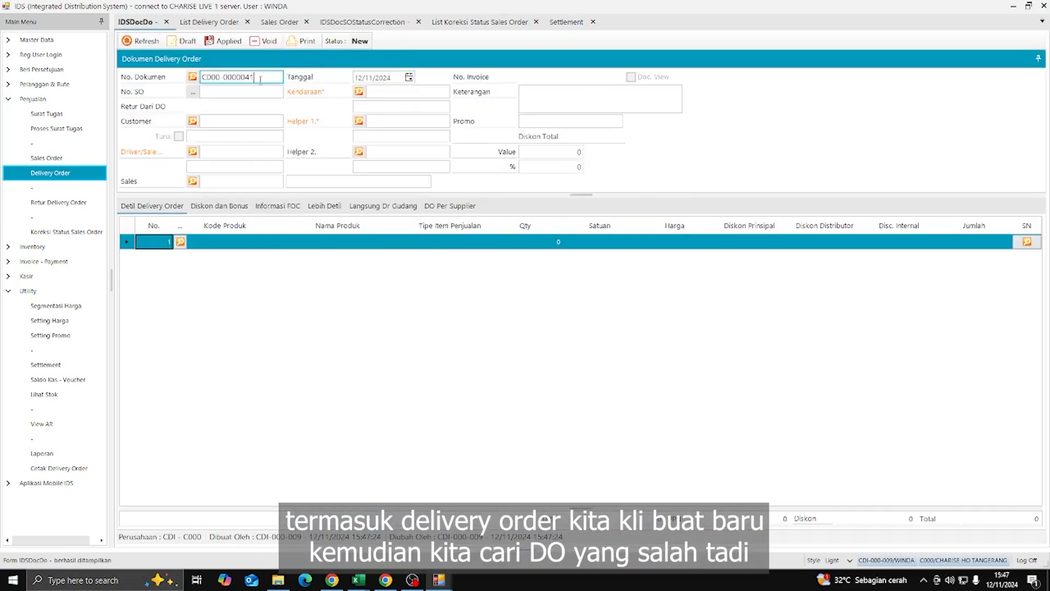
pyautogui.write('C000-0000040')
pyautogui.press('Return')
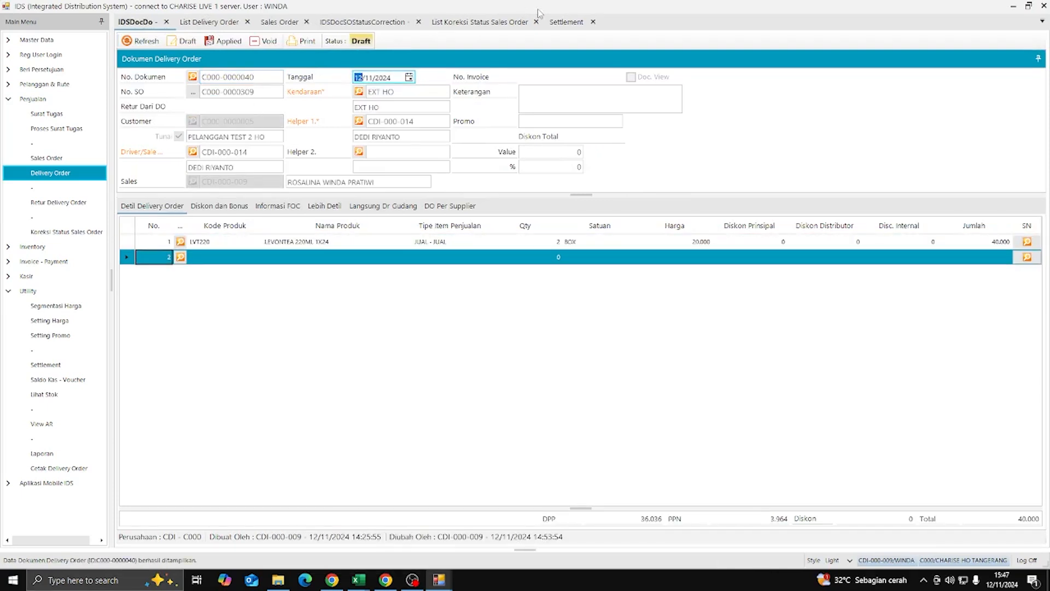
pyautogui.click(566, 21)
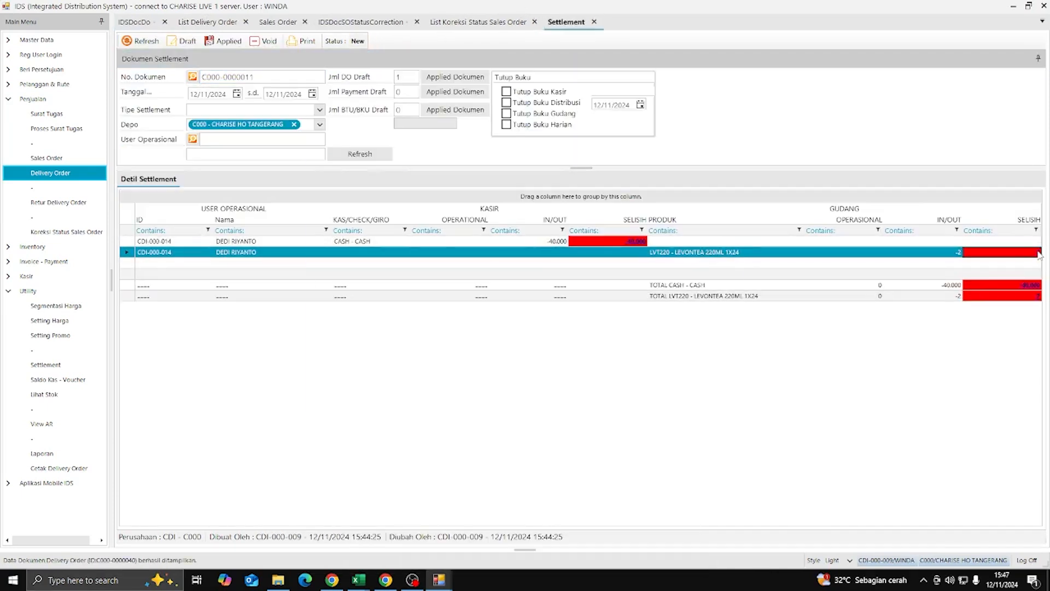
pyautogui.doubleClick(1037, 255)
pyautogui.click(330, 263)
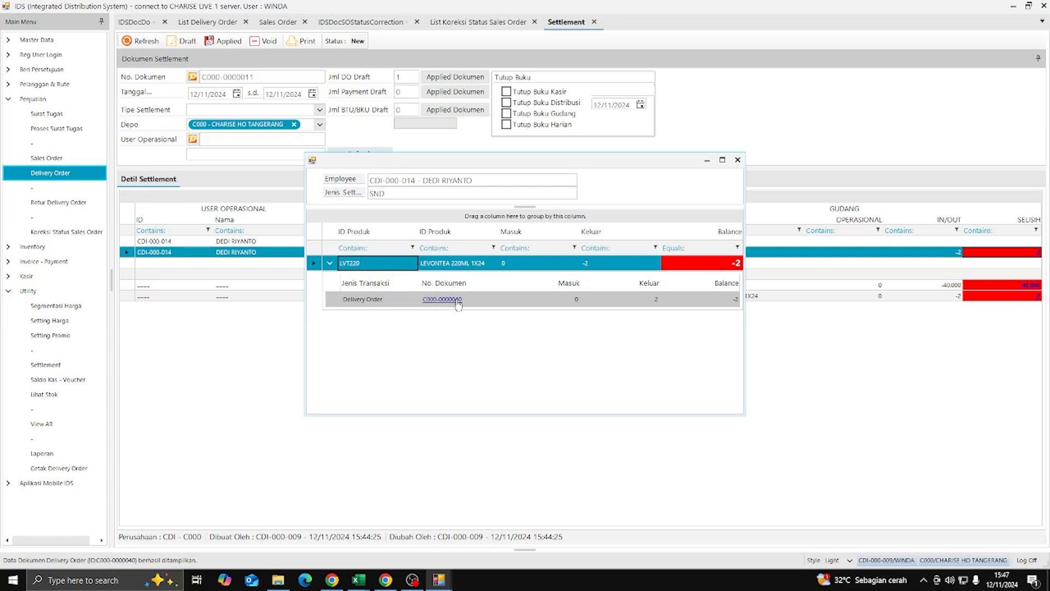
pyautogui.click(458, 304)
pyautogui.click(458, 304)
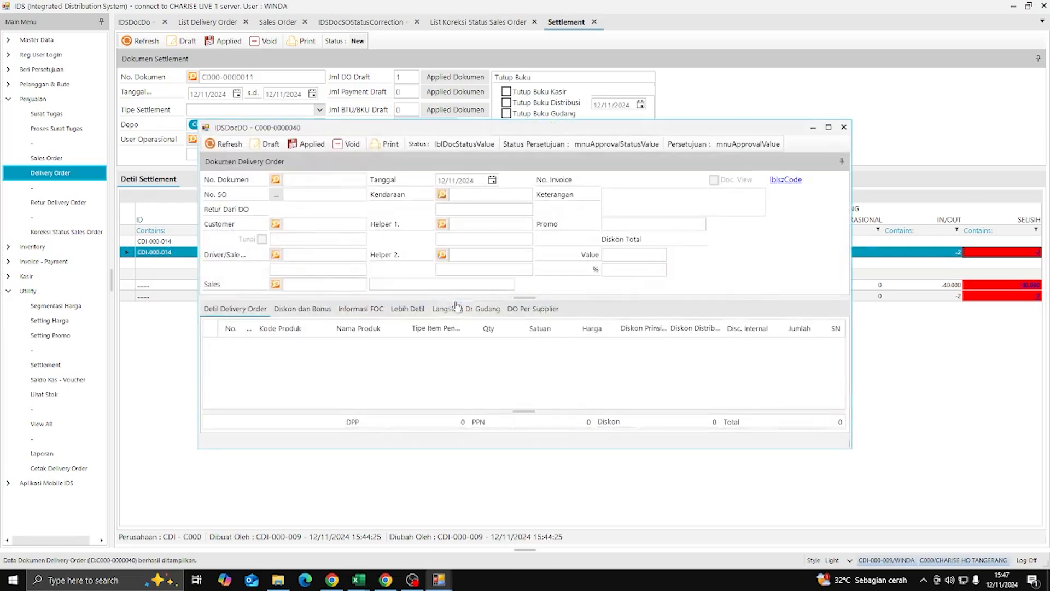
pyautogui.click(460, 307)
pyautogui.click(355, 195)
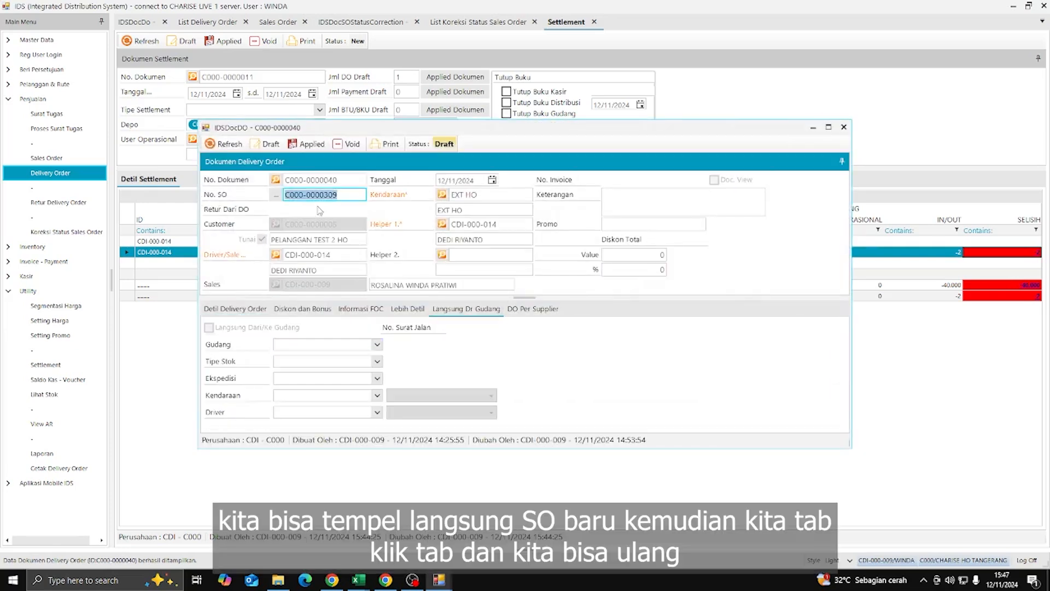
pyautogui.hotkey('ctrl', 'v')
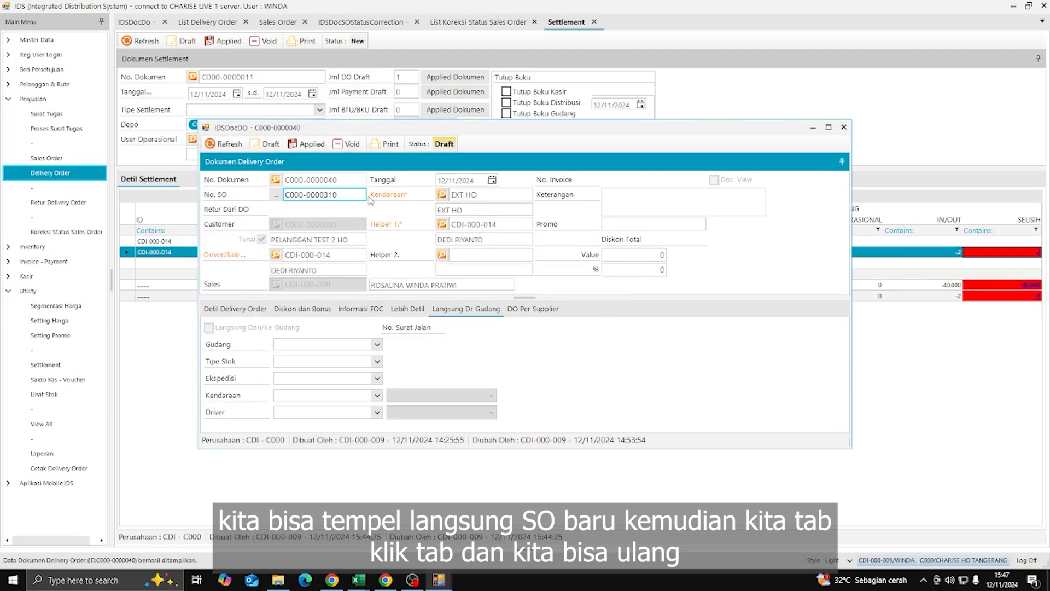
pyautogui.press('Tab')
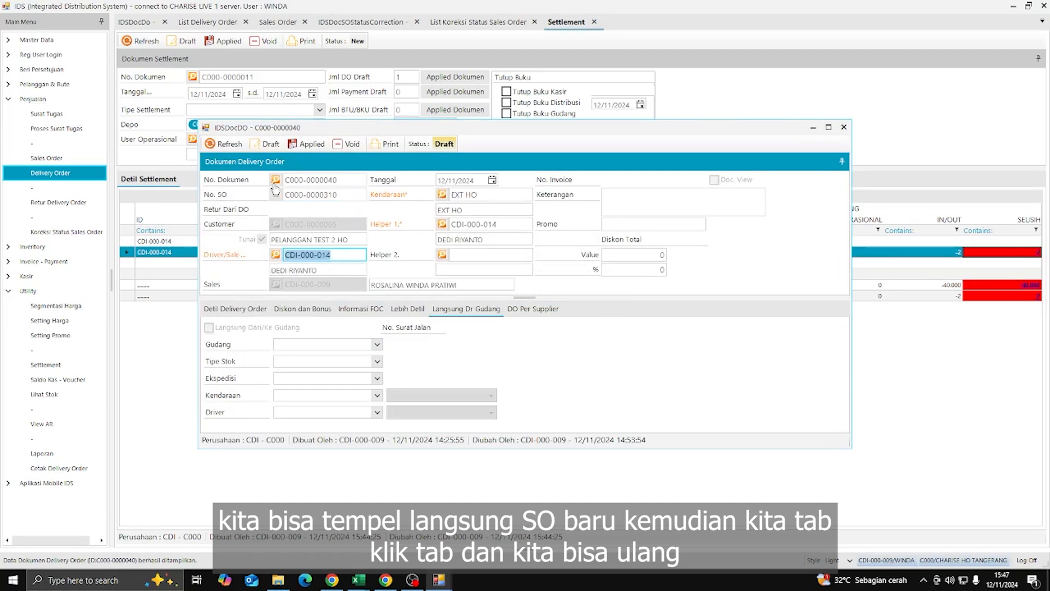
pyautogui.click(266, 146)
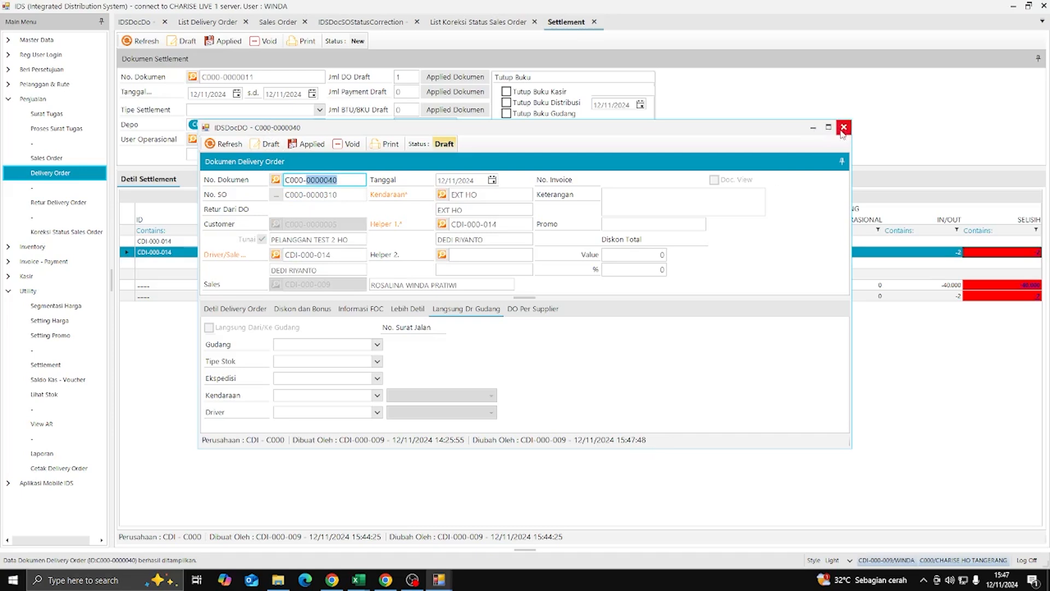
pyautogui.click(844, 127)
# - Refresh the settlement and inspect the new SQA1500 row and the LVT220 row
pyautogui.click(739, 163)
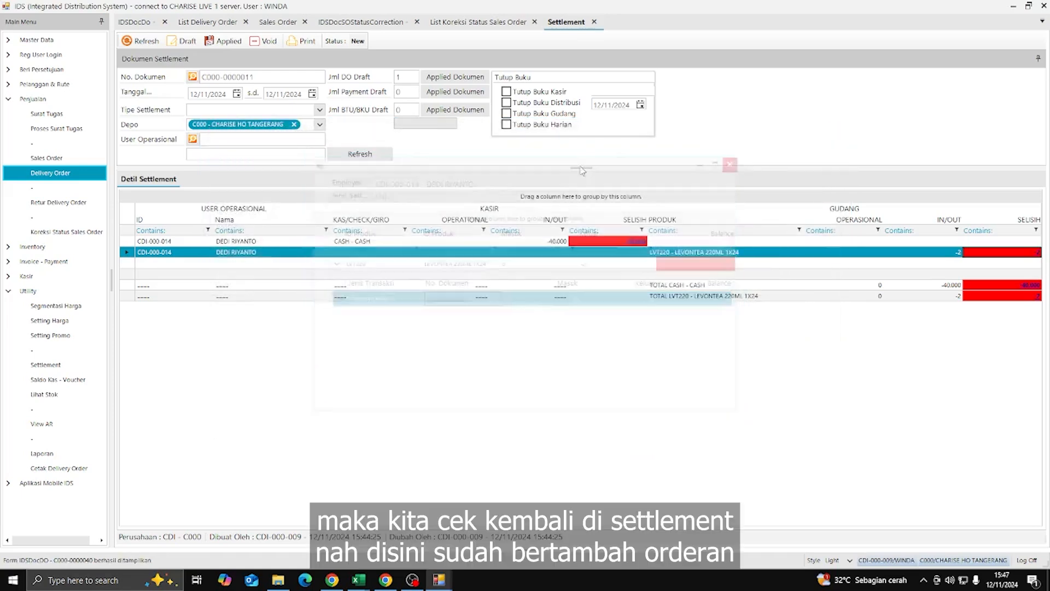
pyautogui.click(362, 158)
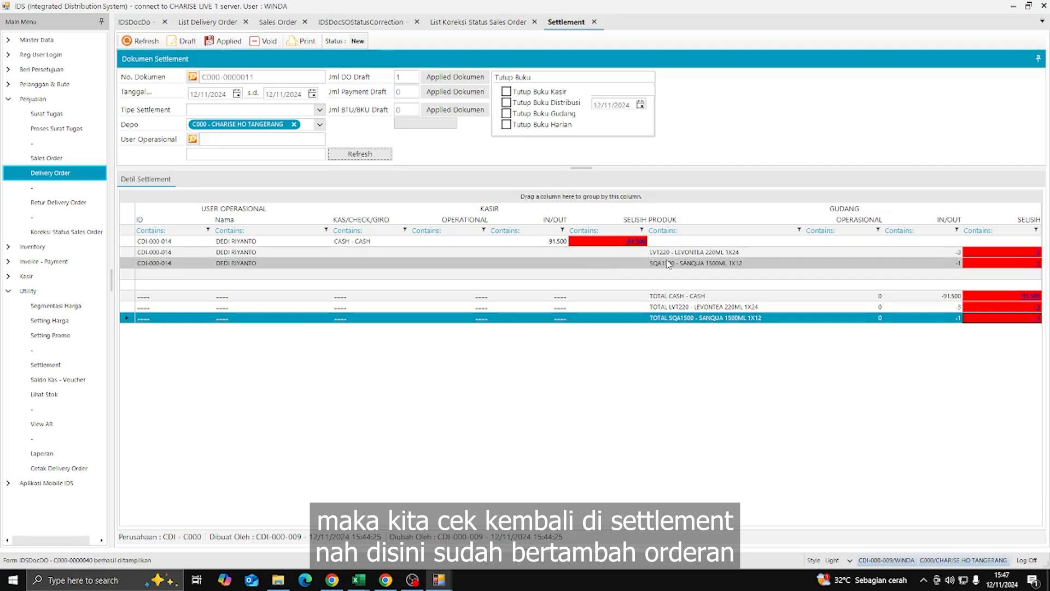
pyautogui.click(755, 263)
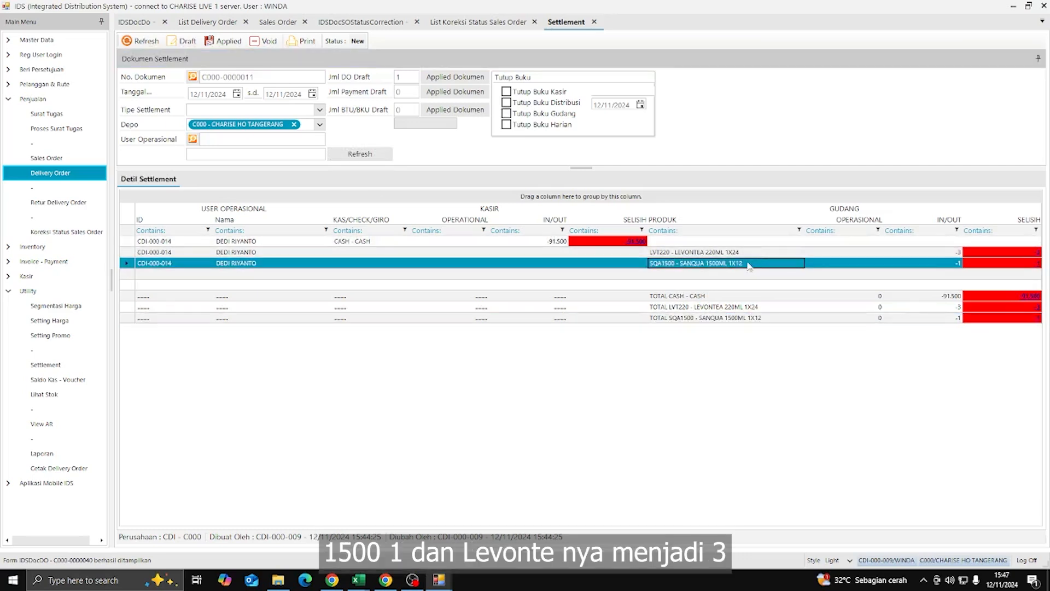
pyautogui.click(661, 251)
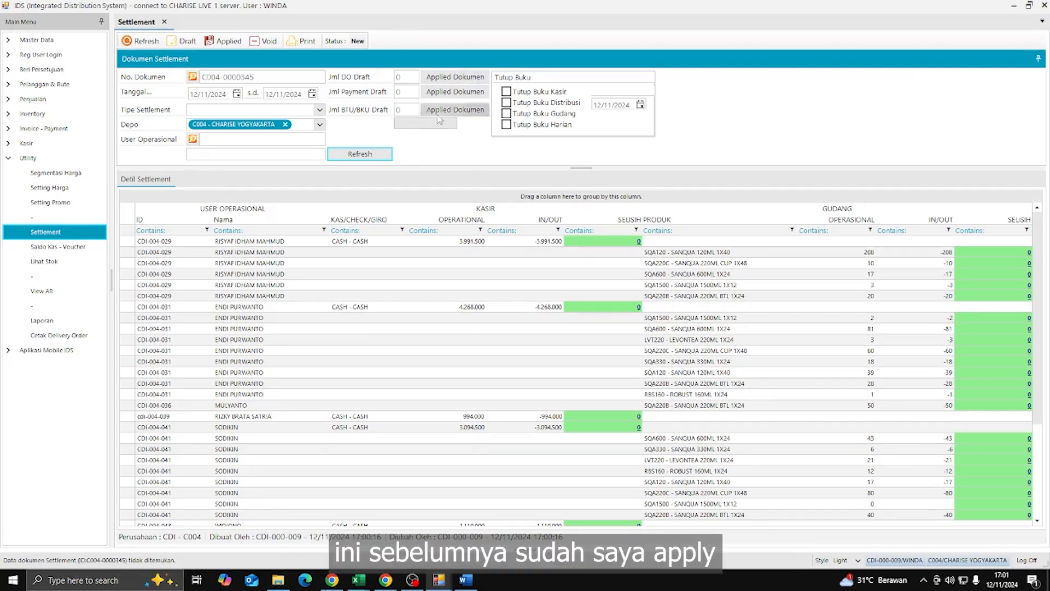
# - Apply the pending delivery orders, then refresh and review the settlement with all differences at 0
pyautogui.click(446, 79)
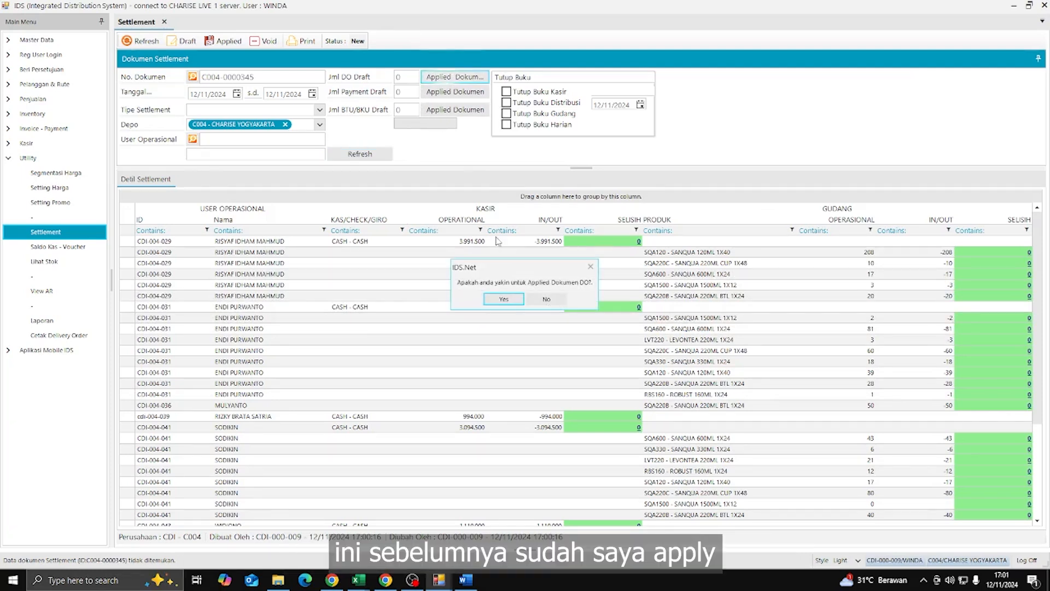
pyautogui.click(503, 299)
pyautogui.click(521, 299)
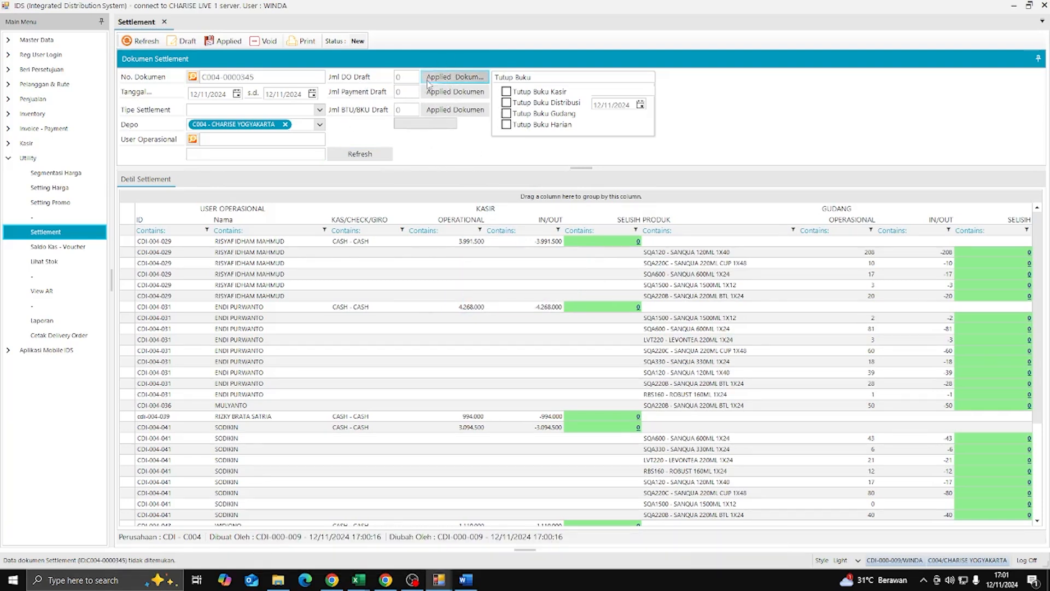
pyautogui.click(384, 157)
pyautogui.scroll(-3, 801, 341)
pyautogui.scroll(-2, 802, 342)
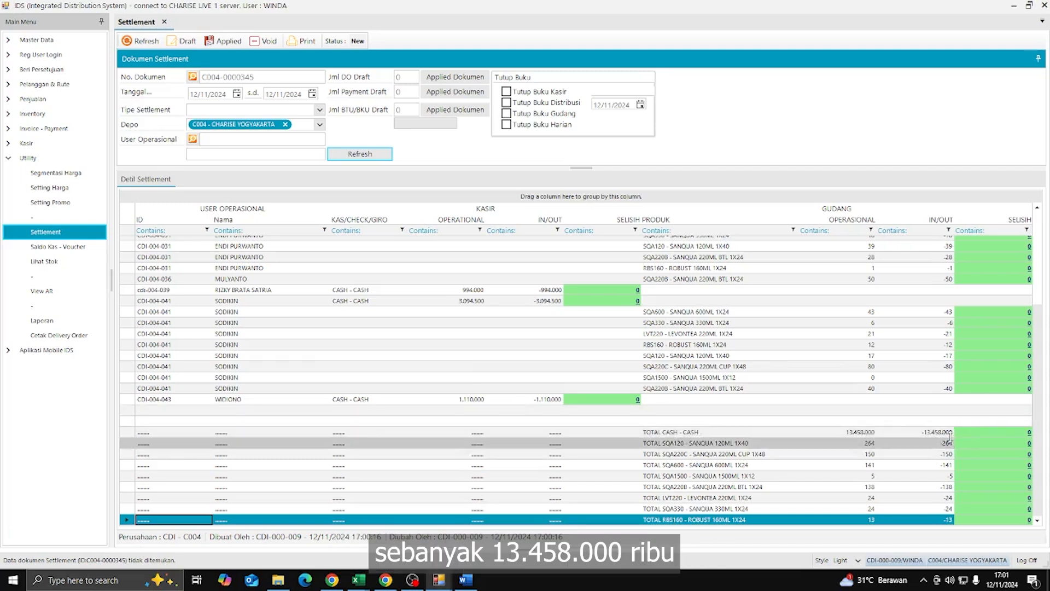
pyautogui.scroll(2, 553, 287)
pyautogui.scroll(3, 553, 287)
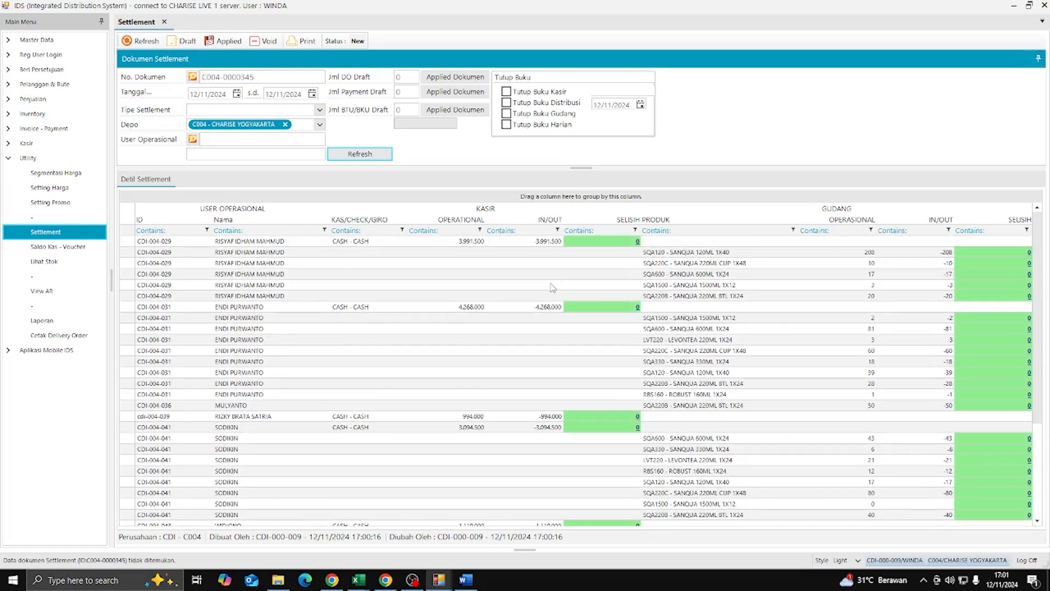
# - In Saldo Kas - Voucher, load the balance for KAS BESAR YOGYAKARTA, sub-account 999999 UMUM
pyautogui.click(78, 248)
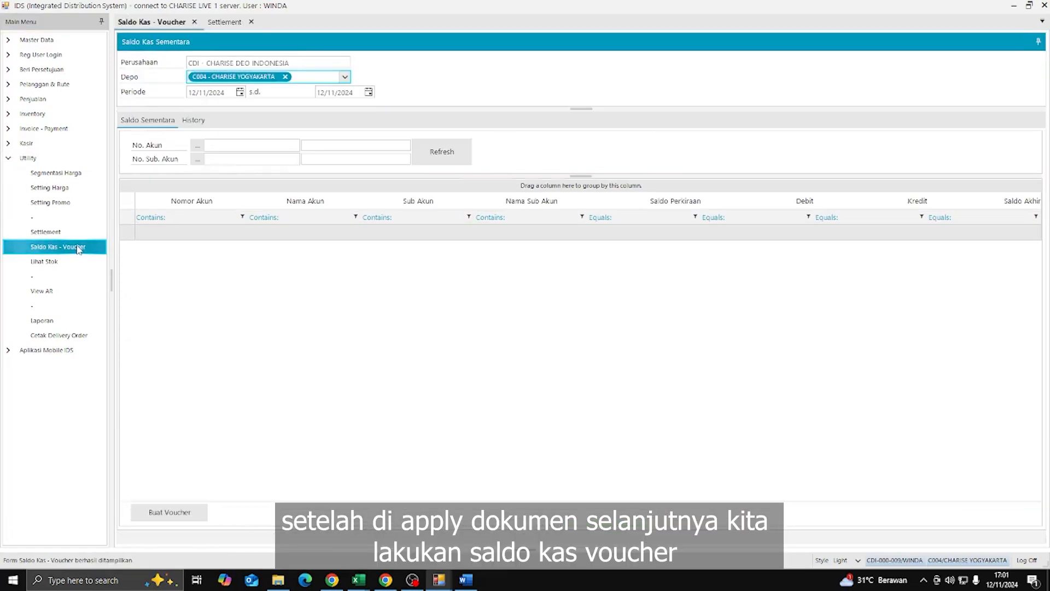
pyautogui.click(197, 145)
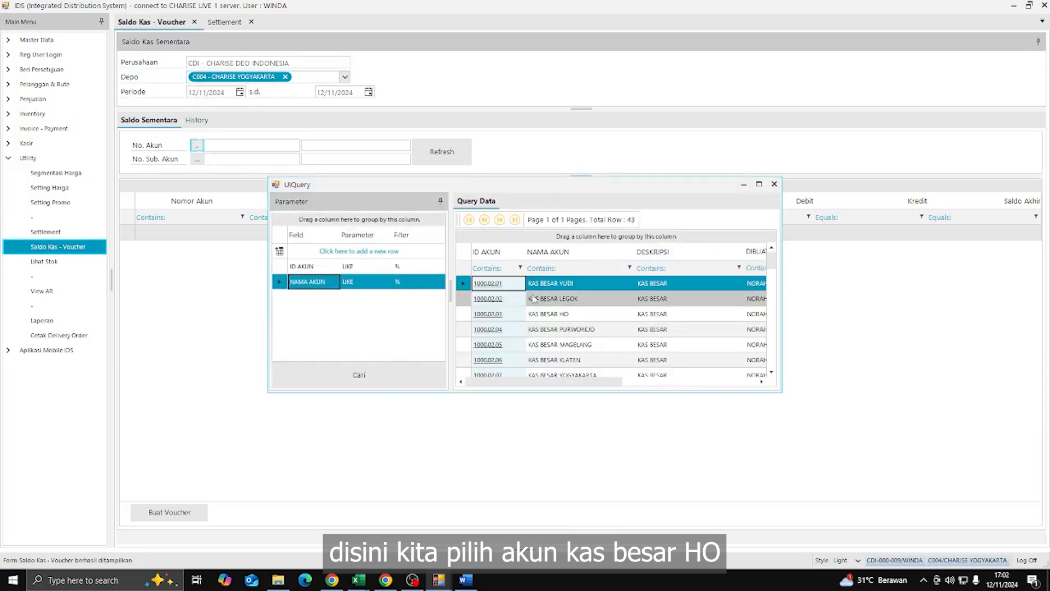
pyautogui.click(417, 285)
pyautogui.write('yo')
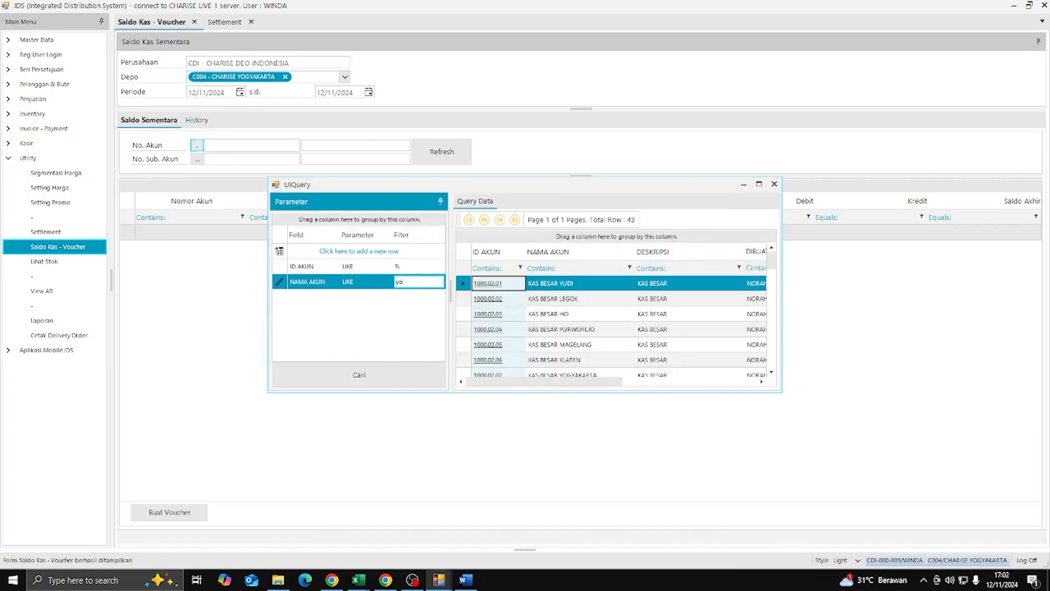
pyautogui.write('gya')
pyautogui.press('Return')
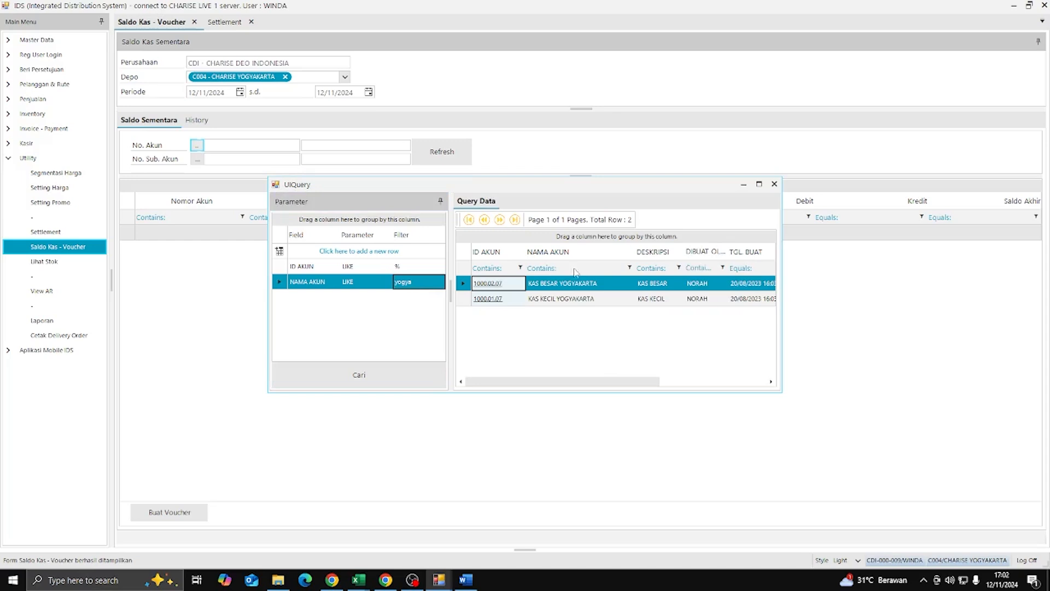
pyautogui.doubleClick(562, 283)
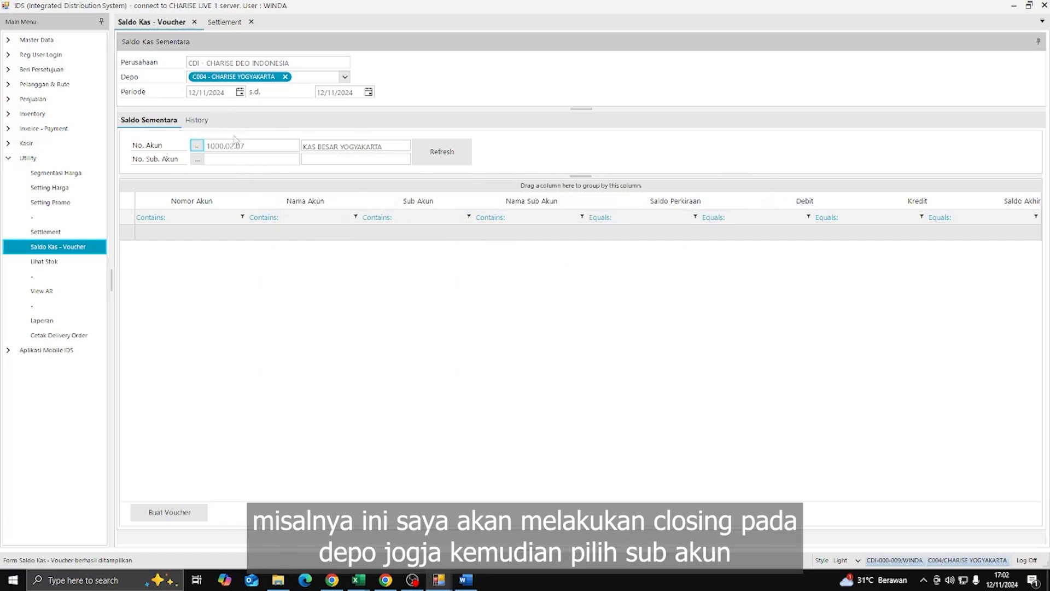
pyautogui.click(198, 160)
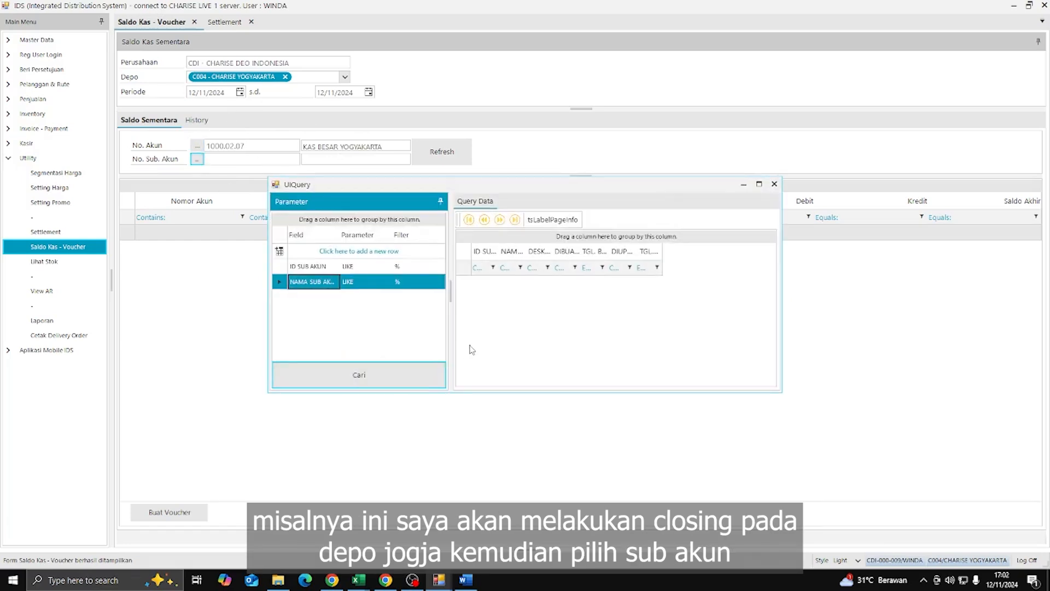
pyautogui.click(358, 374)
pyautogui.doubleClick(536, 286)
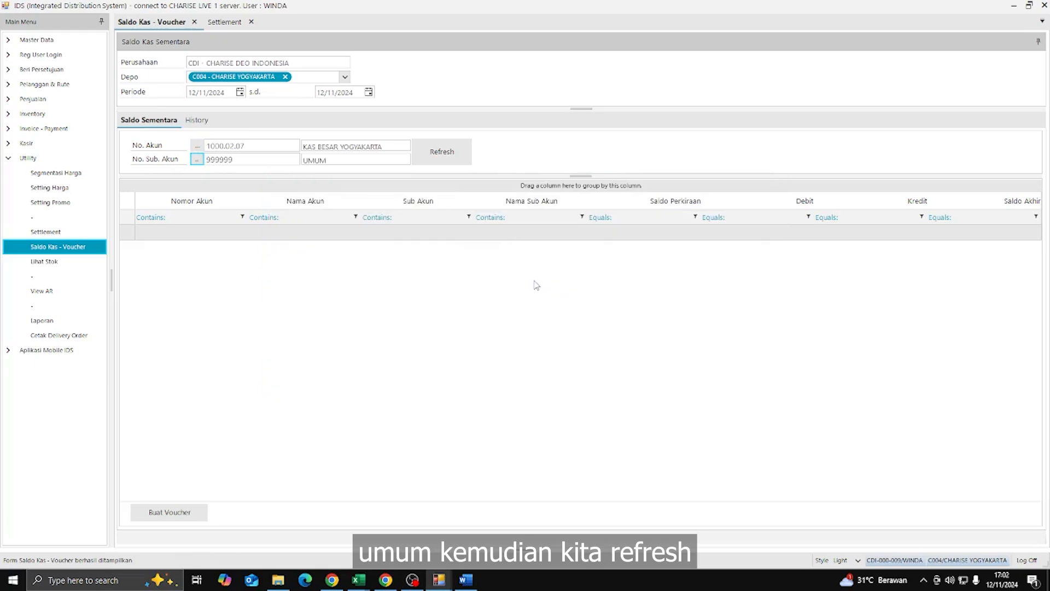
pyautogui.click(444, 153)
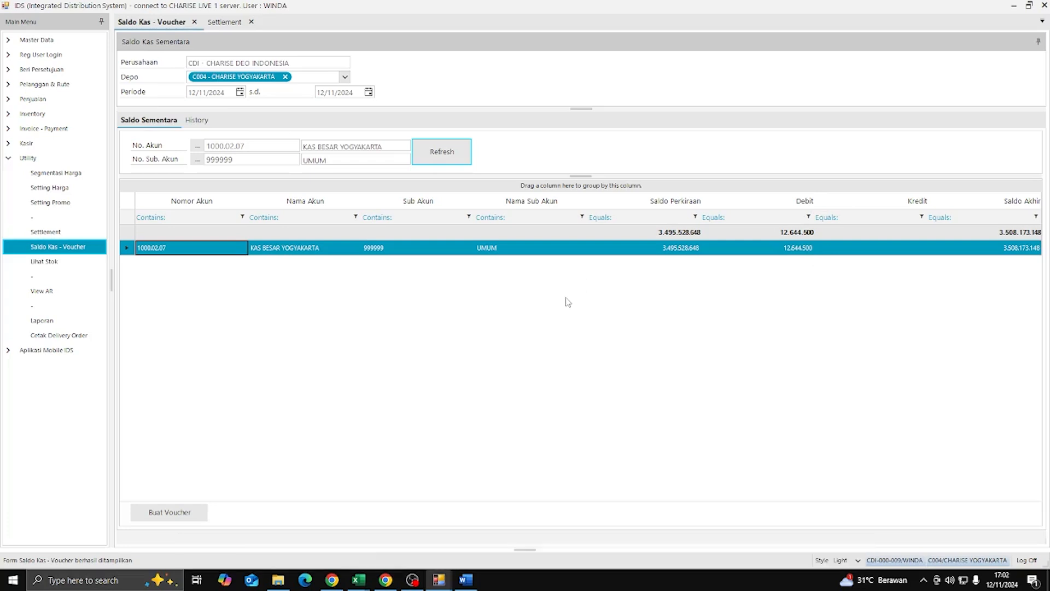
# - Create the cash voucher from that balance and return to the settlement document
pyautogui.click(169, 513)
pyautogui.click(514, 301)
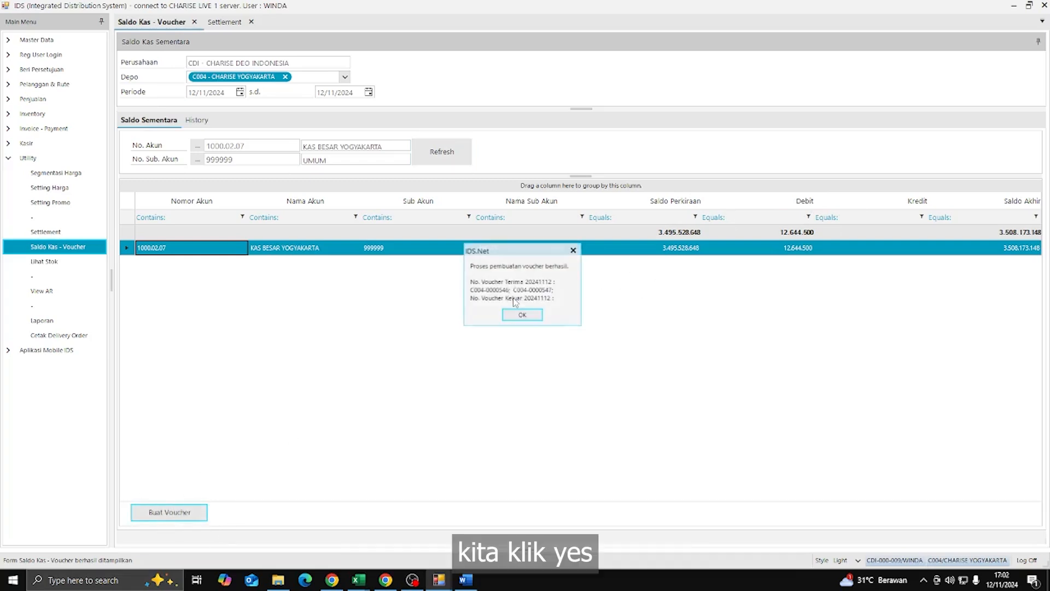
pyautogui.click(525, 316)
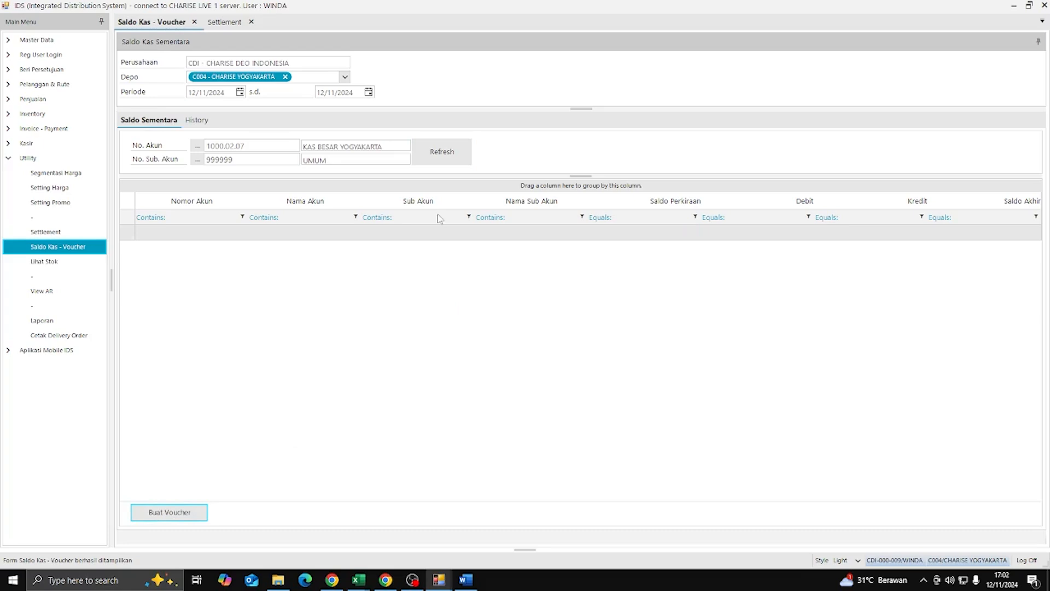
pyautogui.click(224, 22)
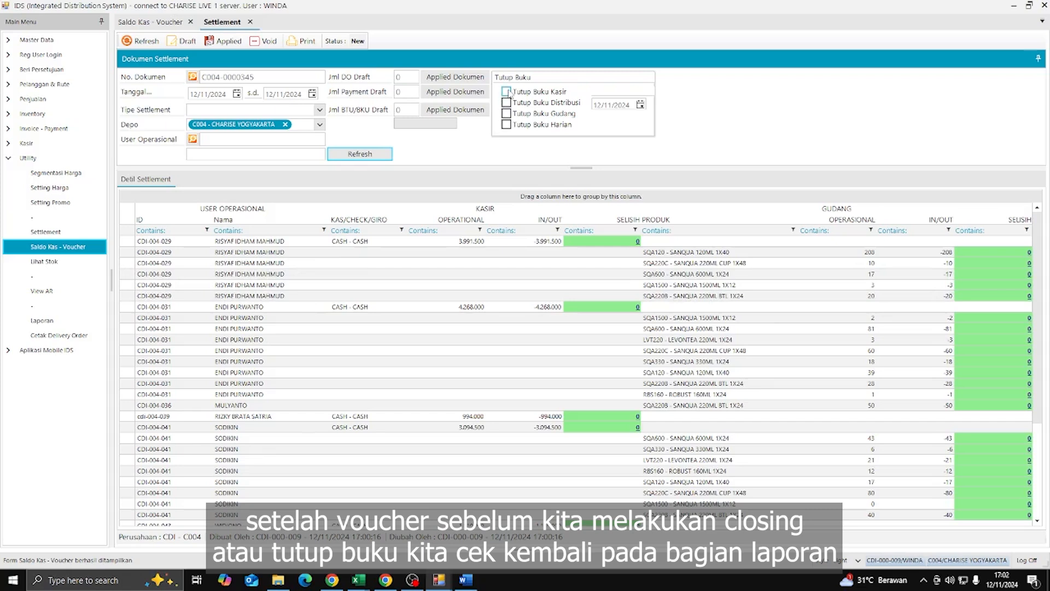
# - Open the KAS - REKAP report from the APPLIED REPORTING group
pyautogui.click(69, 322)
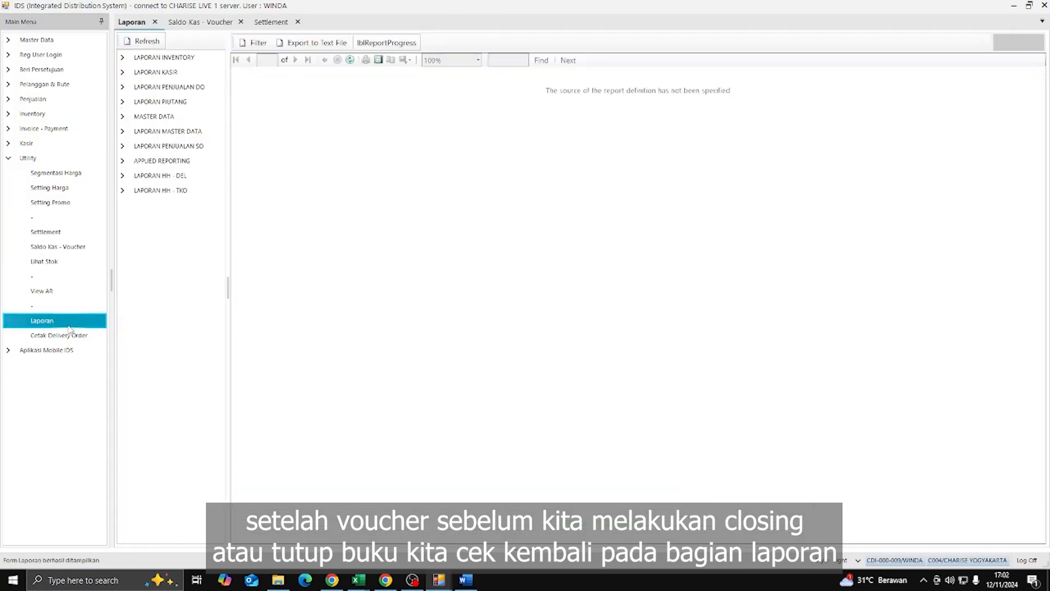
pyautogui.doubleClick(155, 161)
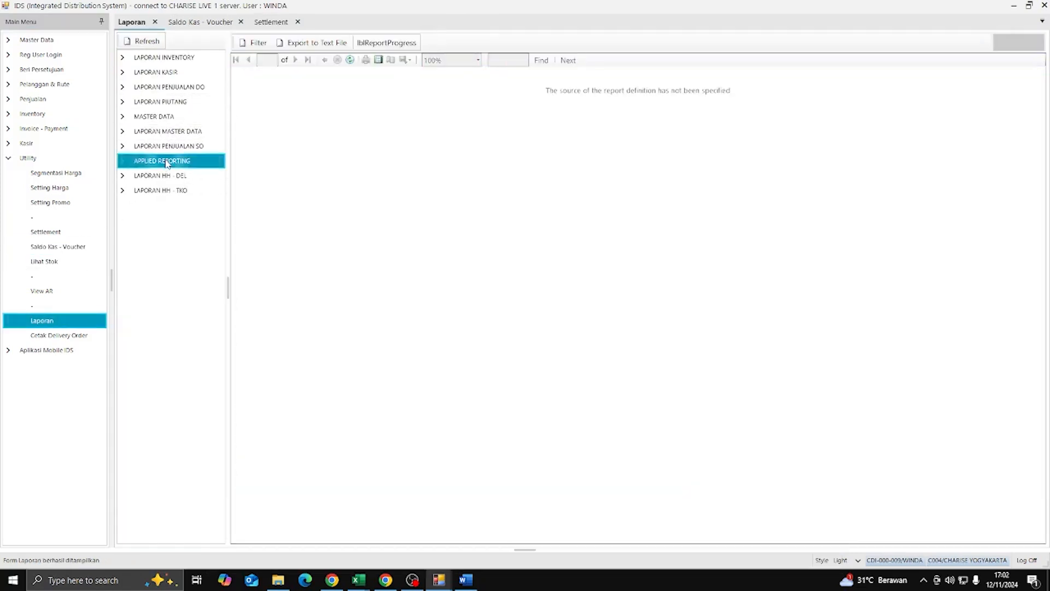
pyautogui.moveTo(227, 160); pyautogui.dragTo(266, 162)
pyautogui.click(218, 190)
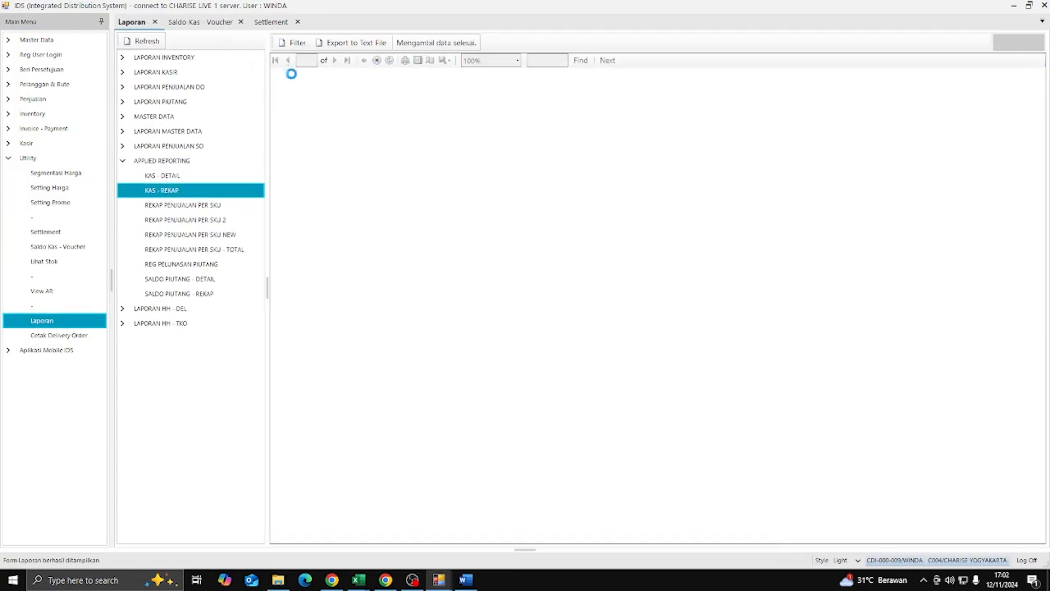
# - Run KAS - REKAP for depot c004 through 13 November 2024, then select REKAP PENJUALAN PER SKU NEW
pyautogui.click(292, 43)
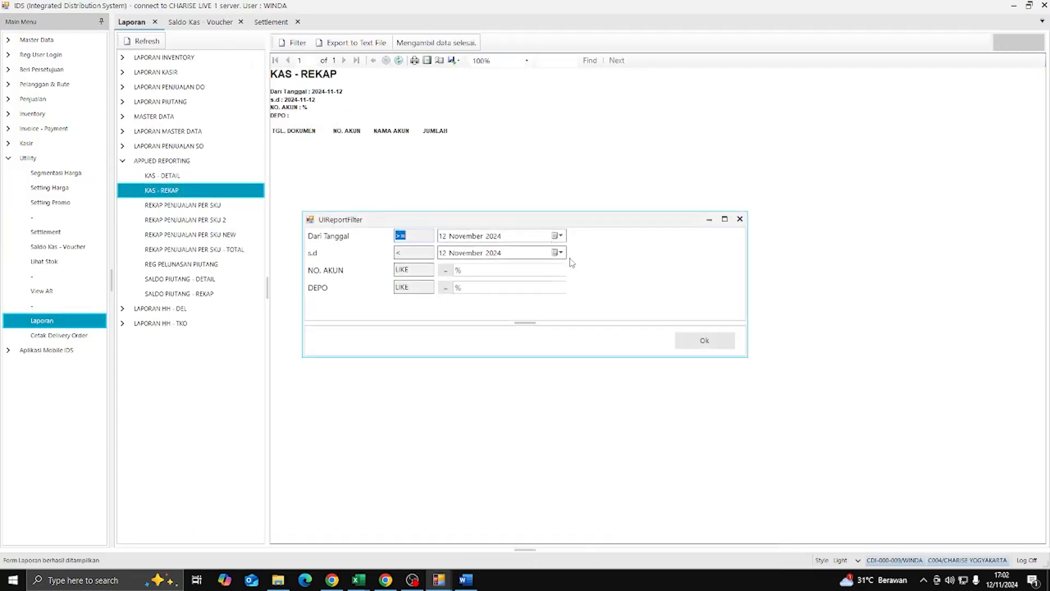
pyautogui.click(560, 253)
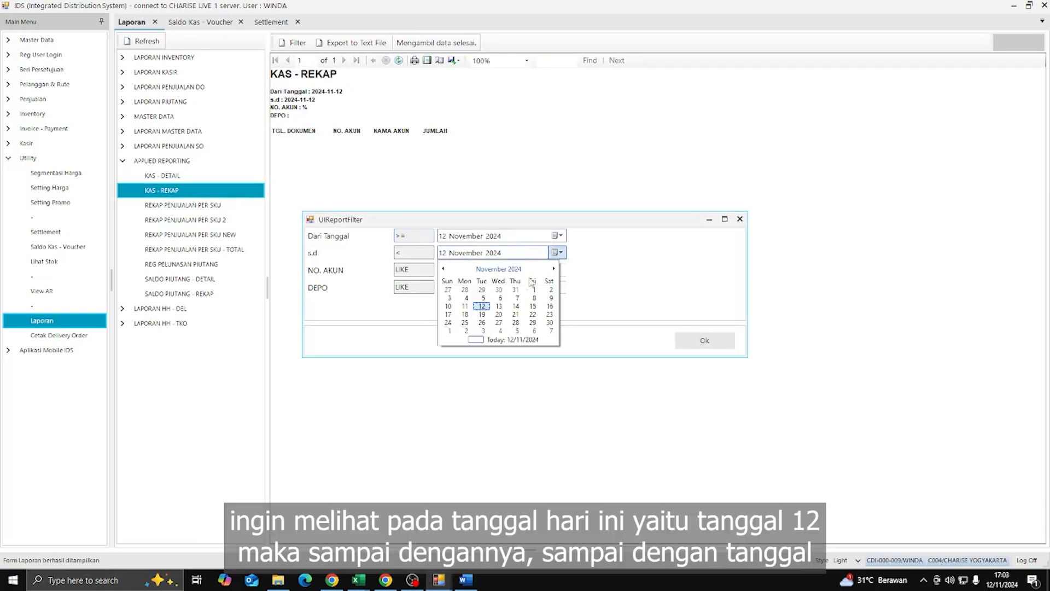
pyautogui.click(497, 306)
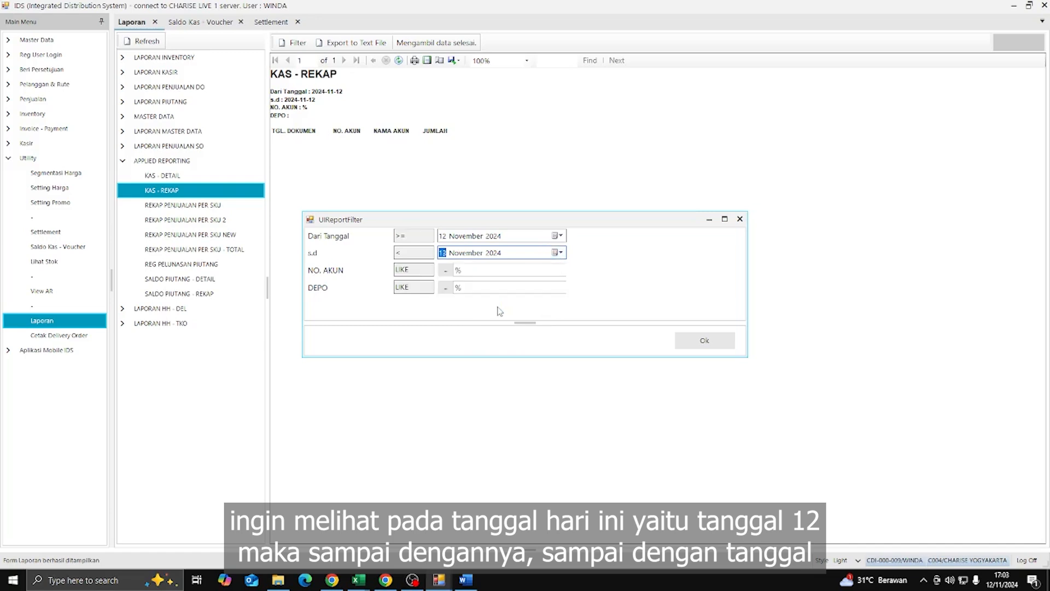
pyautogui.click(473, 288)
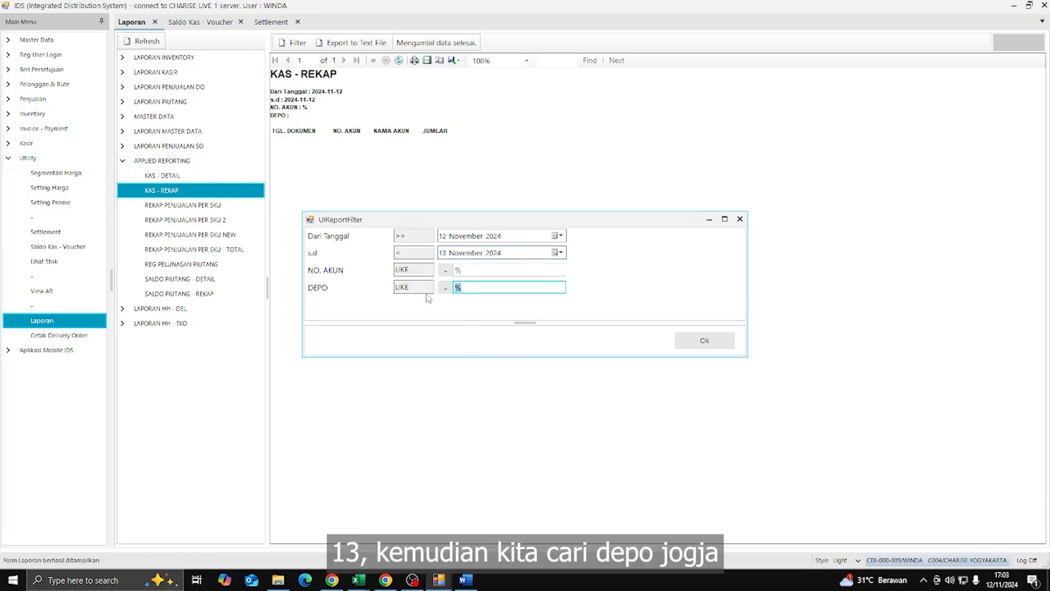
pyautogui.write('c004')
pyautogui.click(733, 341)
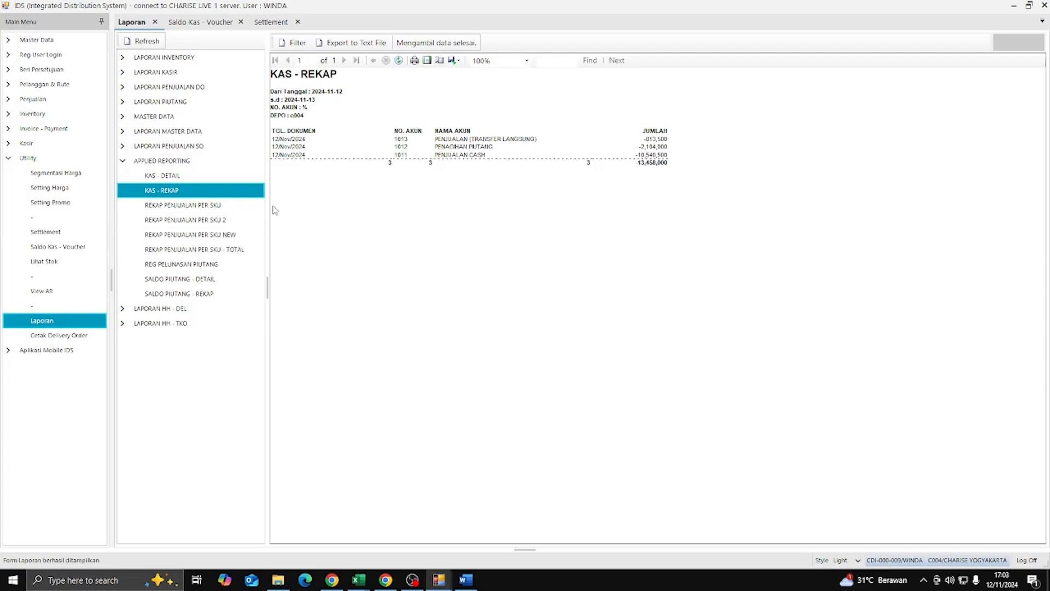
pyautogui.click(241, 235)
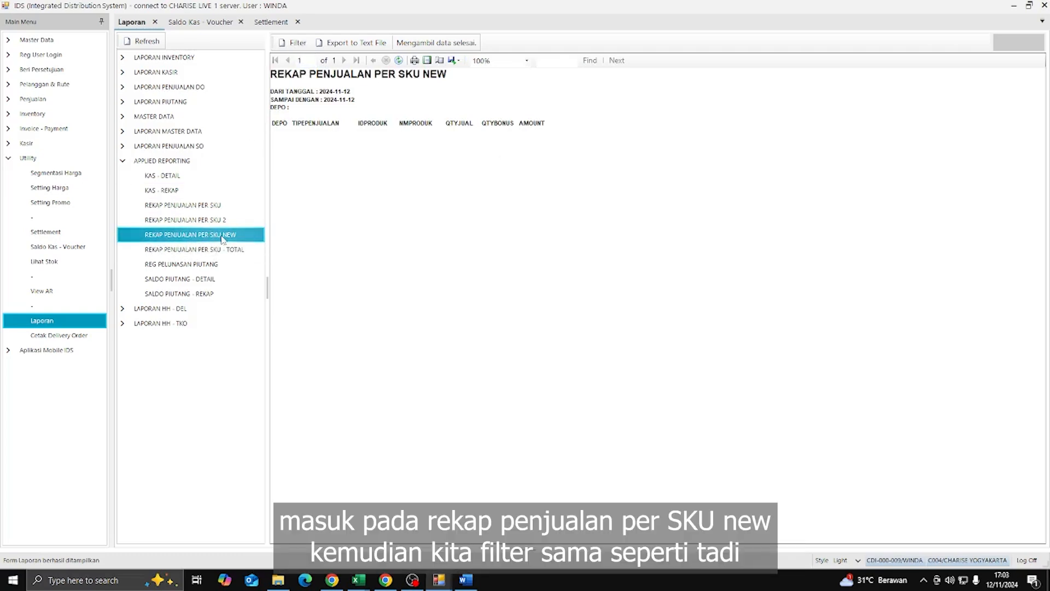
# - Filter the SKU sales recap to depot C004 CHARISE YOGYAKARTA through 13 November 2024 and run it
pyautogui.click(293, 42)
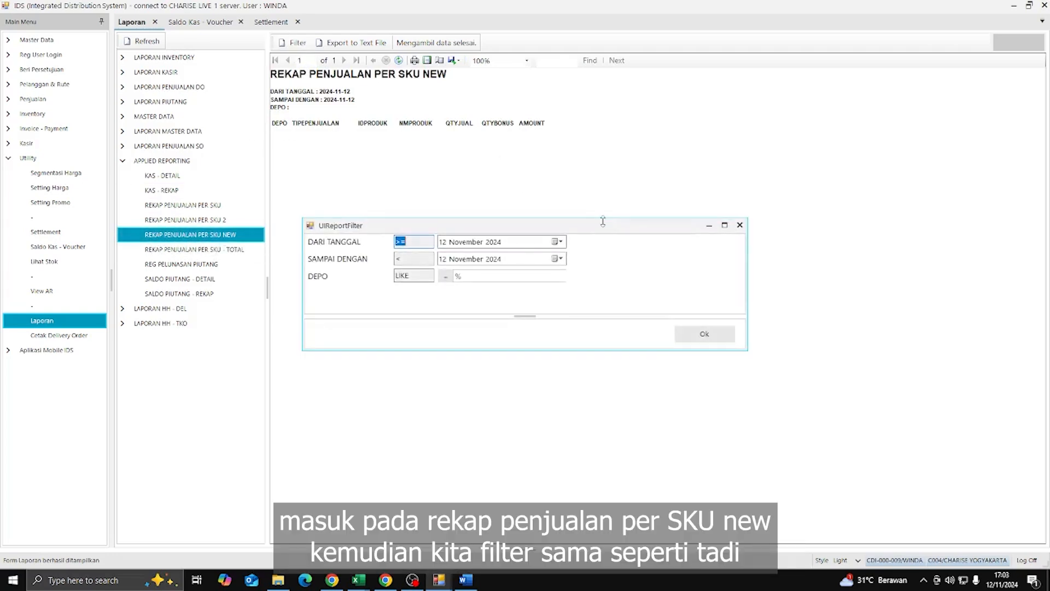
pyautogui.click(559, 258)
pyautogui.click(500, 312)
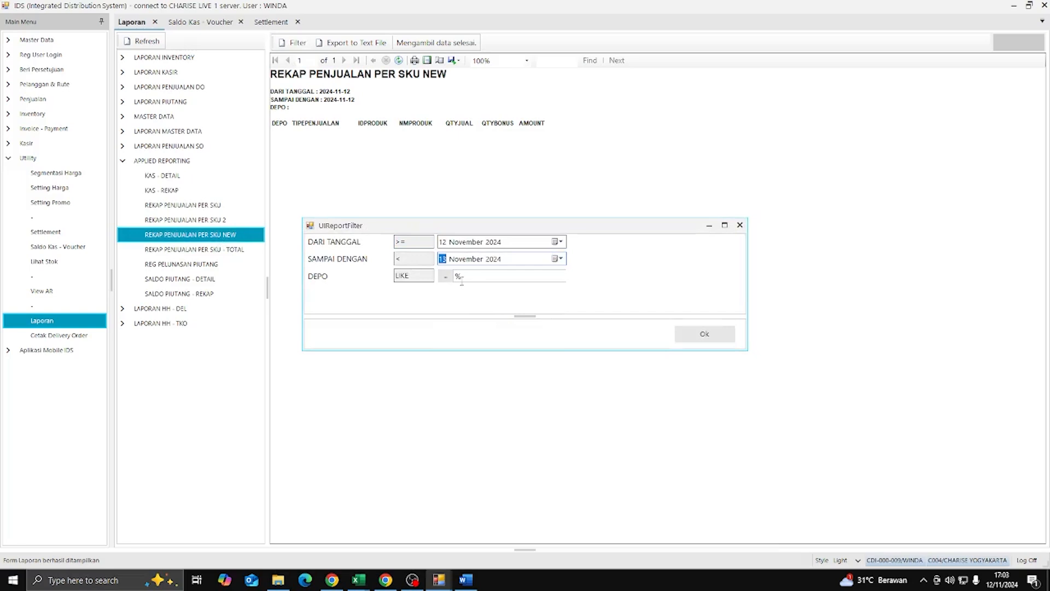
pyautogui.click(446, 276)
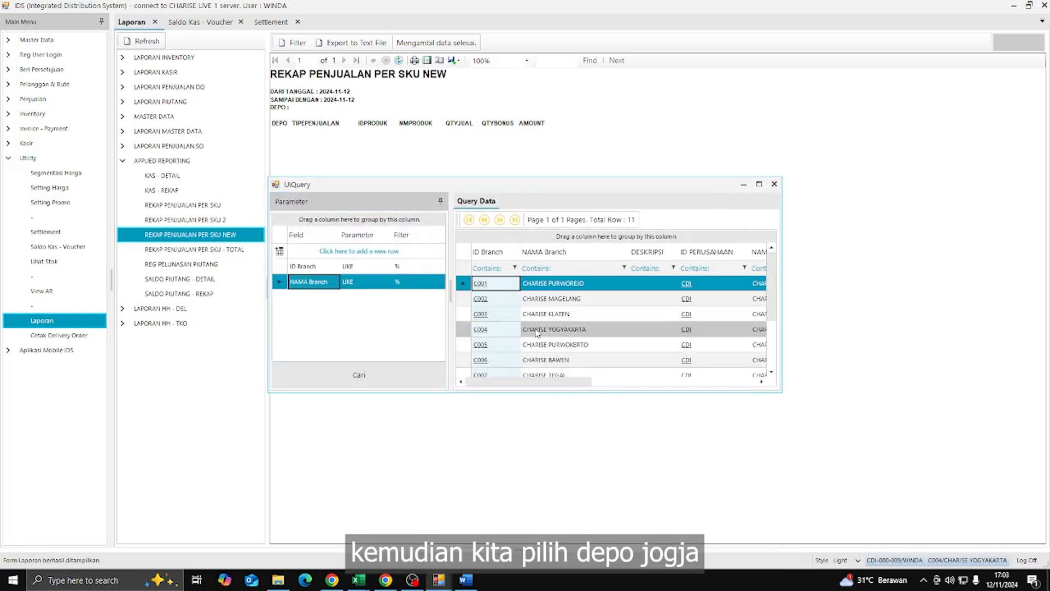
pyautogui.doubleClick(535, 332)
pyautogui.click(714, 336)
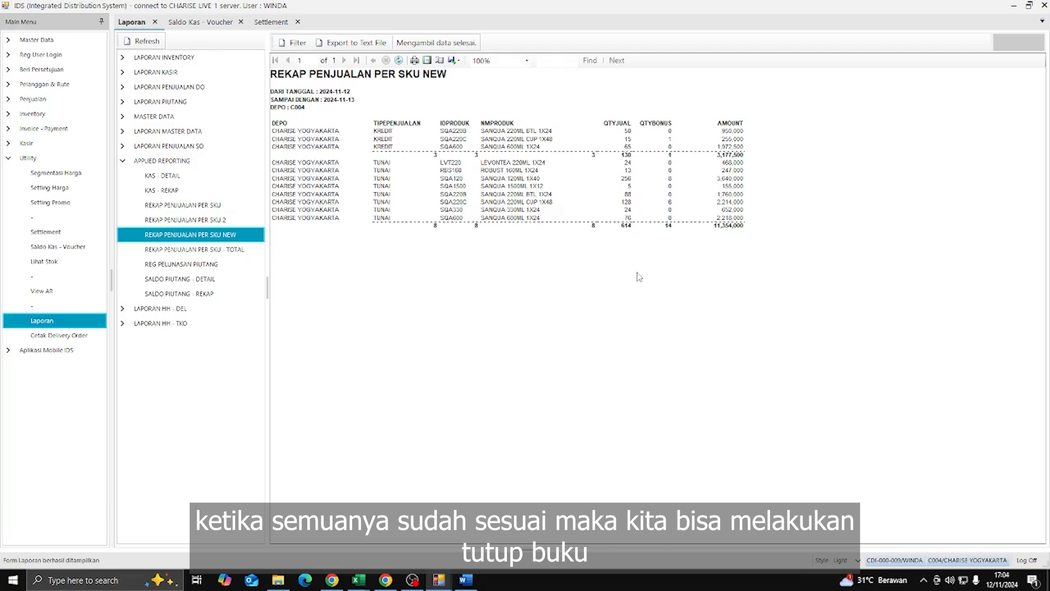
pyautogui.click(290, 23)
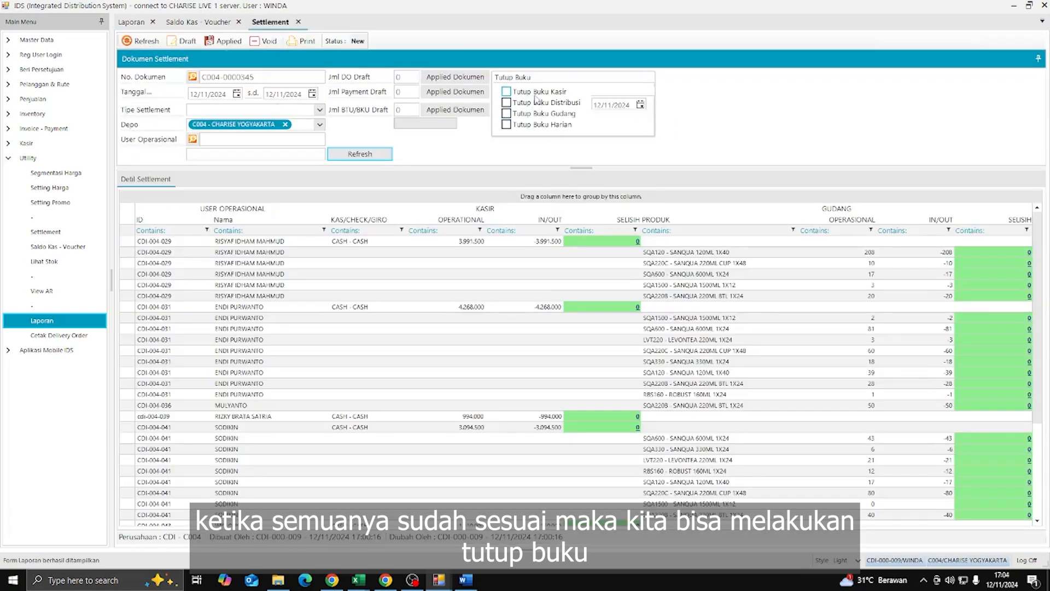
pyautogui.click(507, 91)
pyautogui.click(506, 102)
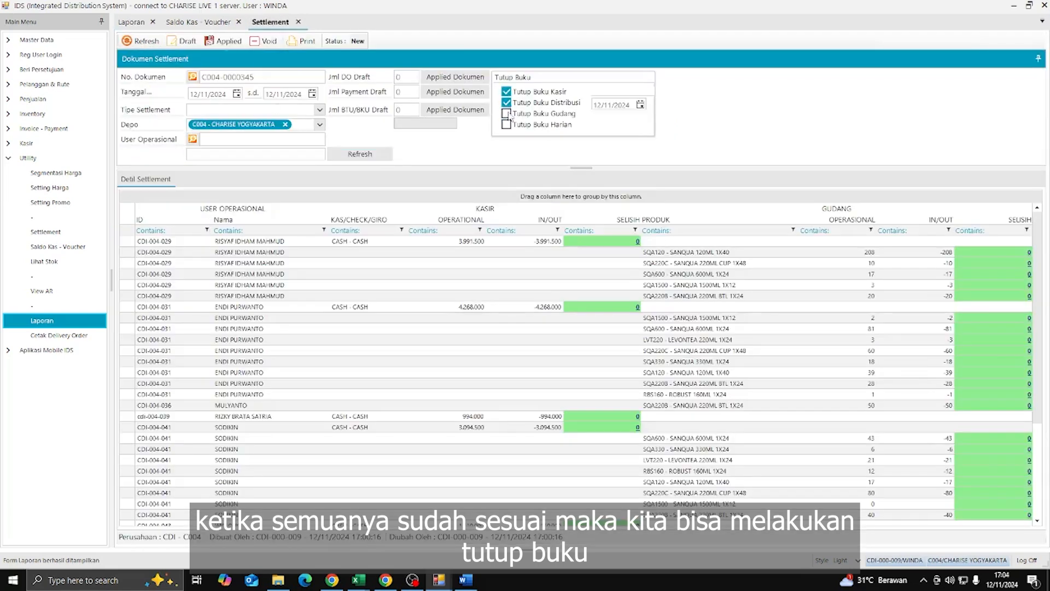
pyautogui.click(506, 114)
pyautogui.click(511, 124)
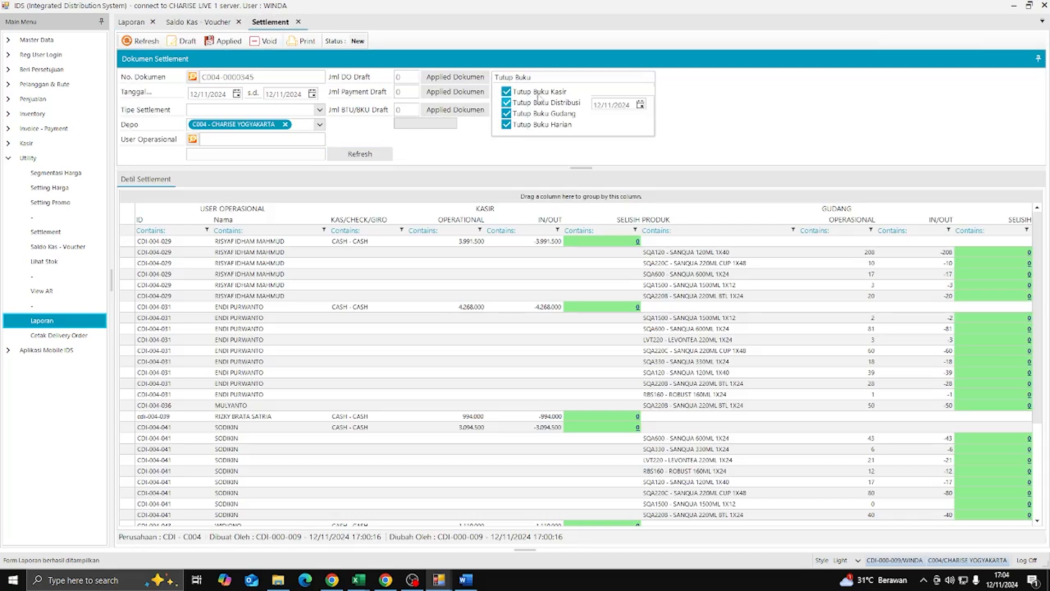